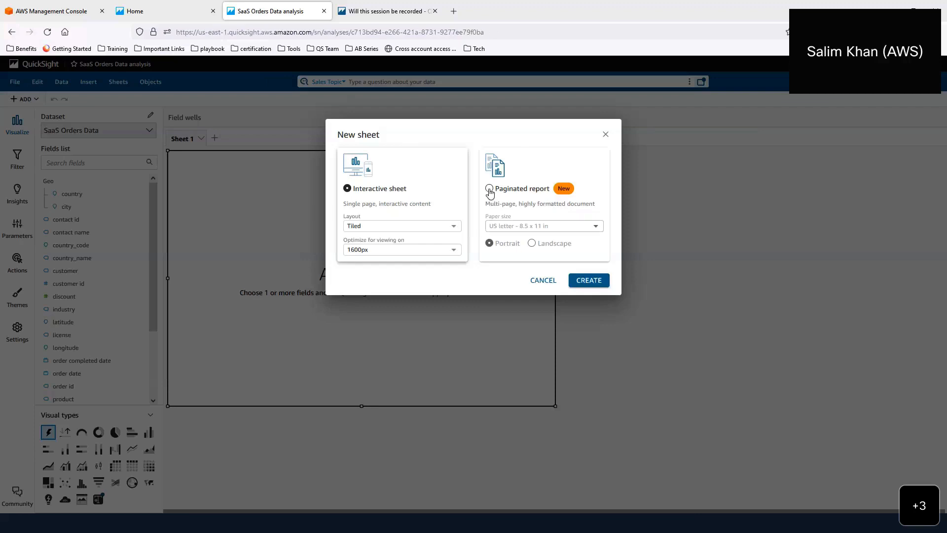
- Create the sheet as a US letter portrait paginated report, then glance at the ADD menu
click(489, 189)
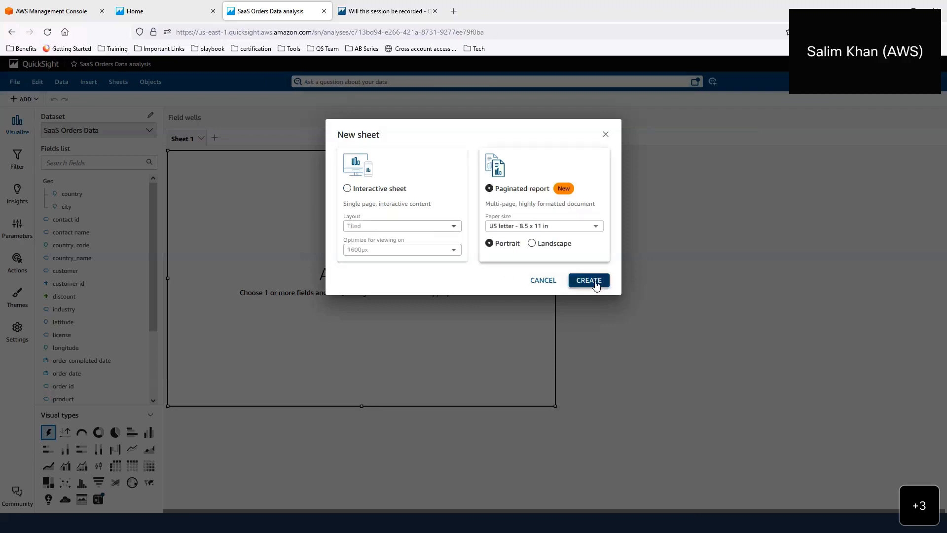
click(589, 281)
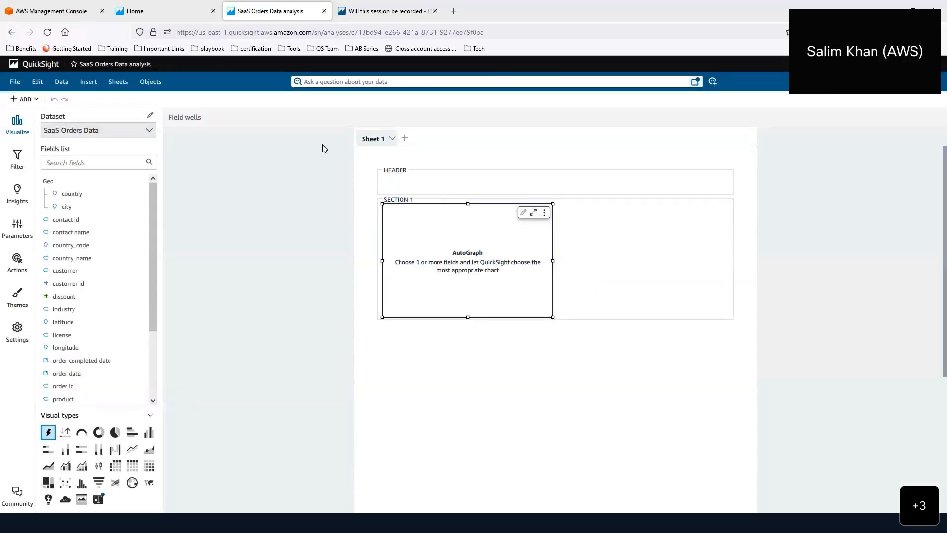
click(37, 101)
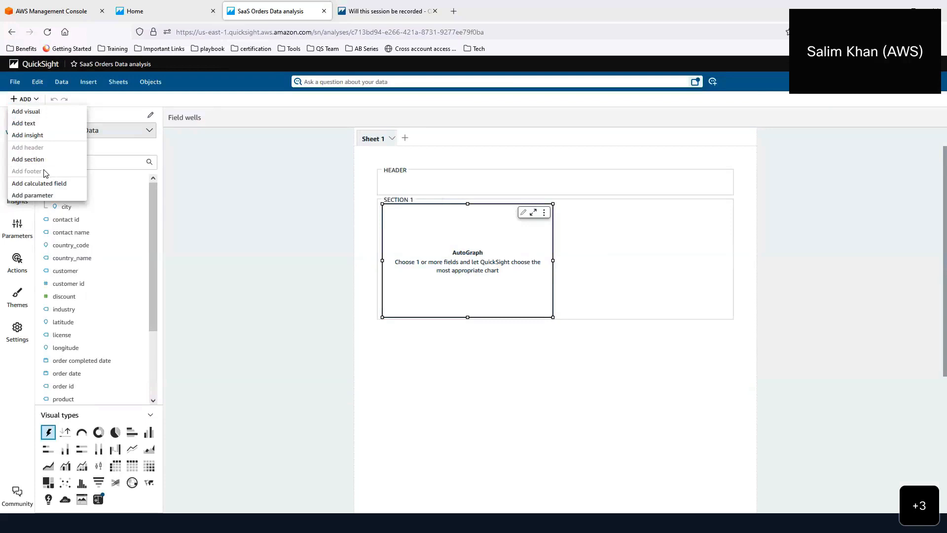
click(199, 187)
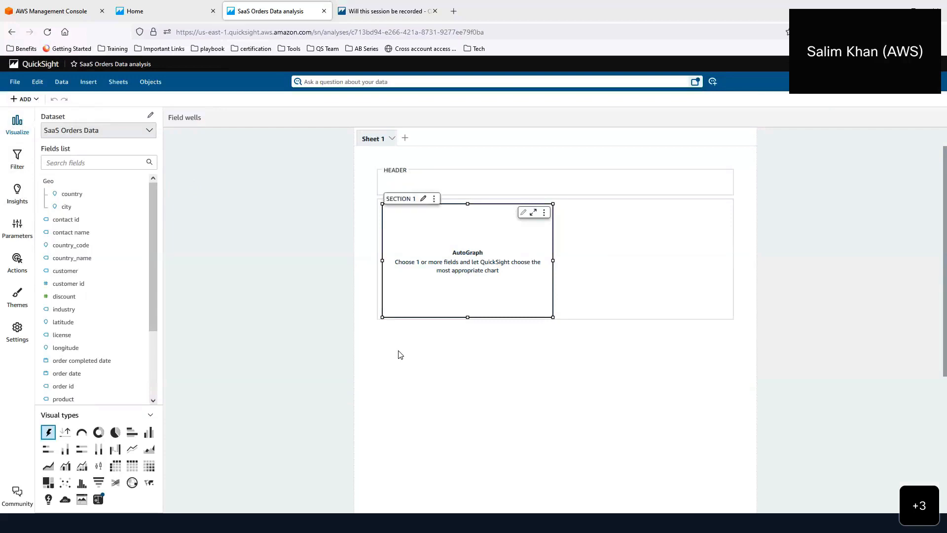
- Open sheet settings and confirm US letter paper, checking paper sizes and refresh options
click(17, 338)
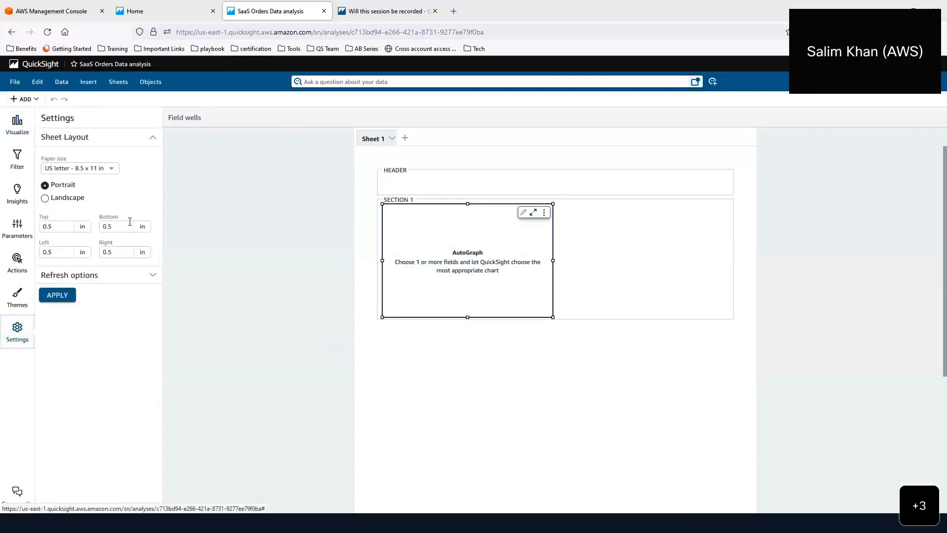
click(111, 170)
click(123, 172)
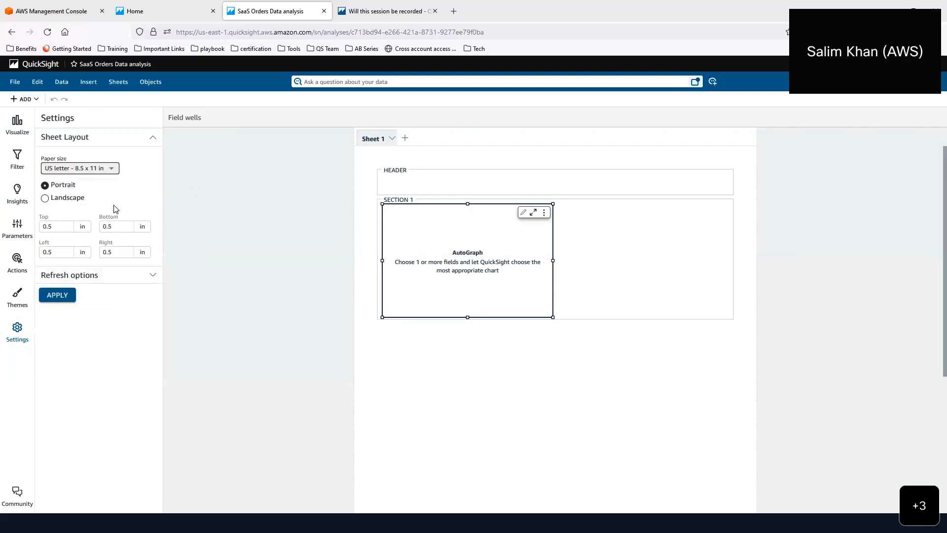
click(156, 280)
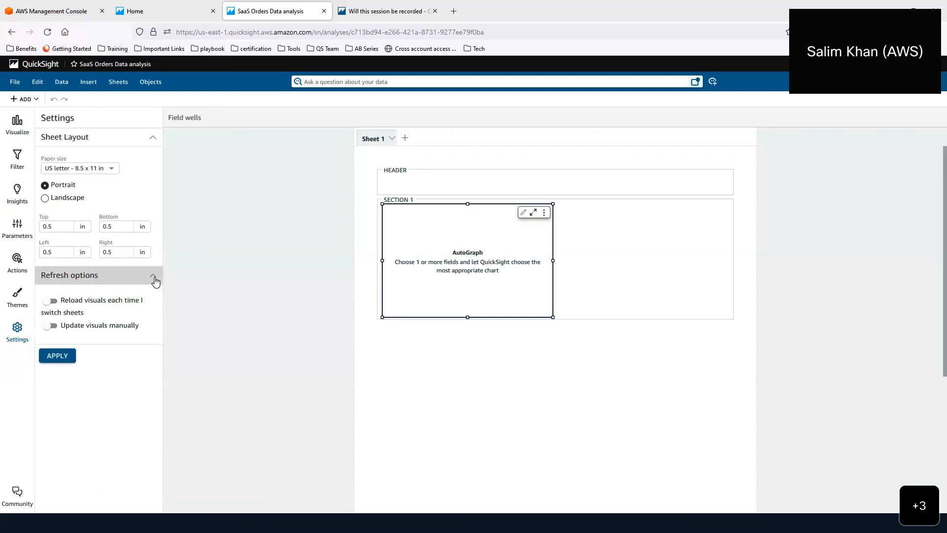
click(154, 279)
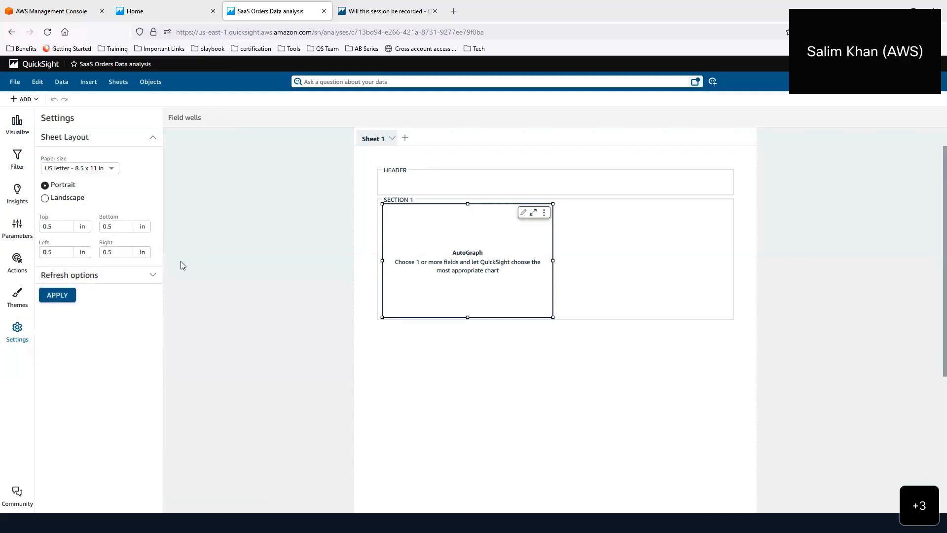
- From the Home page's Templates folder, open the Sales - Paginated Report Template analysis
click(166, 18)
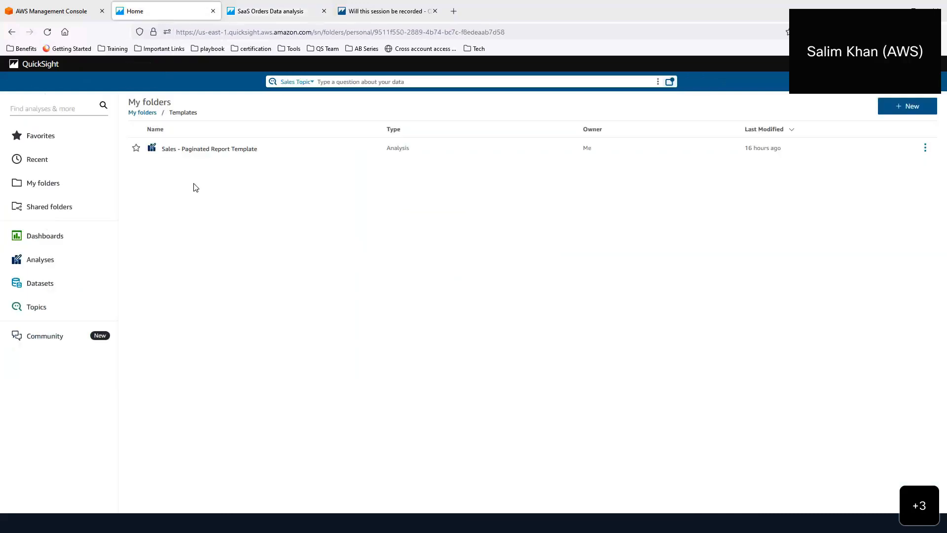
click(190, 151)
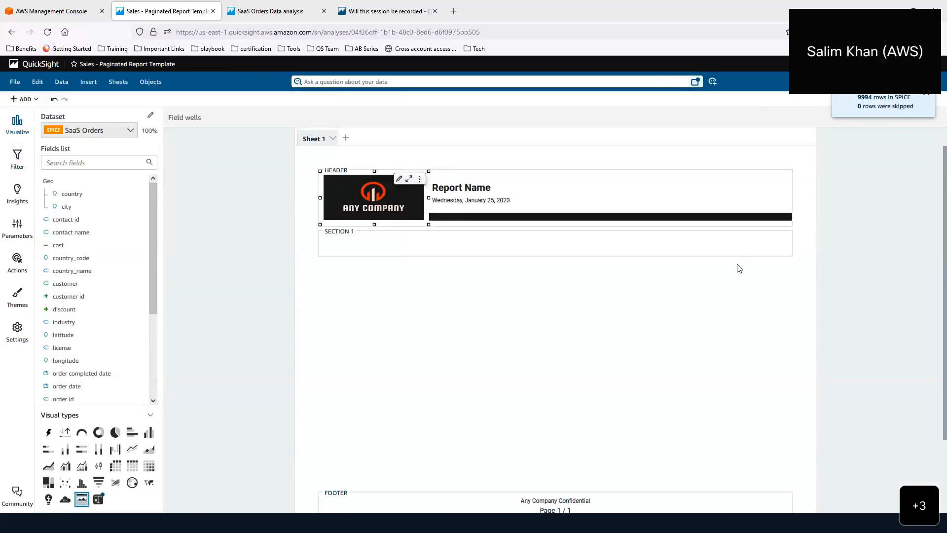
- Inspect the footer text box's page-number and date-format options without inserting anything
click(797, 218)
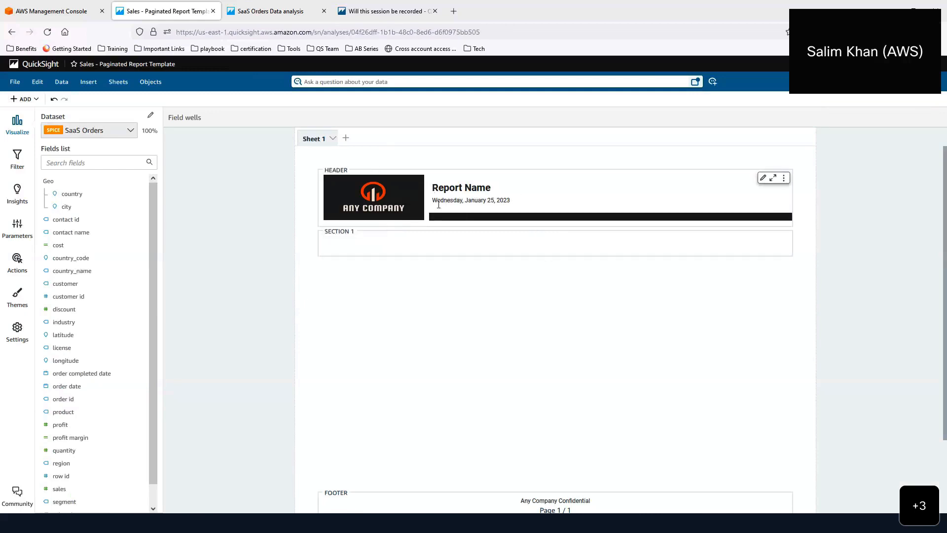
scroll(442, 271, down, 3)
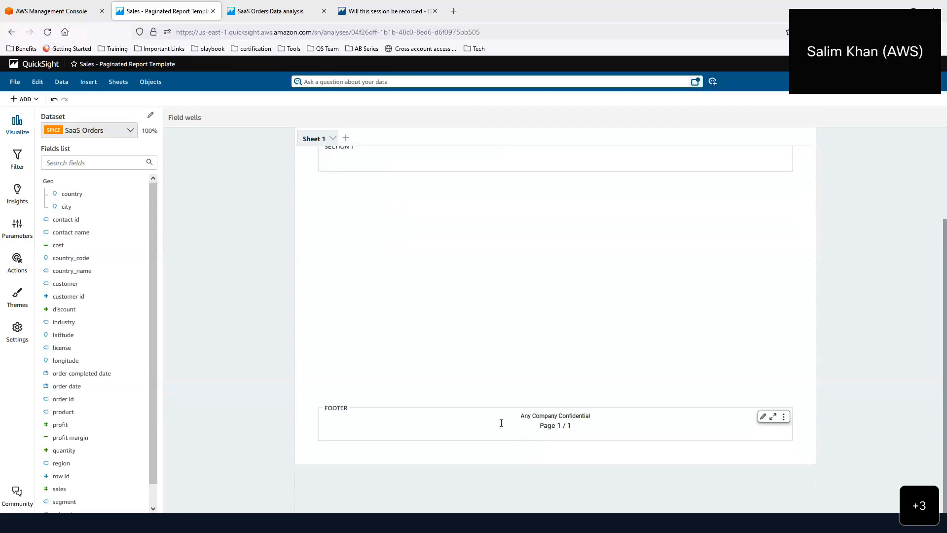
click(575, 425)
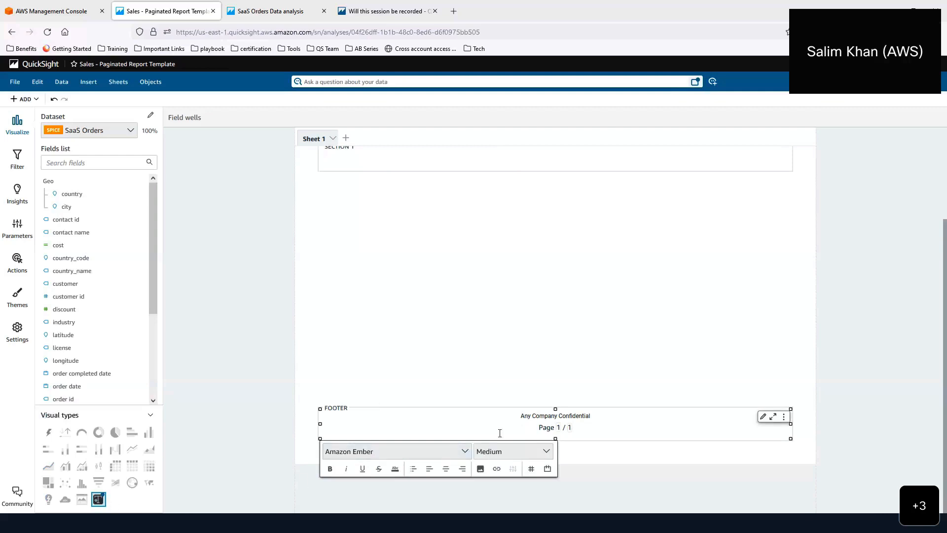
click(532, 469)
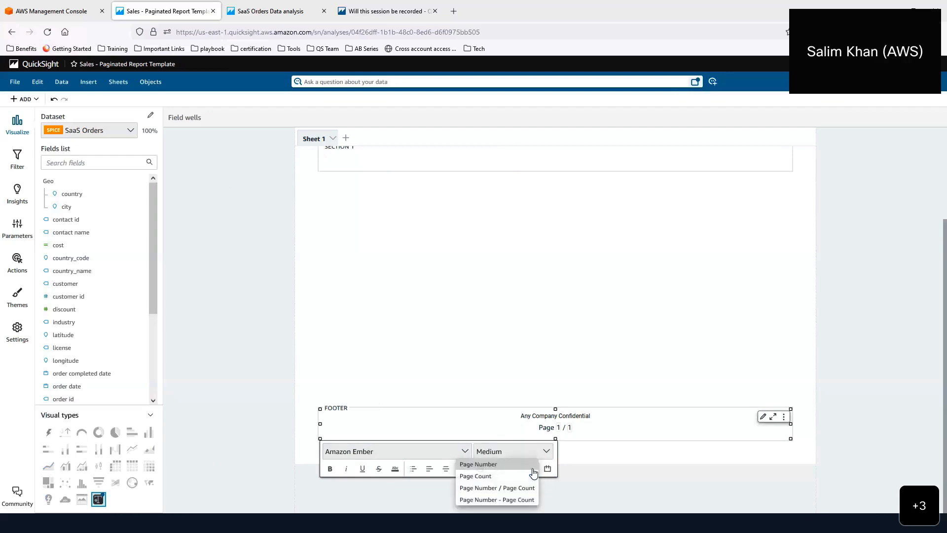
click(547, 469)
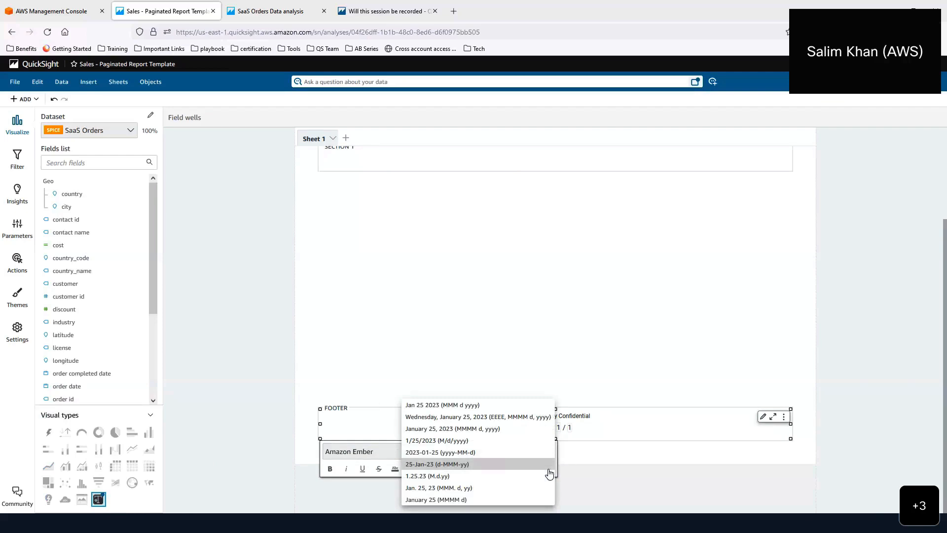
click(572, 437)
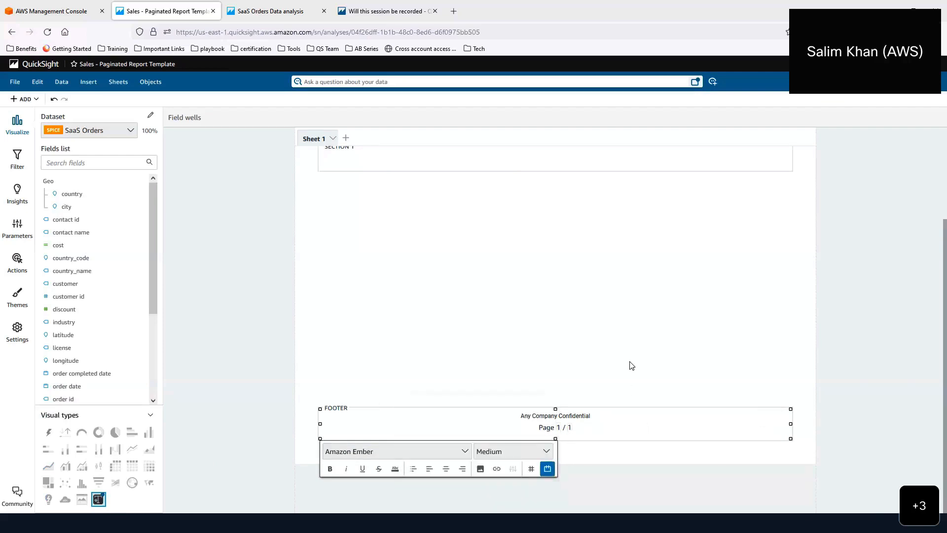
- Review the header title's date-format options, then start Save as for a copy
scroll(629, 364, up, 2)
click(490, 198)
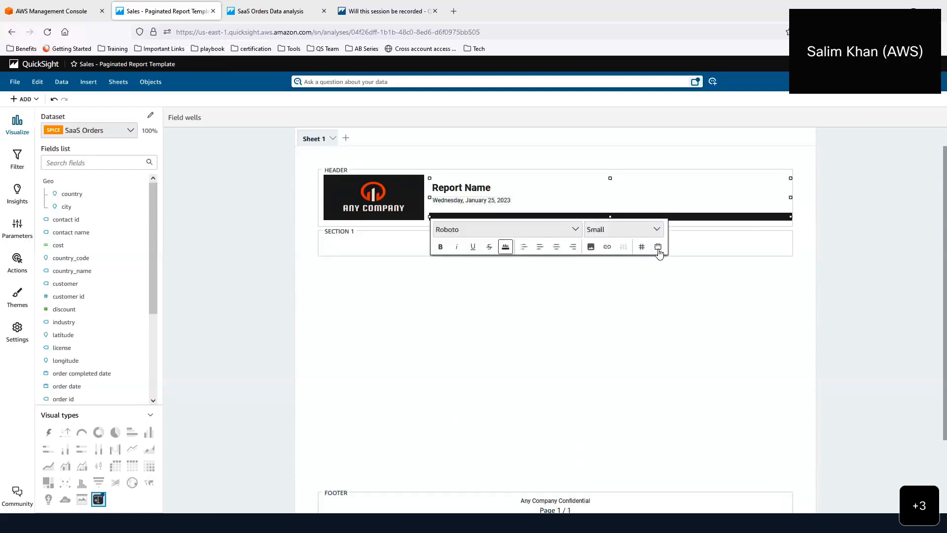
click(658, 247)
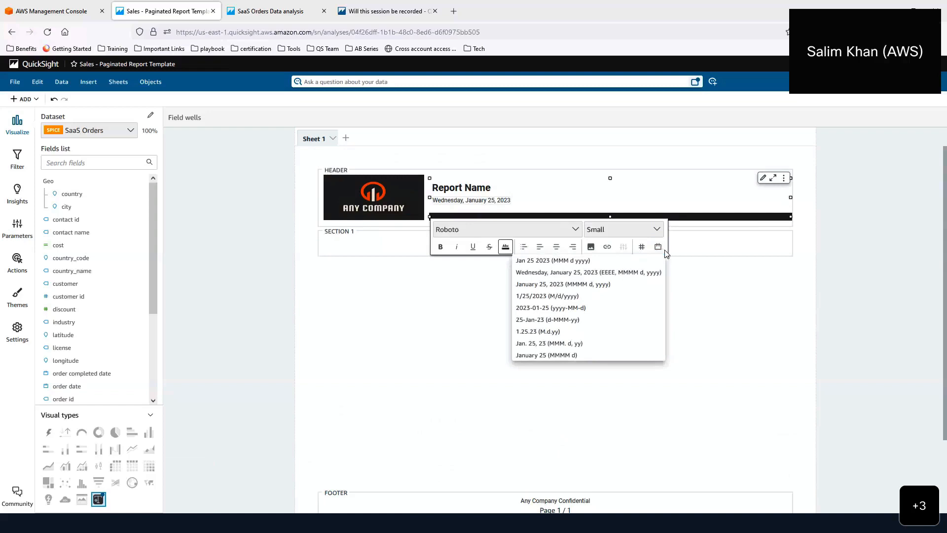
click(682, 261)
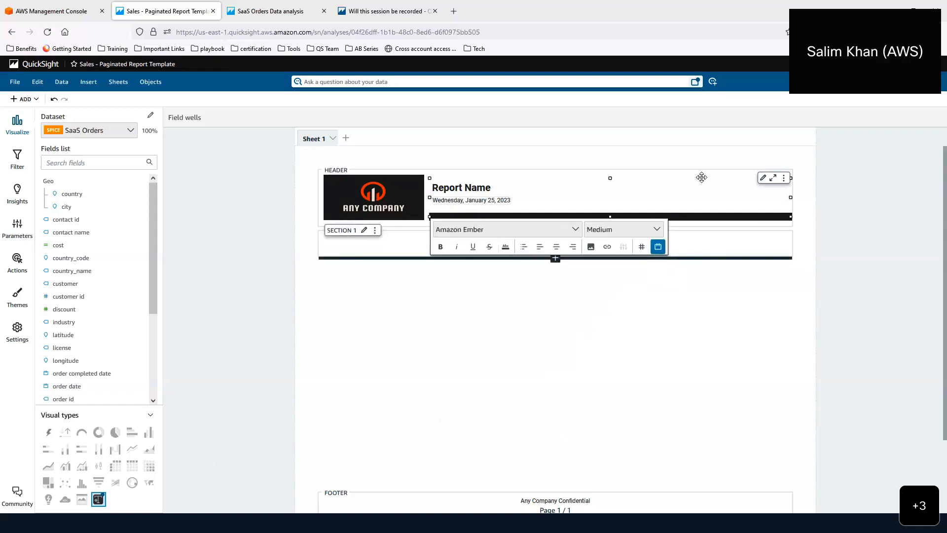
click(693, 160)
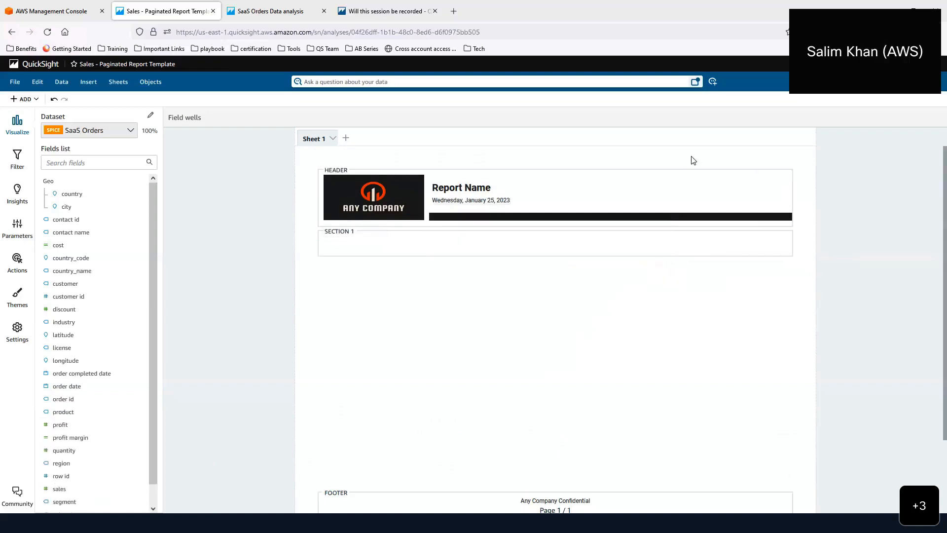
click(888, 99)
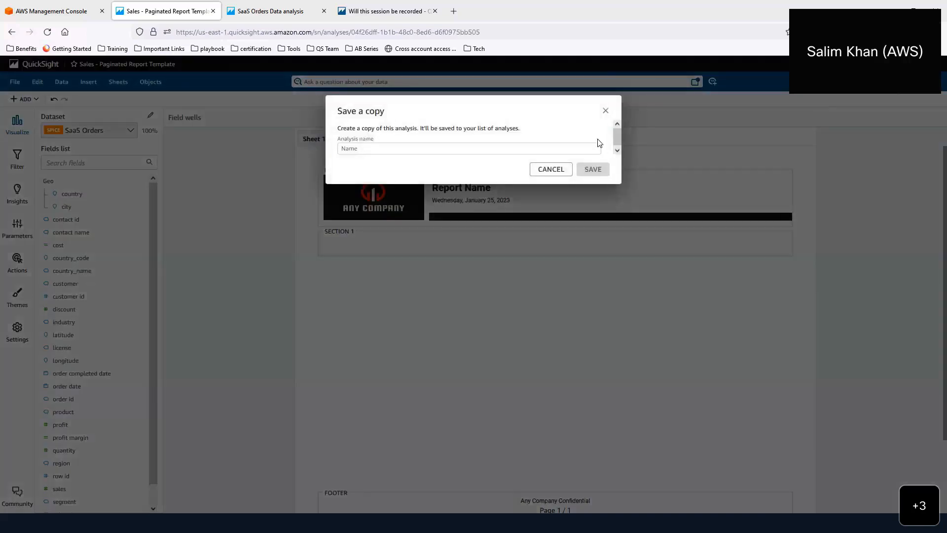
- Save the template copy as a new analysis named 'Profit Margin Report'
click(353, 149)
text(Pro)
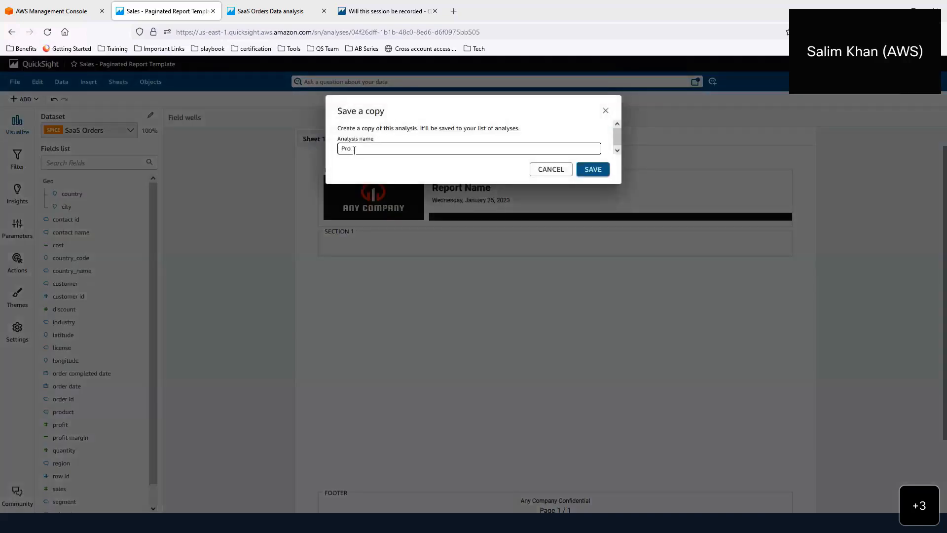
text(fit Margin Rport)
key(Left)
key(Left)
key(Left)
click(602, 170)
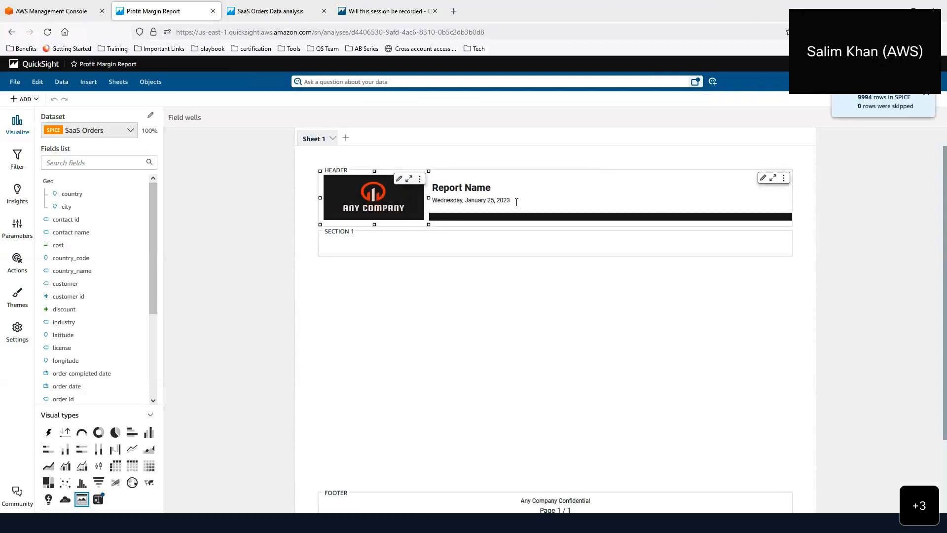
- Replace the header title 'Report Name' with 'Profit Margin Report'
click(491, 187)
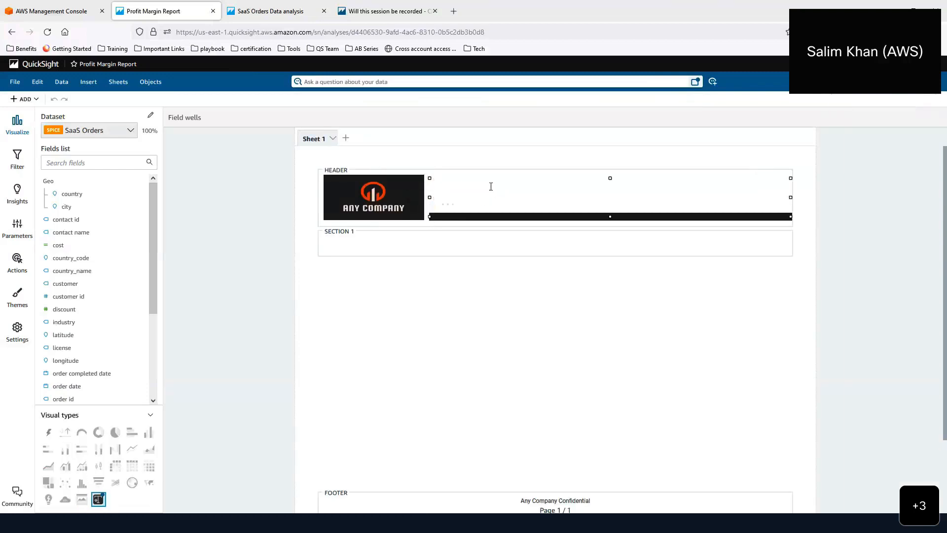
triple_click(491, 187)
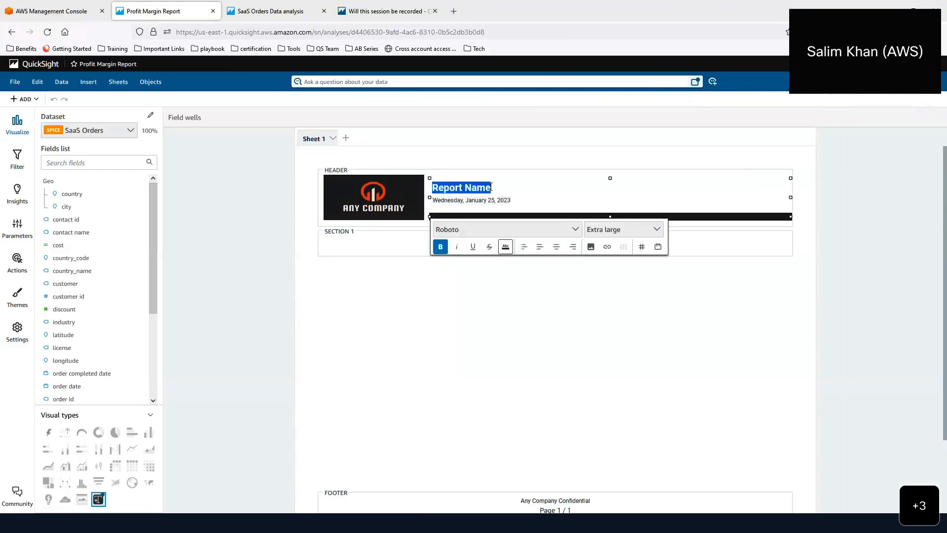
text(Profit)
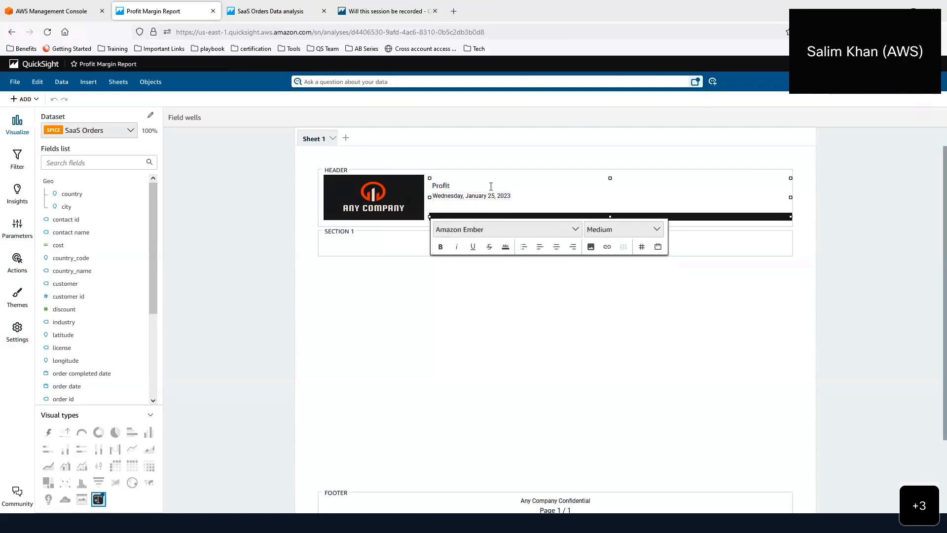
text( Margin Report)
click(489, 317)
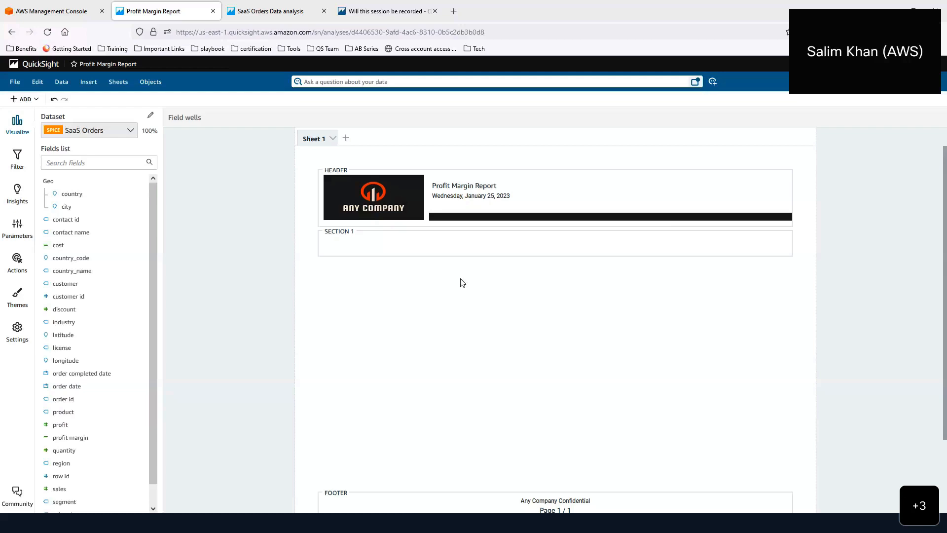
- Open Section 1's settings (0 in padding, no page break) and add a new visual to it
click(451, 252)
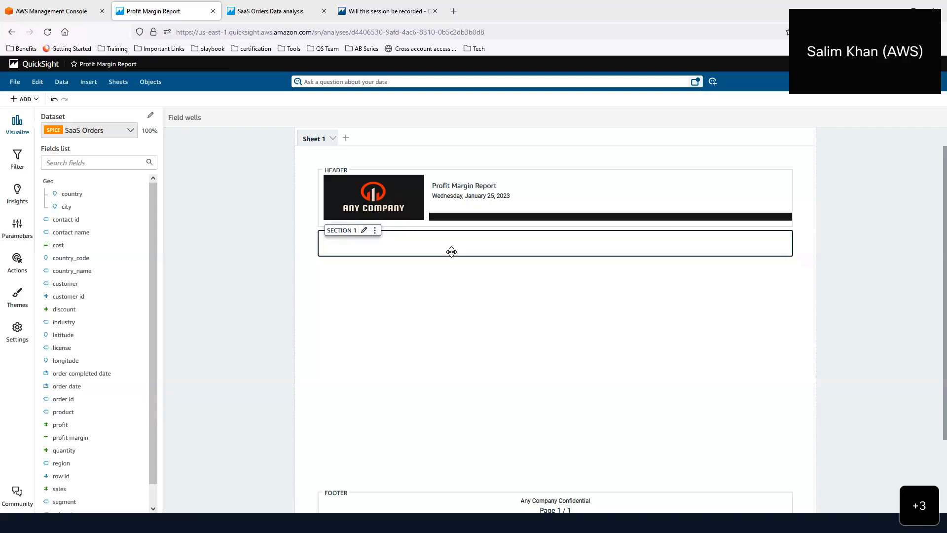
click(364, 231)
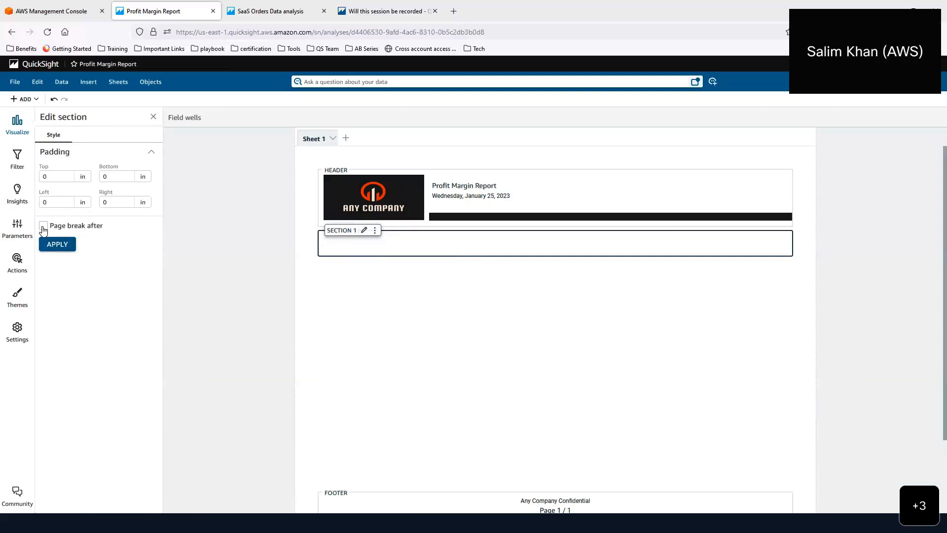
click(34, 99)
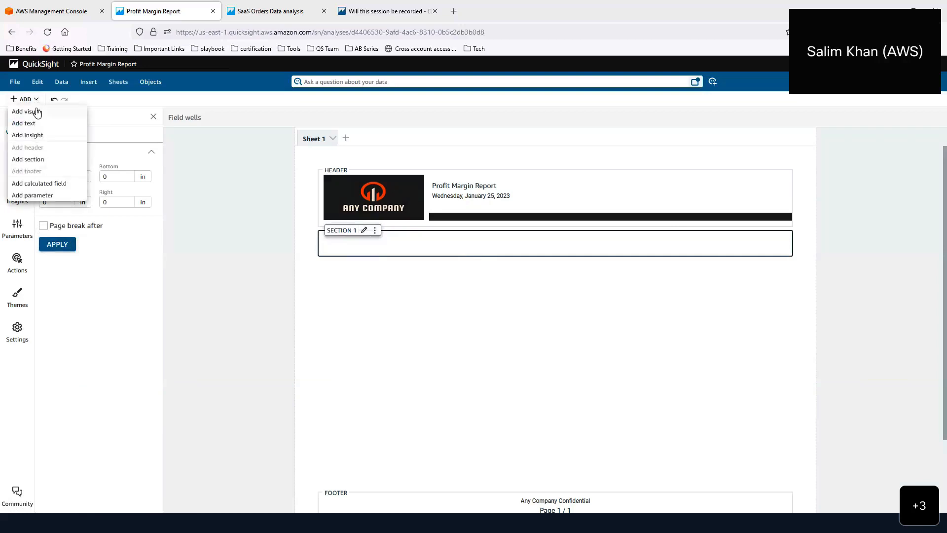
click(31, 112)
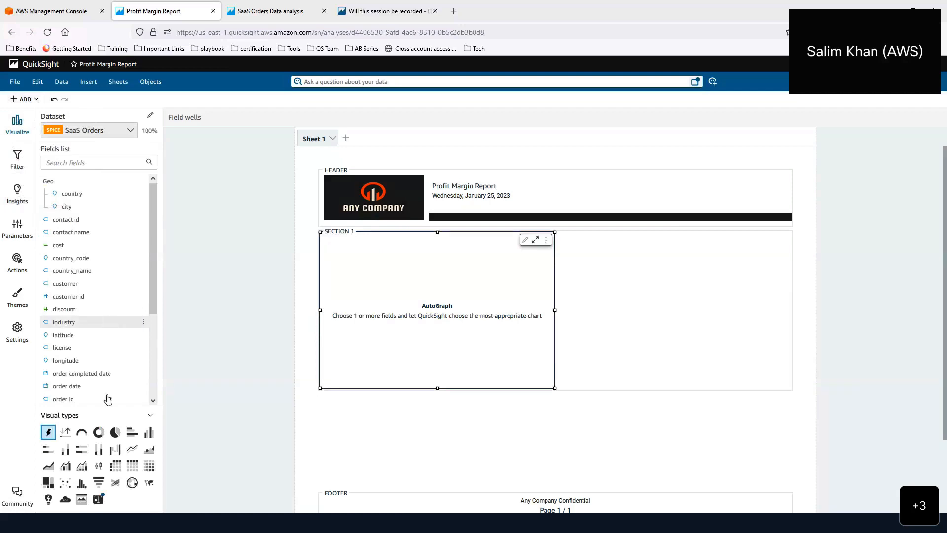
- Build a combo chart with industry on x-axis, sales as bars, profit margin as a percentage line
click(64, 466)
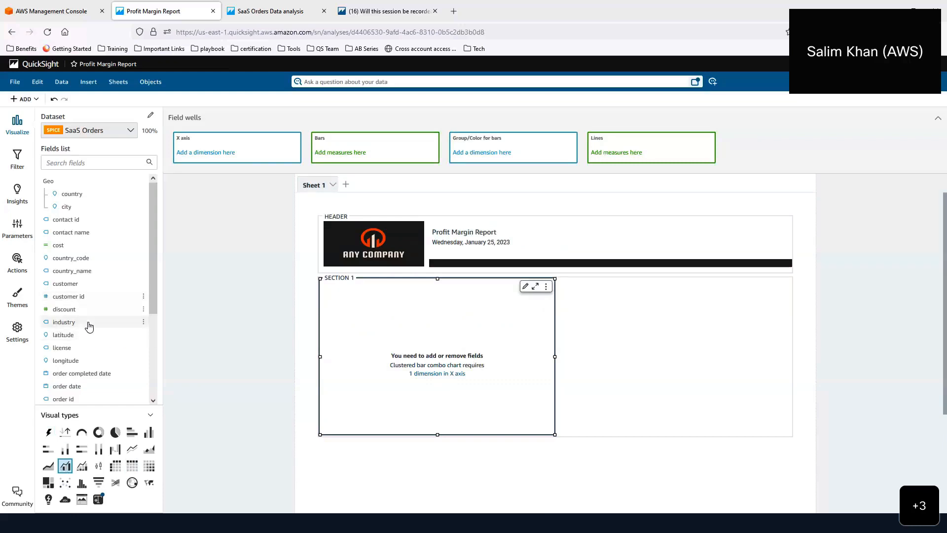
click(88, 325)
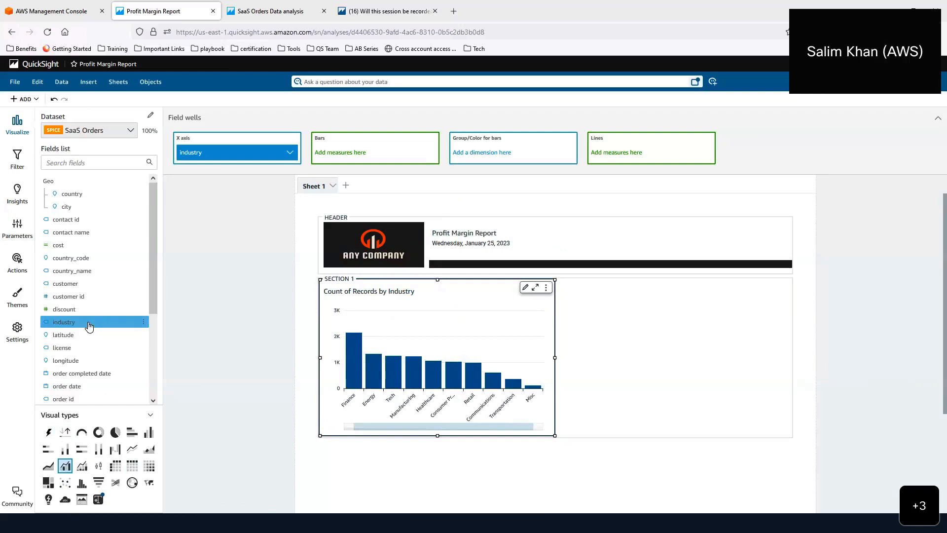
scroll(93, 321, down, 3)
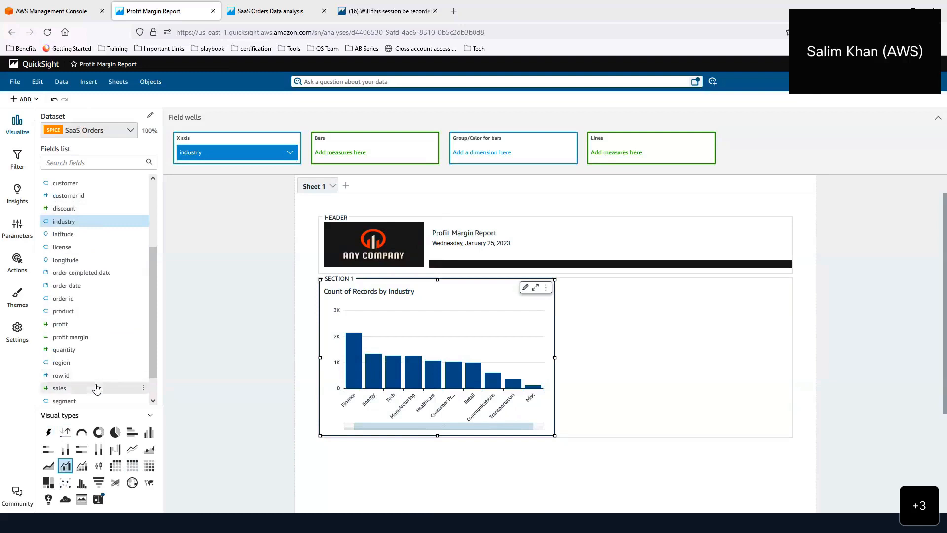
click(96, 388)
click(98, 338)
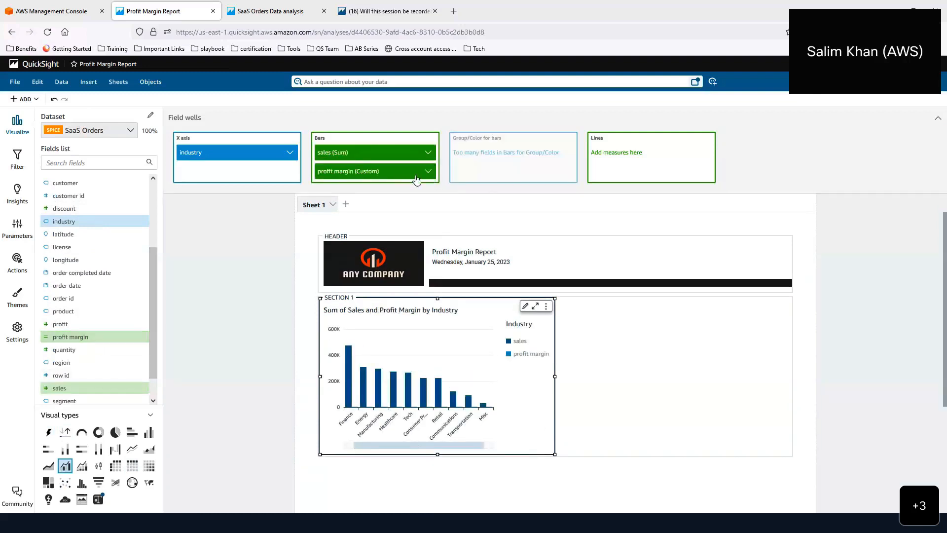
drag(416, 171, 658, 153)
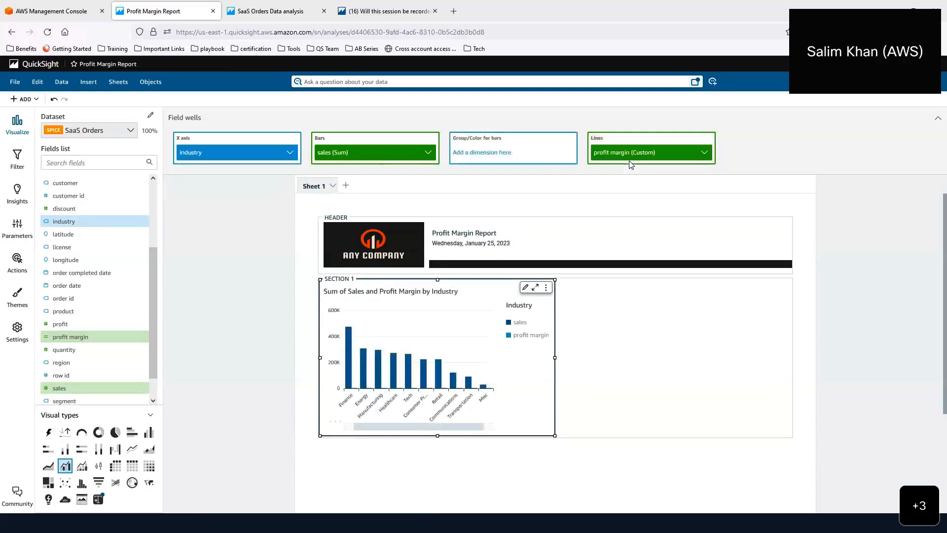
click(703, 153)
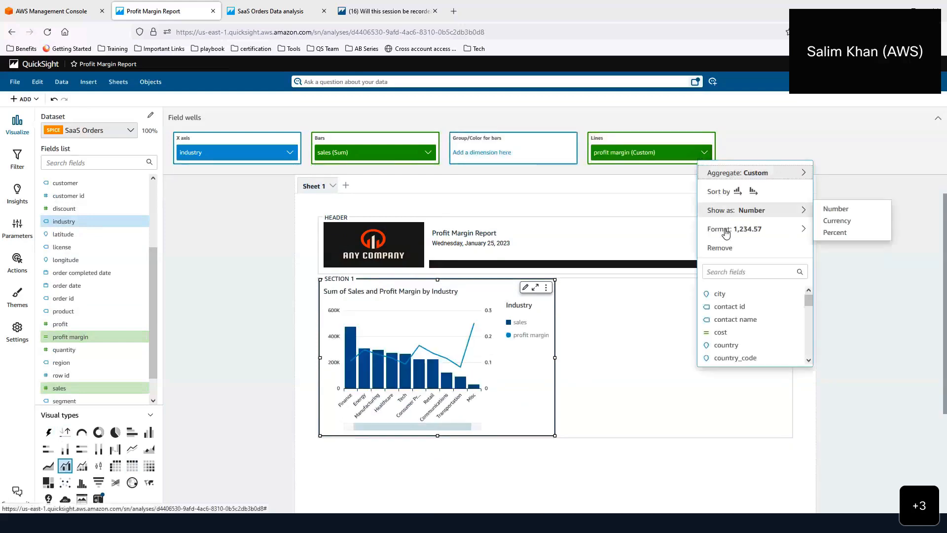
click(847, 234)
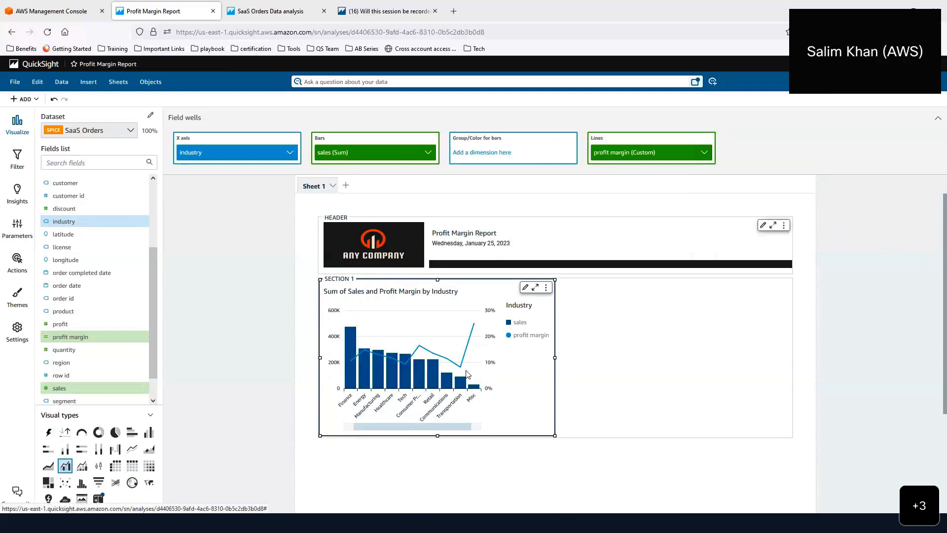
- Color the sales bars red and keep the profit margin line blue
mouse_move(449, 374)
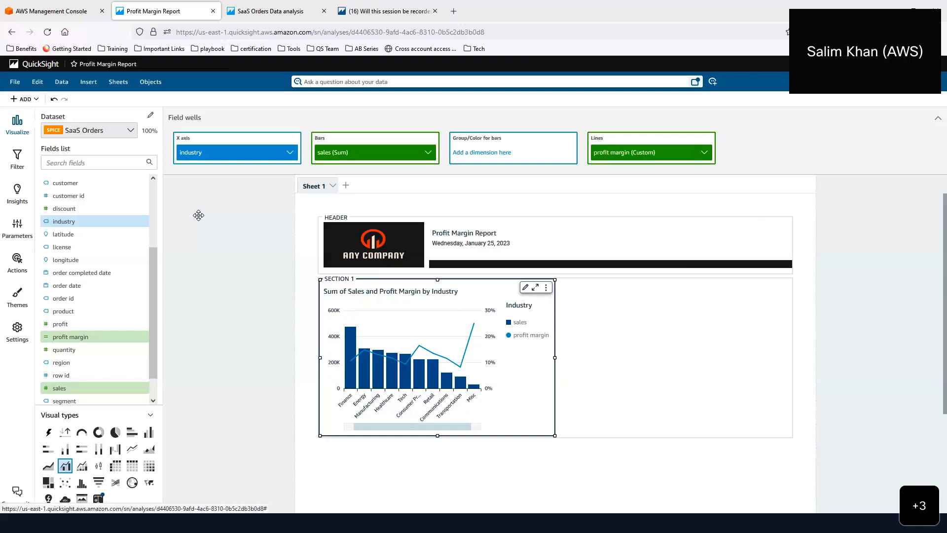
click(509, 327)
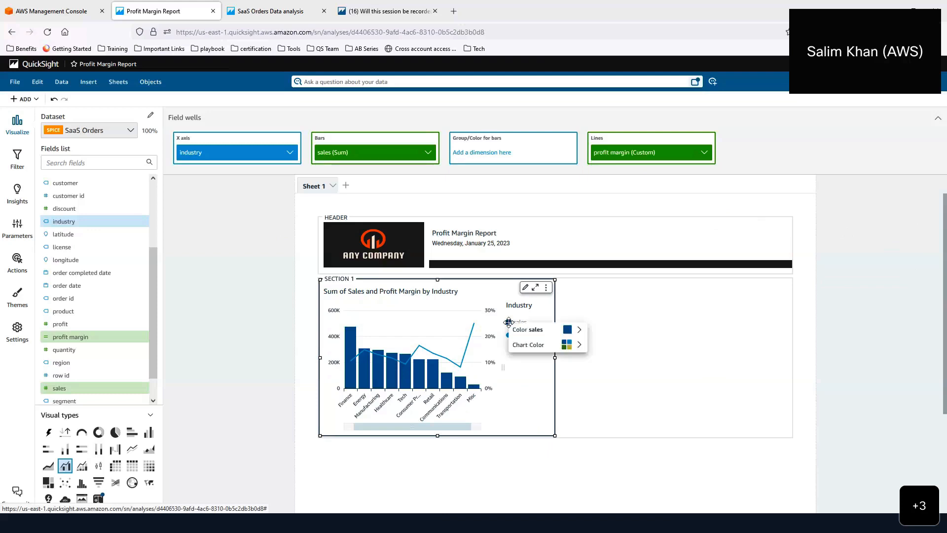
mouse_move(570, 330)
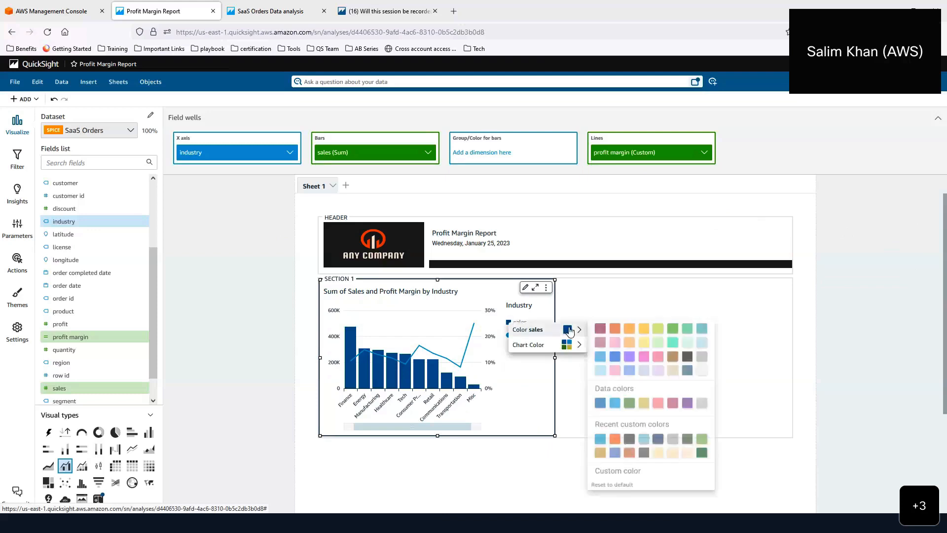
click(616, 329)
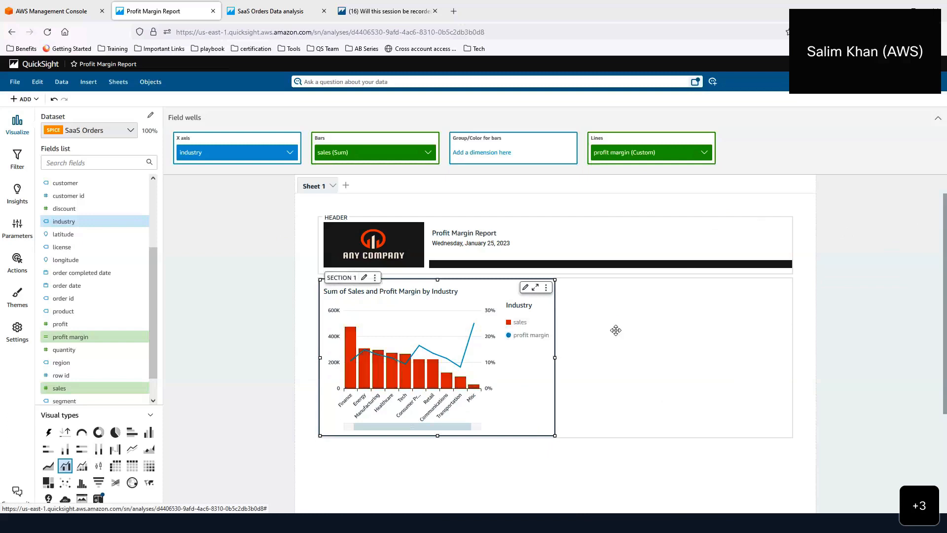
click(510, 340)
mouse_move(573, 345)
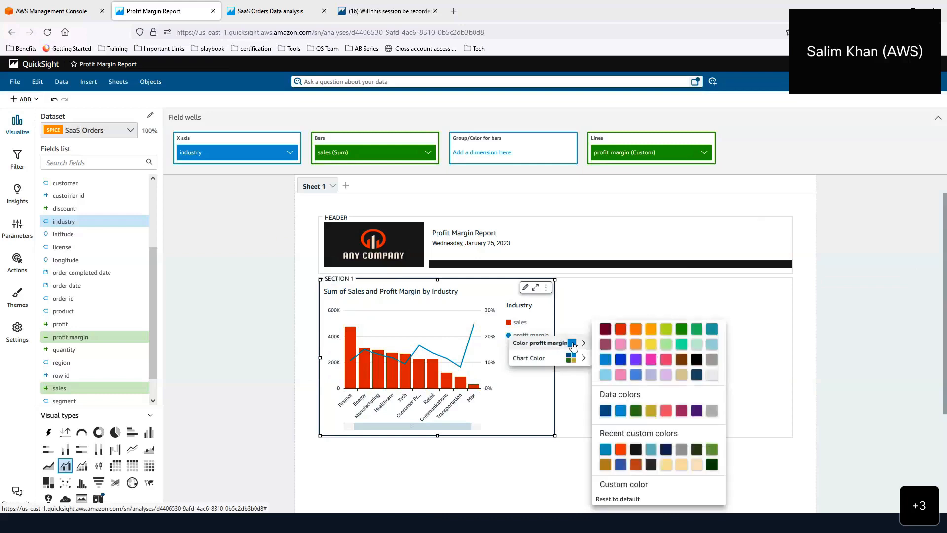
click(620, 411)
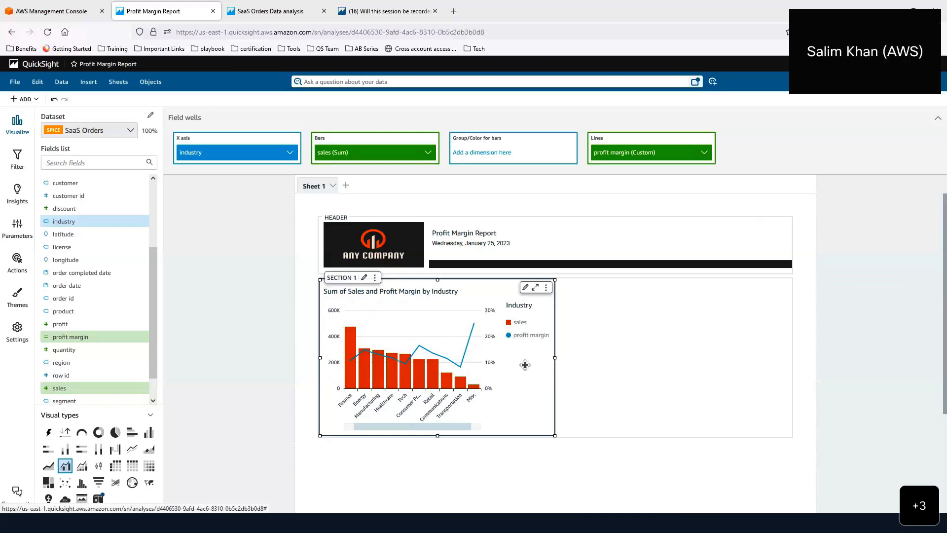
click(526, 288)
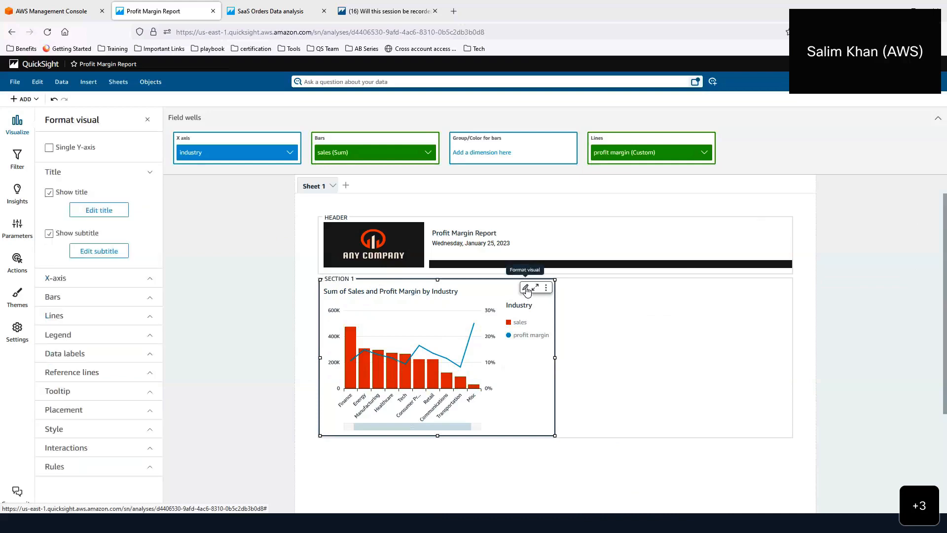
- Hide the subtitle and title the chart 'Sales vs Profit Margin by Industry' in bold #303030
click(49, 233)
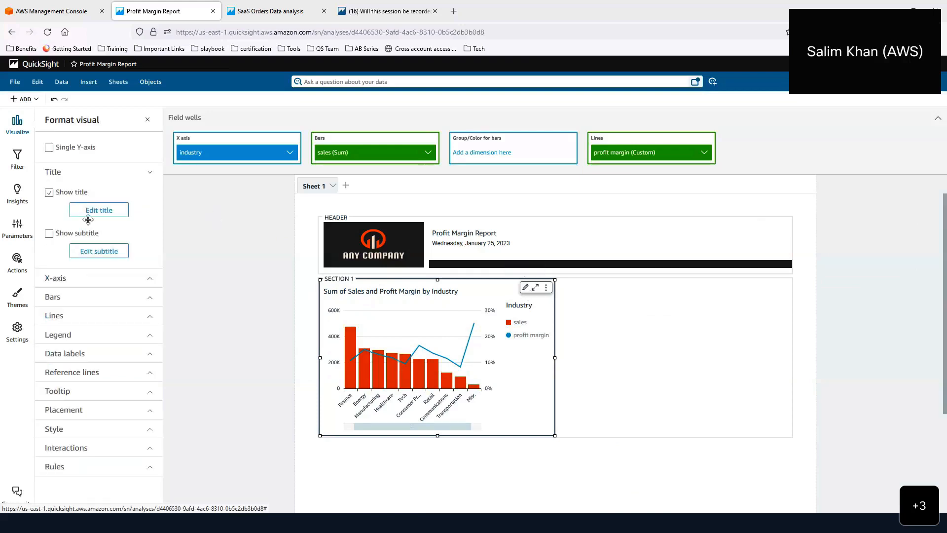
click(88, 210)
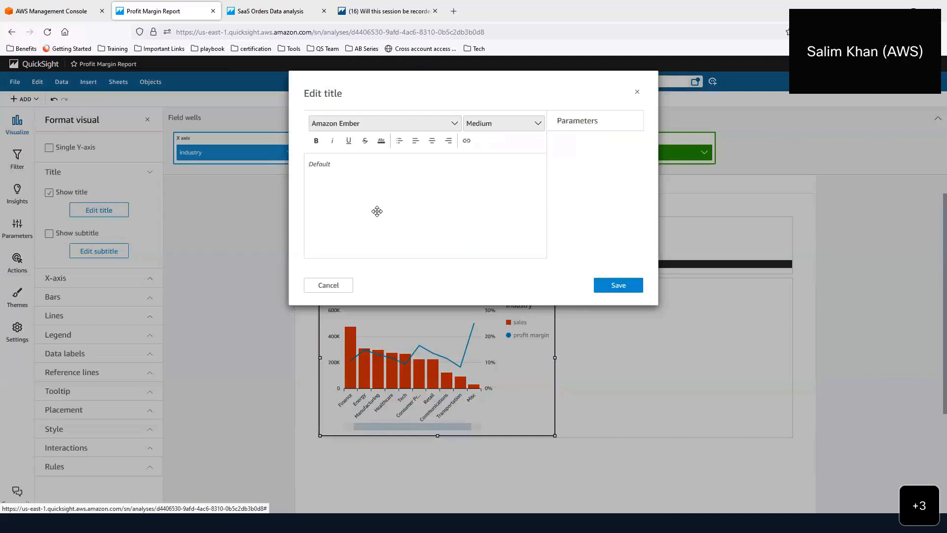
text(Sales vs Profit Margin by Industry)
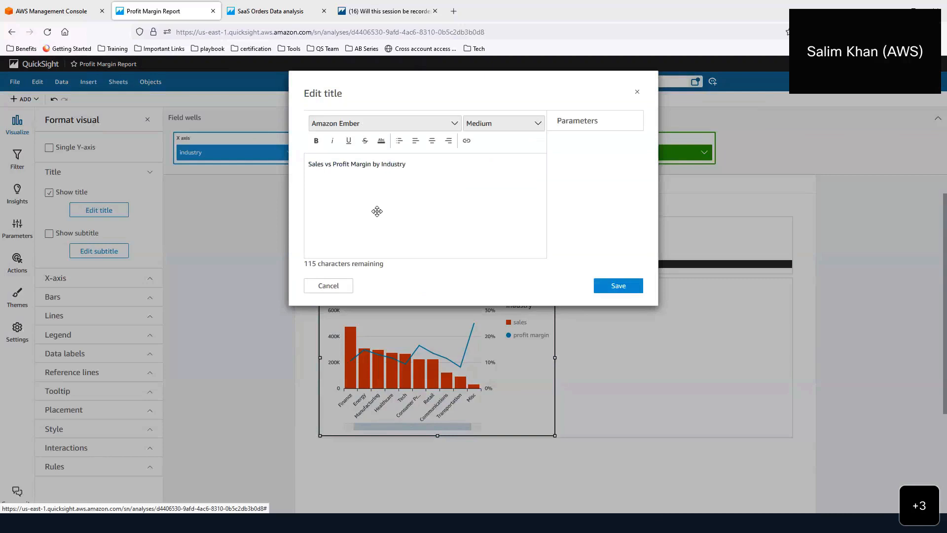
key(ctrl+a)
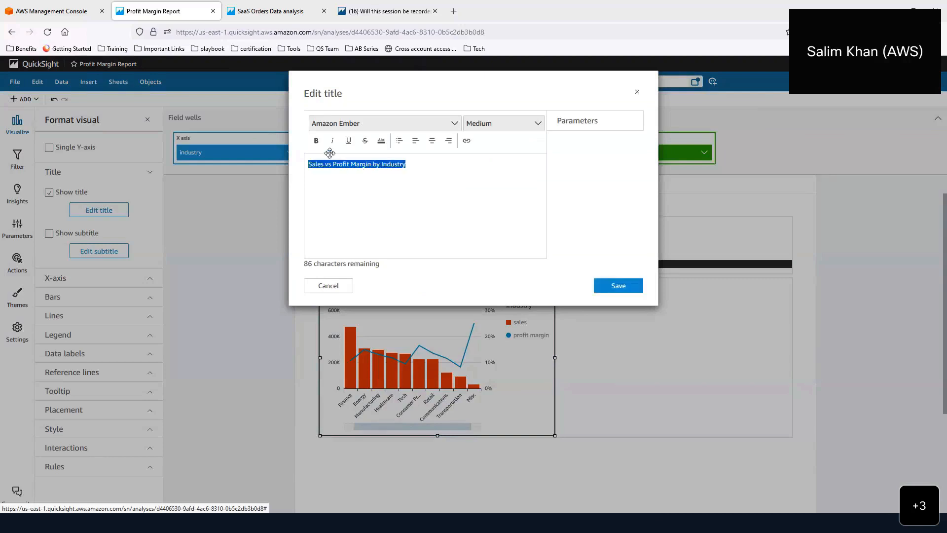
click(316, 141)
click(382, 141)
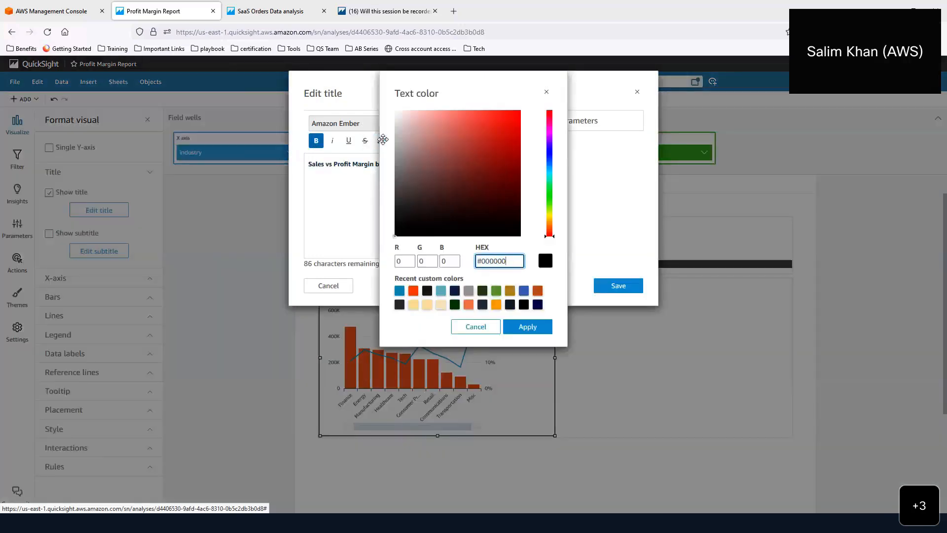
click(427, 291)
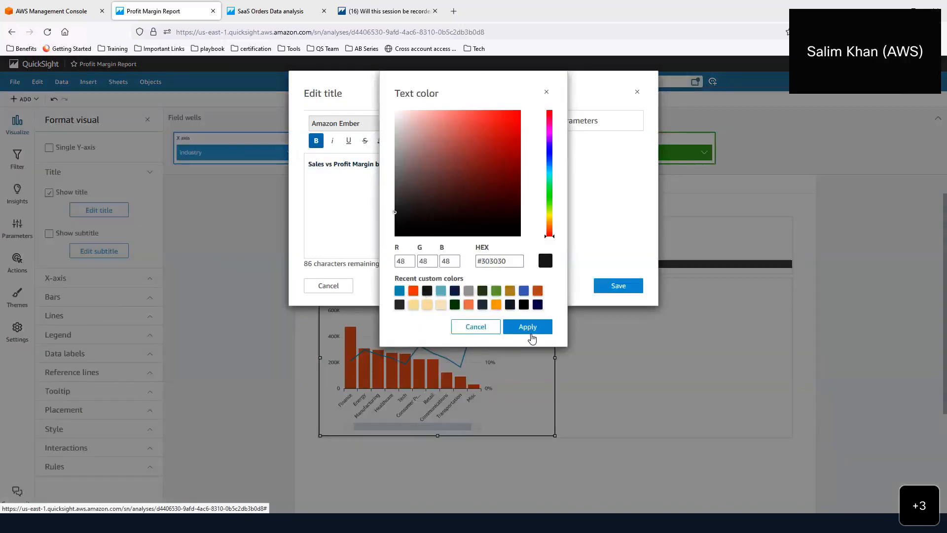
click(527, 327)
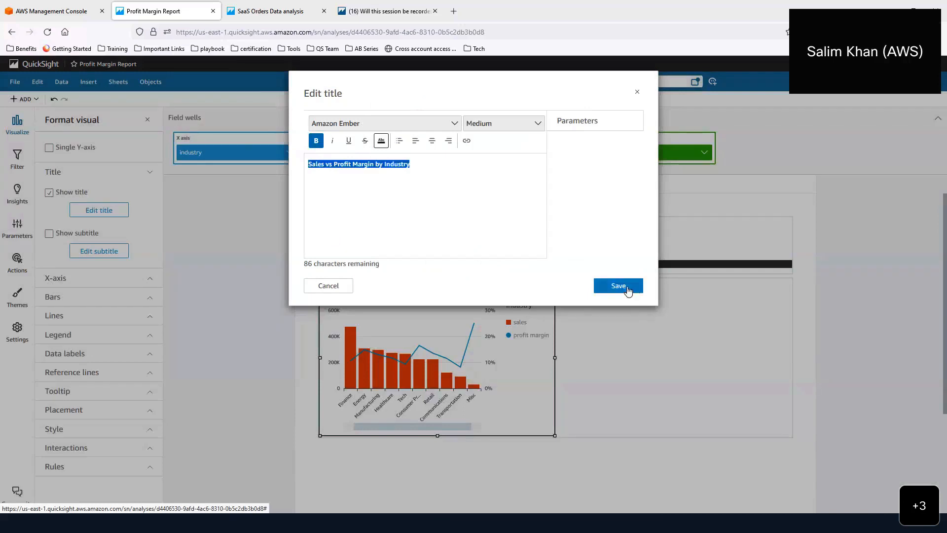
click(618, 287)
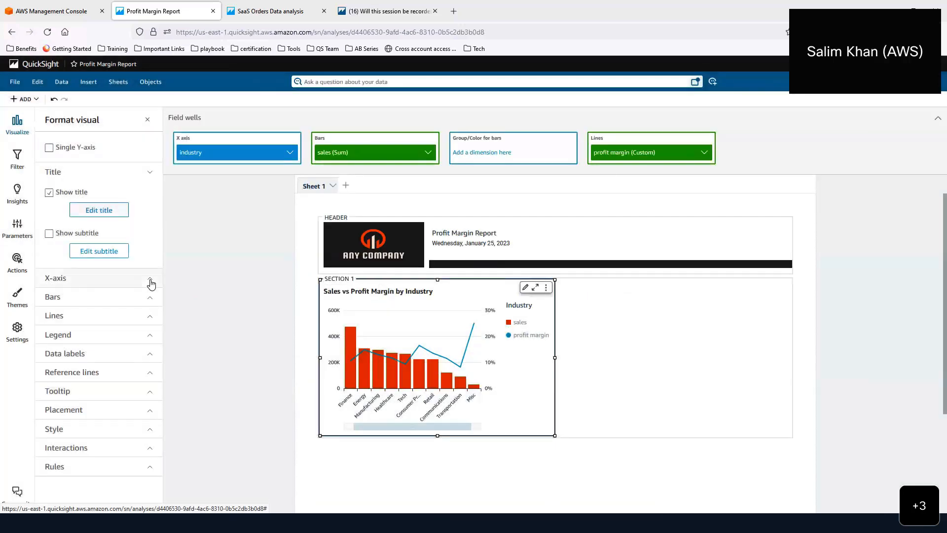
- Remove the data zoom bar and x-axis line, and move the legend below the chart
click(150, 280)
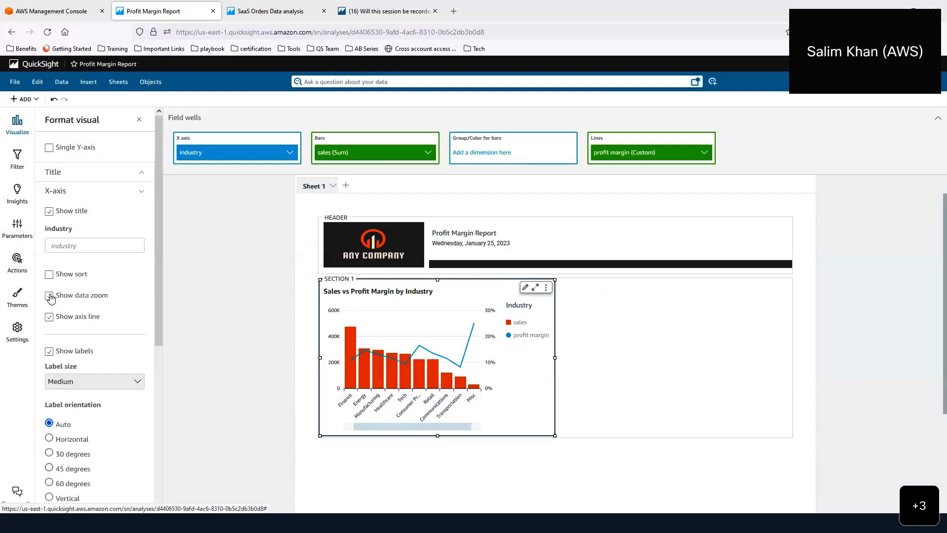
click(49, 295)
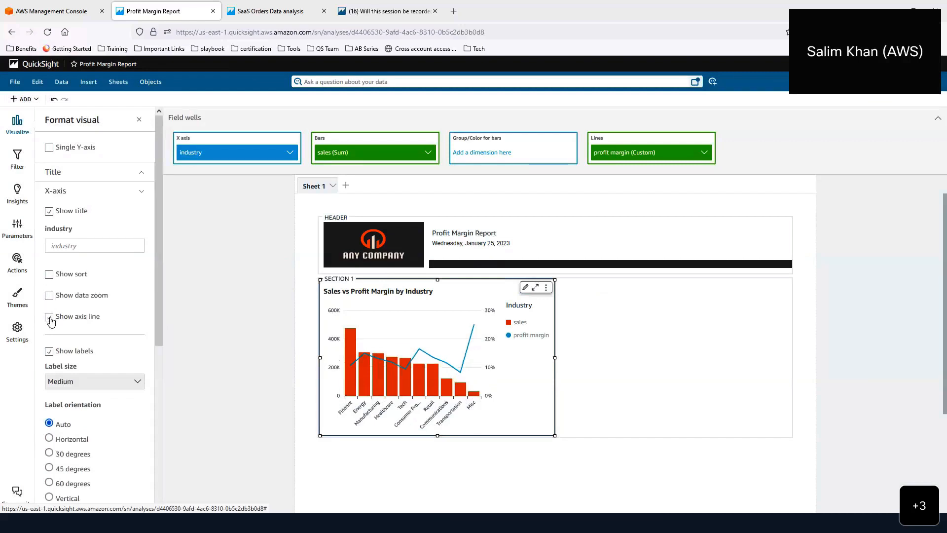
click(50, 316)
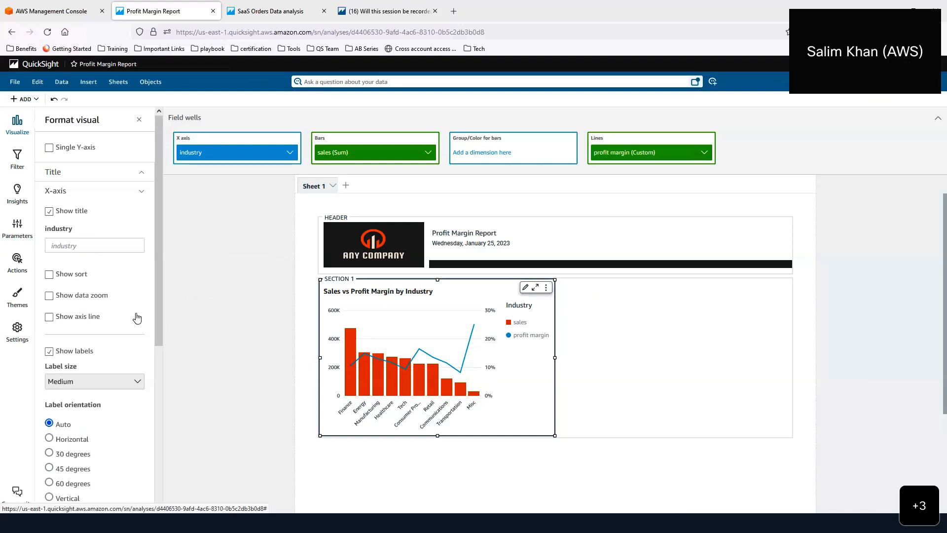
scroll(137, 318, down, 1)
scroll(137, 318, down, 5)
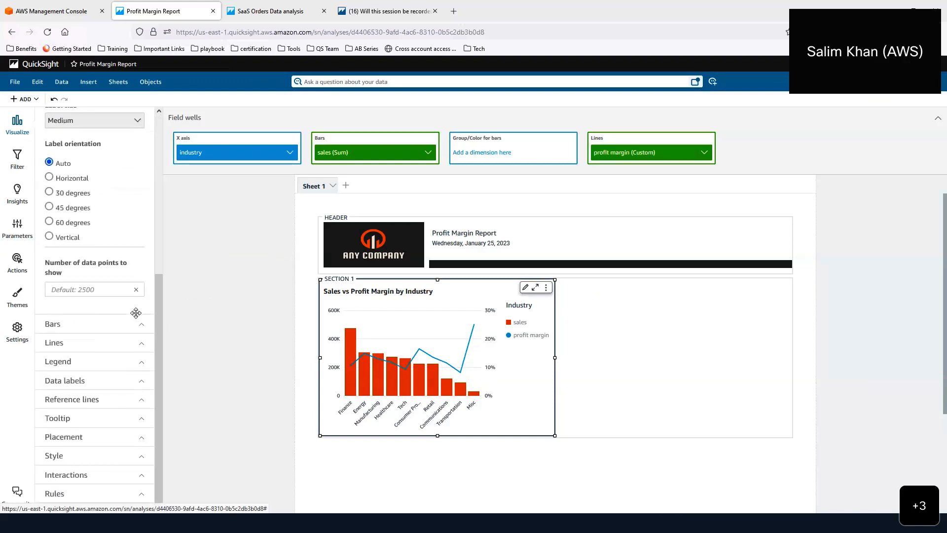
click(140, 362)
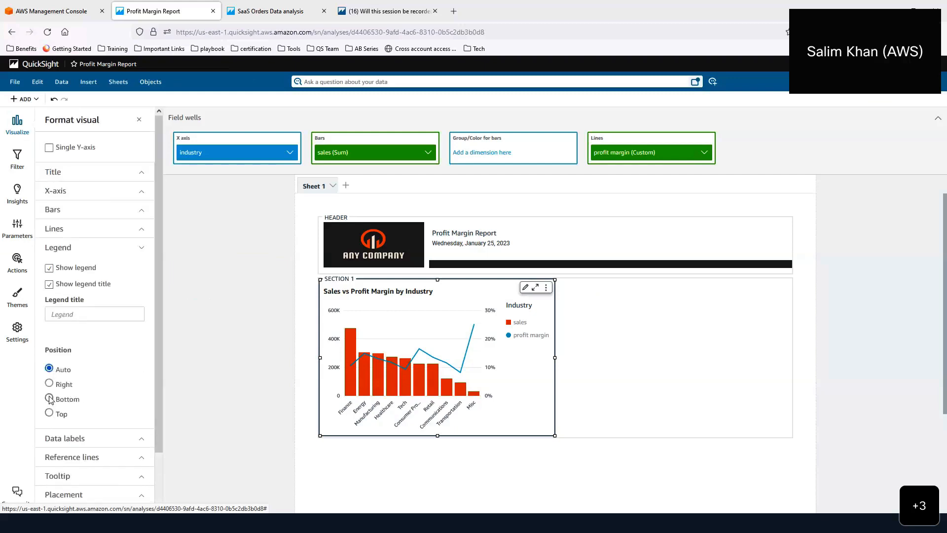
click(49, 399)
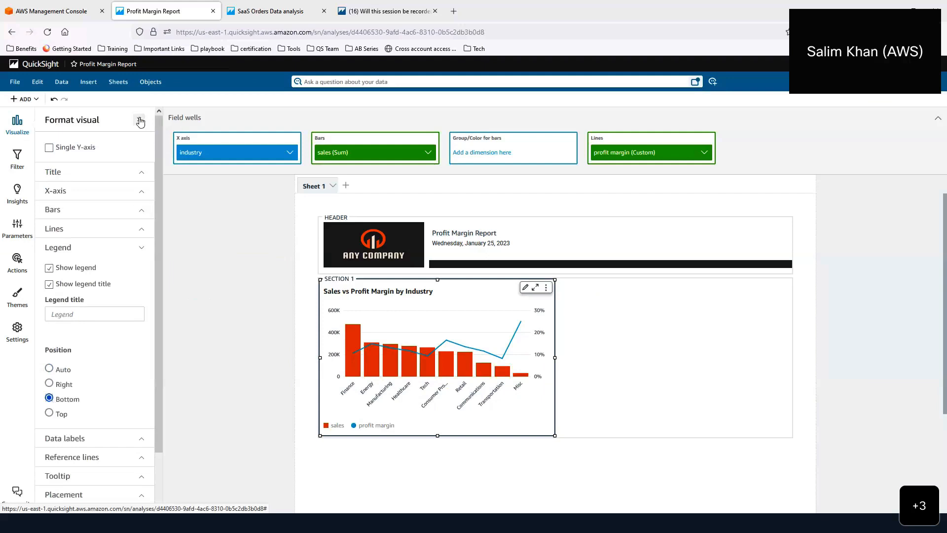
- Turn off the chart's background colour and border, then close the formatting options
scroll(139, 304, down, 2)
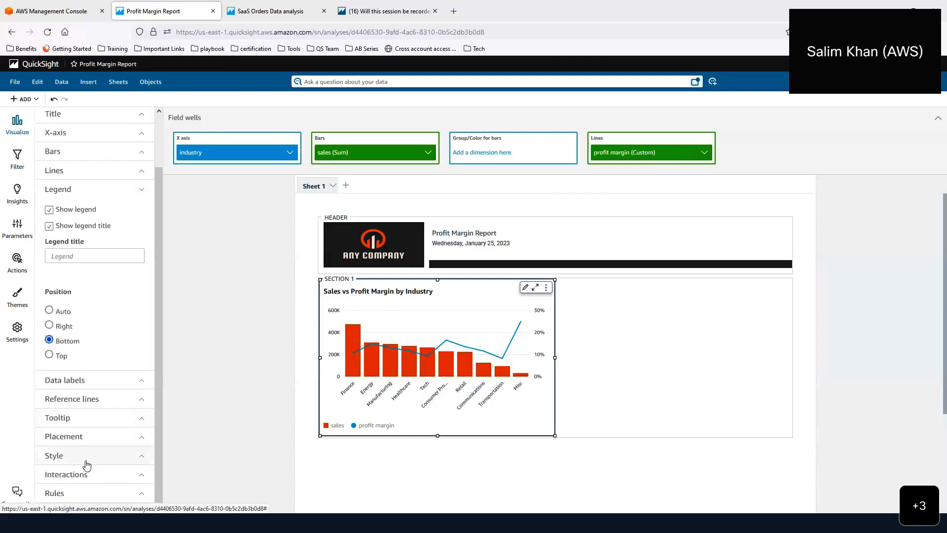
click(139, 458)
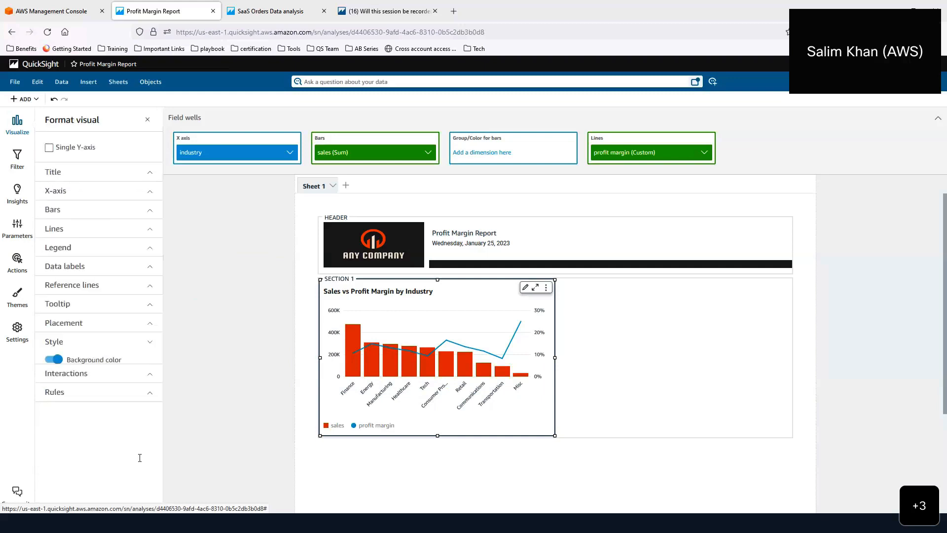
click(49, 361)
click(50, 377)
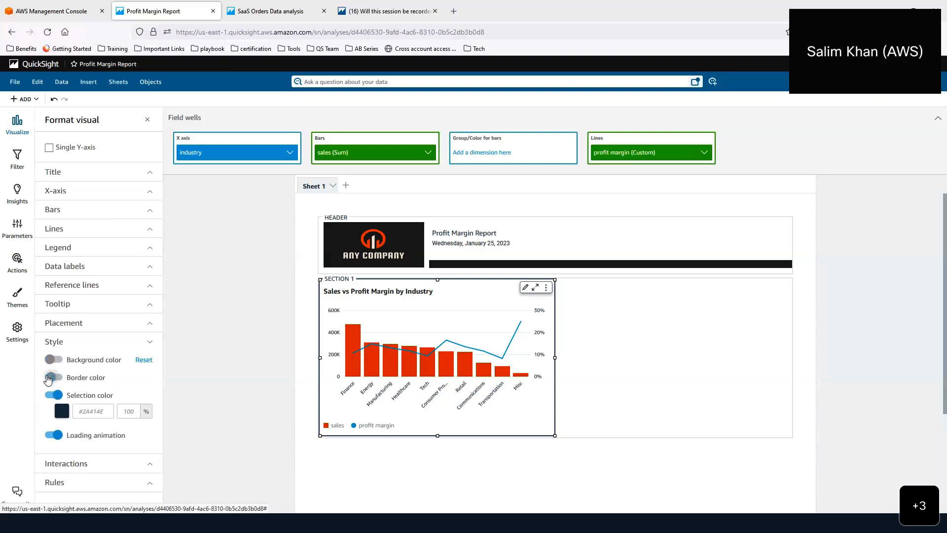
click(150, 342)
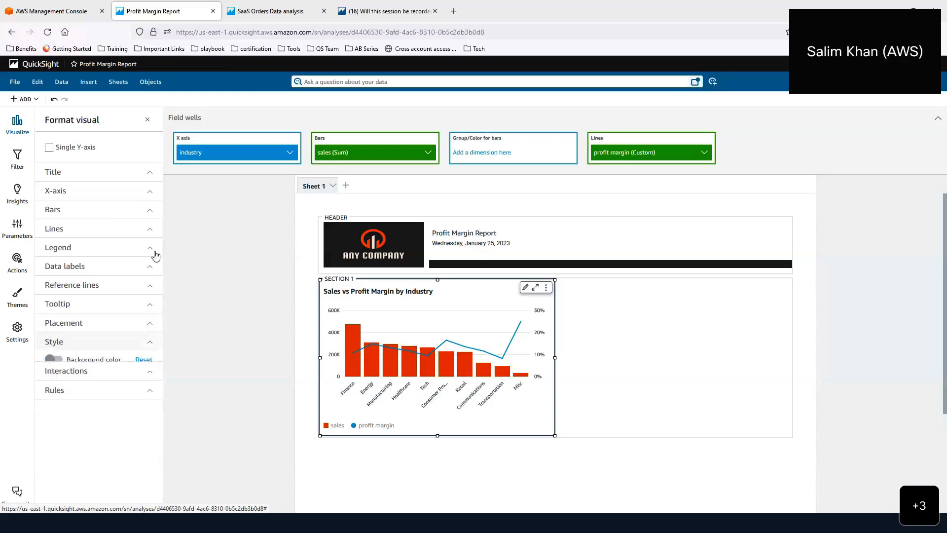
click(148, 119)
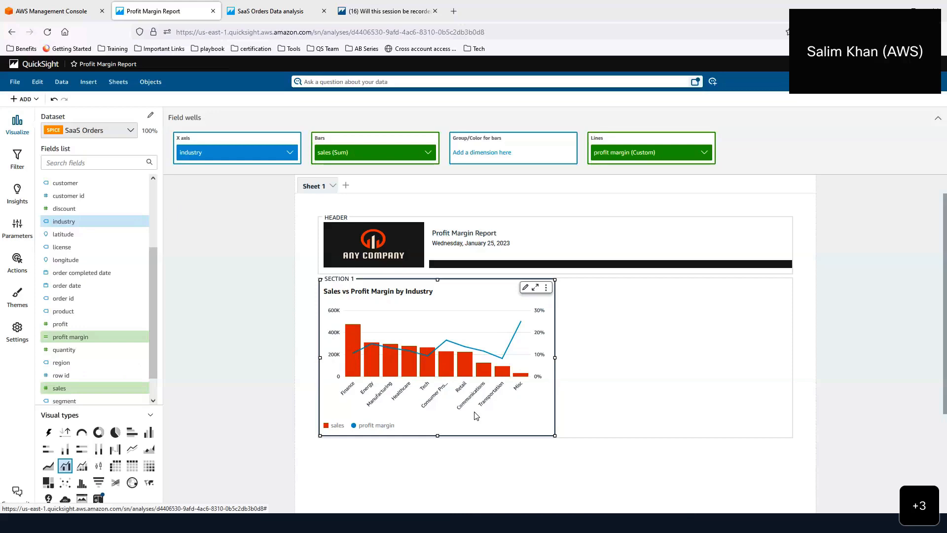
- Duplicate the industry chart
click(546, 288)
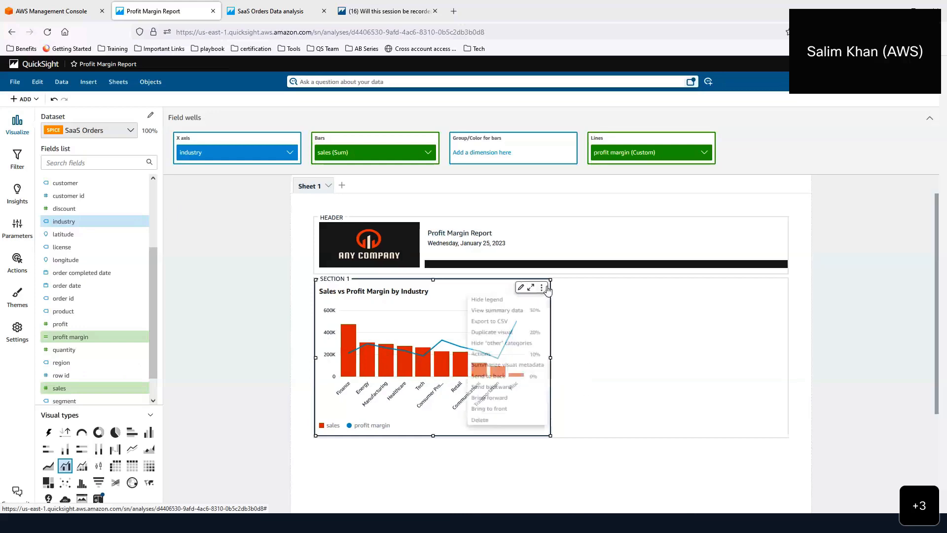
click(526, 332)
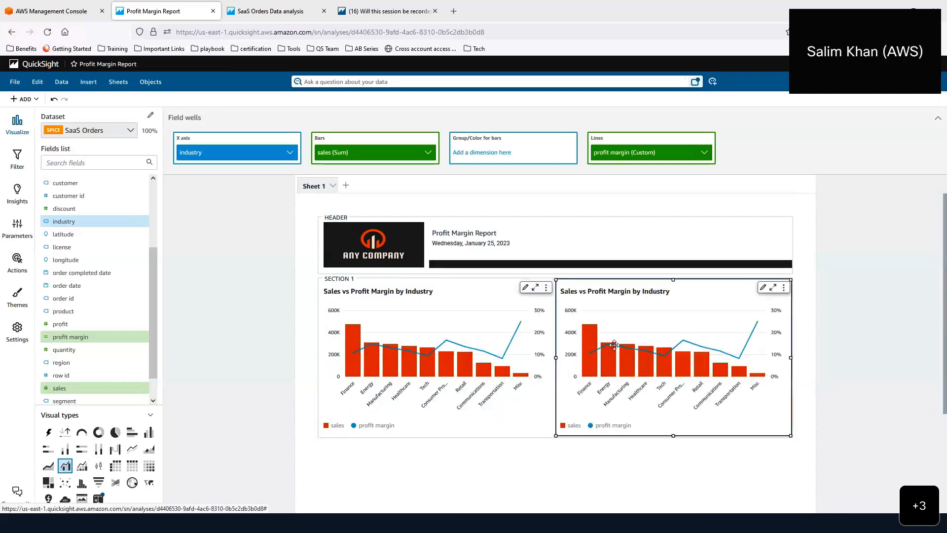
mouse_move(642, 338)
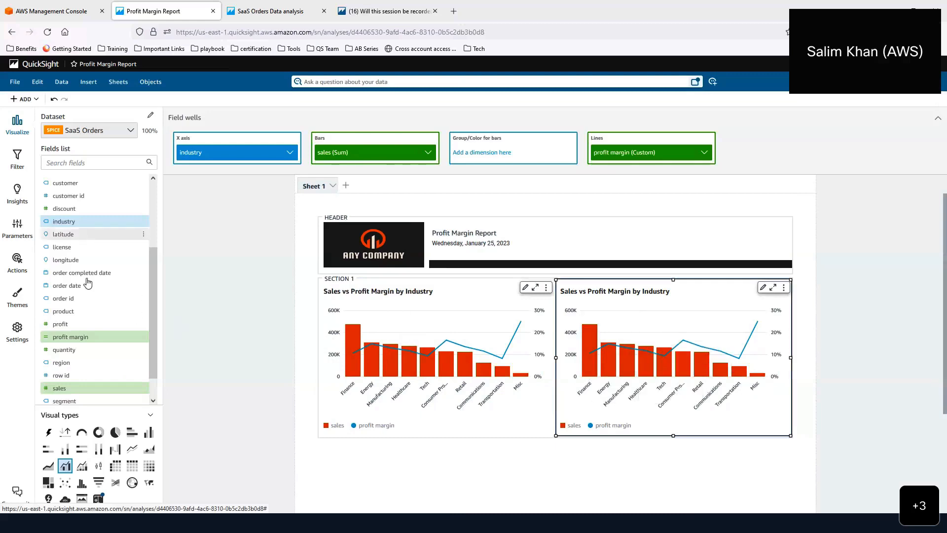
- Plot the copied chart over order date, aggregated by month
drag(85, 287, 209, 161)
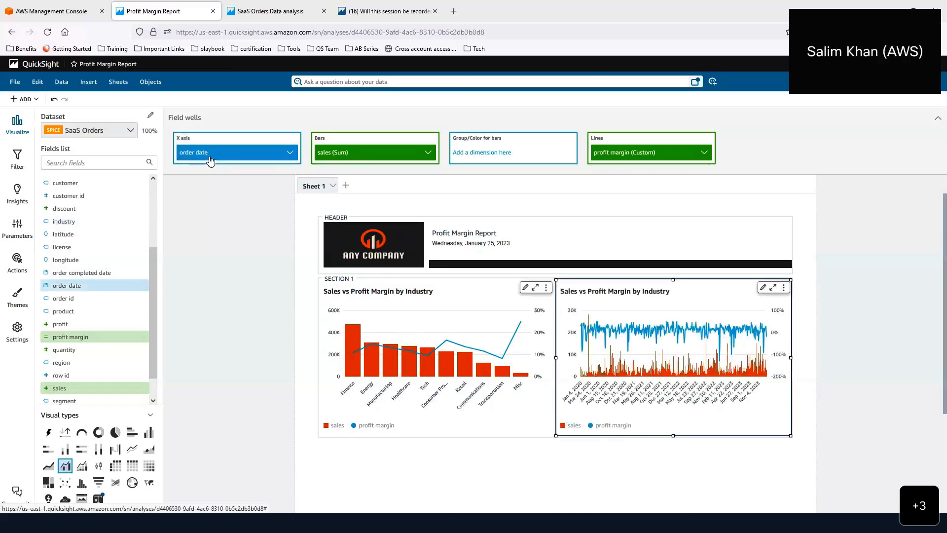
click(290, 153)
mouse_move(323, 175)
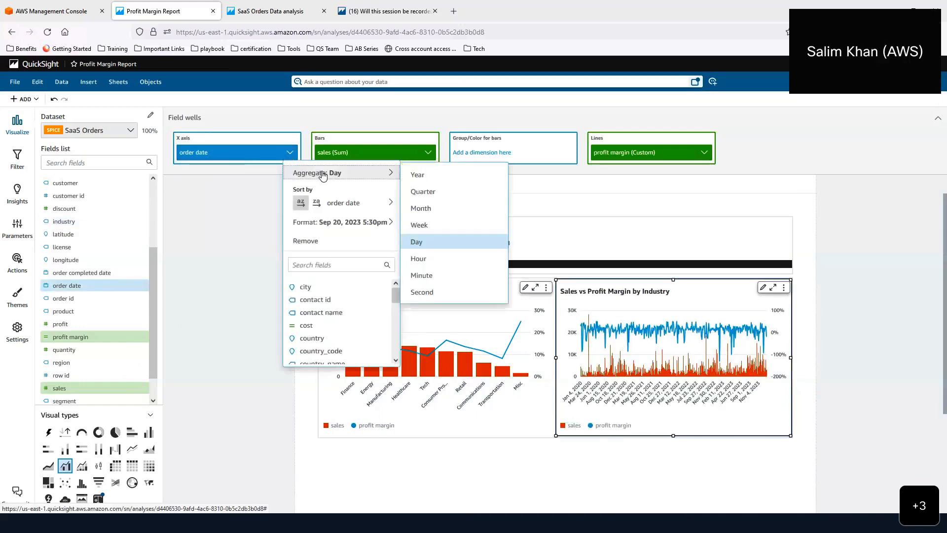
click(419, 208)
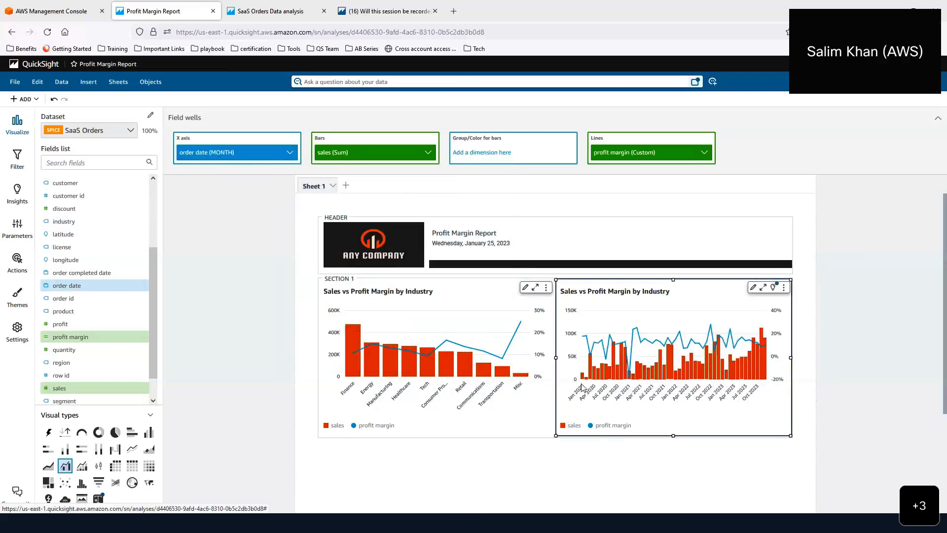
click(504, 447)
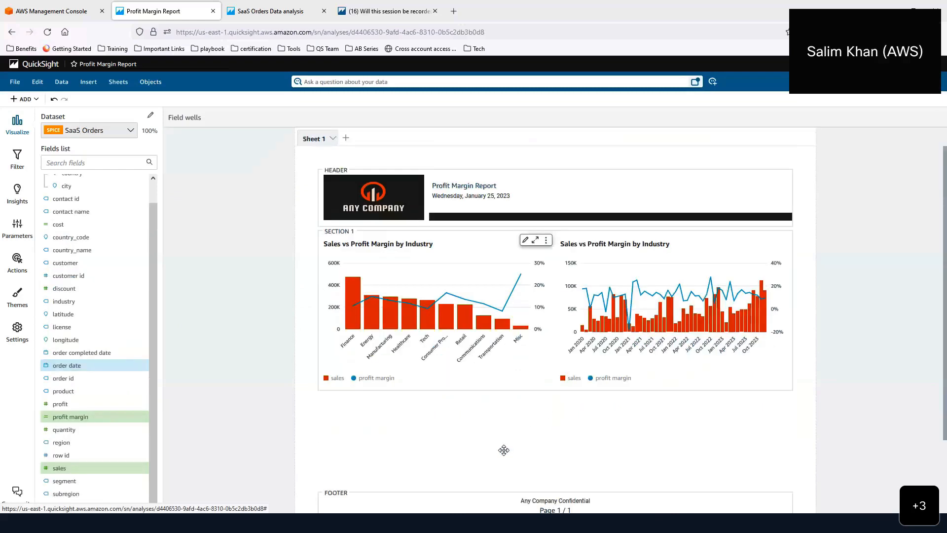
click(680, 243)
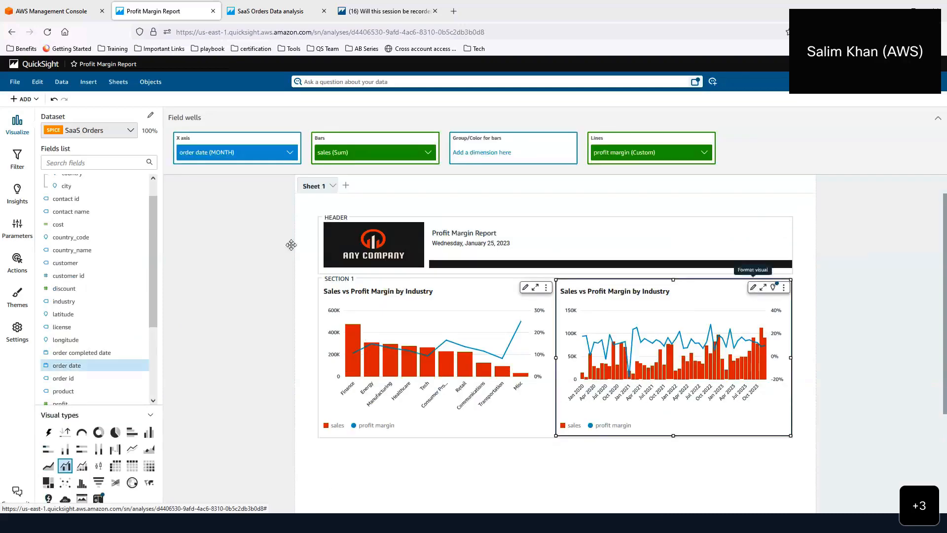
- Retitle the monthly chart 'Sales vs Profit Margin Trend' by replacing 'by Industry' with 'Trend'
click(753, 287)
click(104, 214)
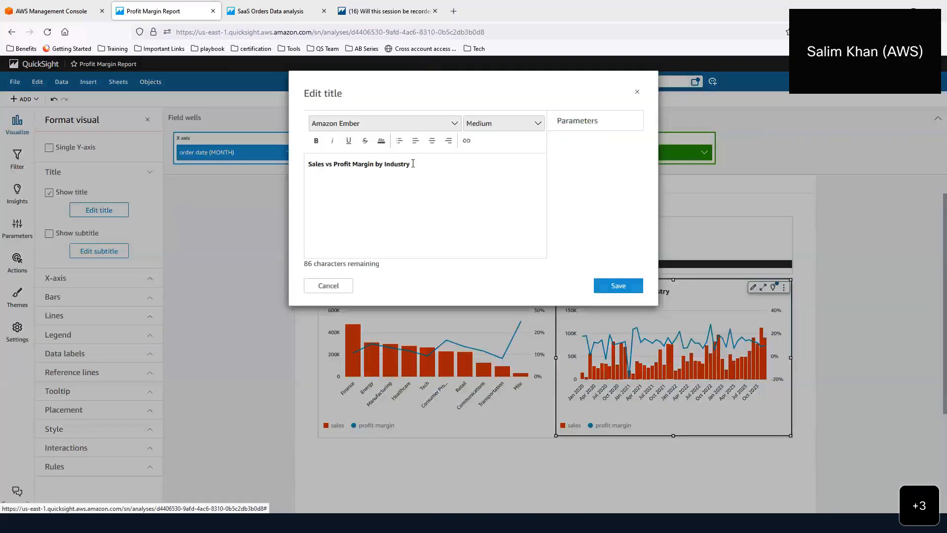
drag(413, 164, 376, 165)
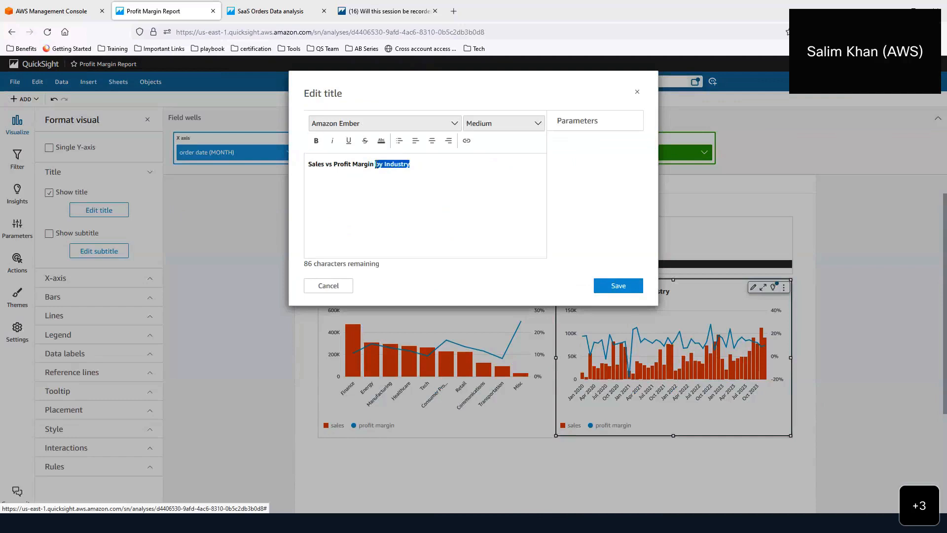
text(Tre)
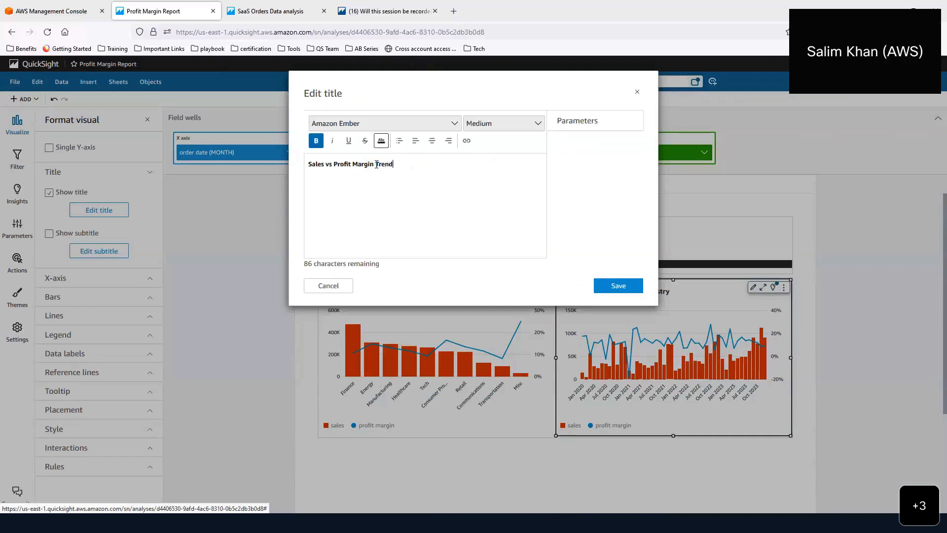
click(606, 284)
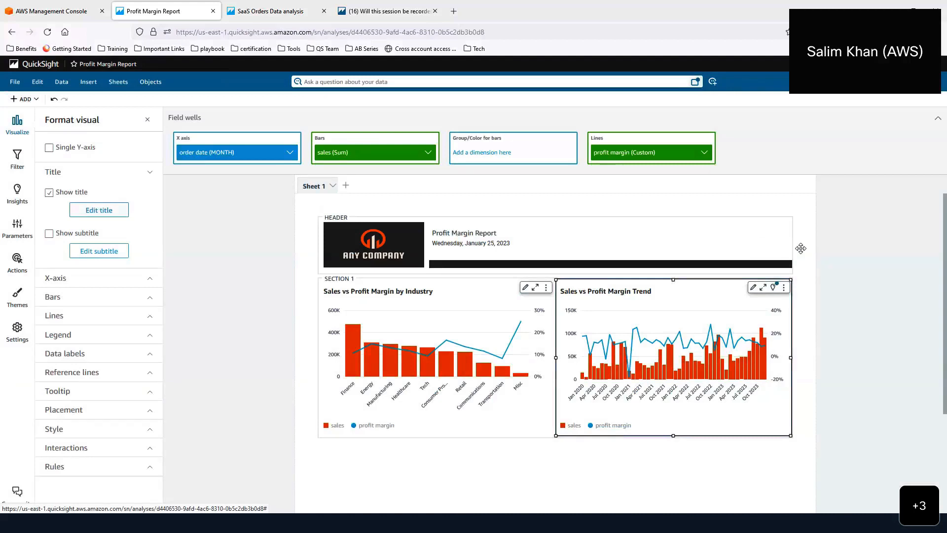
- Select the industry chart, then the trend chart, to compare them
click(800, 248)
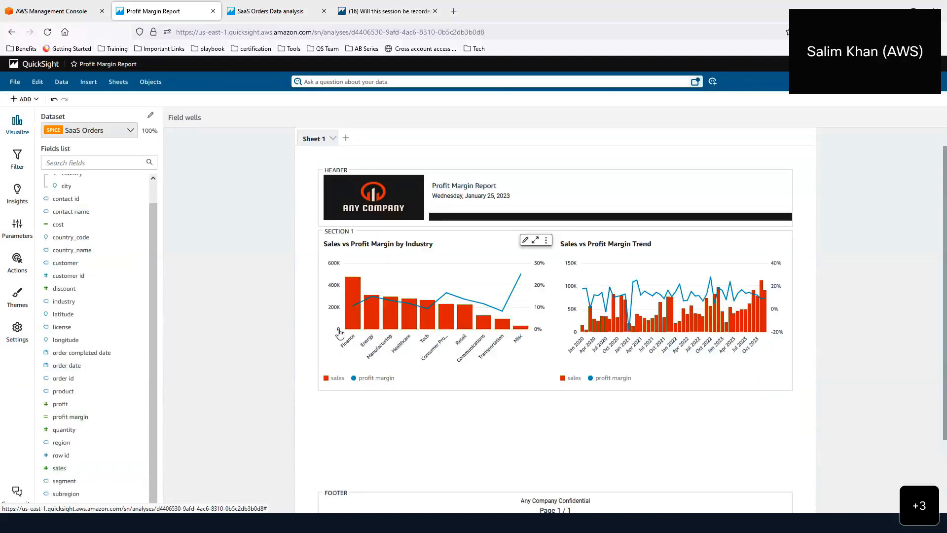
mouse_move(347, 303)
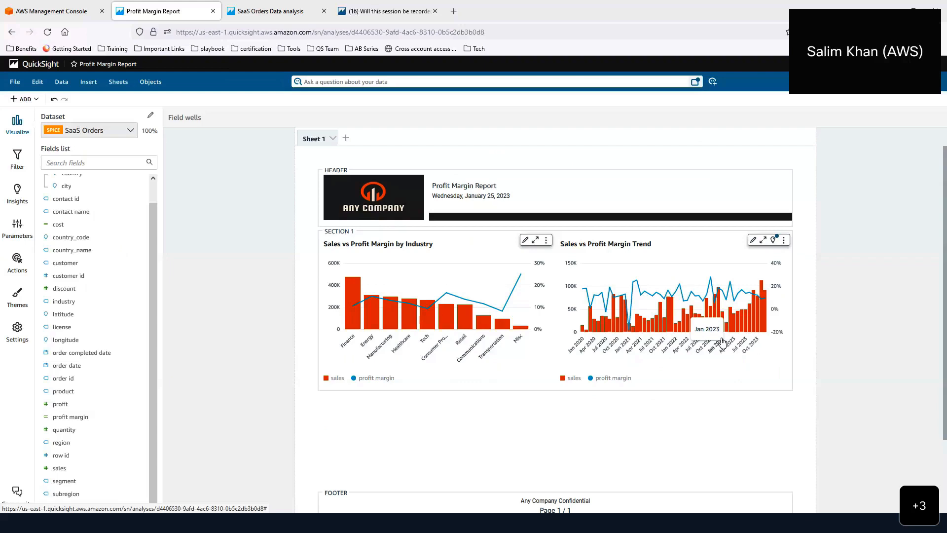
click(483, 386)
click(569, 434)
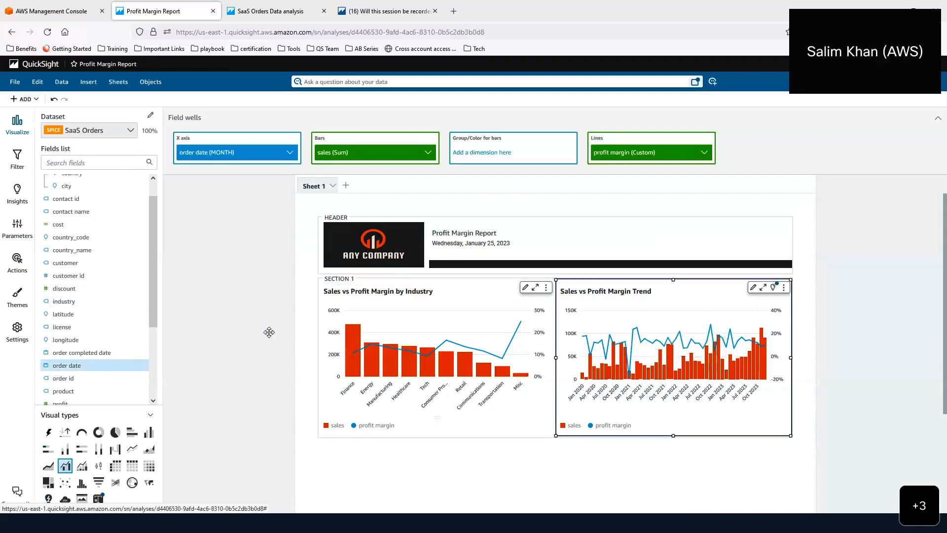
- Add Section 2 below the charts and place a new AutoGraph visual in it
click(38, 98)
click(28, 159)
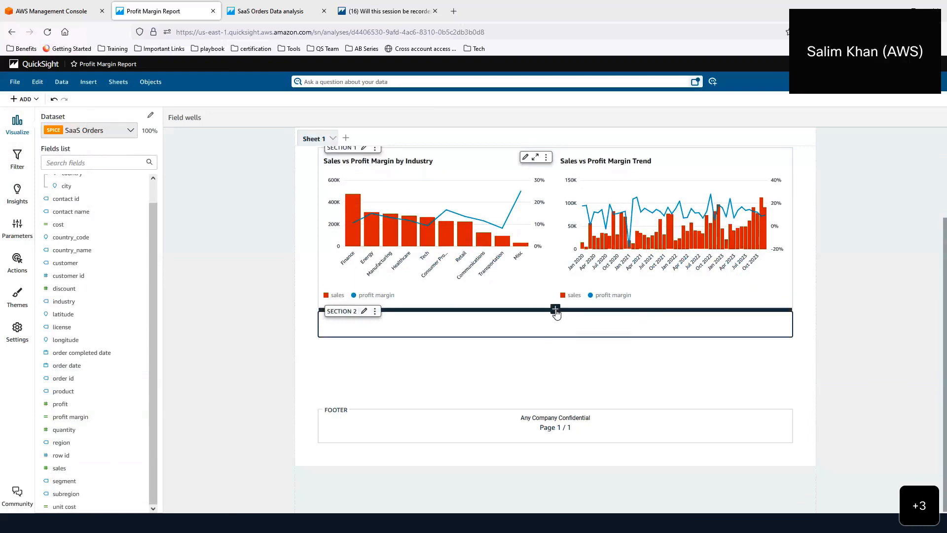
click(556, 310)
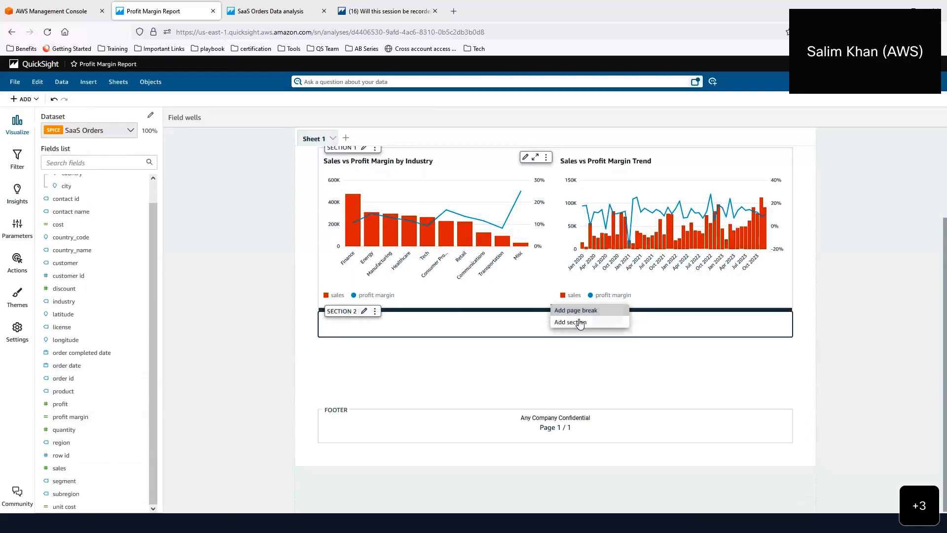
click(522, 325)
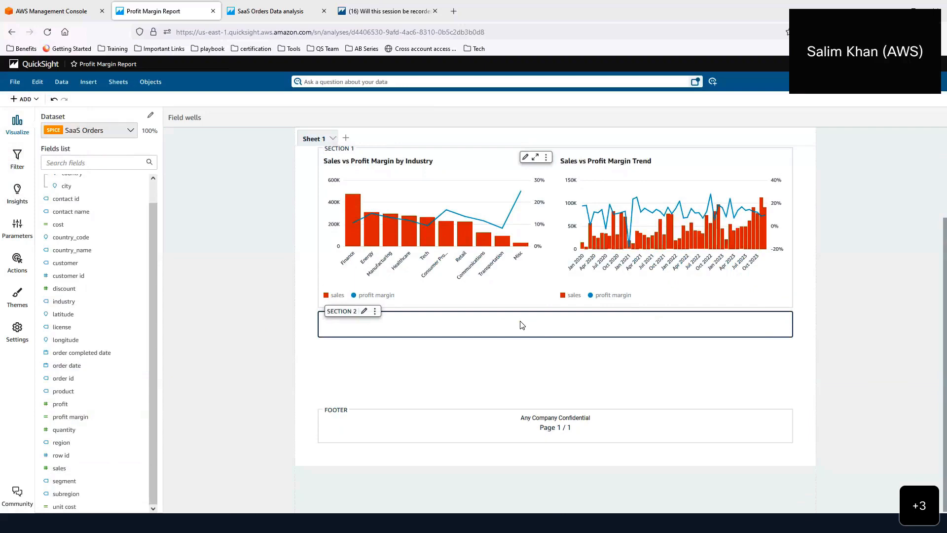
click(32, 101)
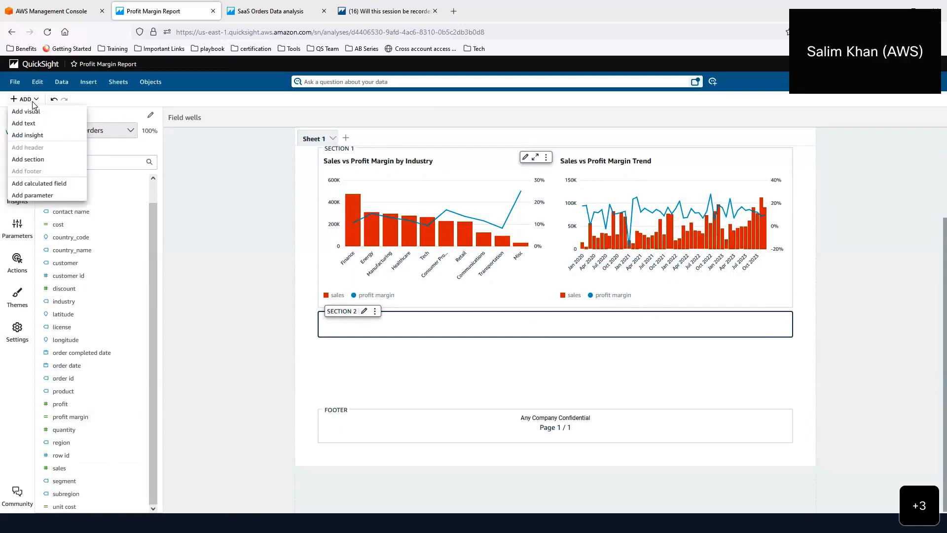
click(35, 113)
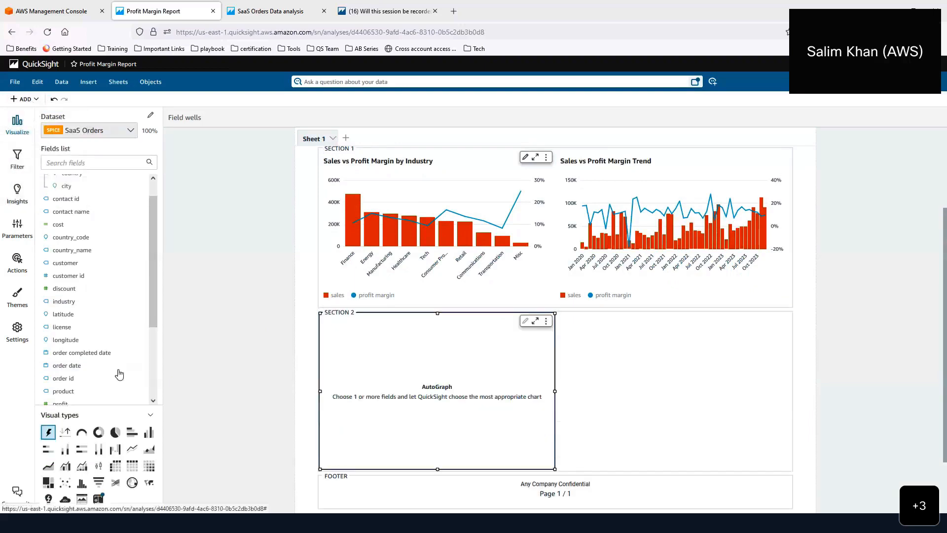
- Turn the Section 2 visual into a Table stretched across the section's full width
click(132, 466)
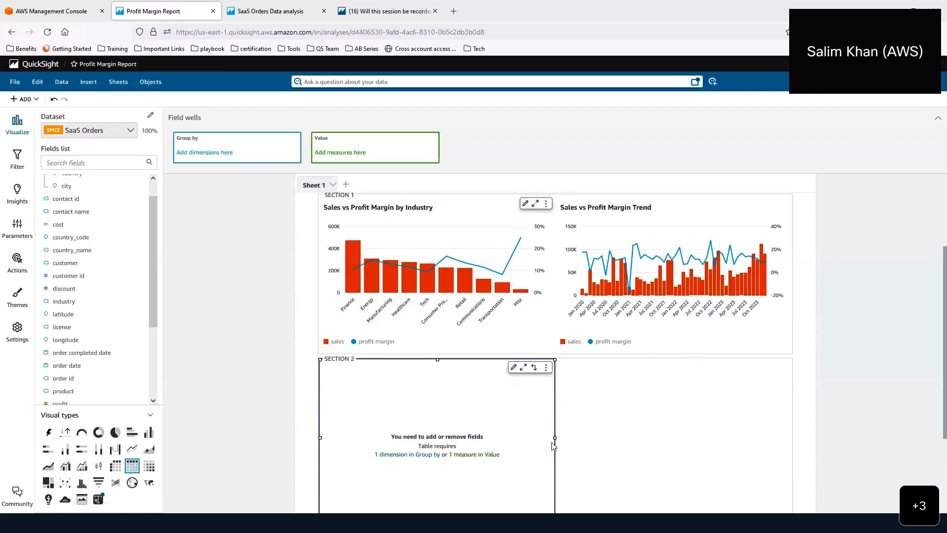
drag(557, 439, 830, 439)
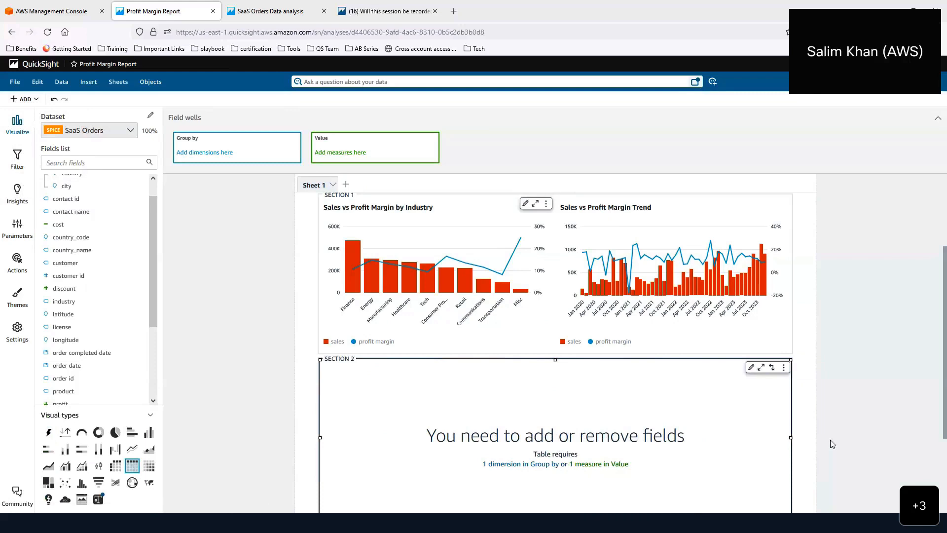
scroll(812, 406, down, 2)
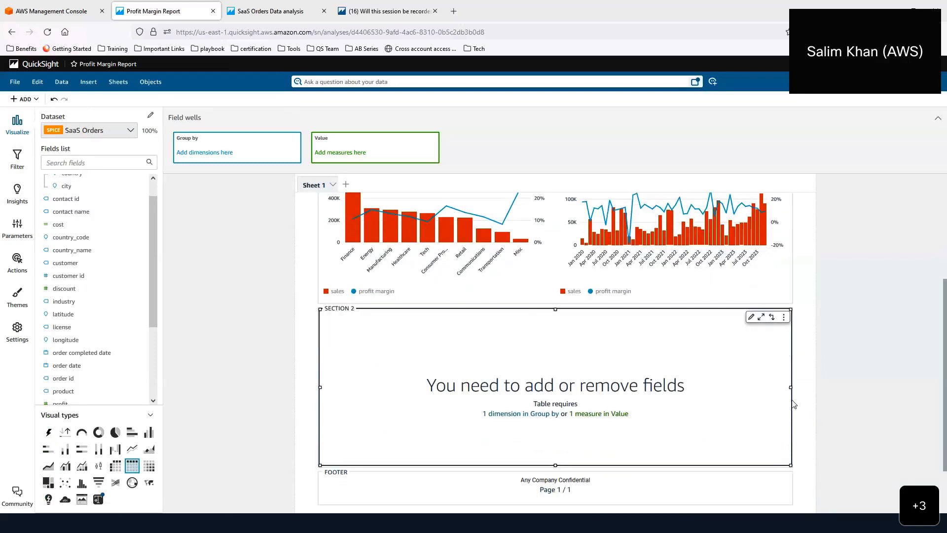
click(752, 319)
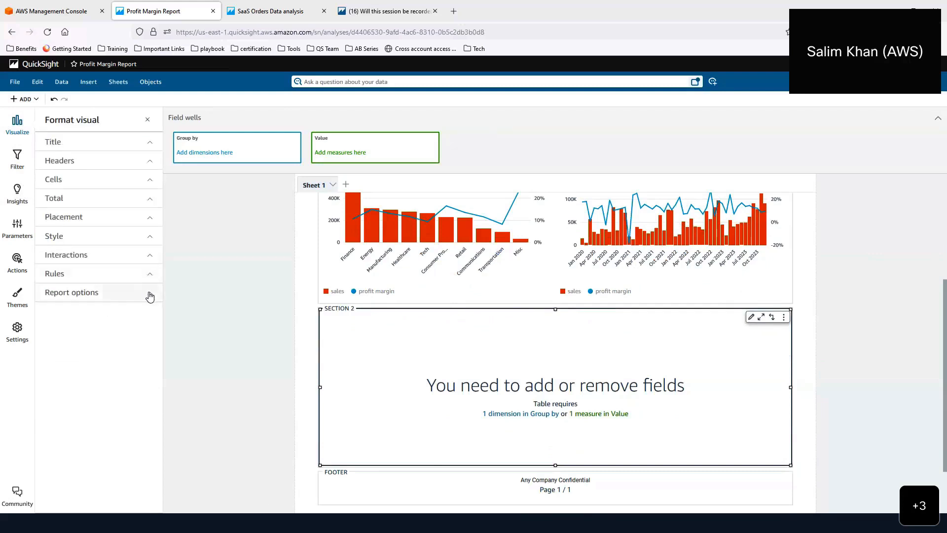
click(150, 296)
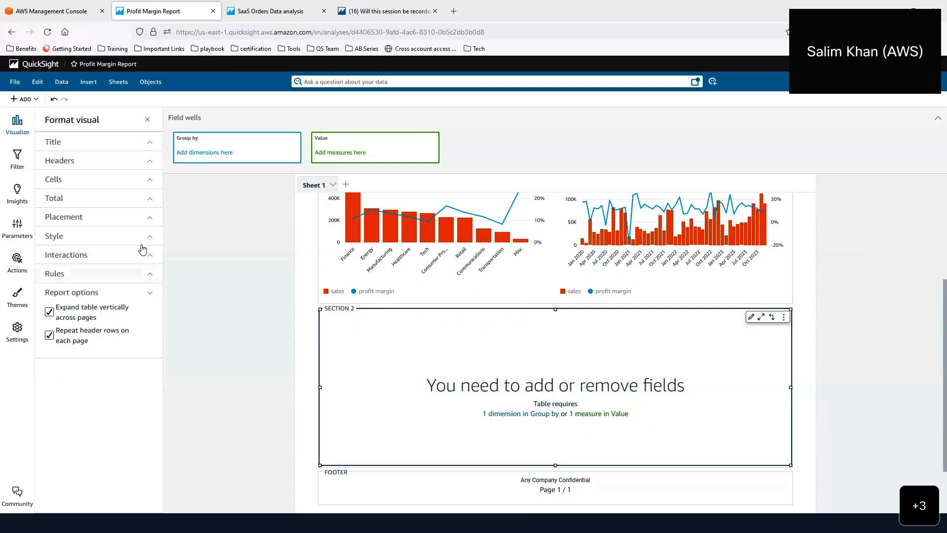
click(149, 220)
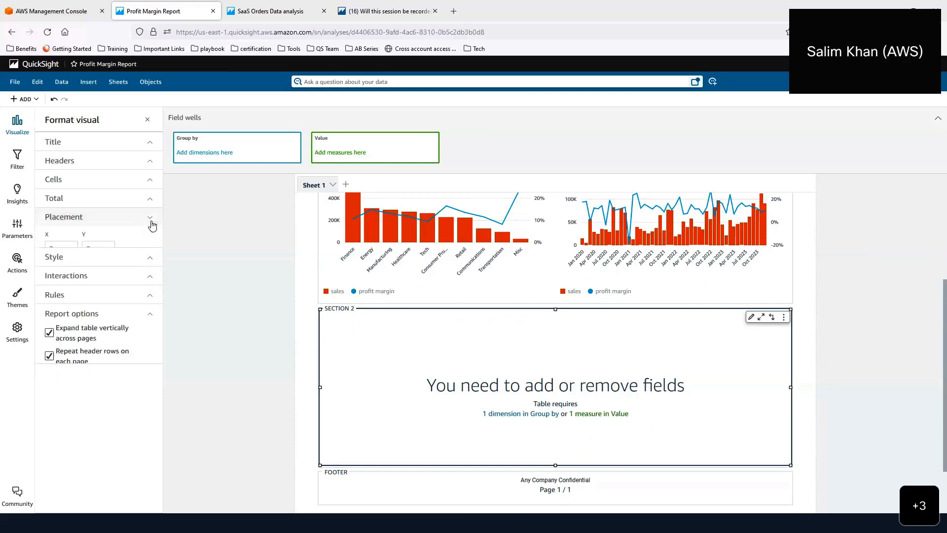
click(69, 282)
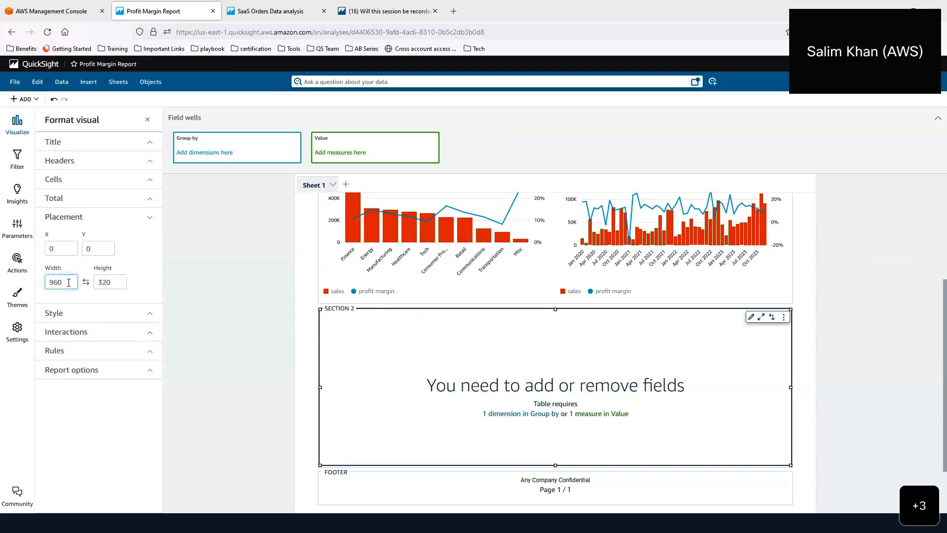
drag(68, 283, 42, 282)
click(72, 283)
click(123, 285)
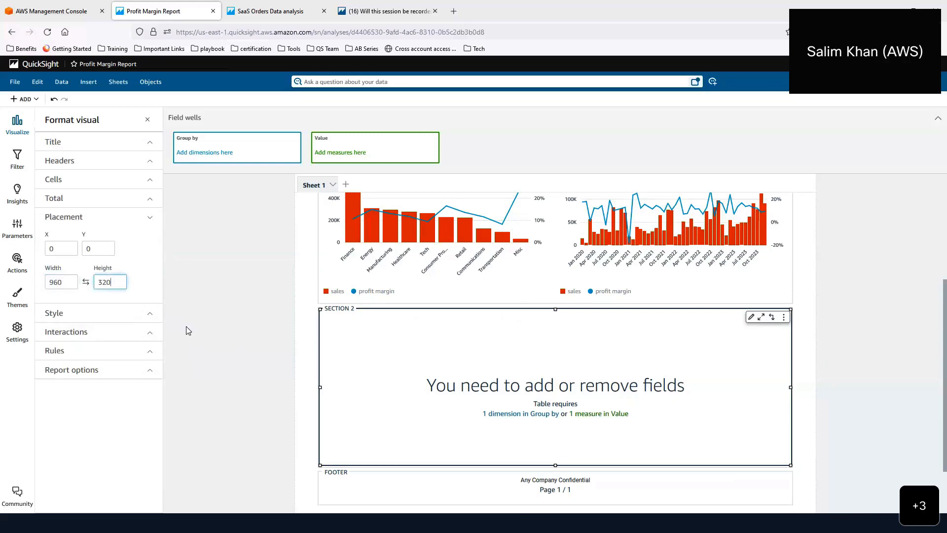
click(75, 282)
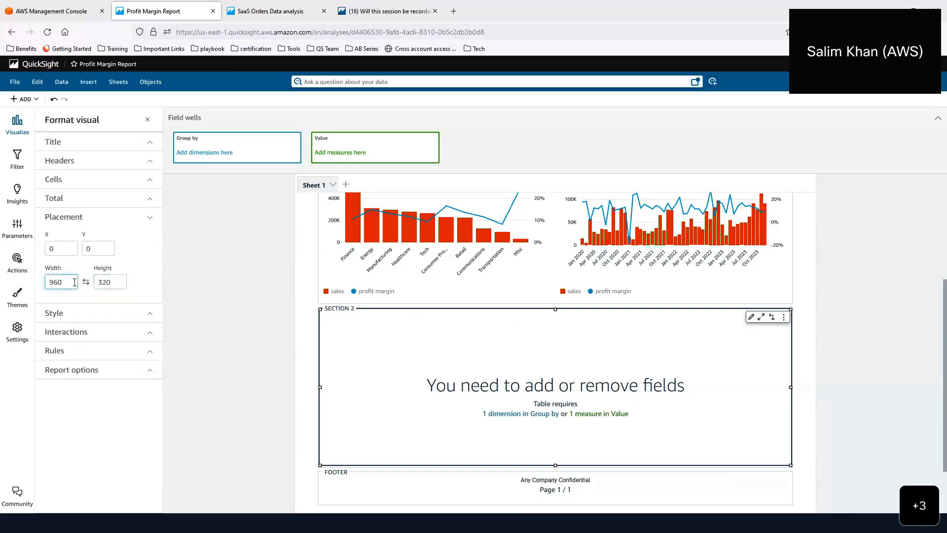
click(18, 127)
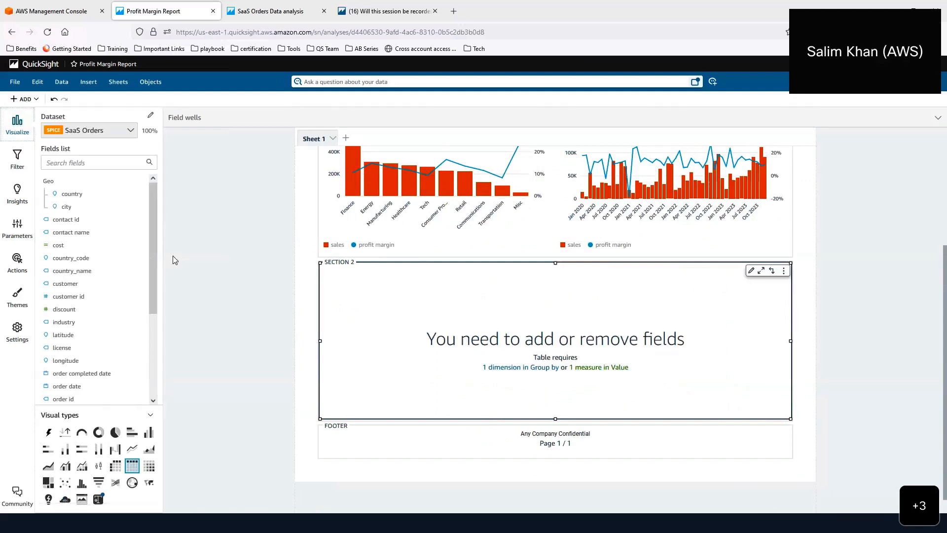
- Group the table rows by product and add sales, quantity and cost columns
drag(152, 271, 121, 343)
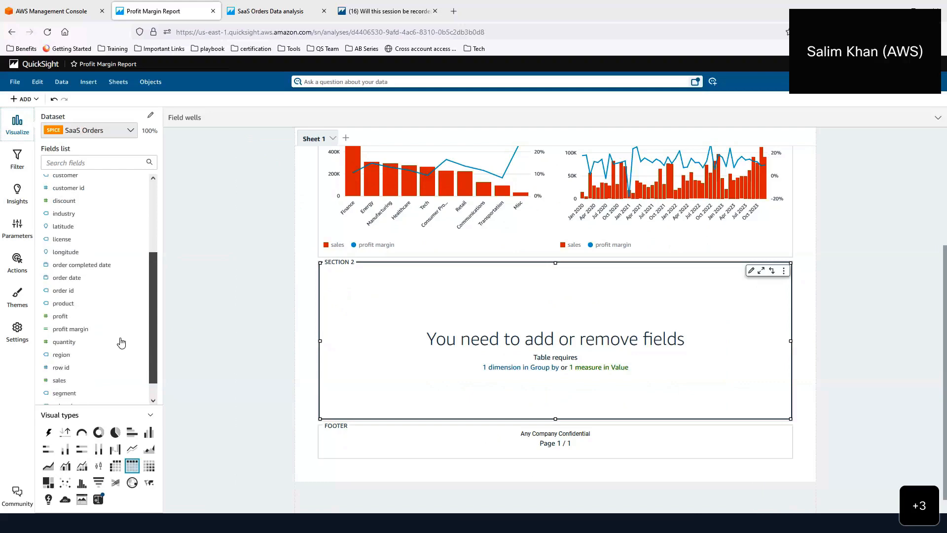
click(83, 307)
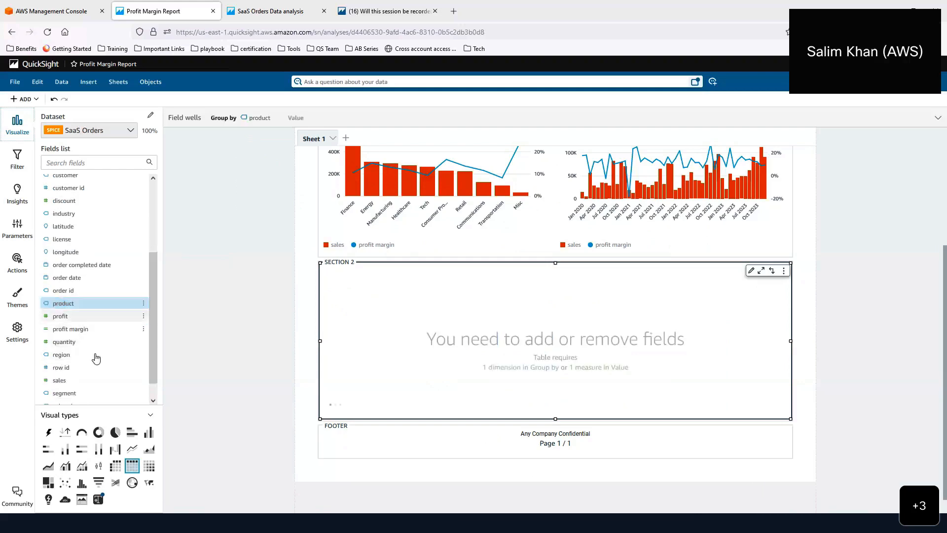
click(84, 381)
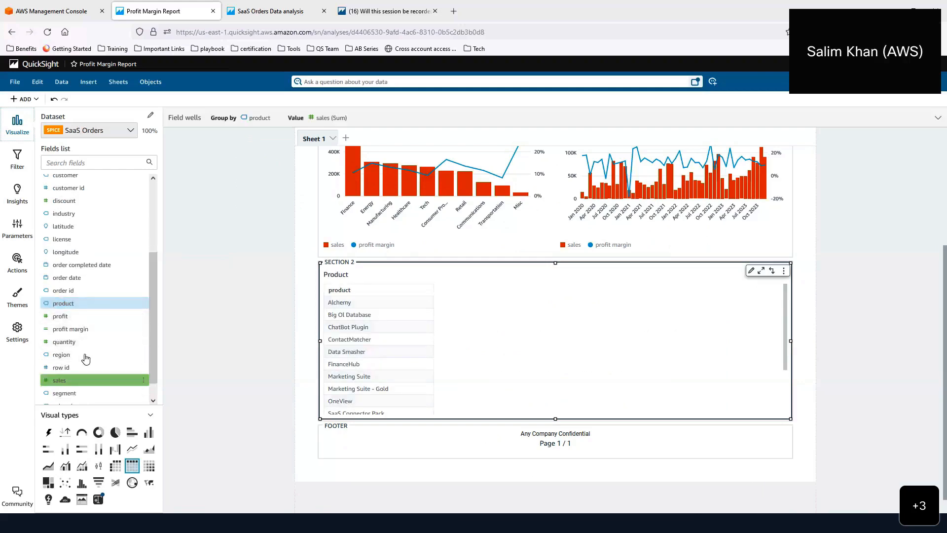
click(86, 344)
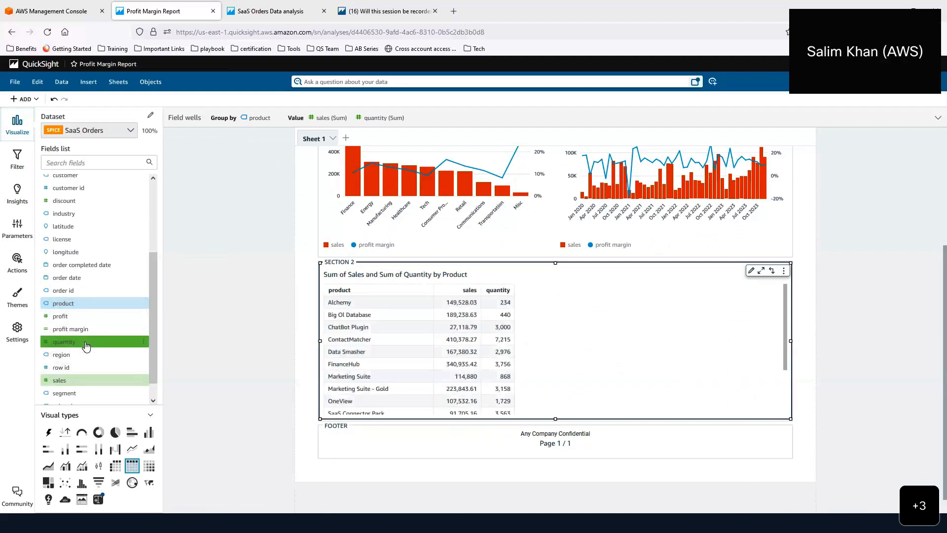
scroll(94, 290, up, 2)
scroll(94, 289, up, 3)
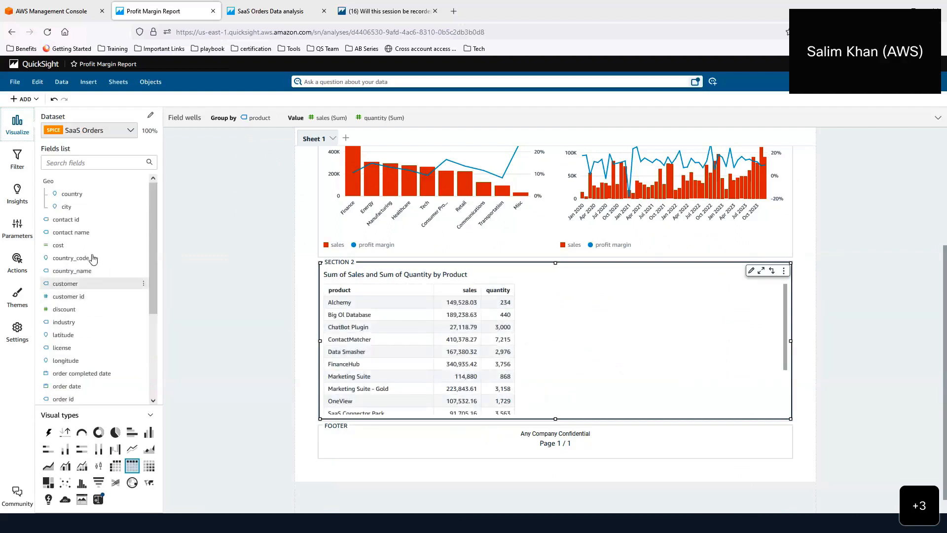
click(92, 245)
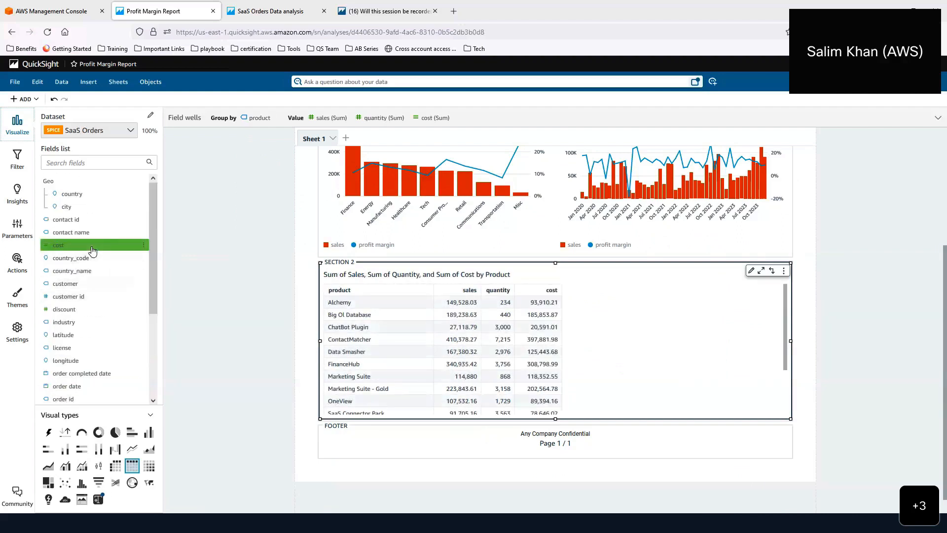
- Add unit cost, discount, profit and profit margin columns, then expand the field wells
scroll(91, 249, down, 5)
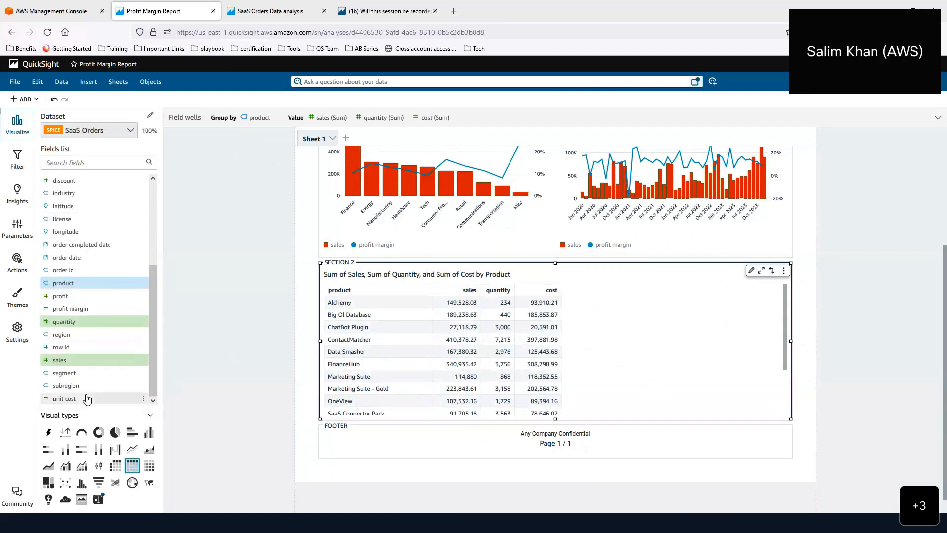
click(88, 399)
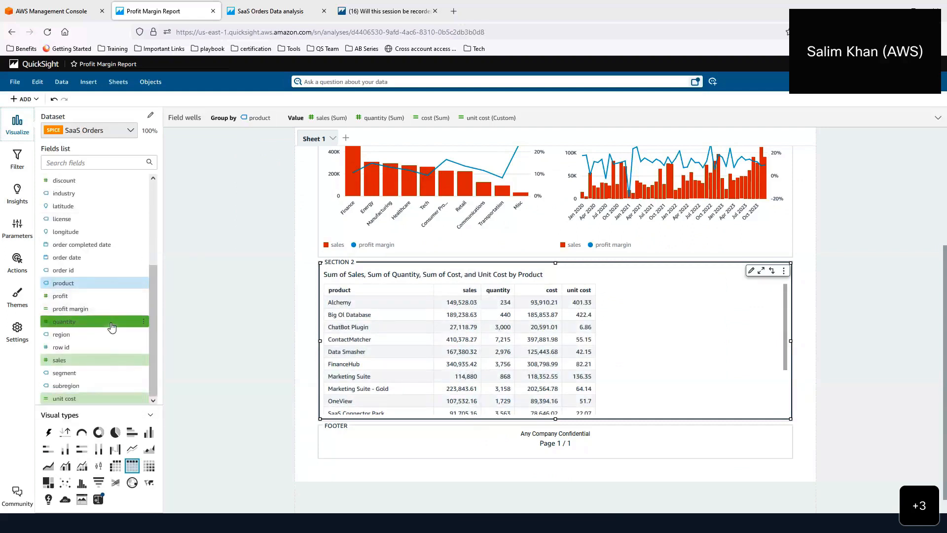
scroll(109, 321, up, 3)
click(100, 280)
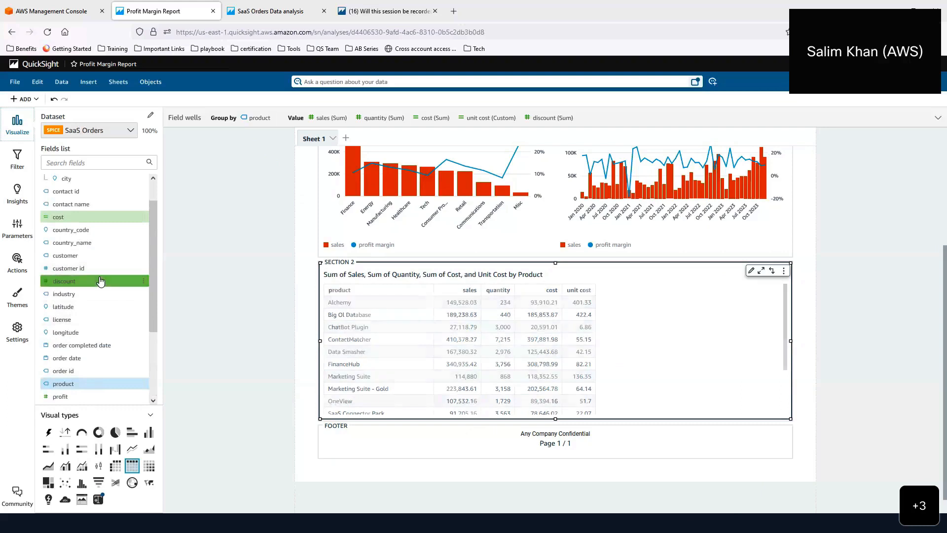
scroll(101, 282, down, 2)
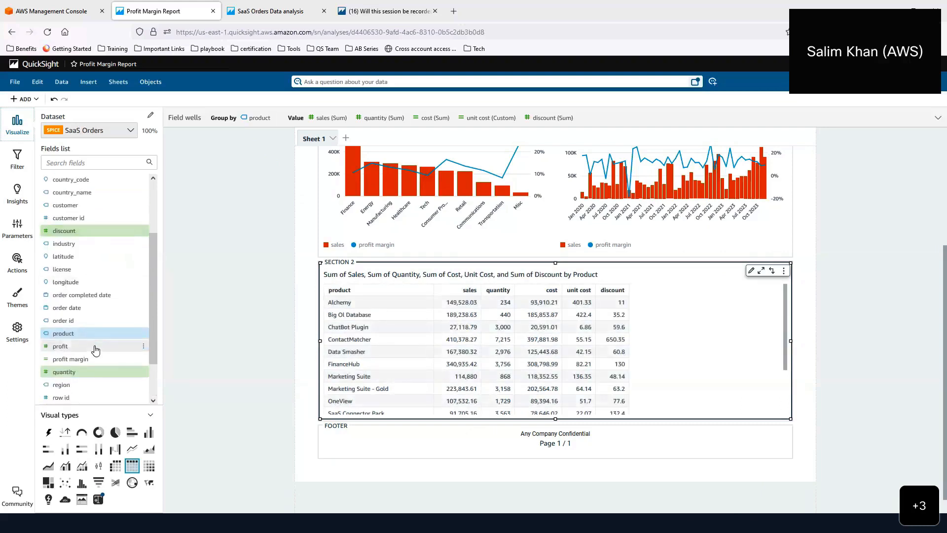
click(93, 346)
click(101, 359)
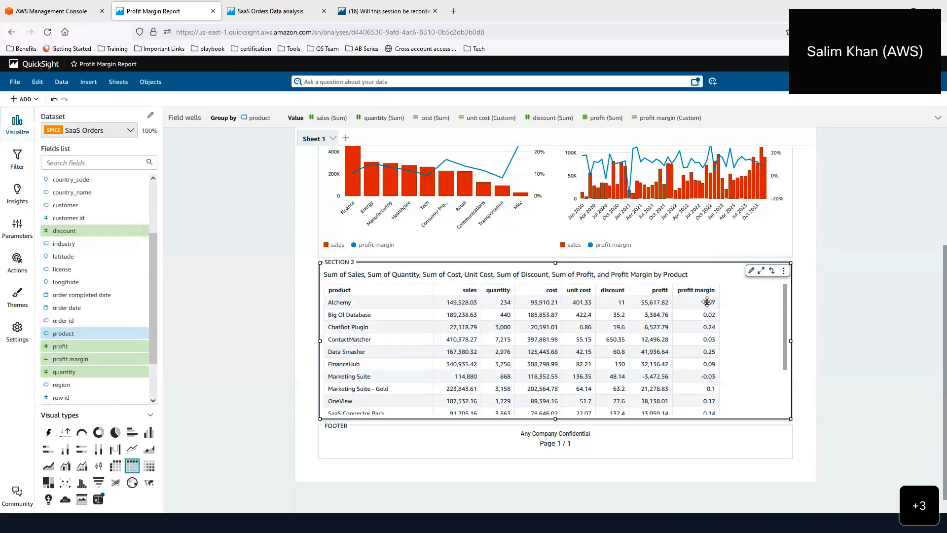
scroll(710, 302, down, 3)
click(193, 120)
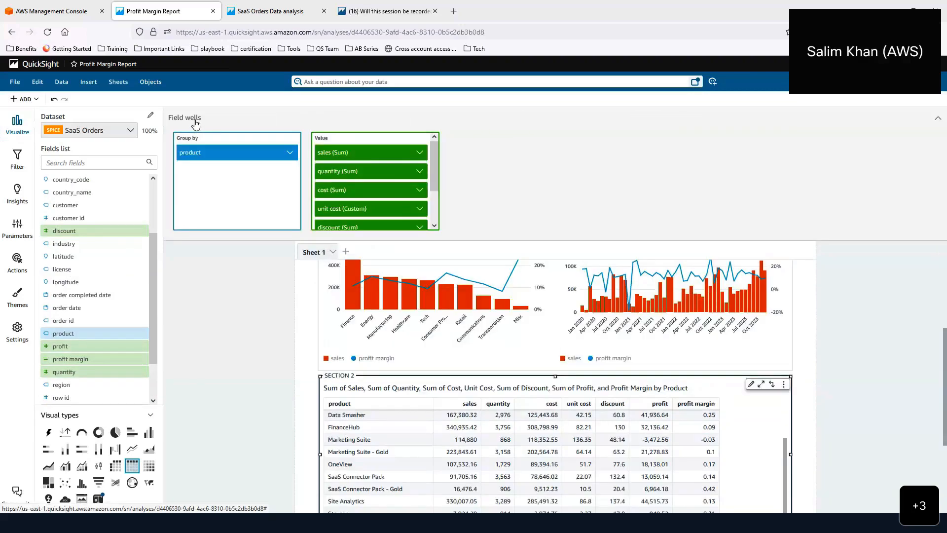
- Set the discount column to Average and show it as a percentage
scroll(423, 192, down, 2)
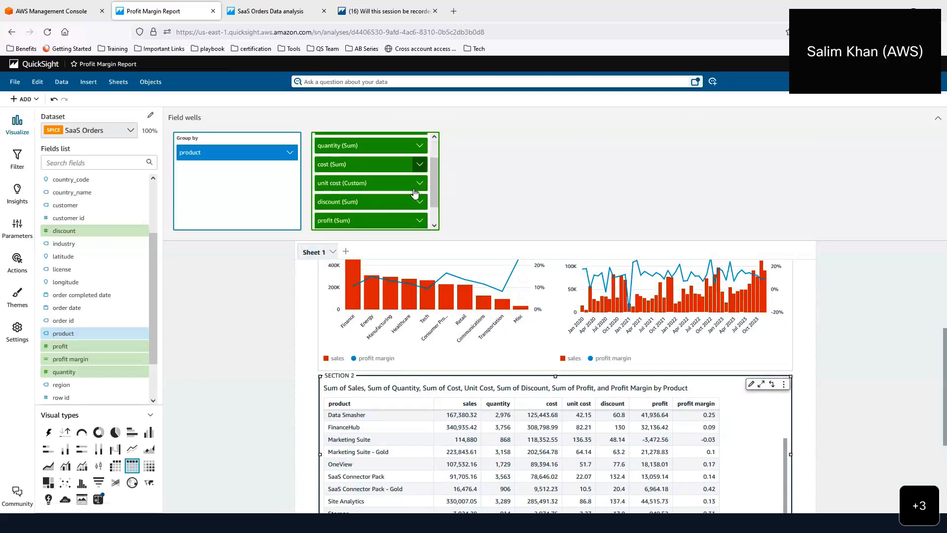
click(420, 187)
mouse_move(481, 203)
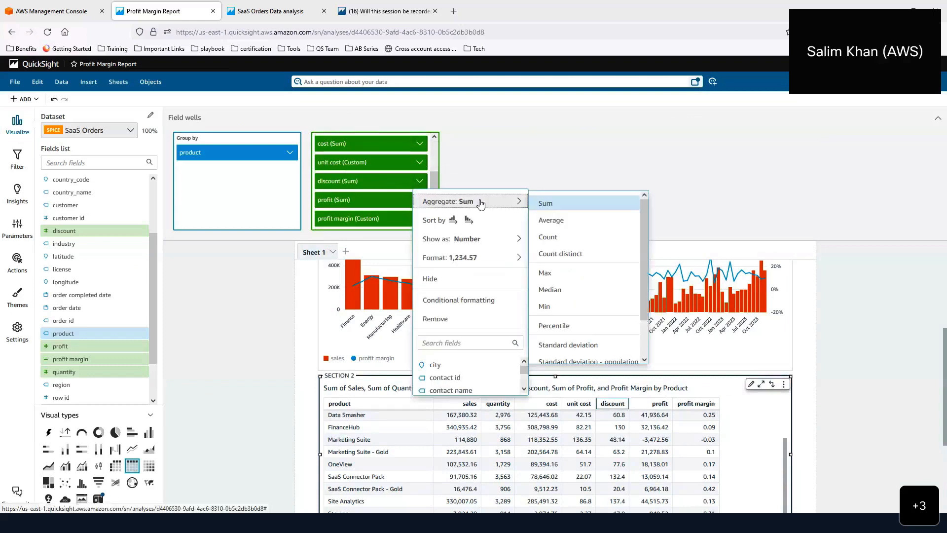
click(551, 220)
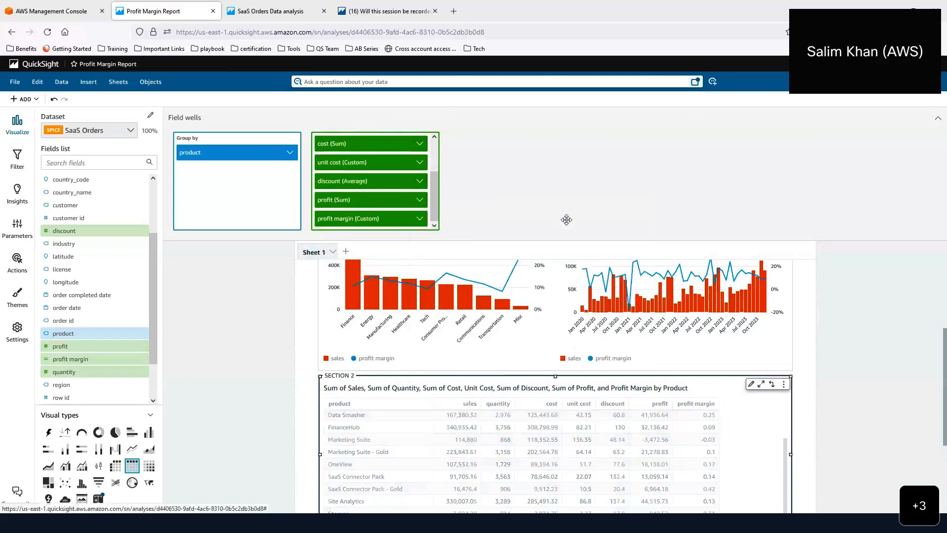
click(419, 181)
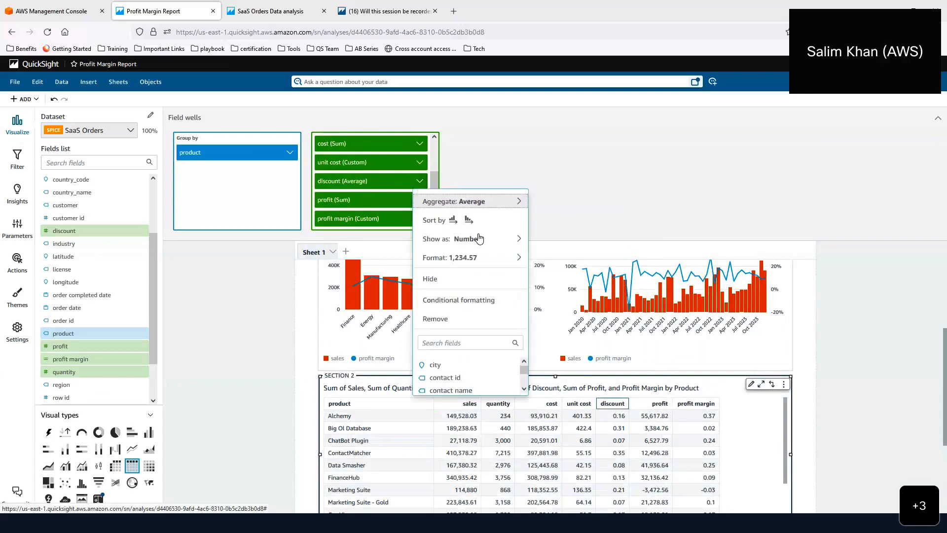
mouse_move(517, 239)
drag(583, 257, 585, 260)
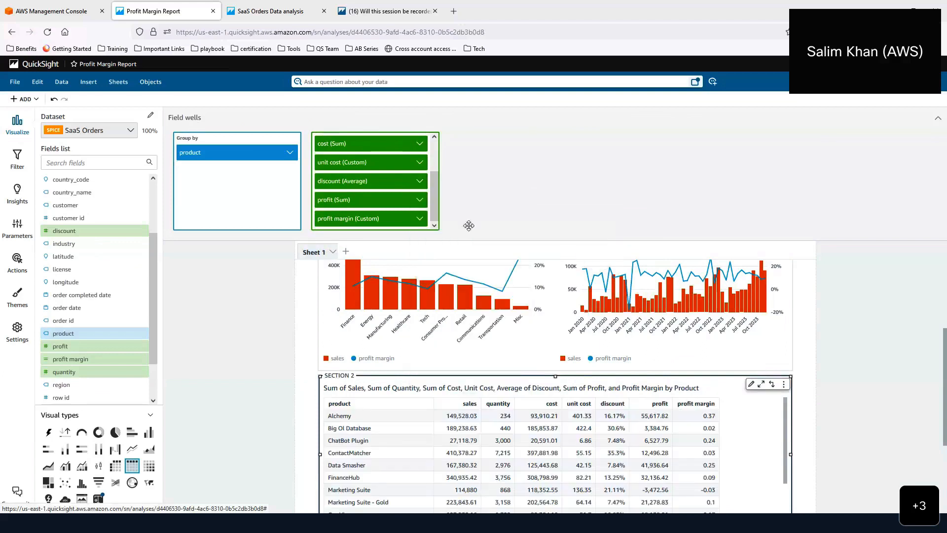
- Show the profit margin column as percentages
click(420, 220)
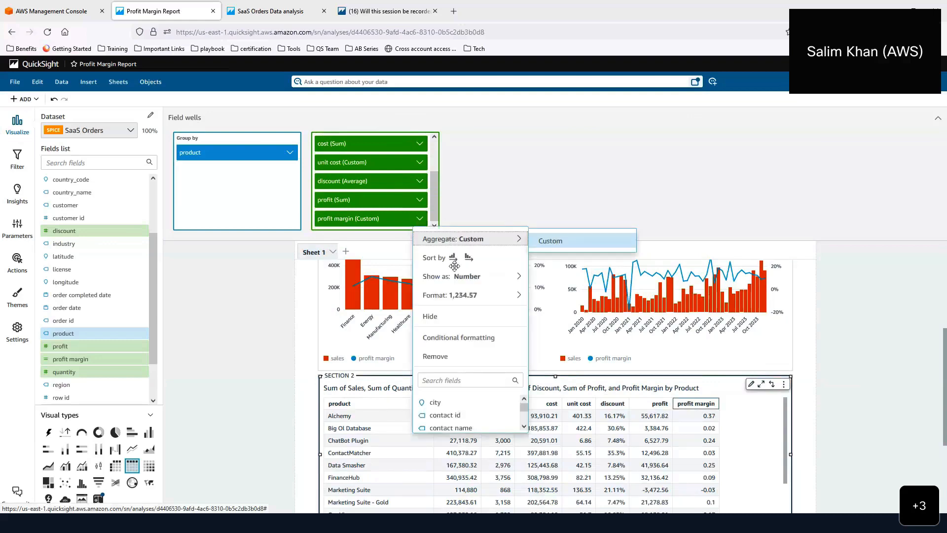
mouse_move(473, 277)
click(548, 299)
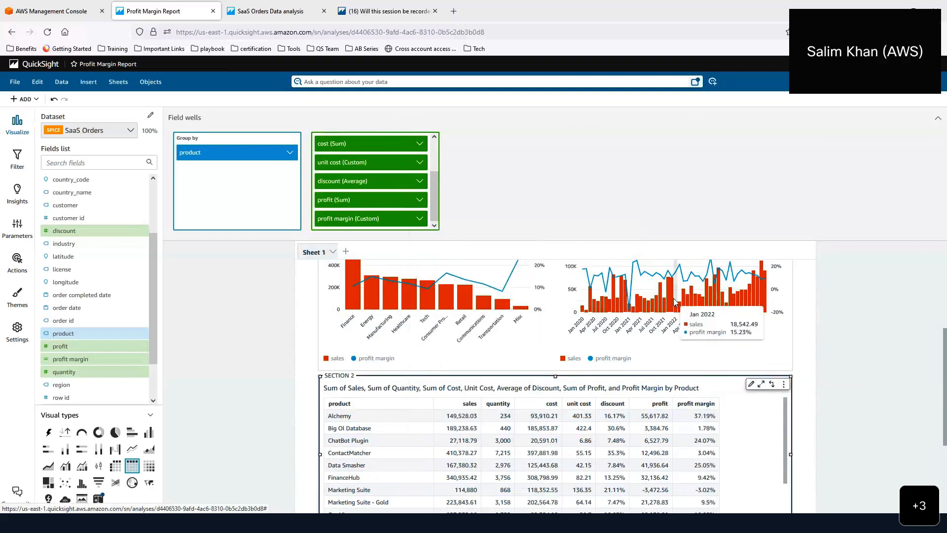
click(750, 385)
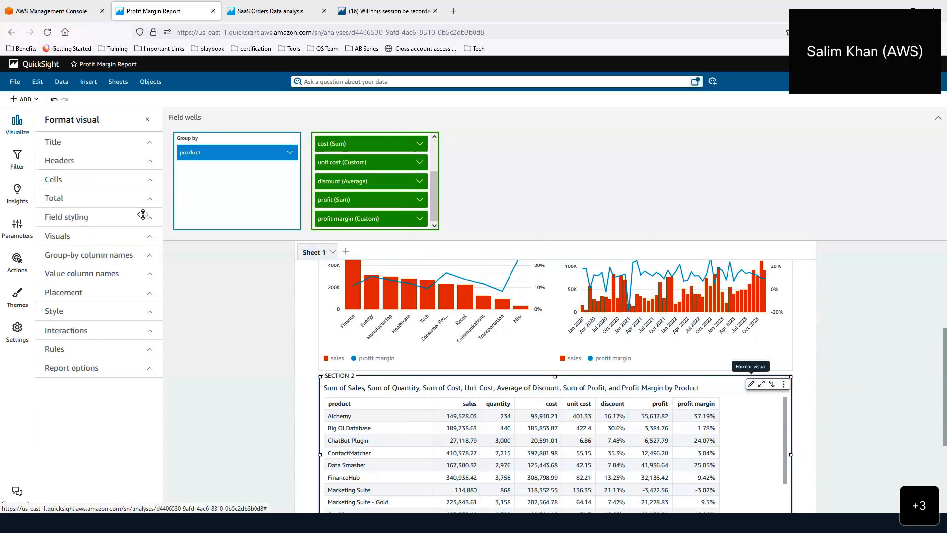
- Hide the table subtitle and set the title to 'Product details' in bold
click(93, 154)
click(91, 202)
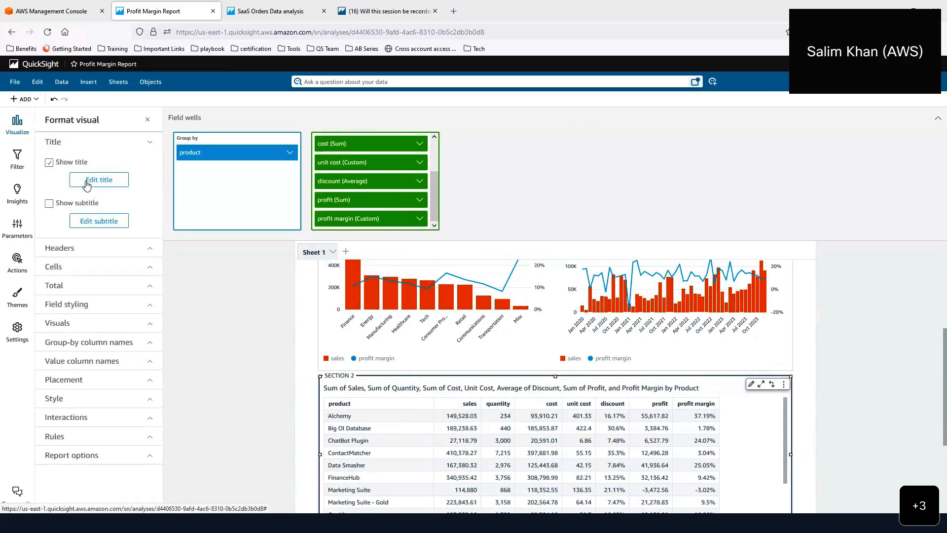
click(113, 179)
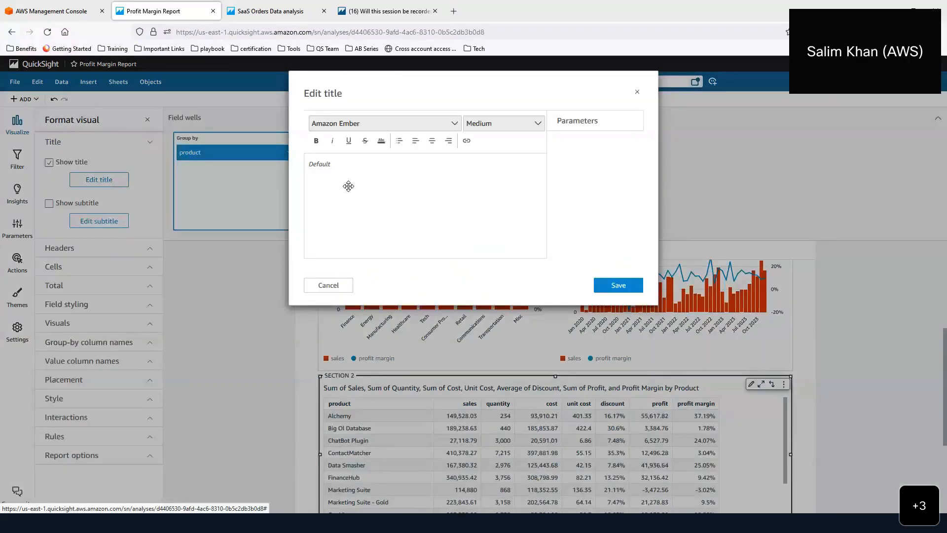
text(Pro)
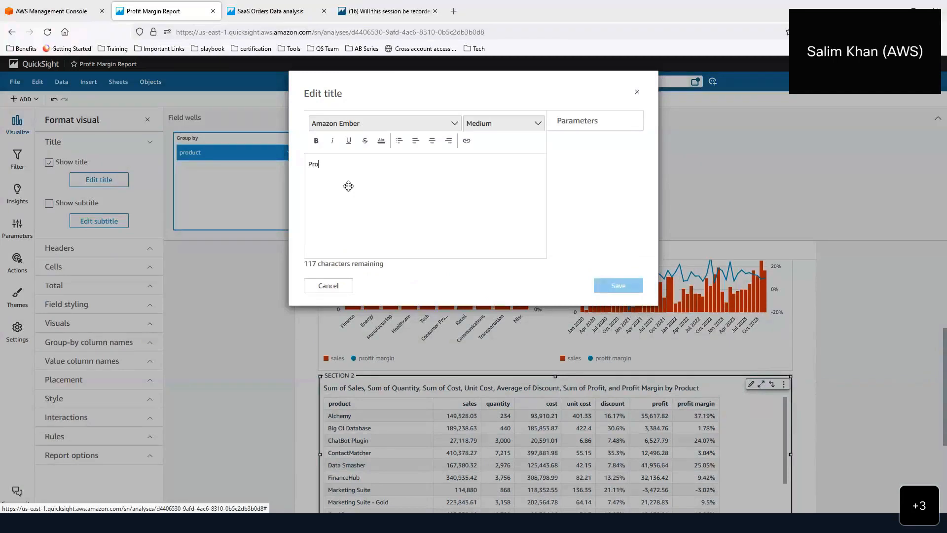
text(duct)
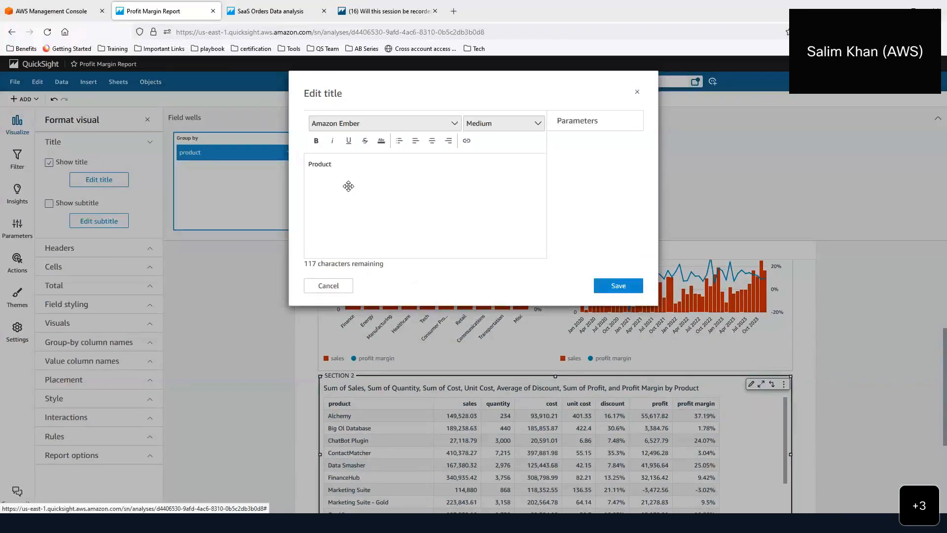
text( details)
key(ctrl+a)
click(316, 141)
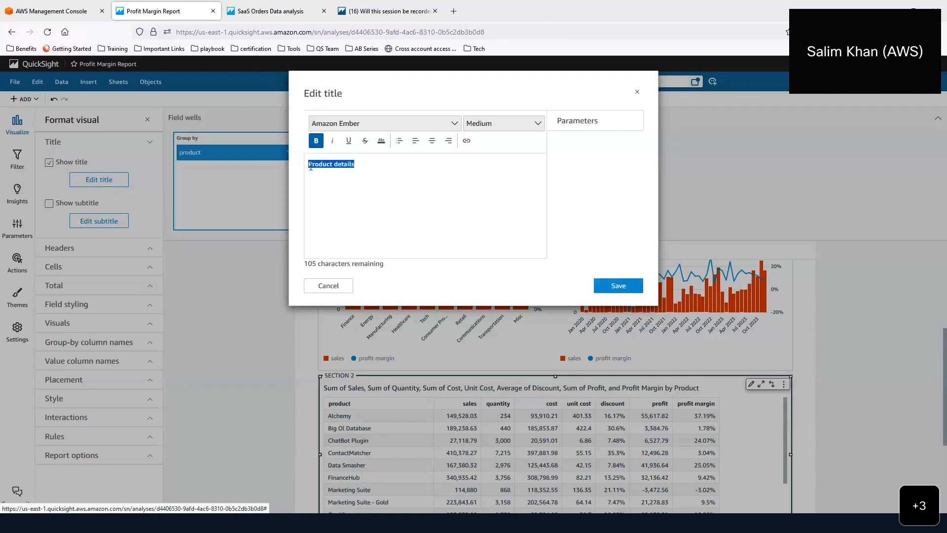
click(310, 166)
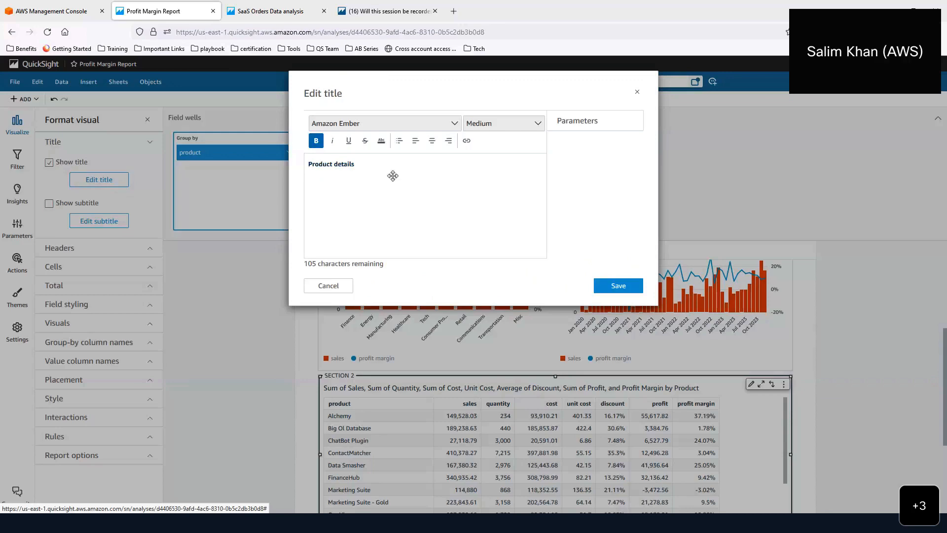
click(384, 144)
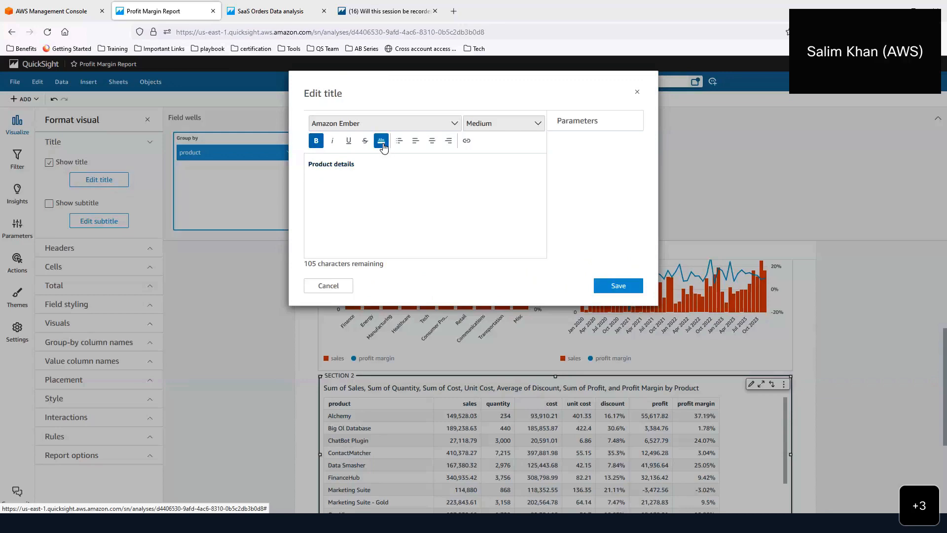
click(617, 281)
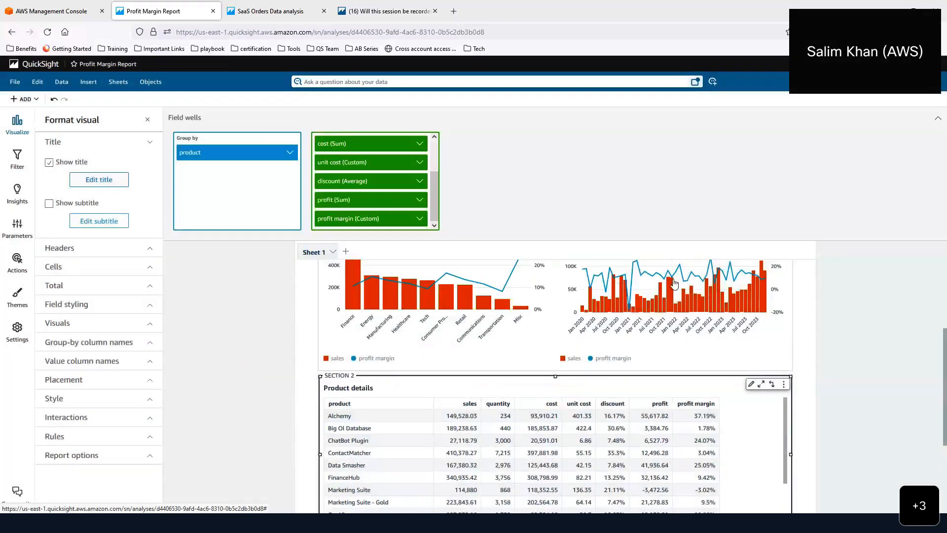
scroll(429, 316, down, 2)
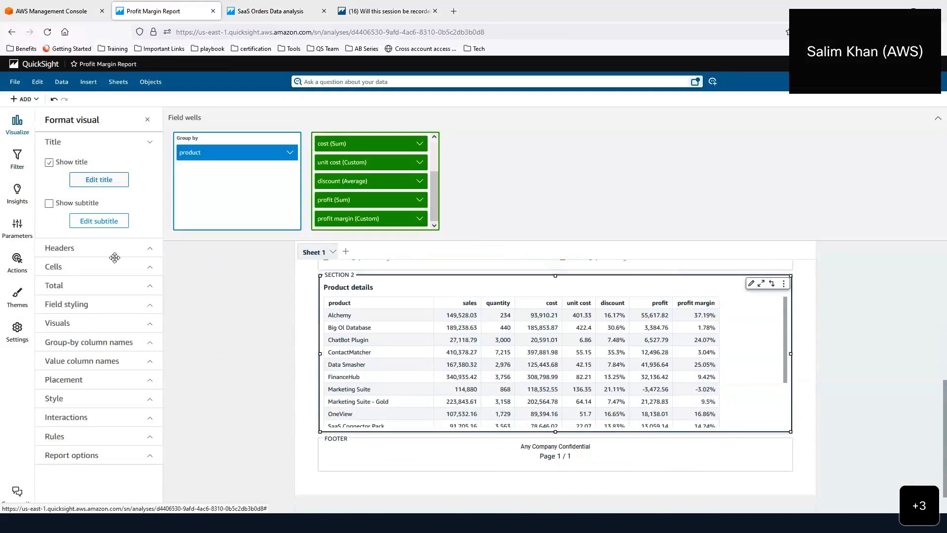
- Give the table header row a height of 30 and a black background
click(141, 256)
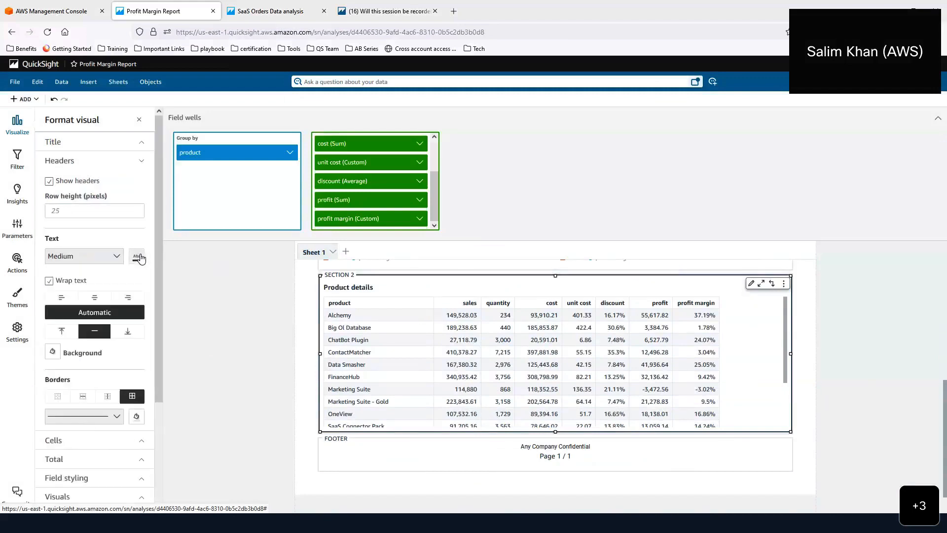
click(74, 210)
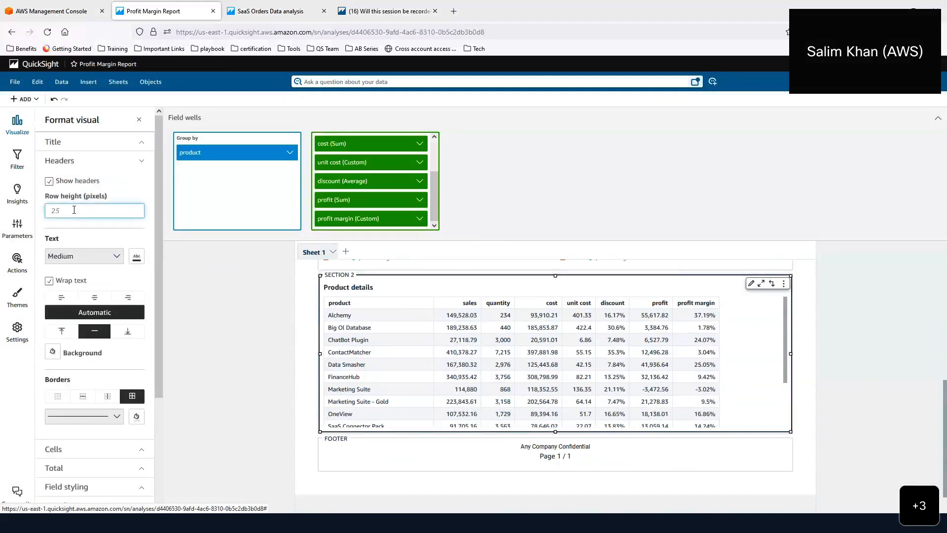
click(91, 234)
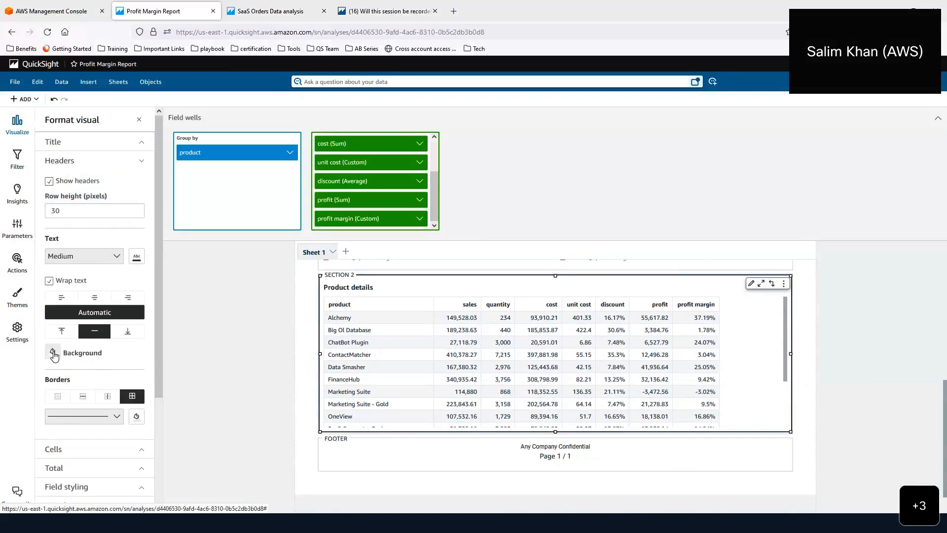
click(53, 353)
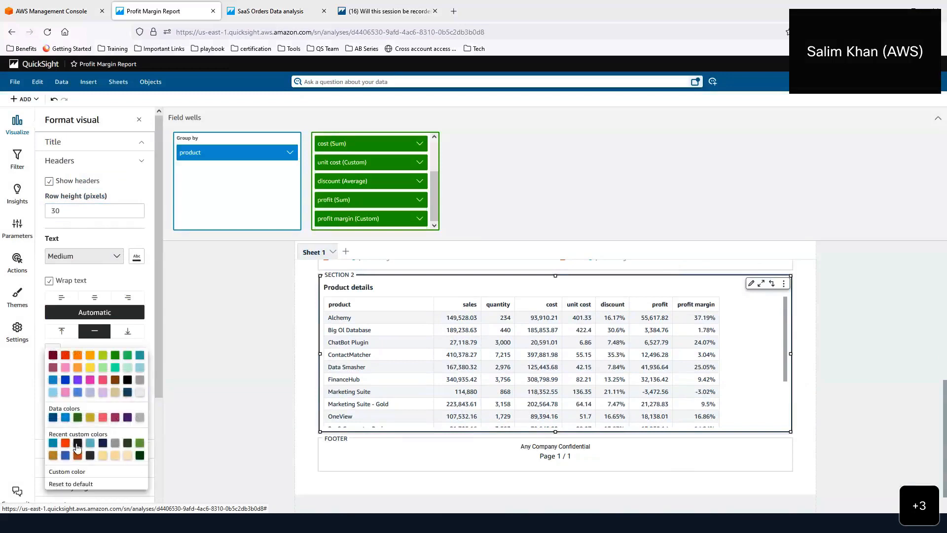
click(78, 444)
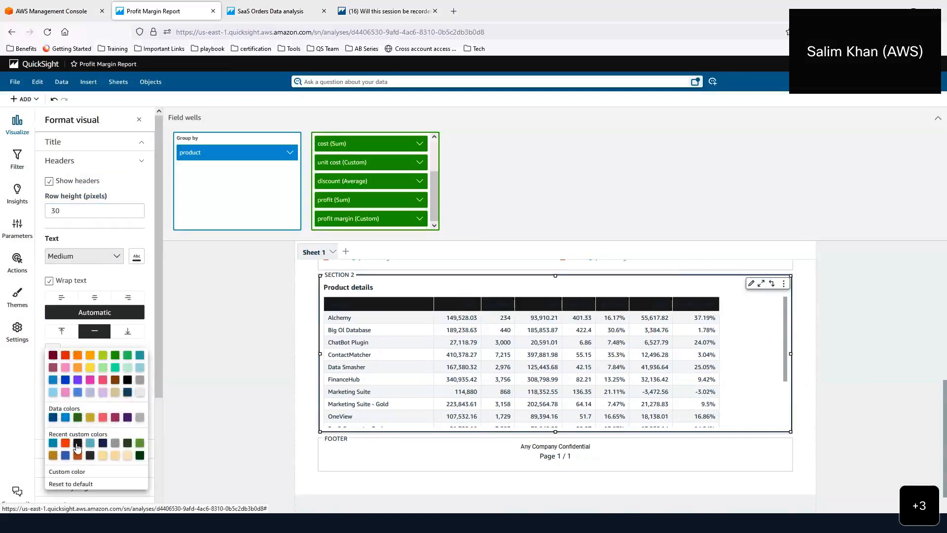
click(133, 258)
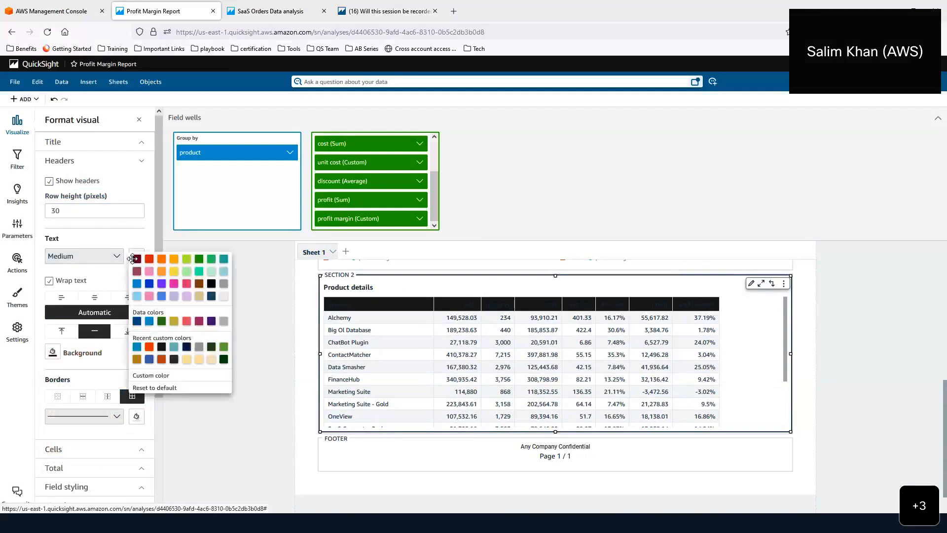
- Make the header labels white and widen the profit margin, discount and quantity columns
click(224, 296)
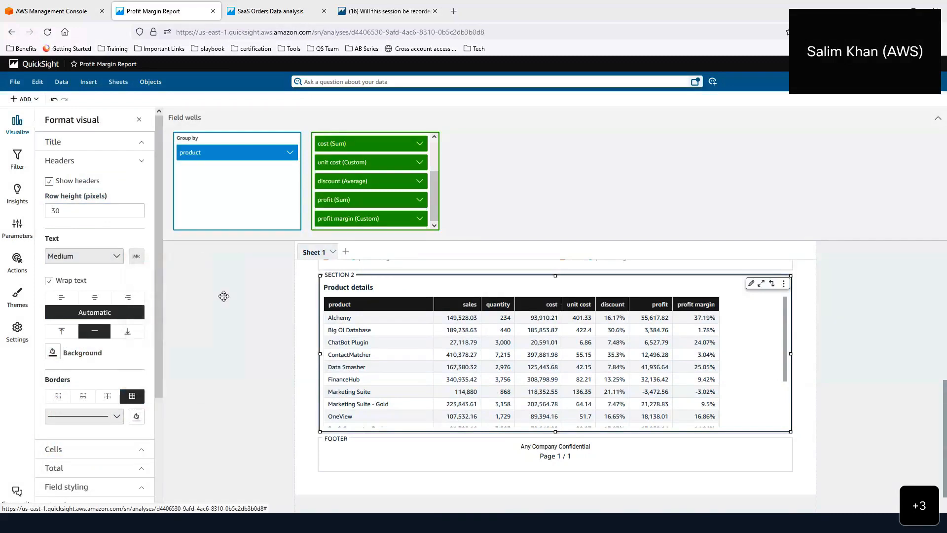
drag(721, 305, 742, 305)
click(671, 305)
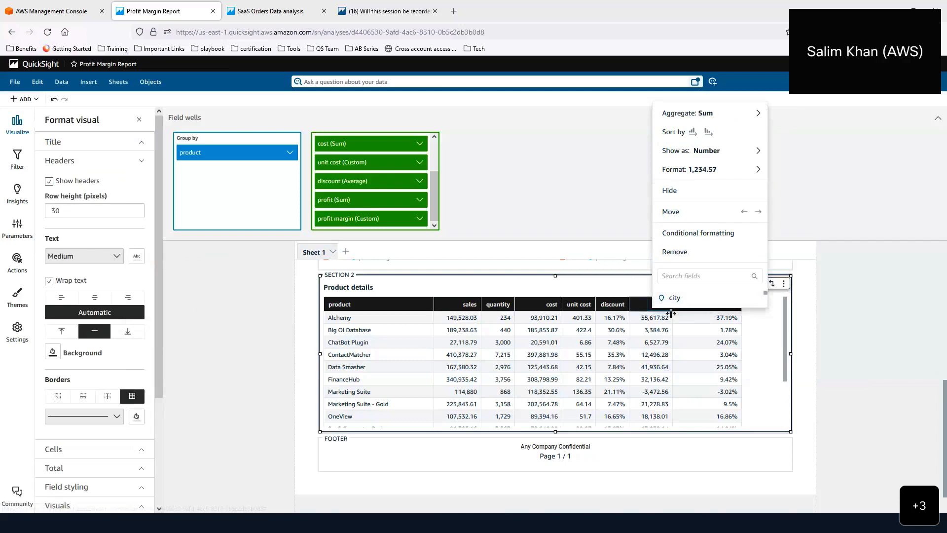
click(637, 297)
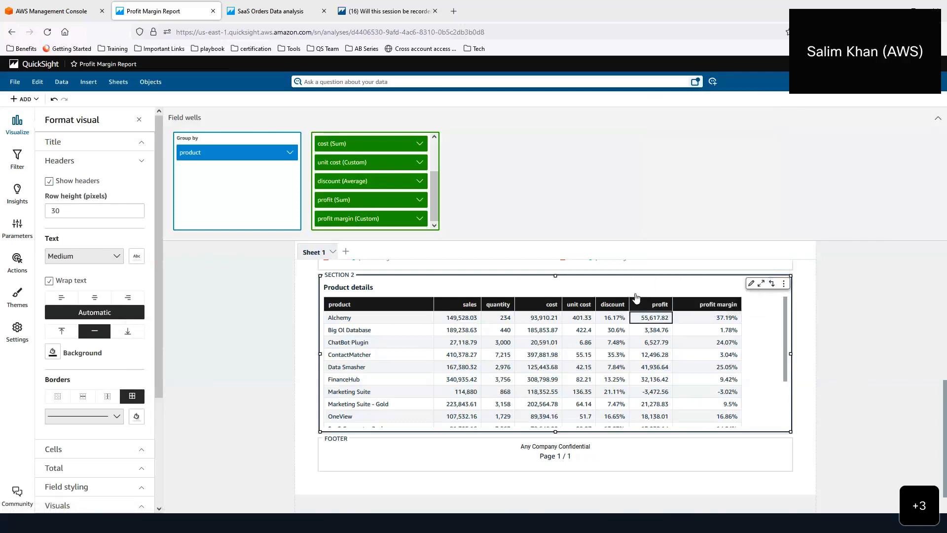
click(674, 302)
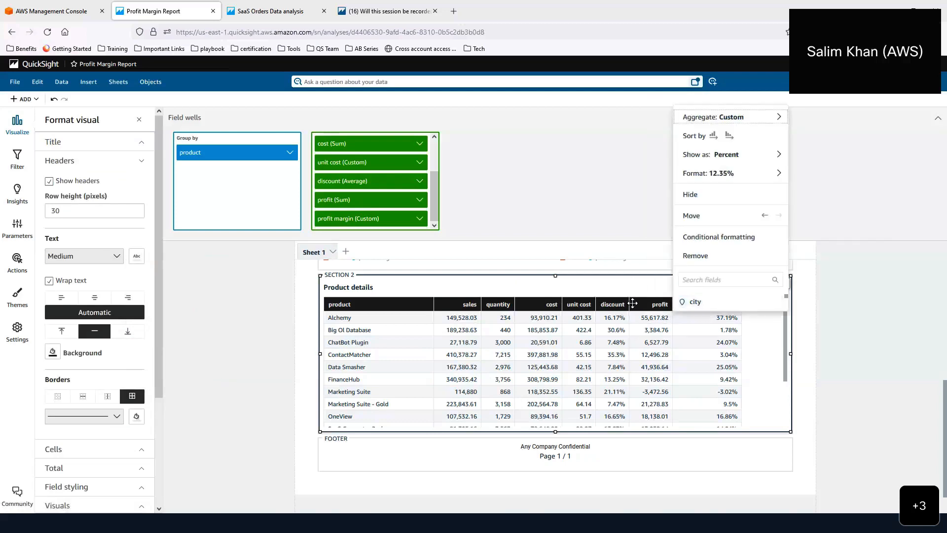
click(632, 302)
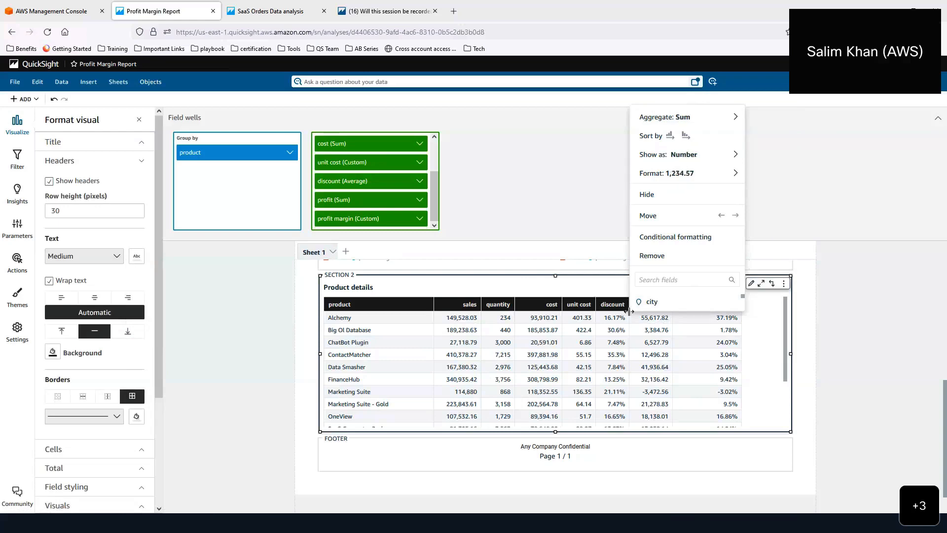
drag(630, 318, 564, 303)
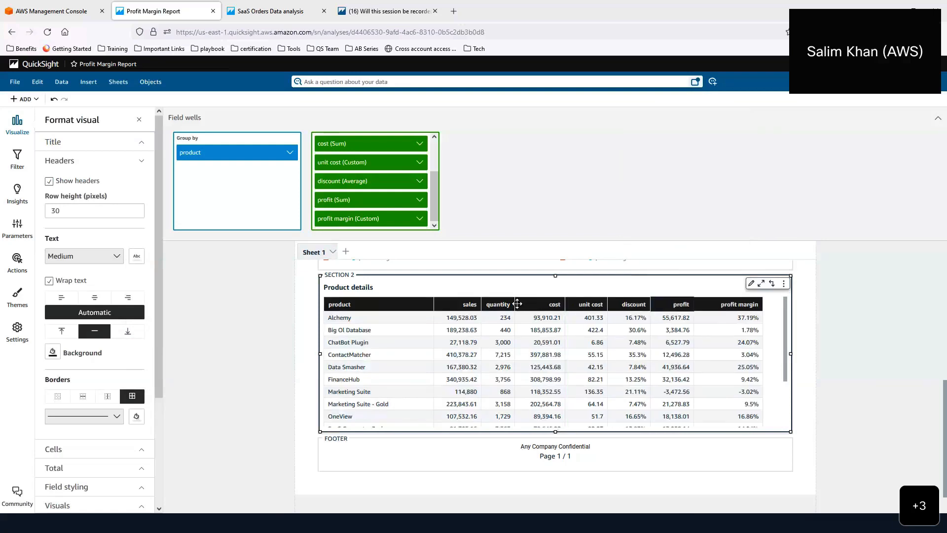
drag(515, 304, 529, 304)
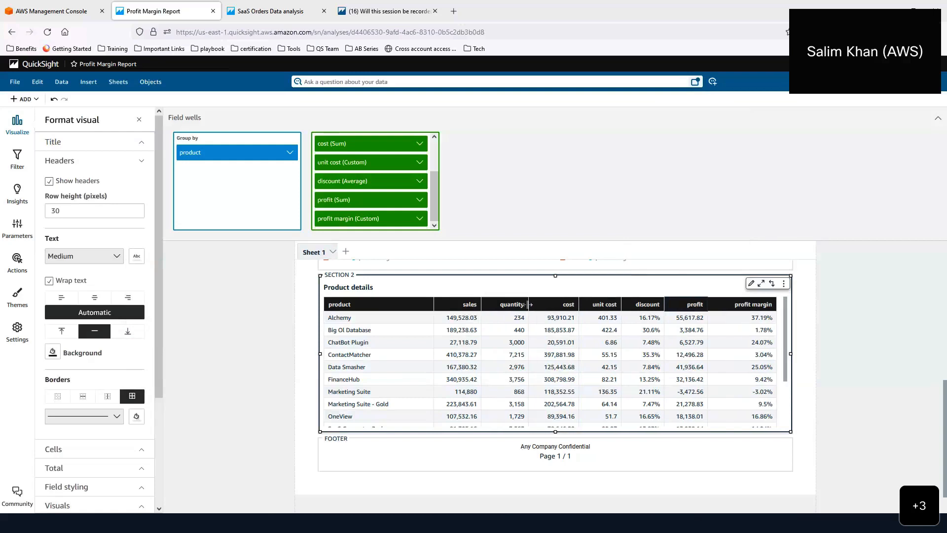
- Check the footer text, scroll through the finished report, and bring up Export options
click(603, 446)
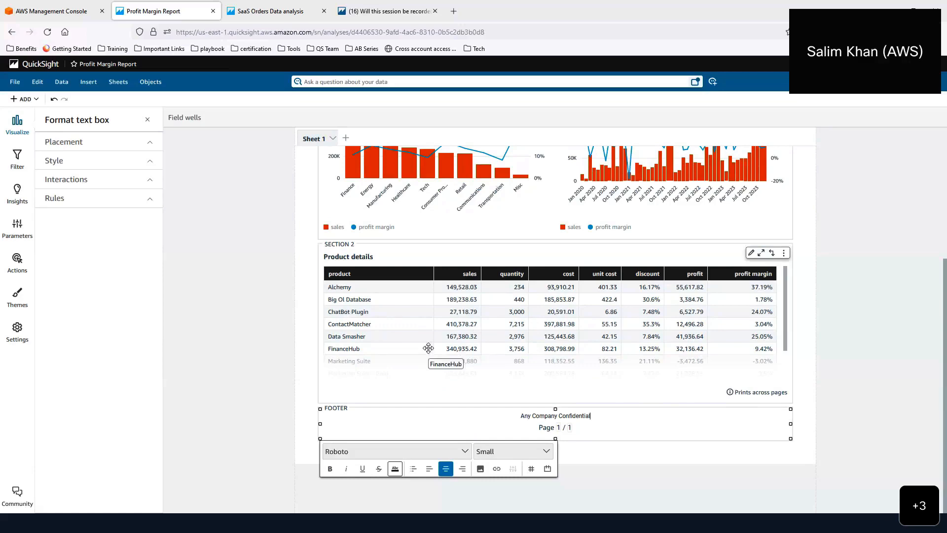
click(799, 309)
scroll(798, 309, up, 4)
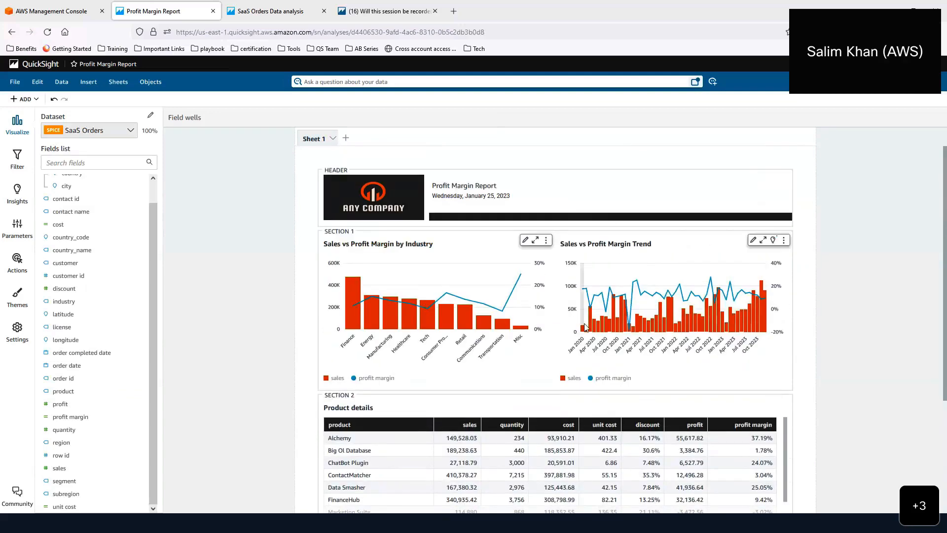
scroll(584, 320, down, 3)
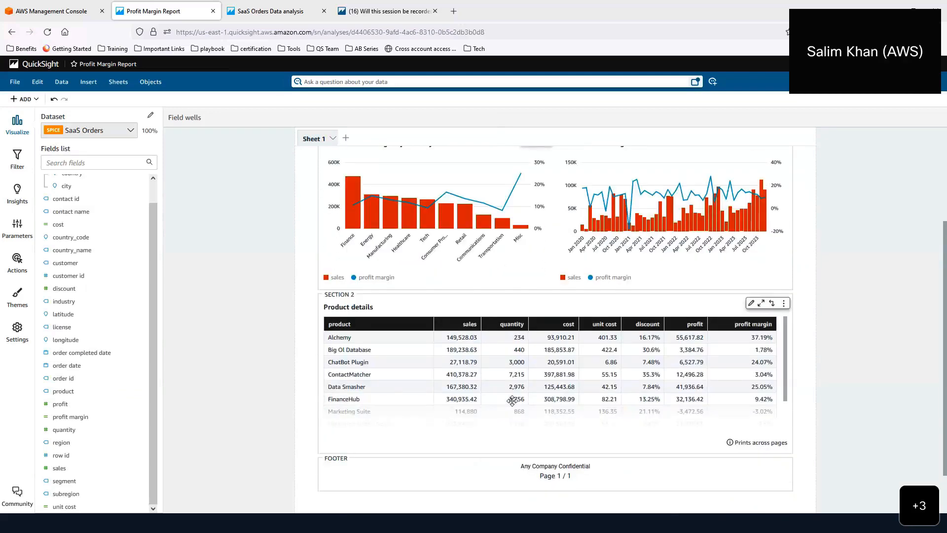
scroll(808, 321, up, 3)
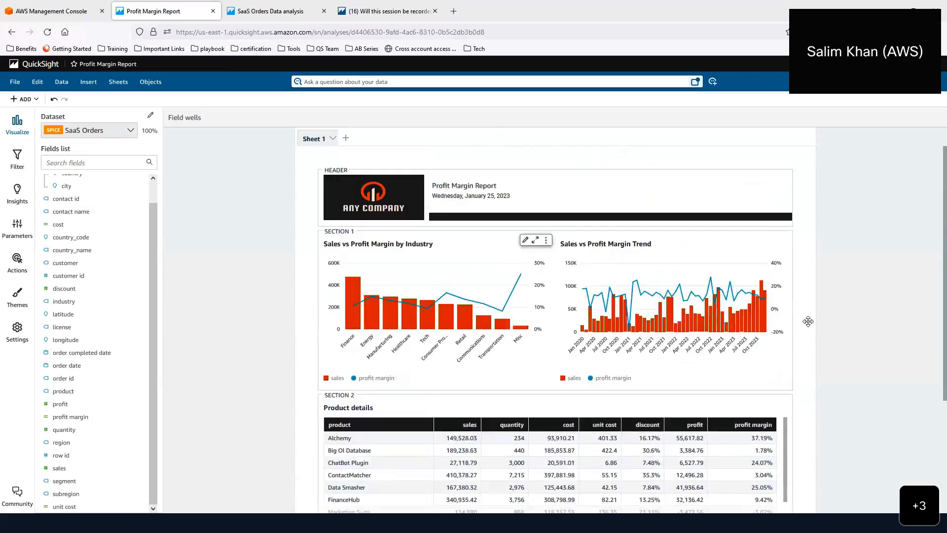
click(912, 82)
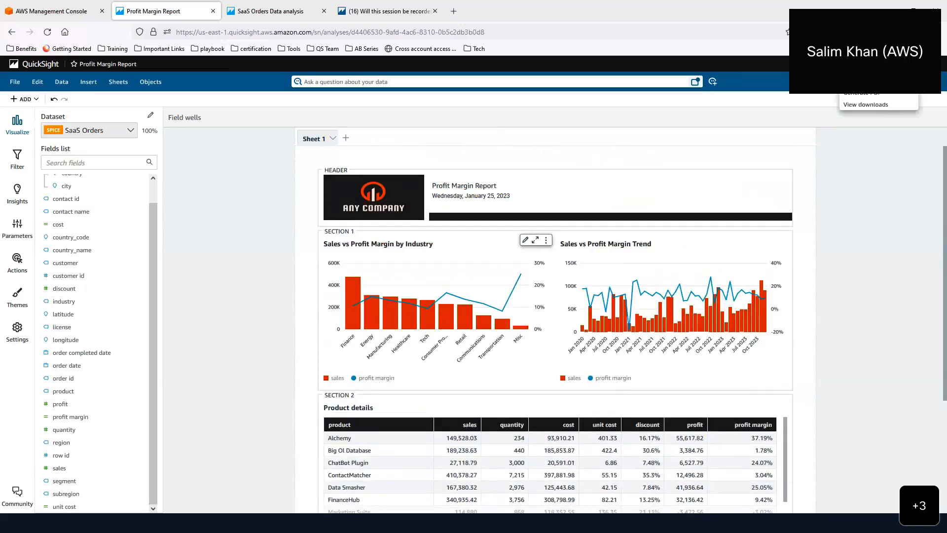
- Generate a PDF of the report and show the downloads list with Sheet 1 being prepared
click(876, 97)
click(913, 82)
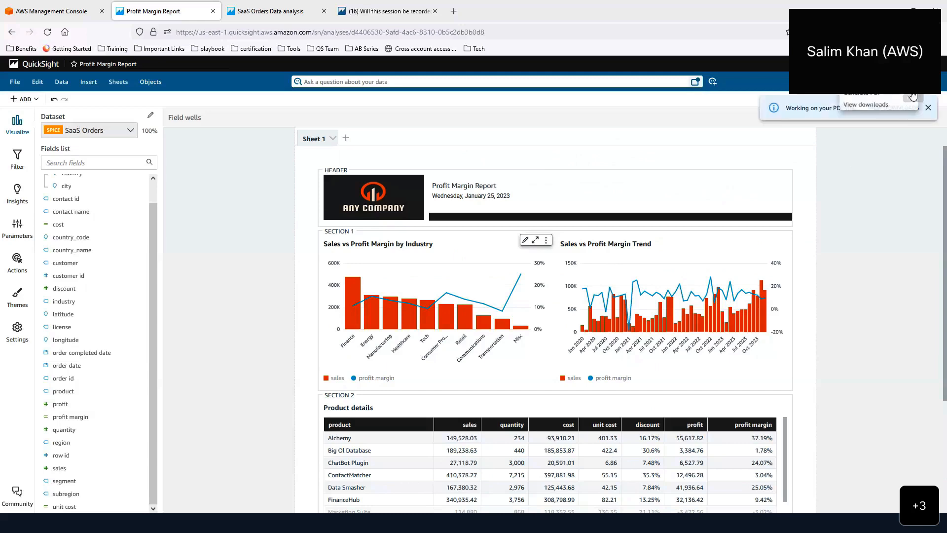
click(909, 105)
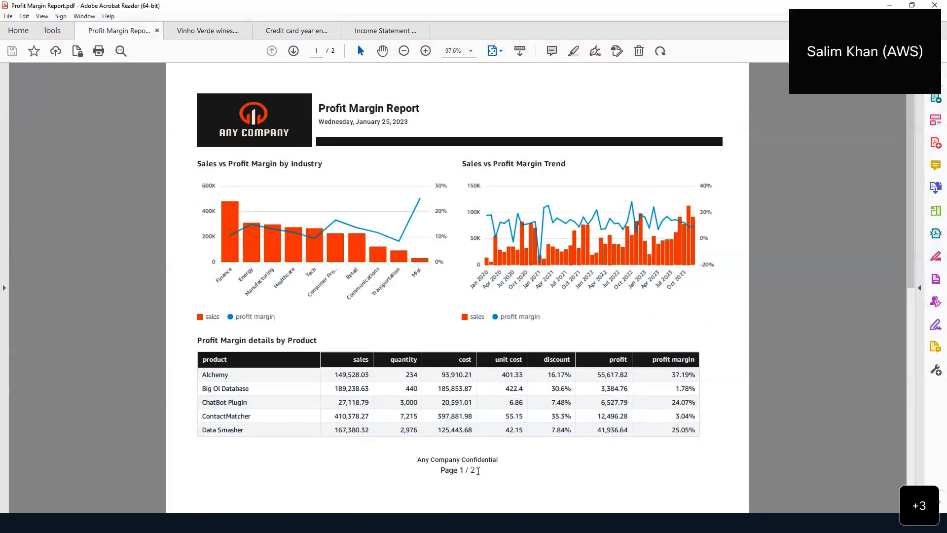
- Scroll between pages 1 and 2 of Profit Margin Report.pdf to check the product table continues
scroll(478, 471, down, 1)
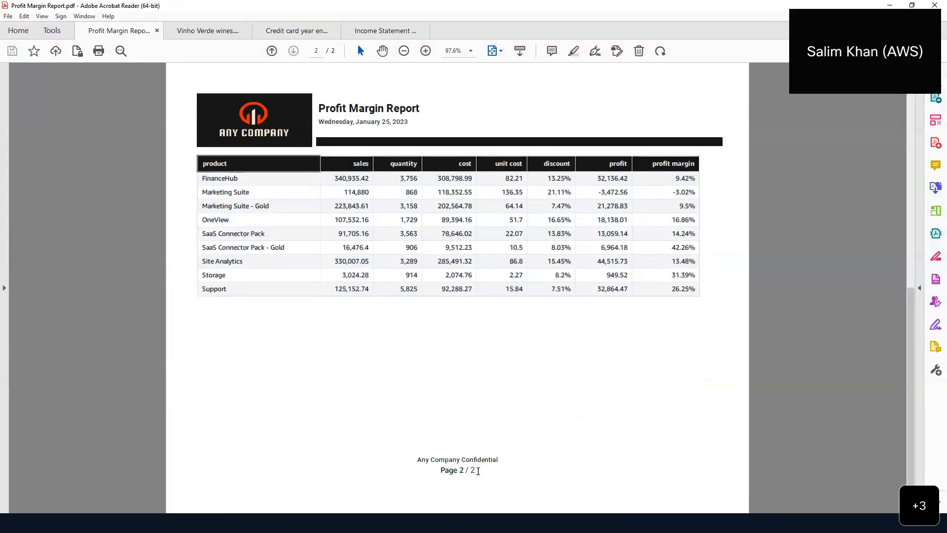
scroll(464, 449, up, 1)
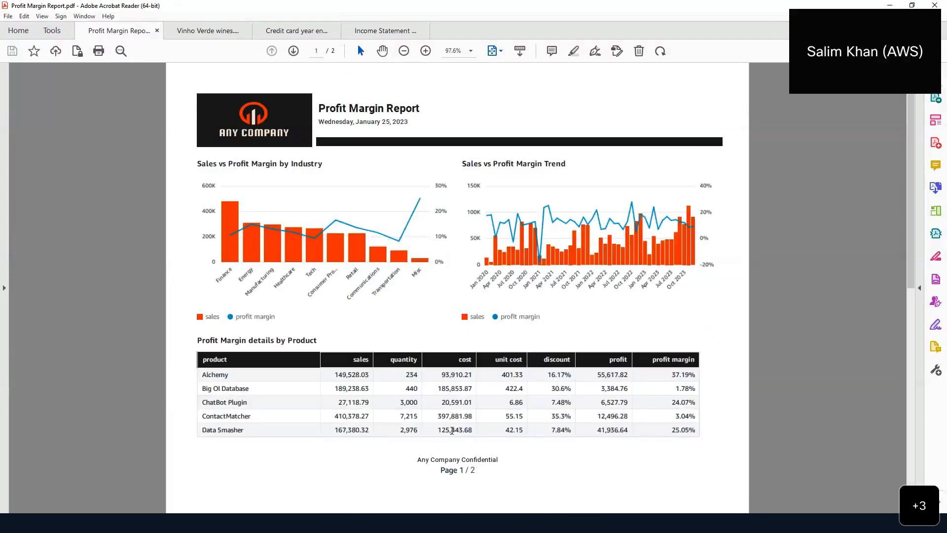
scroll(452, 430, down, 1)
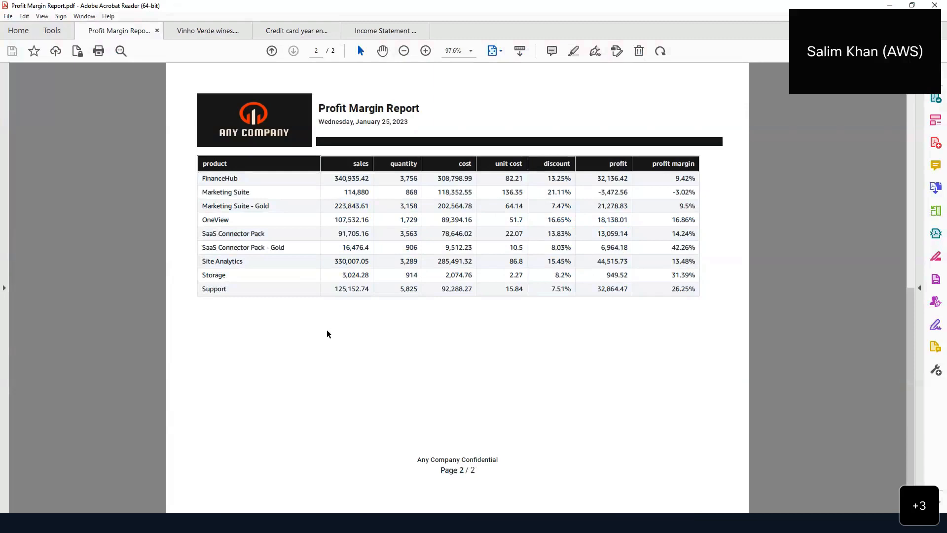
scroll(326, 334, up, 3)
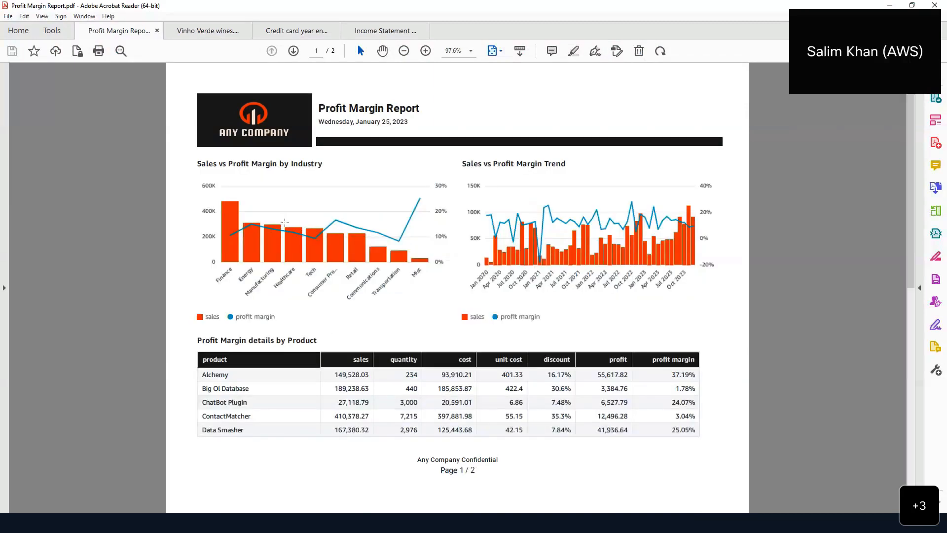
- Switch to the Vinho Verde wines PDF, page through the RED wines table, then jump to page 144 of 171
click(208, 33)
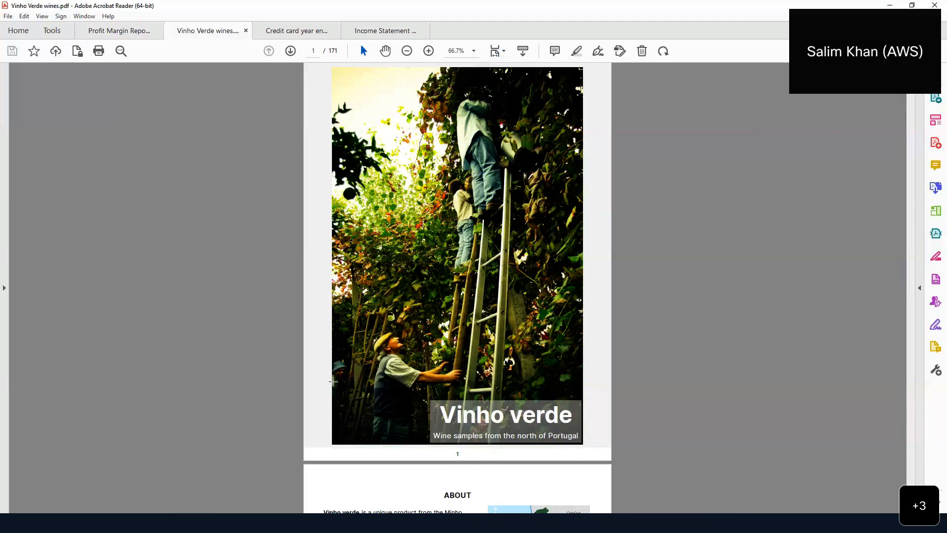
scroll(427, 370, down, 3)
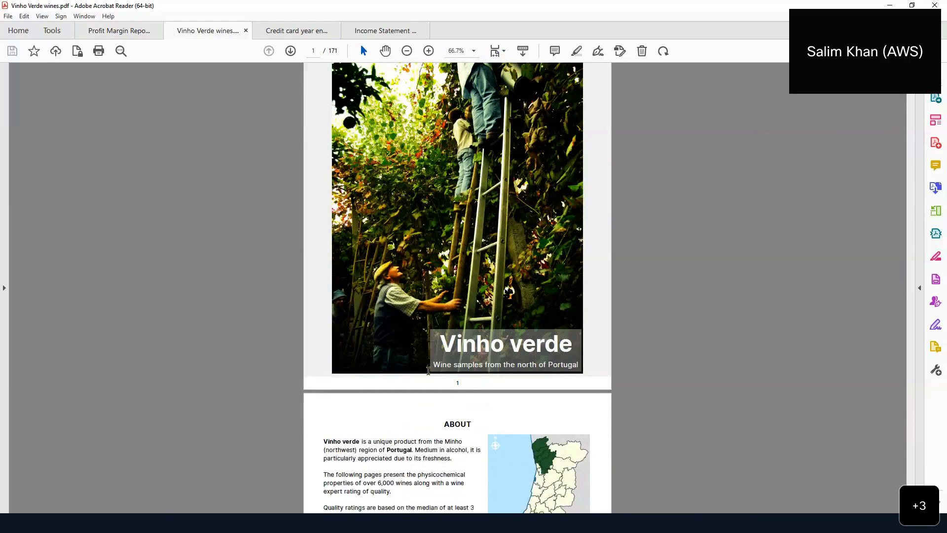
scroll(428, 370, down, 7)
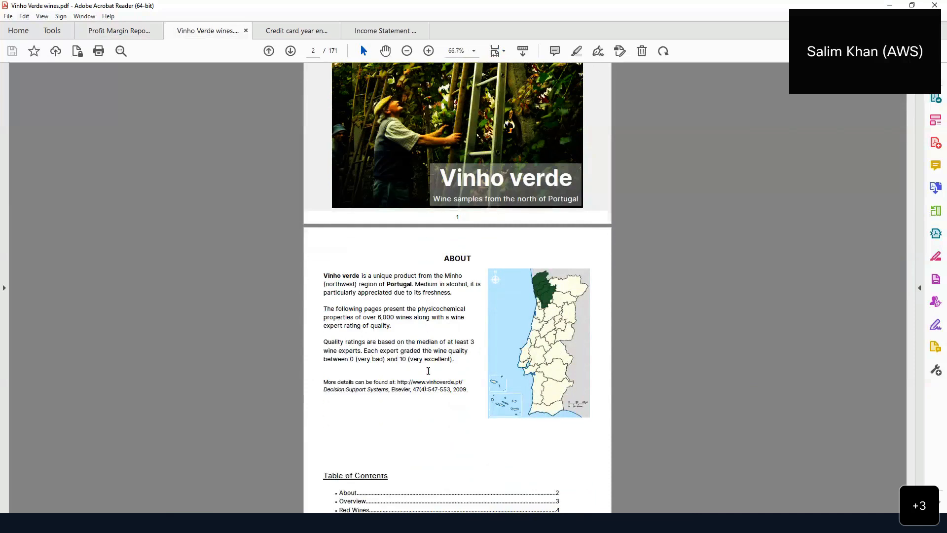
scroll(429, 370, down, 1)
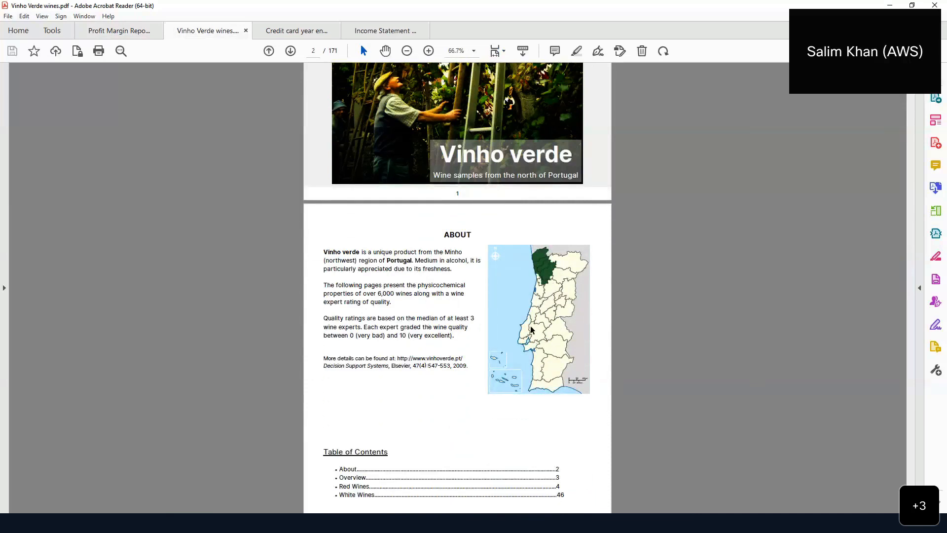
scroll(531, 329, down, 1)
scroll(432, 335, down, 2)
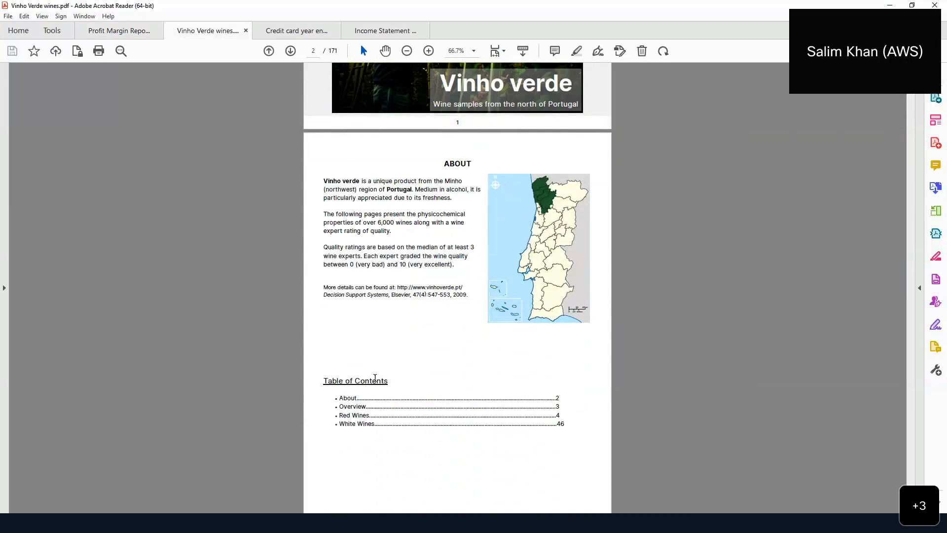
scroll(416, 378, down, 4)
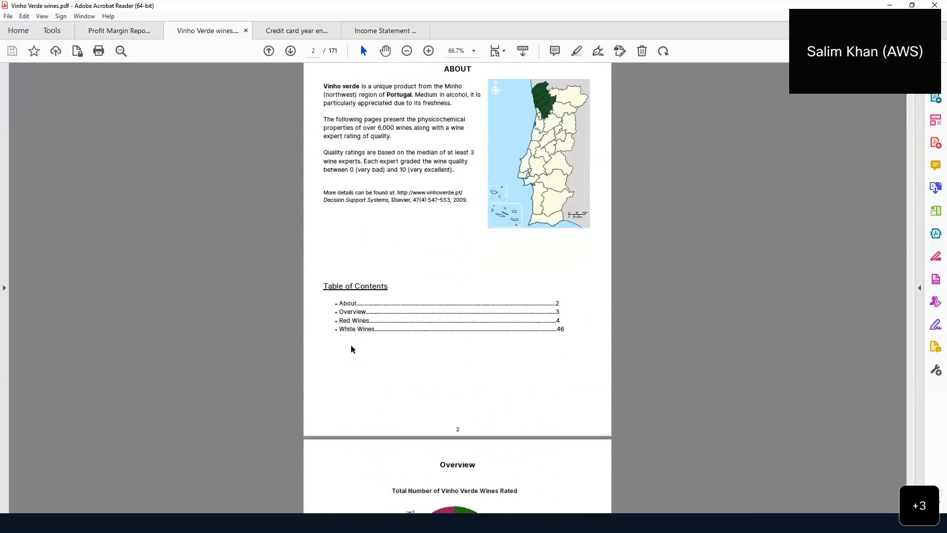
scroll(365, 337, down, 6)
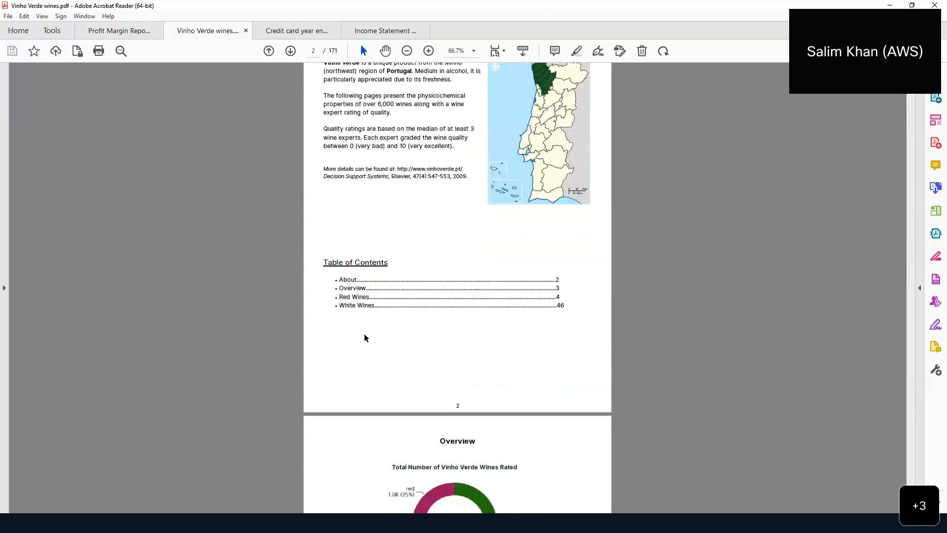
scroll(365, 338, down, 2)
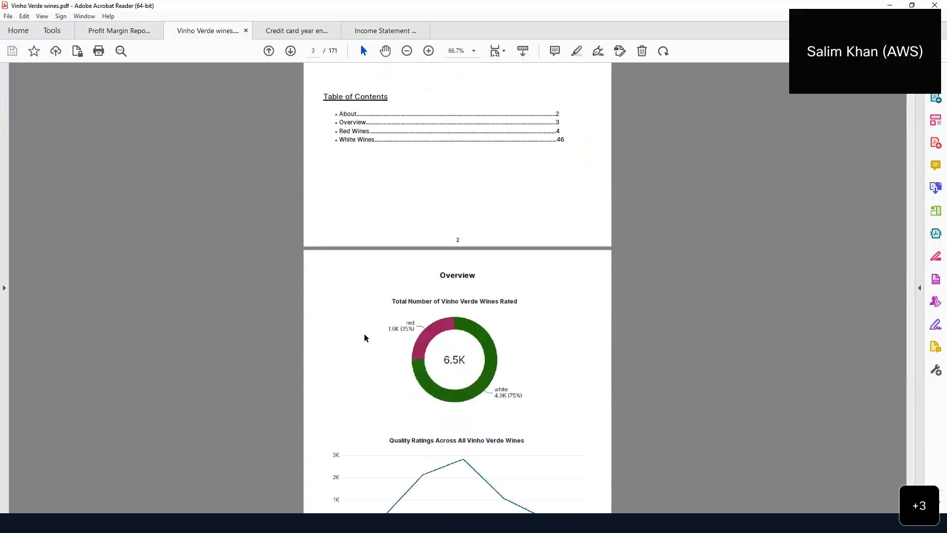
scroll(365, 337, down, 3)
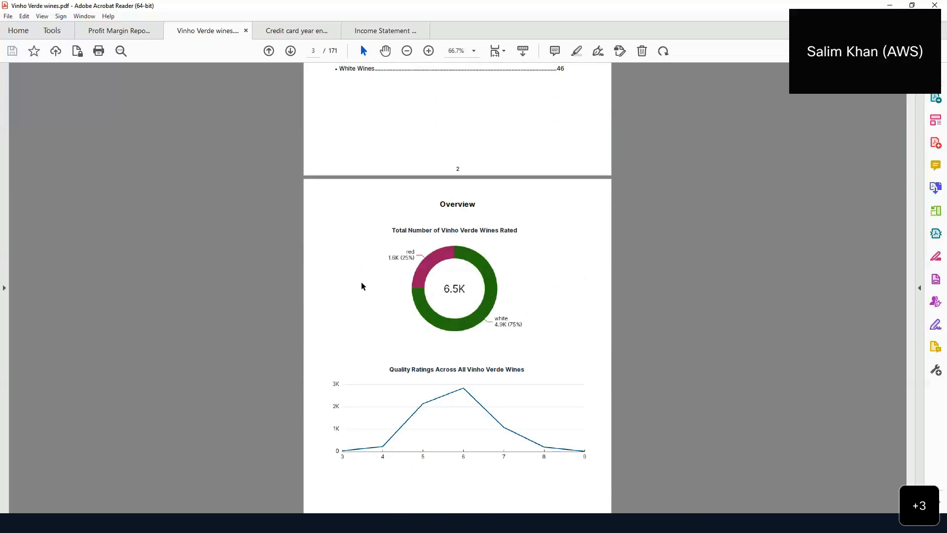
scroll(361, 285, down, 2)
scroll(361, 283, down, 2)
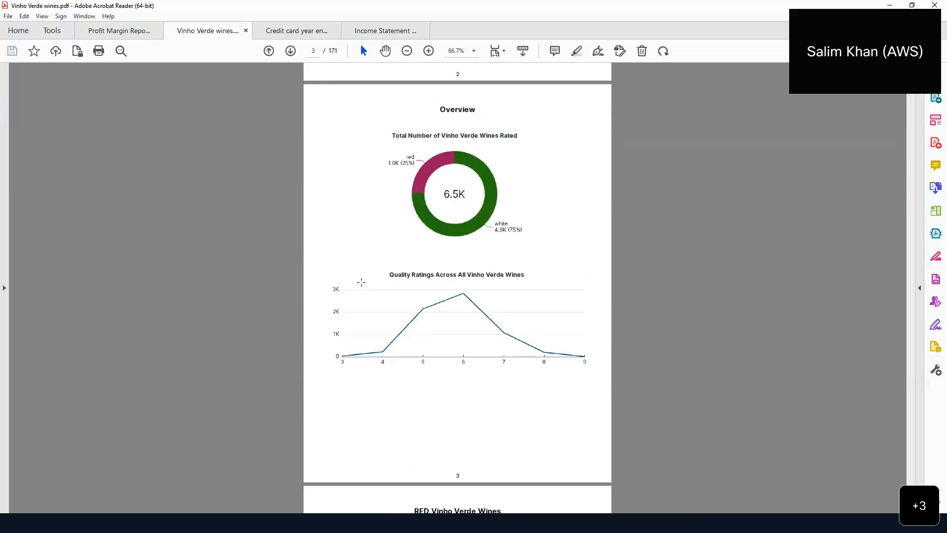
scroll(362, 283, down, 4)
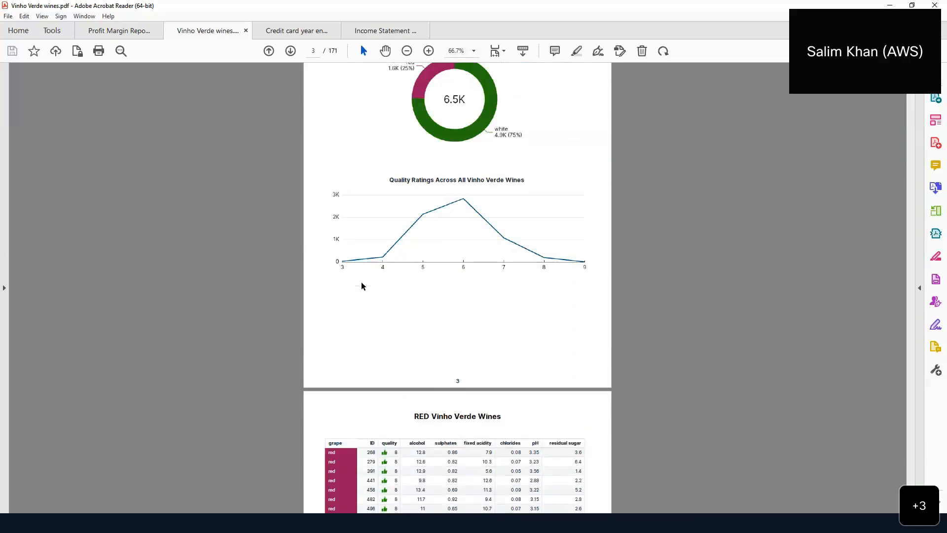
scroll(361, 285, down, 5)
scroll(361, 285, down, 2)
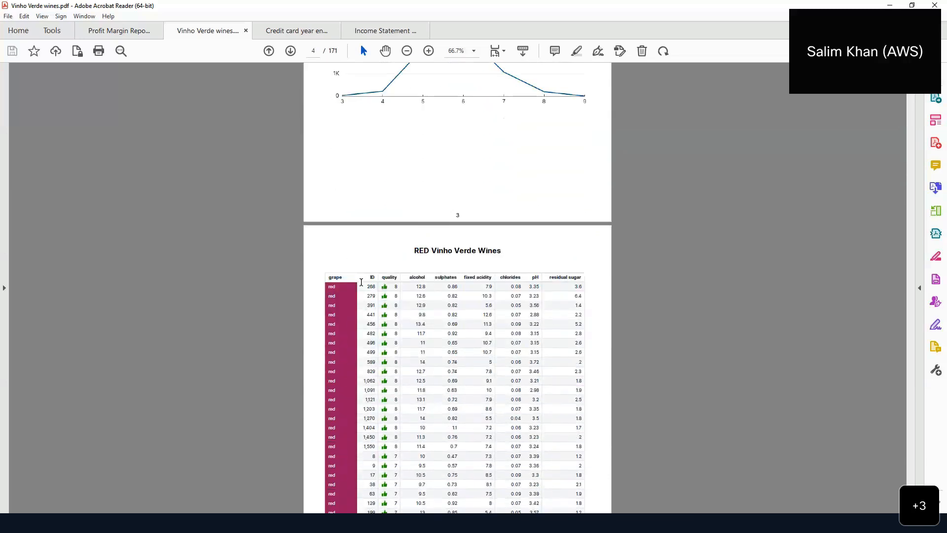
scroll(439, 286, down, 1)
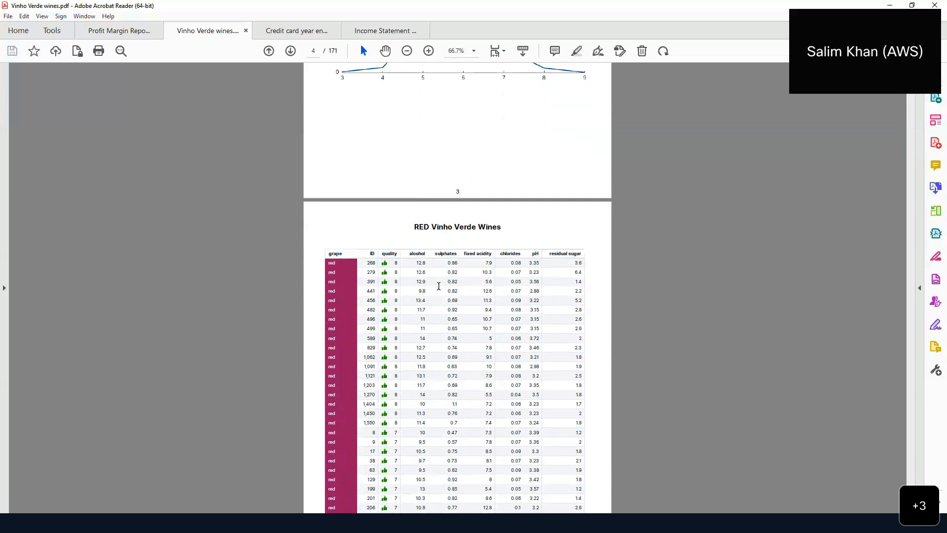
scroll(438, 287, down, 2)
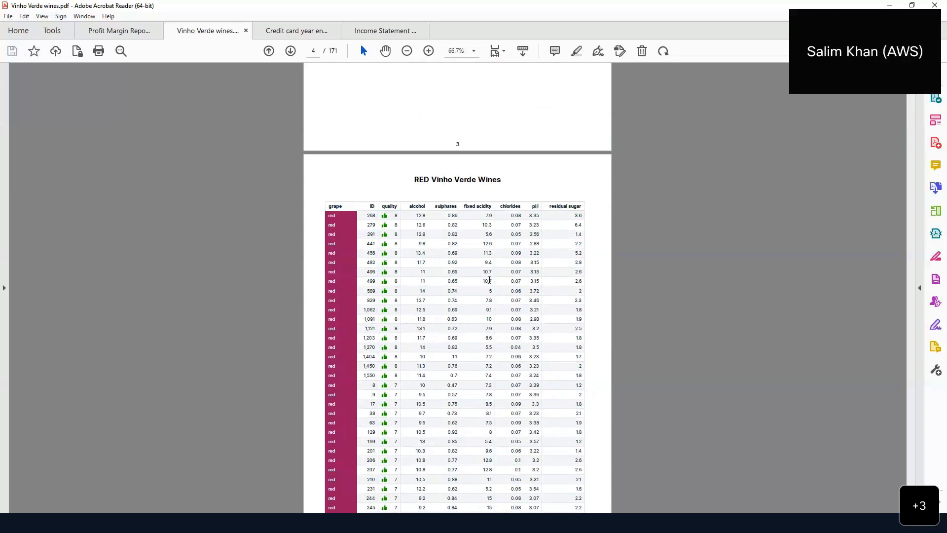
scroll(489, 280, down, 11)
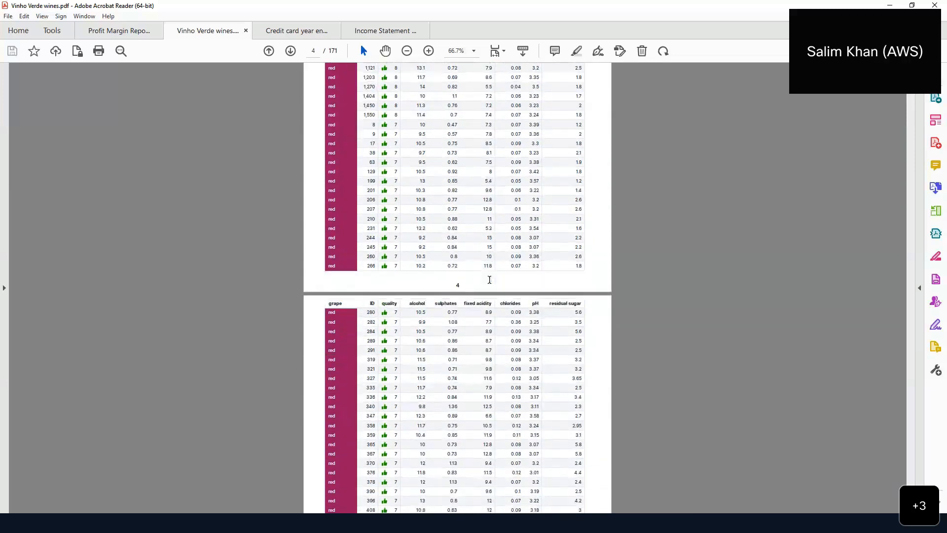
scroll(489, 279, down, 11)
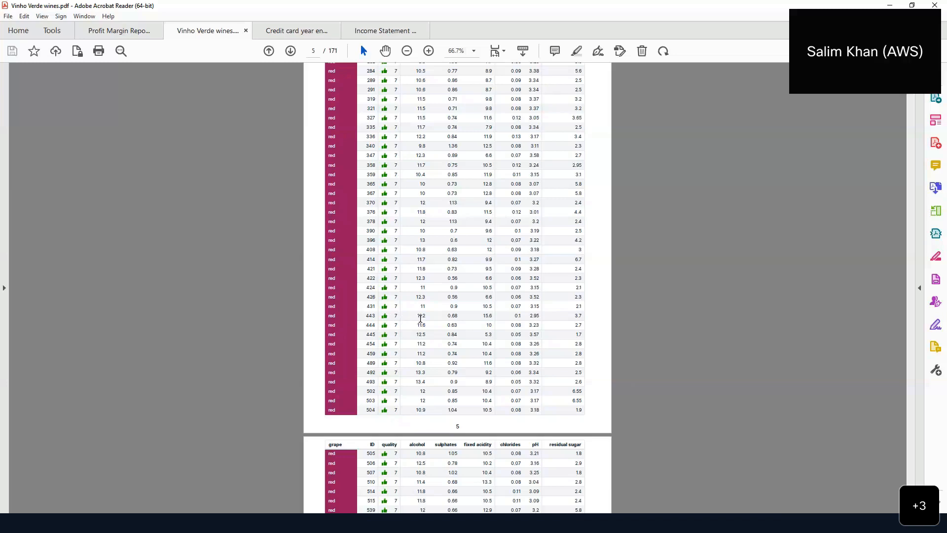
scroll(420, 319, down, 5)
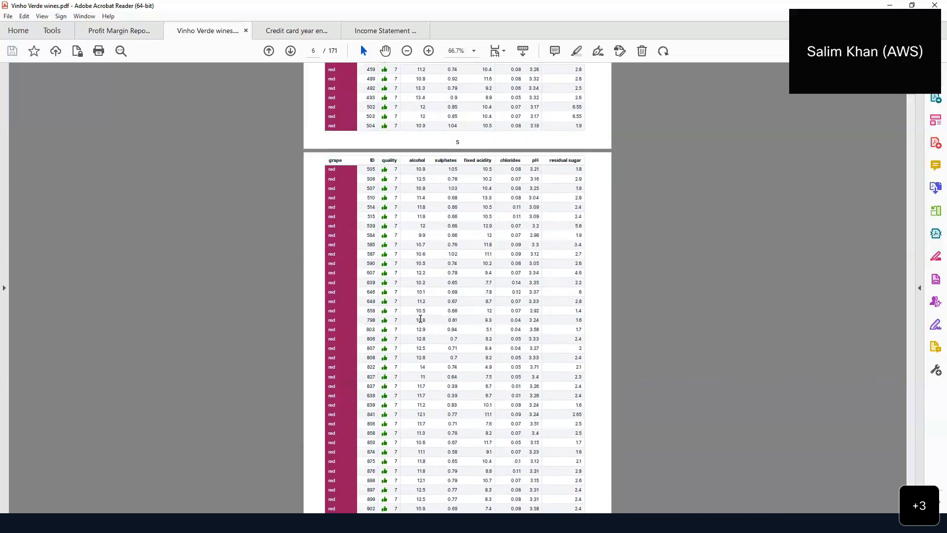
scroll(420, 318, down, 6)
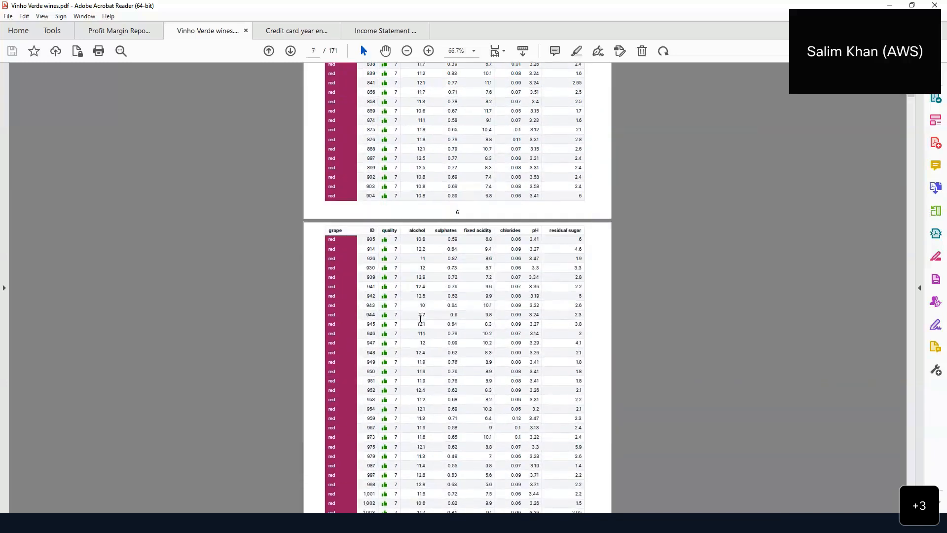
scroll(420, 319, down, 2)
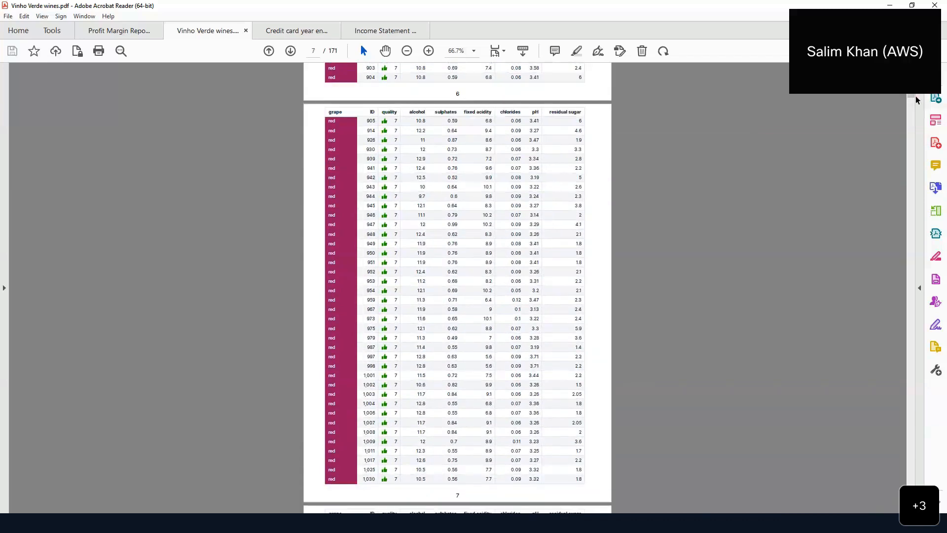
drag(917, 96, 890, 439)
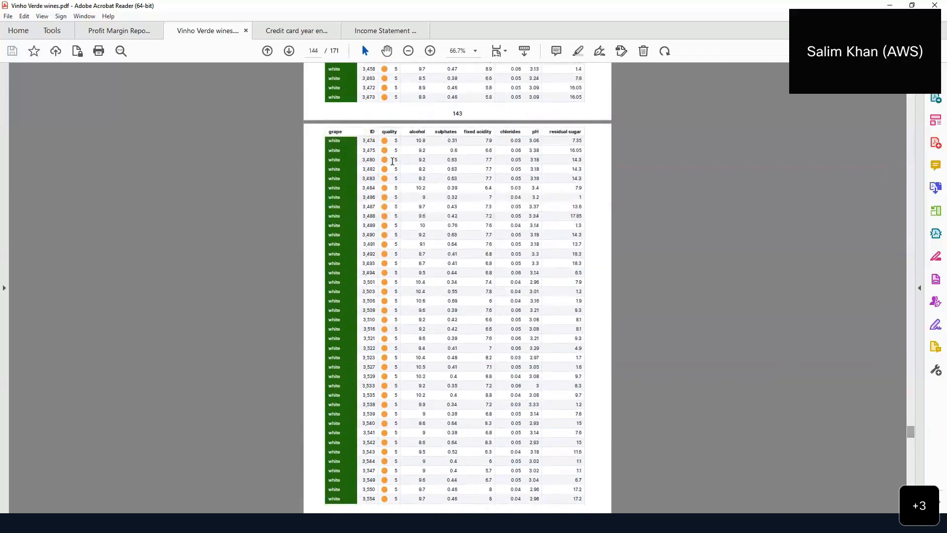
- Switch to the credit card Year-End Summary 2016 PDF and briefly select its January–June Section 2 figures
click(297, 32)
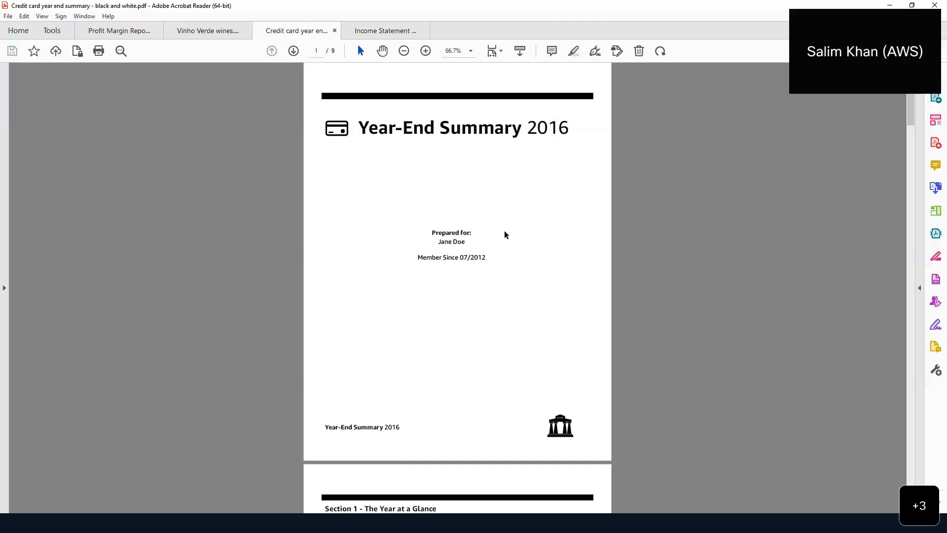
scroll(505, 231, down, 5)
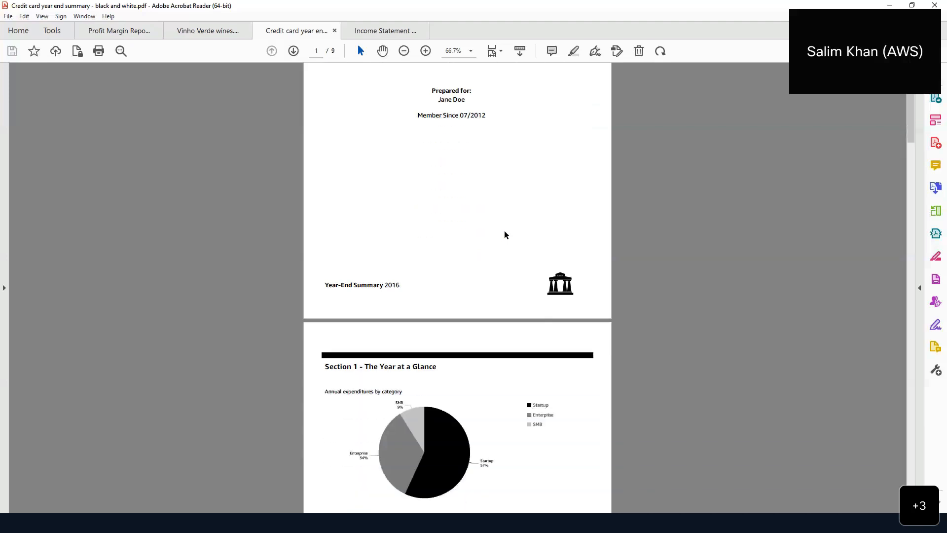
scroll(504, 232, down, 3)
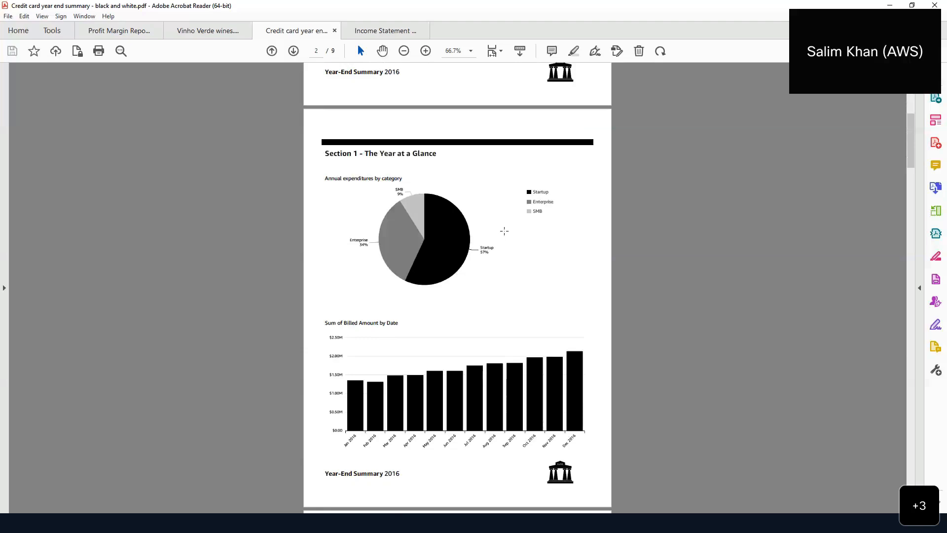
scroll(504, 232, down, 1)
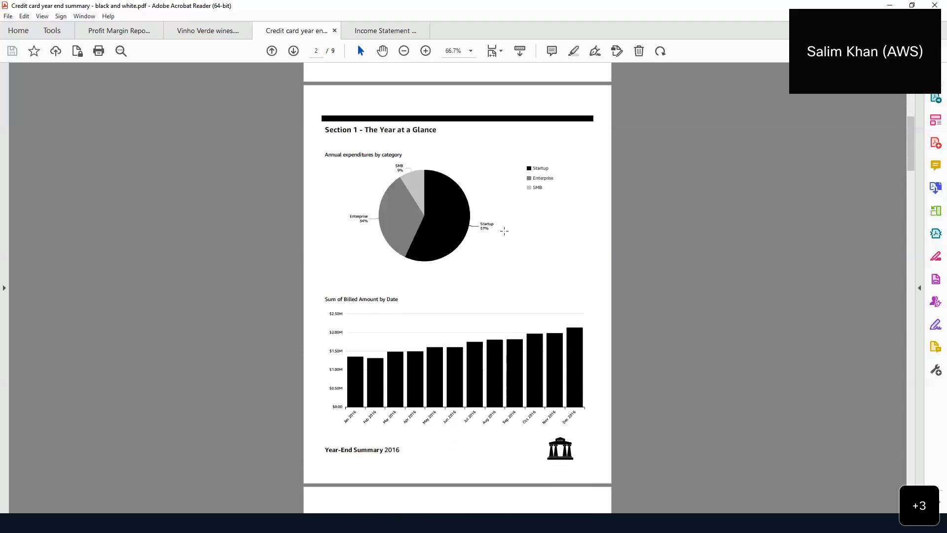
scroll(523, 247, down, 2)
scroll(524, 247, down, 7)
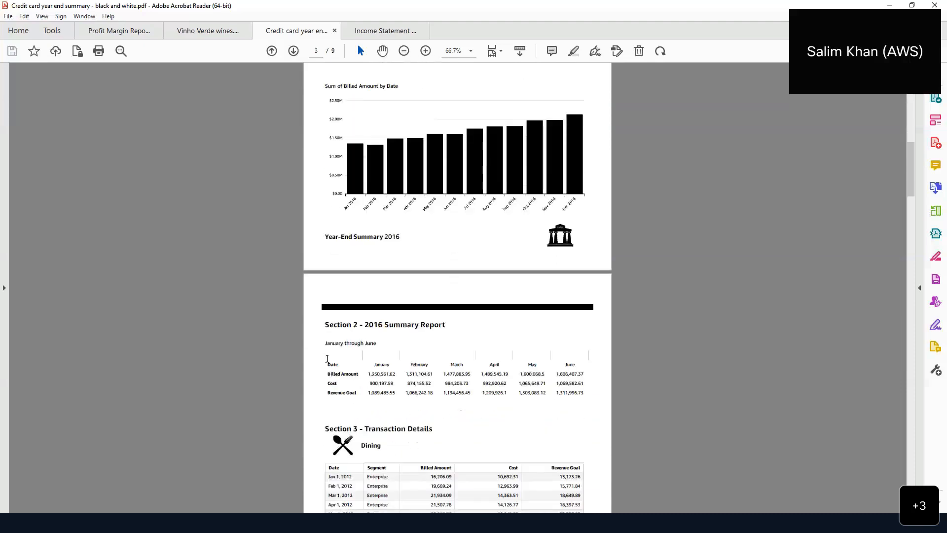
drag(325, 342, 463, 389)
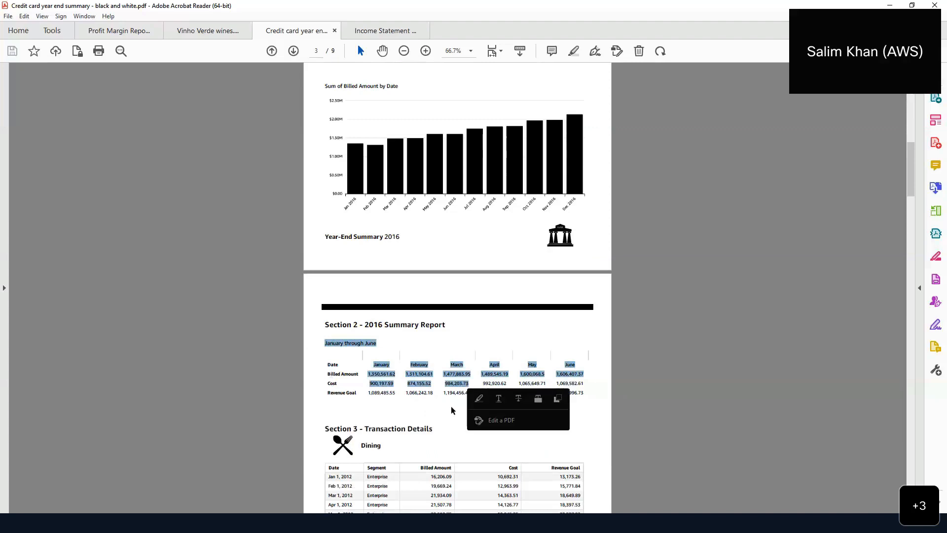
click(450, 407)
- Scroll on to the Section 3 transaction details
scroll(451, 406, down, 3)
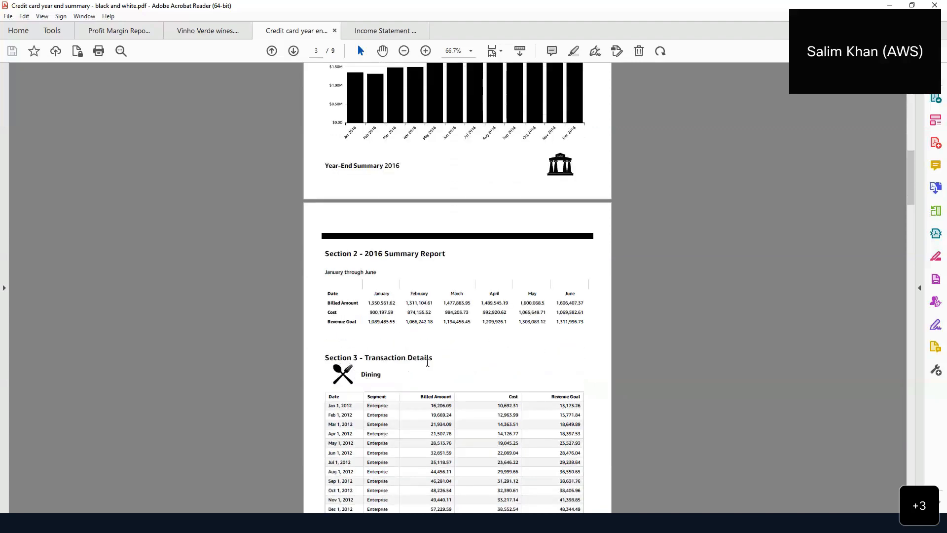
scroll(428, 362, down, 2)
scroll(397, 350, down, 5)
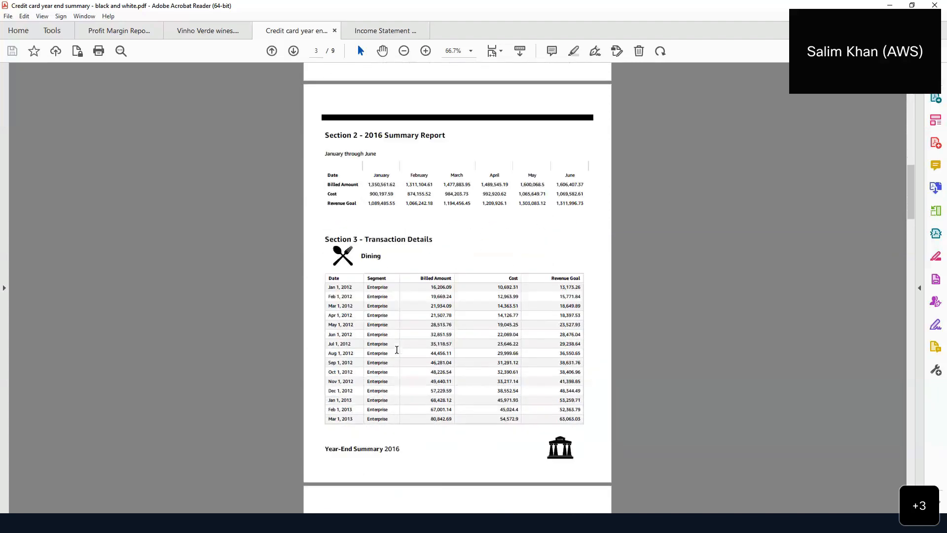
scroll(397, 349, down, 3)
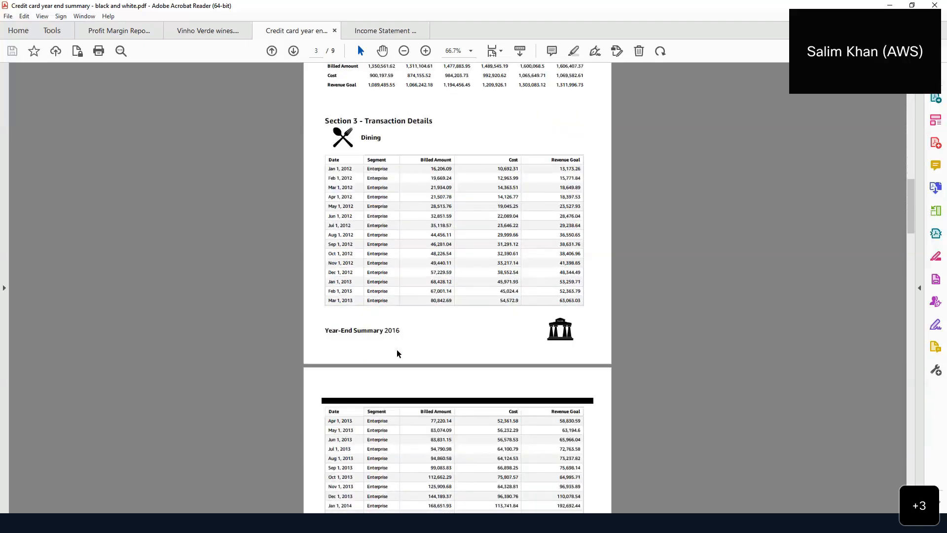
scroll(398, 353, down, 1)
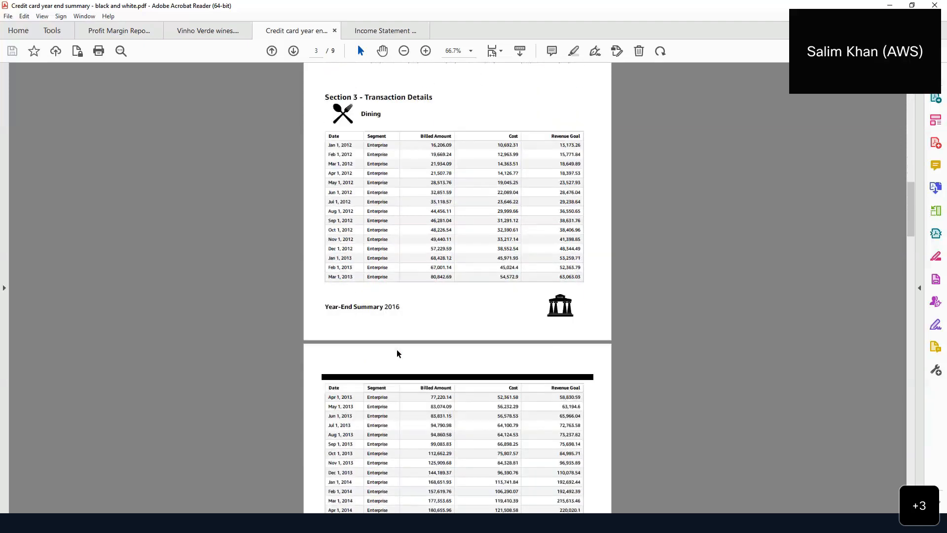
click(387, 32)
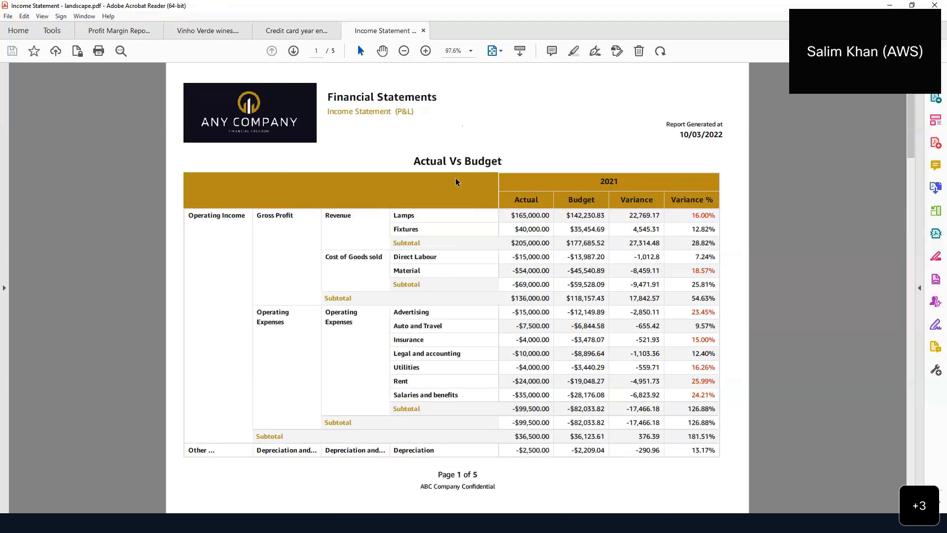
- Scroll through the Income Statement PDF's five pages and back toward the Actual Vs Budget page
scroll(462, 166, down, 3)
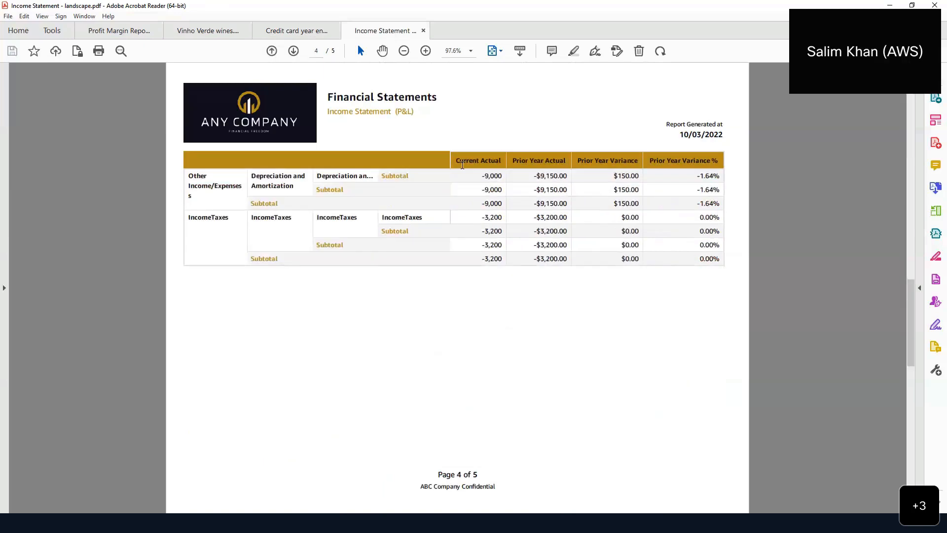
scroll(462, 165, up, 2)
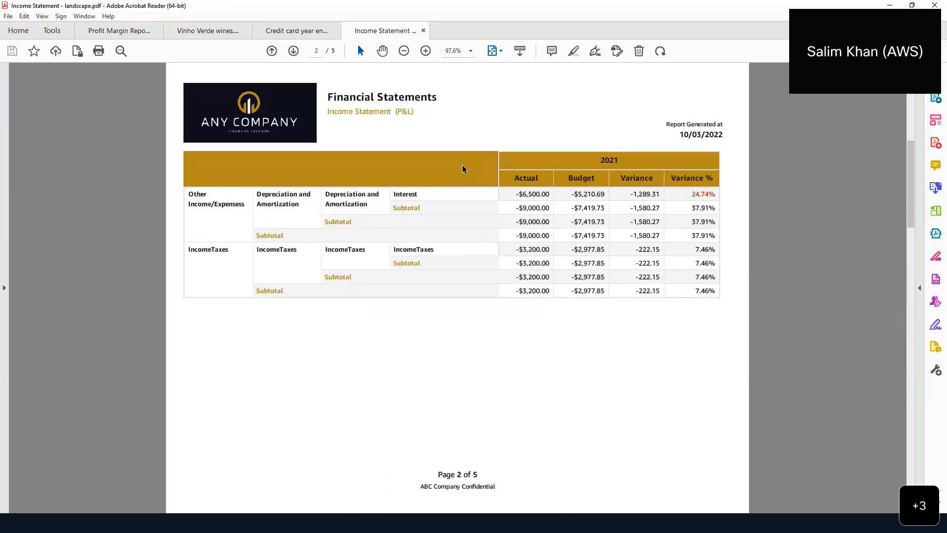
scroll(463, 166, down, 2)
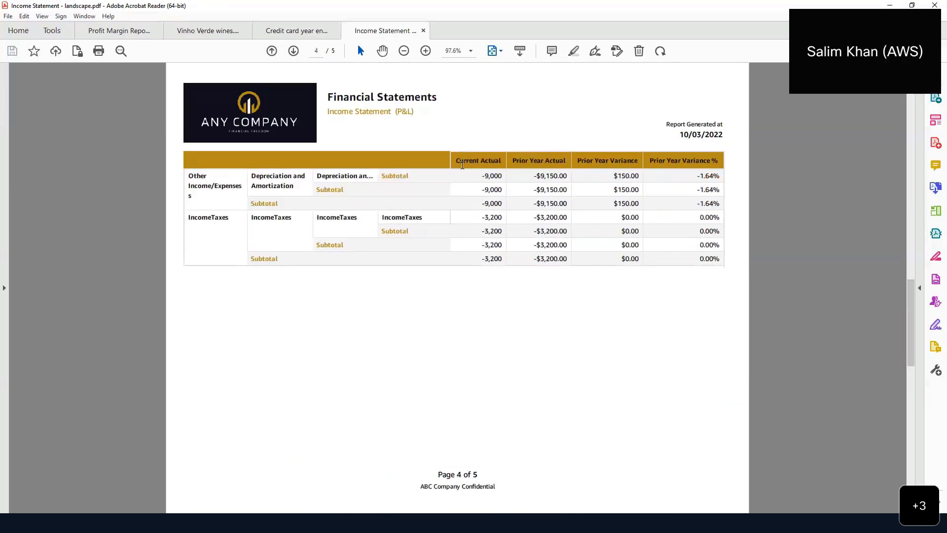
scroll(462, 164, down, 1)
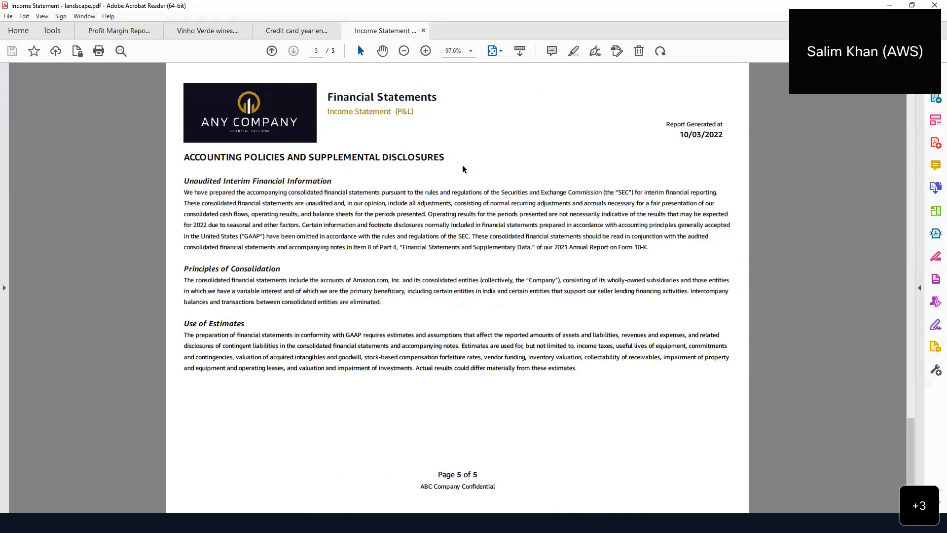
scroll(463, 167, up, 4)
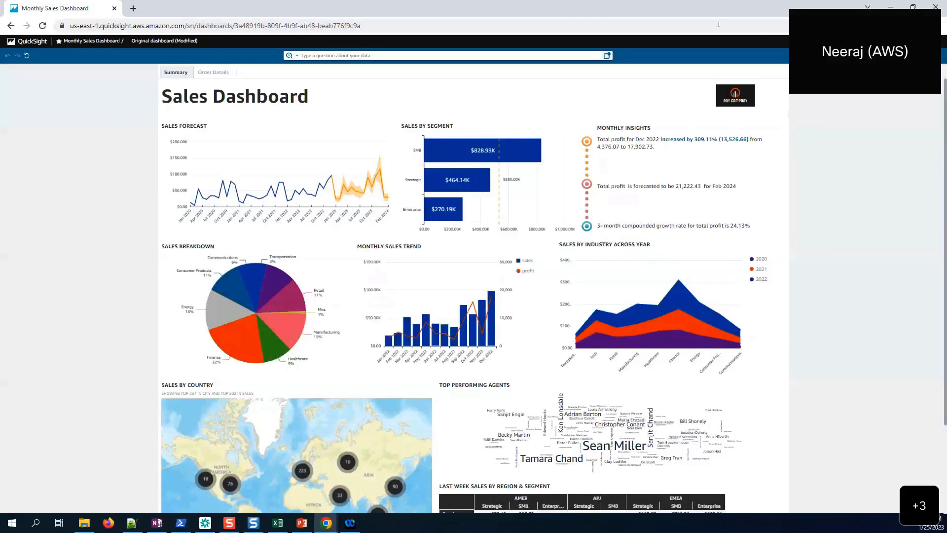
- Leave the Monthly Sales Dashboard and return to the QuickSight home page via the logo
click(675, 14)
key(alt+Tab)
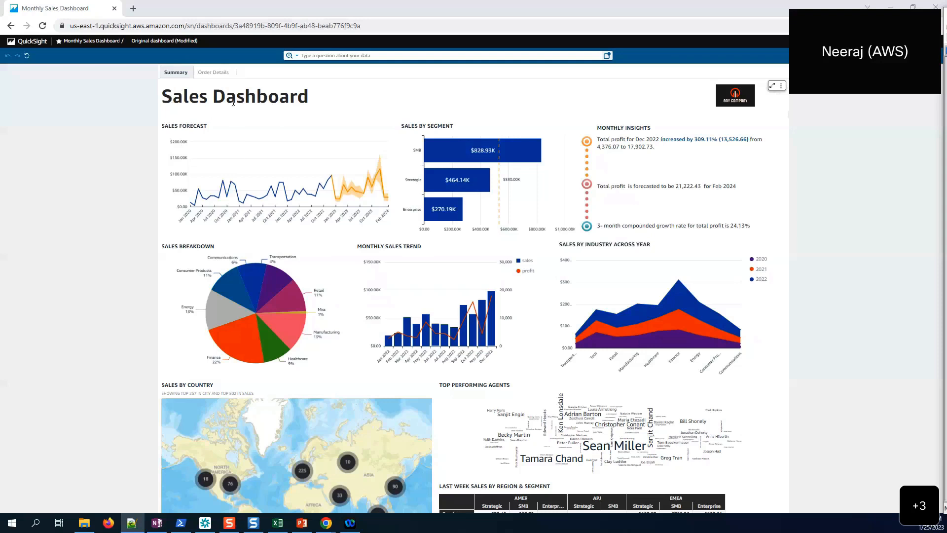
click(27, 41)
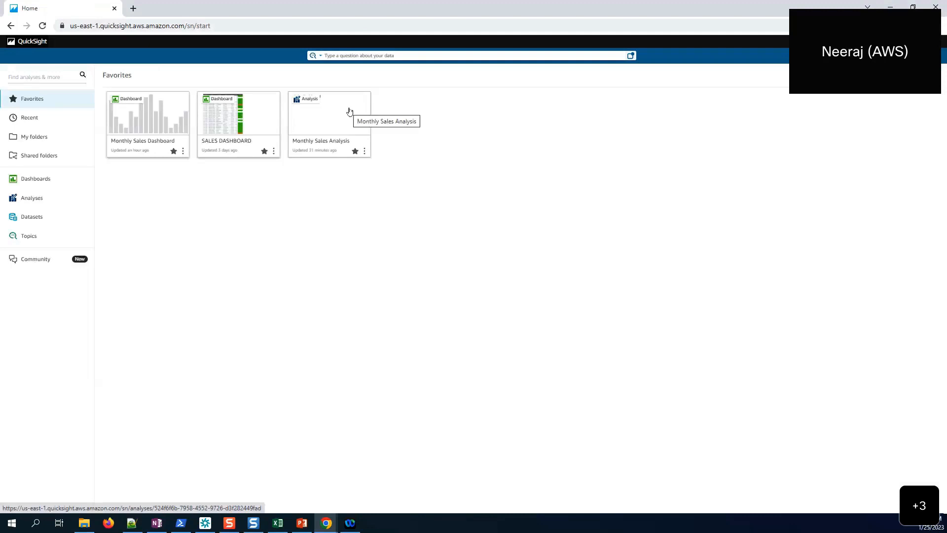
- Open Monthly Sales Analysis from the Favorites list
click(350, 111)
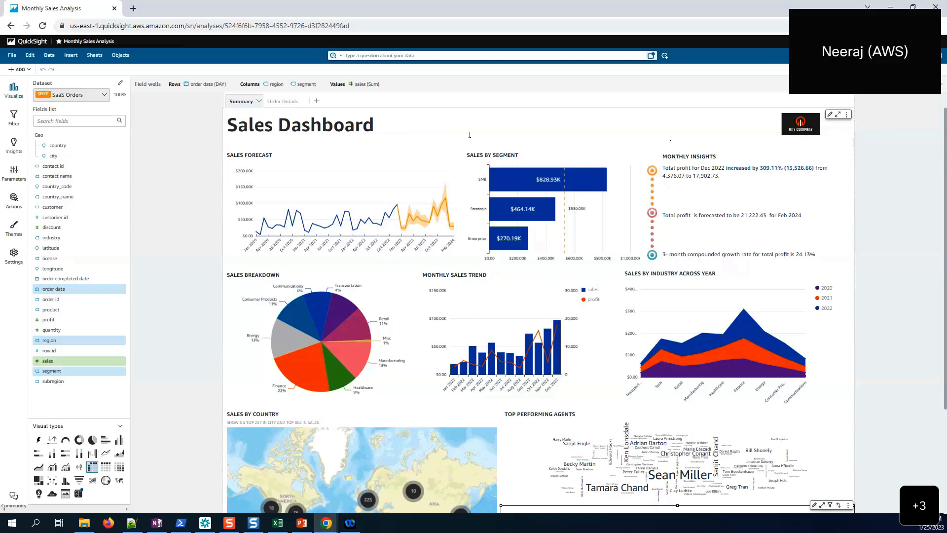
- View the Order Details sheet, return to Summary, and show the Summary sheet's options menu
click(284, 101)
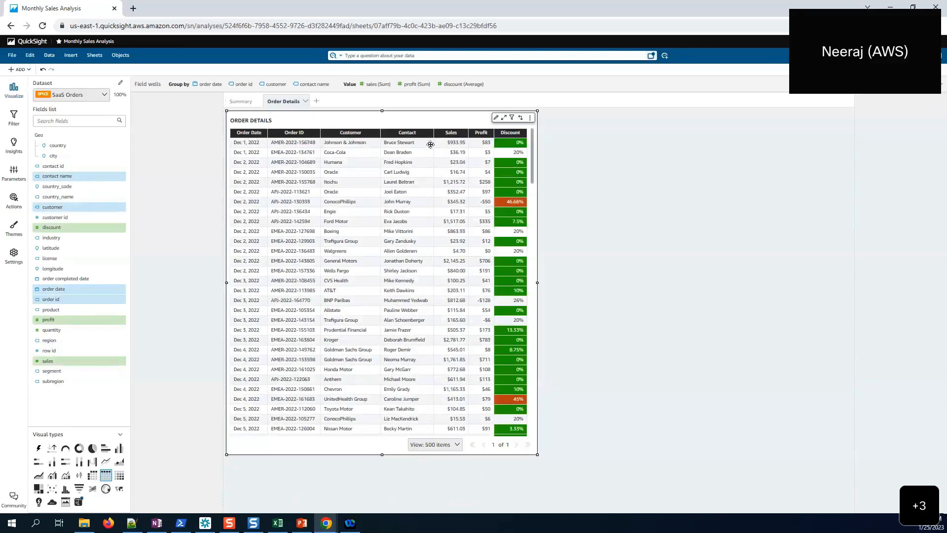
click(247, 102)
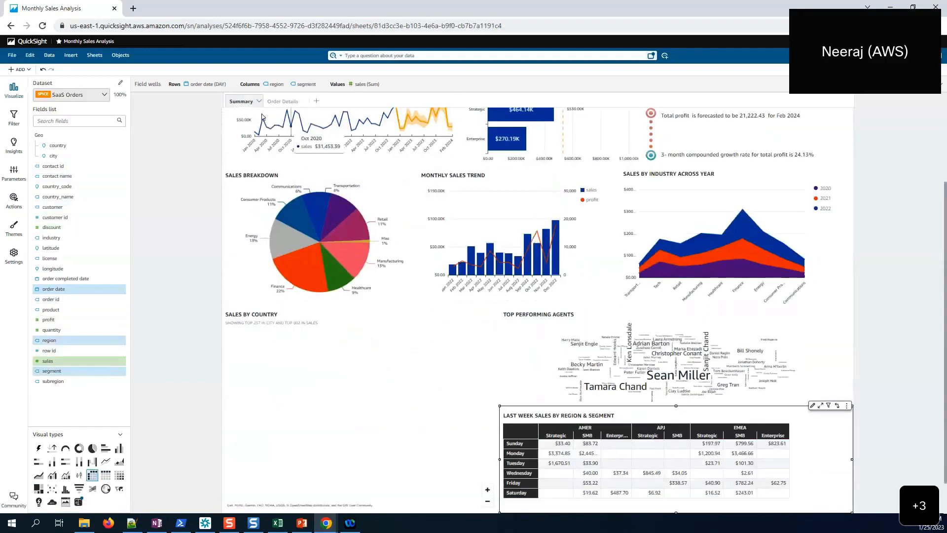
scroll(896, 221, up, 2)
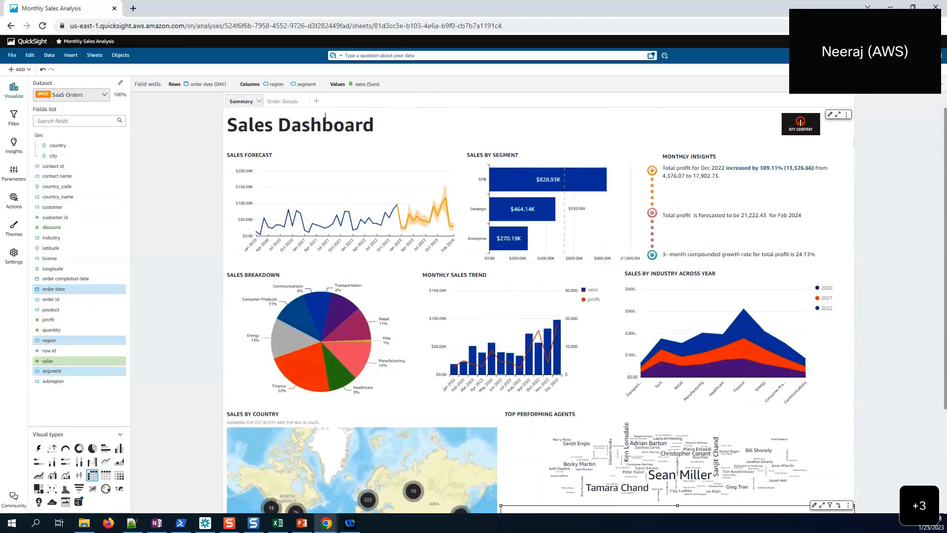
click(260, 102)
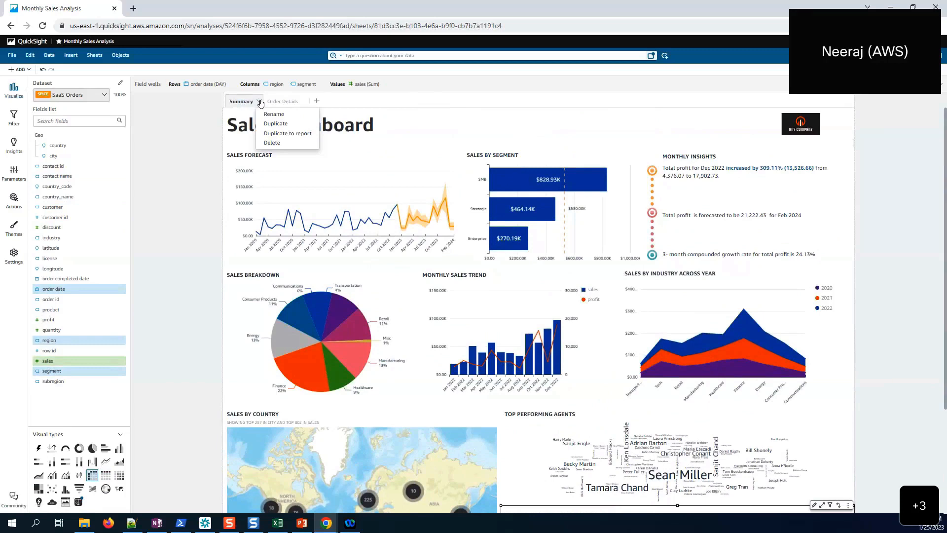
click(271, 135)
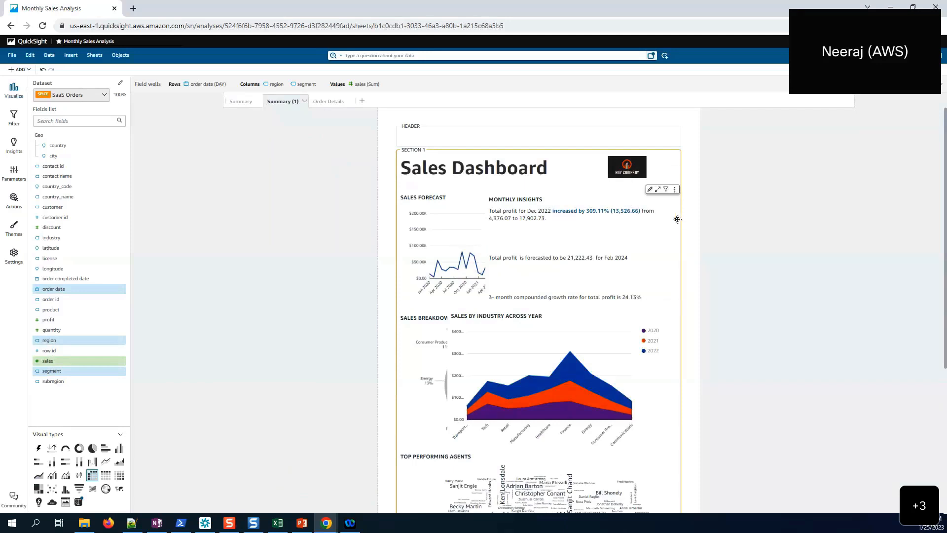
scroll(659, 250, down, 1)
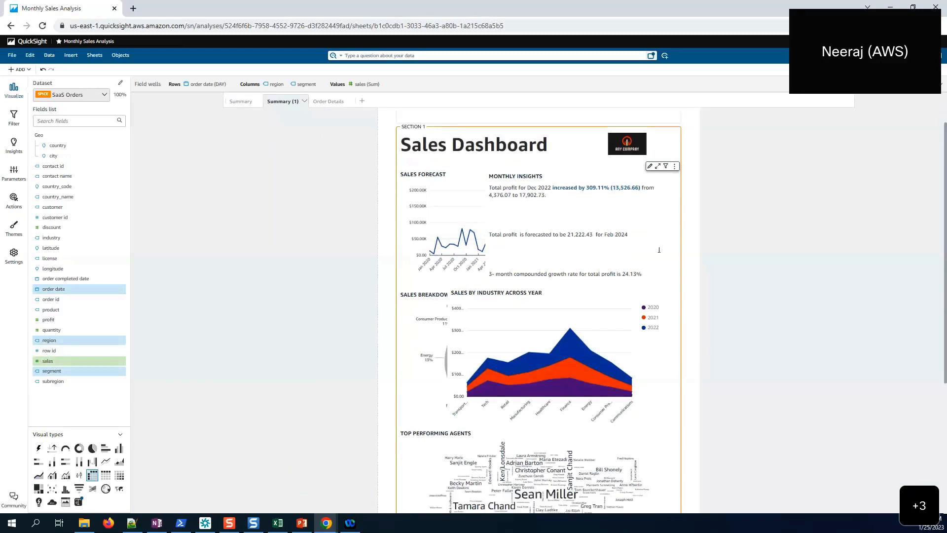
scroll(659, 250, up, 1)
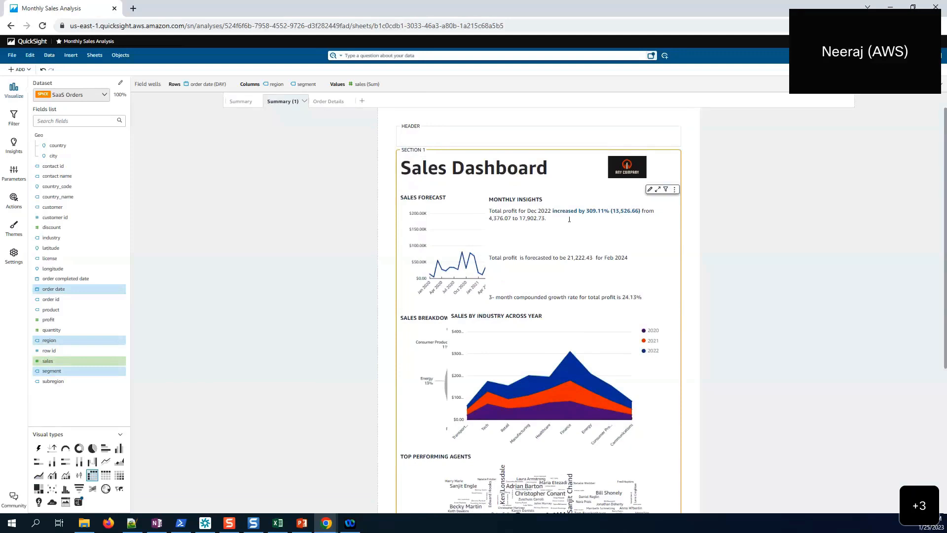
click(633, 134)
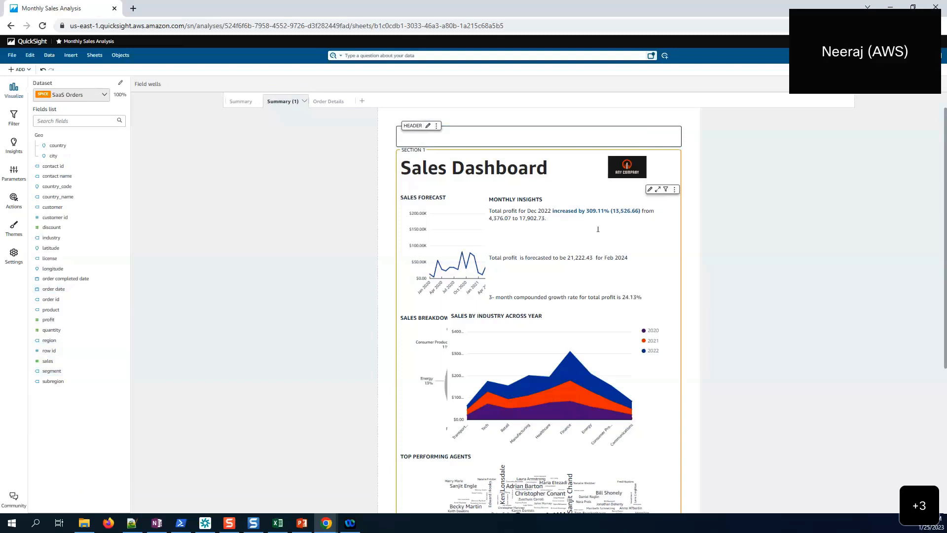
scroll(598, 229, down, 3)
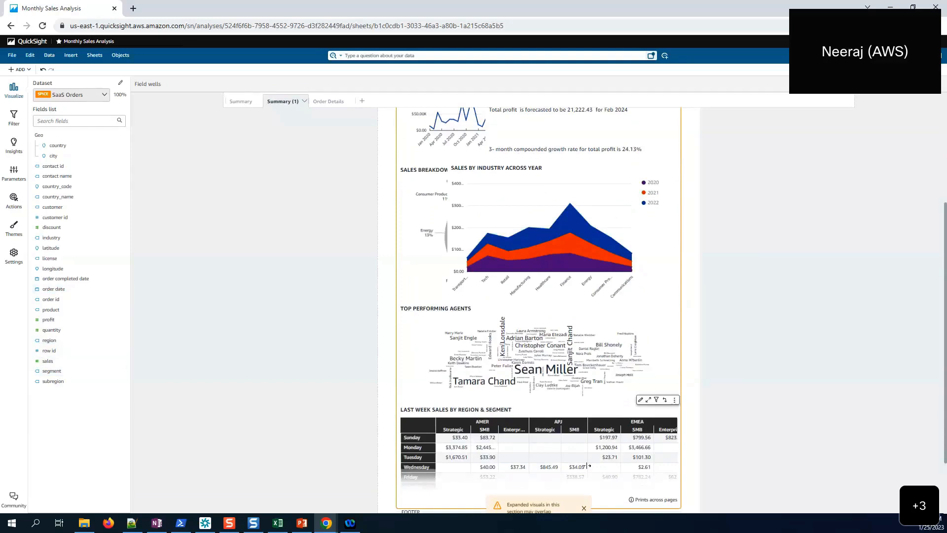
scroll(607, 395, down, 2)
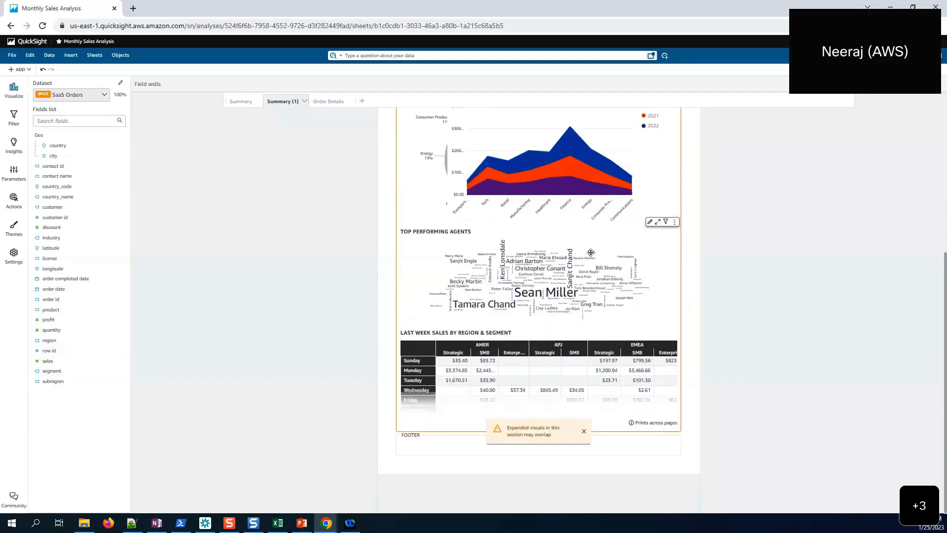
scroll(590, 252, up, 5)
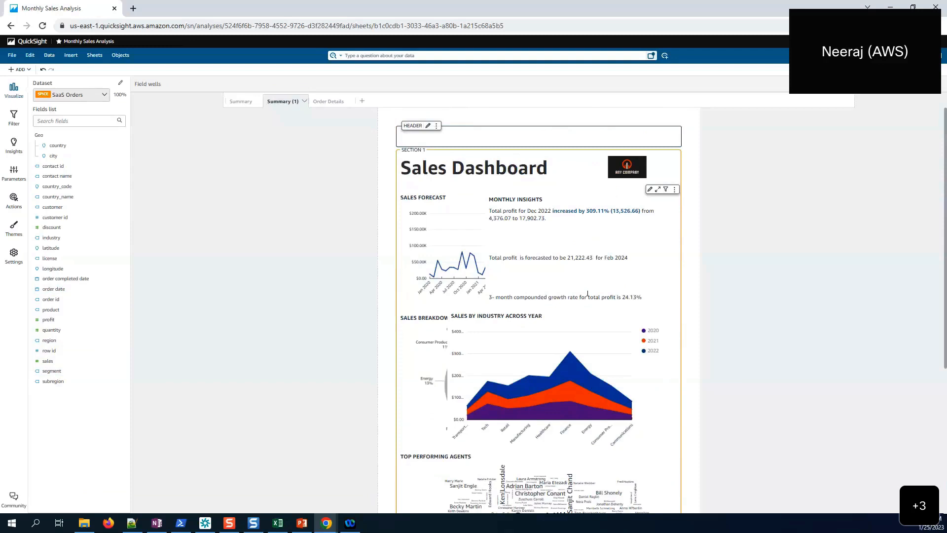
- Delete the Sales Forecast and Sales by Industry Across Year charts
click(429, 211)
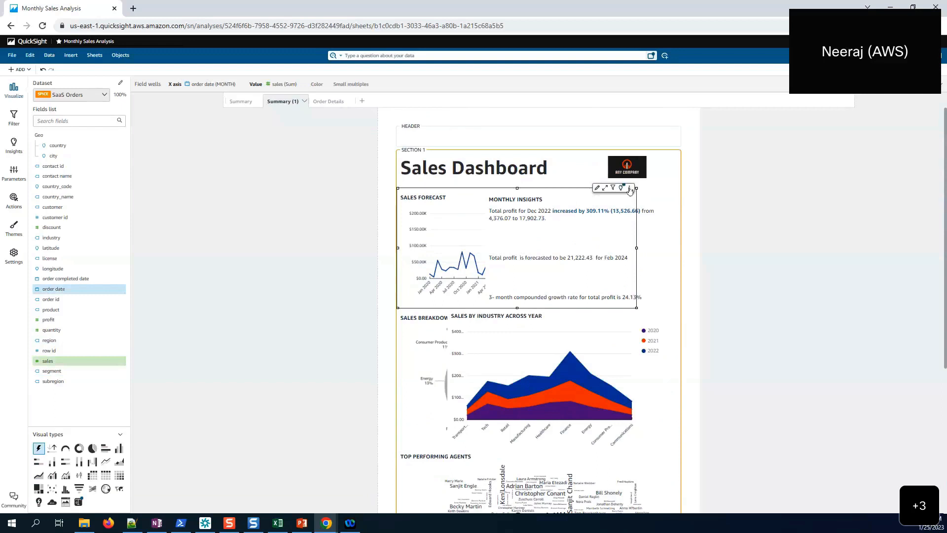
click(630, 188)
click(606, 304)
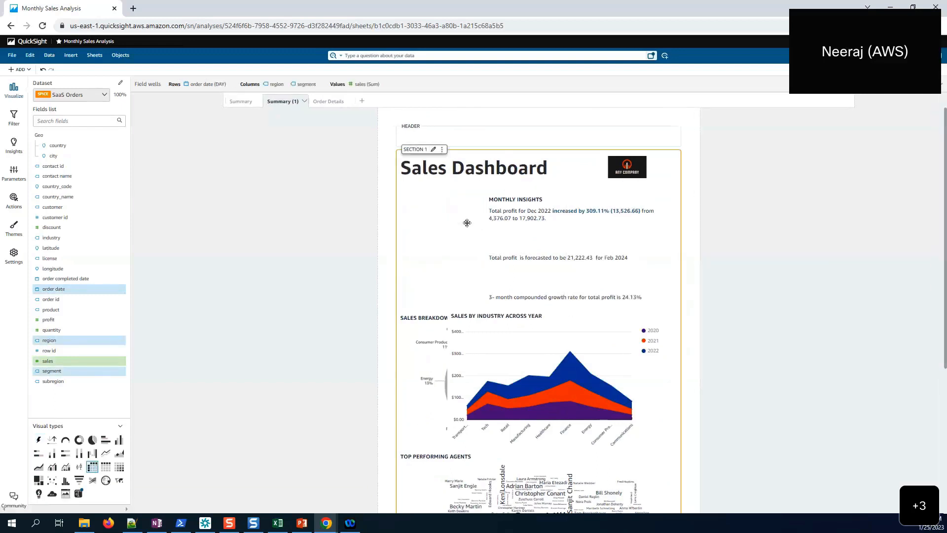
click(616, 320)
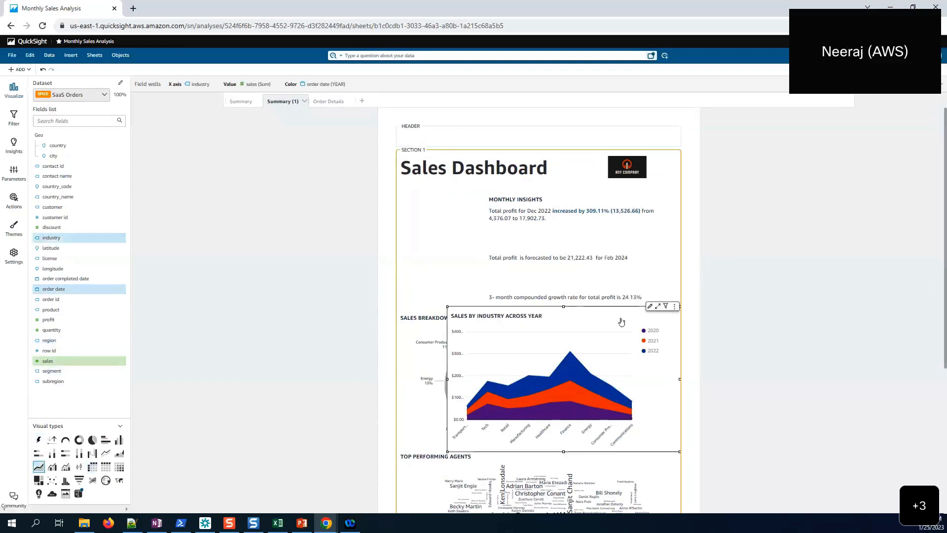
click(674, 306)
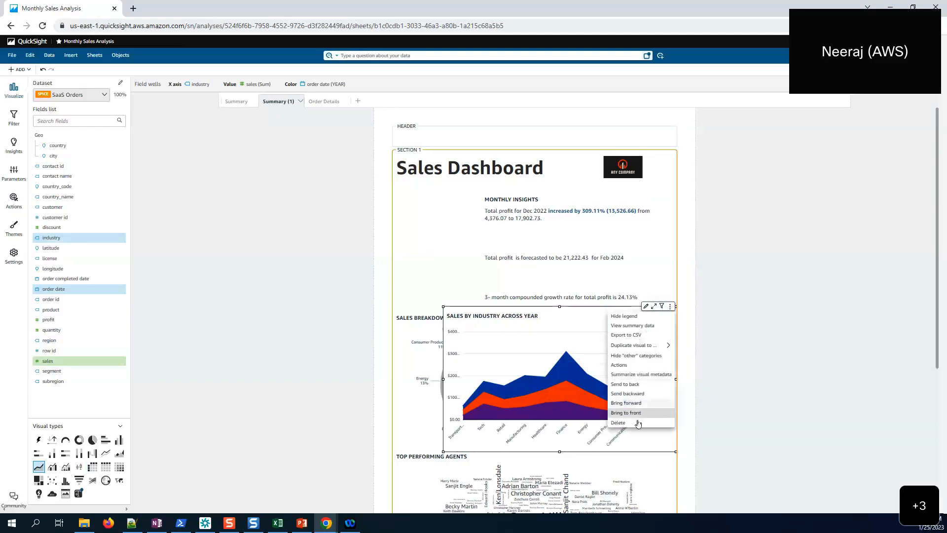
click(635, 422)
- Narrow Monthly Insights to uncover the Sales by Segment chart, then delete that chart
click(425, 317)
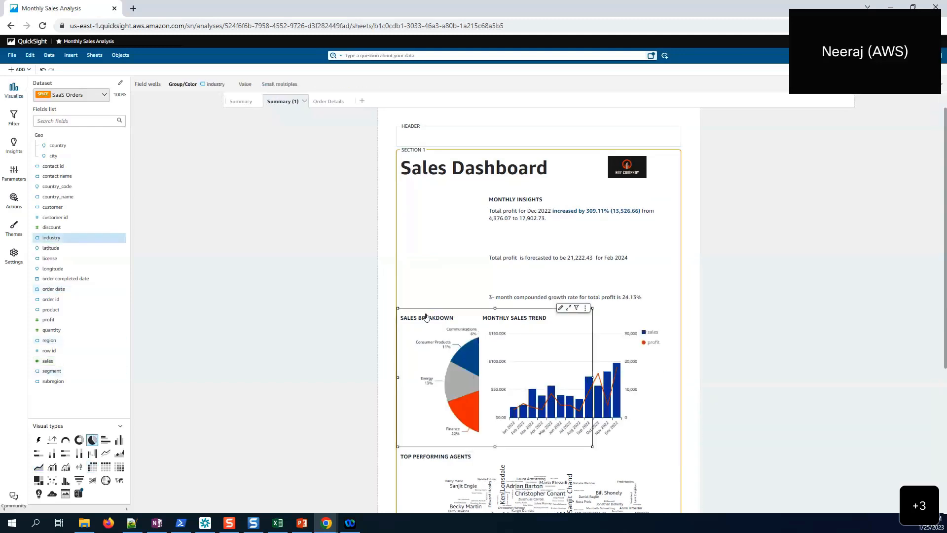
click(489, 201)
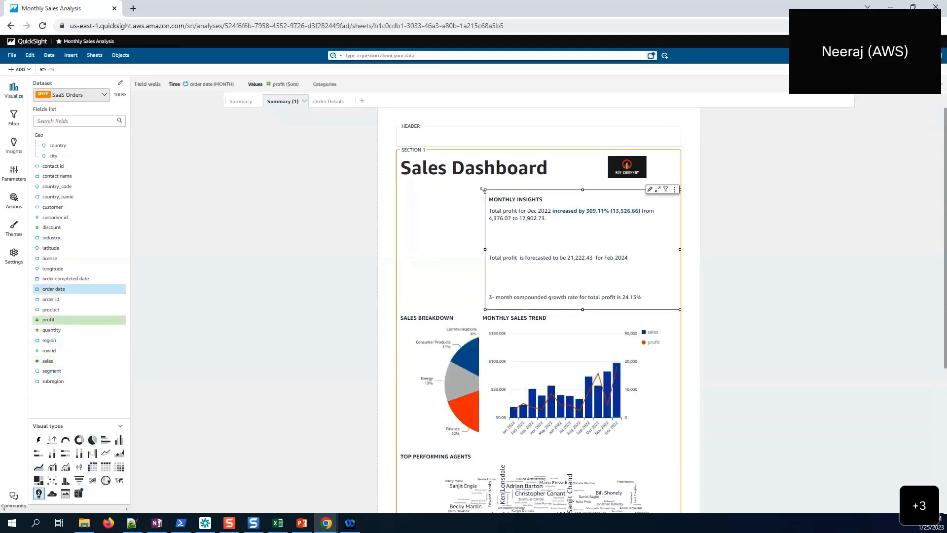
mouse_move(482, 188)
mouse_down()
mouse_move(608, 185)
mouse_move(475, 188)
mouse_up()
click(558, 200)
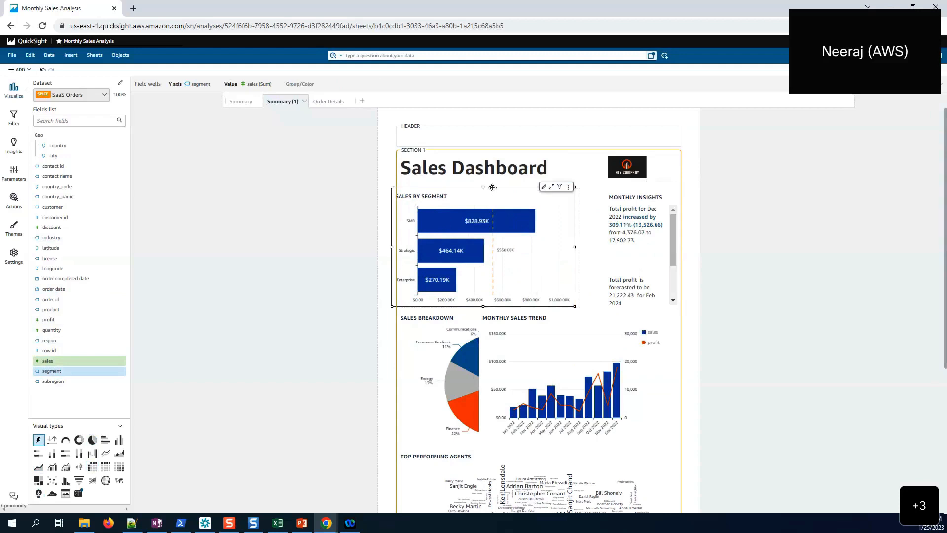
click(568, 188)
click(555, 298)
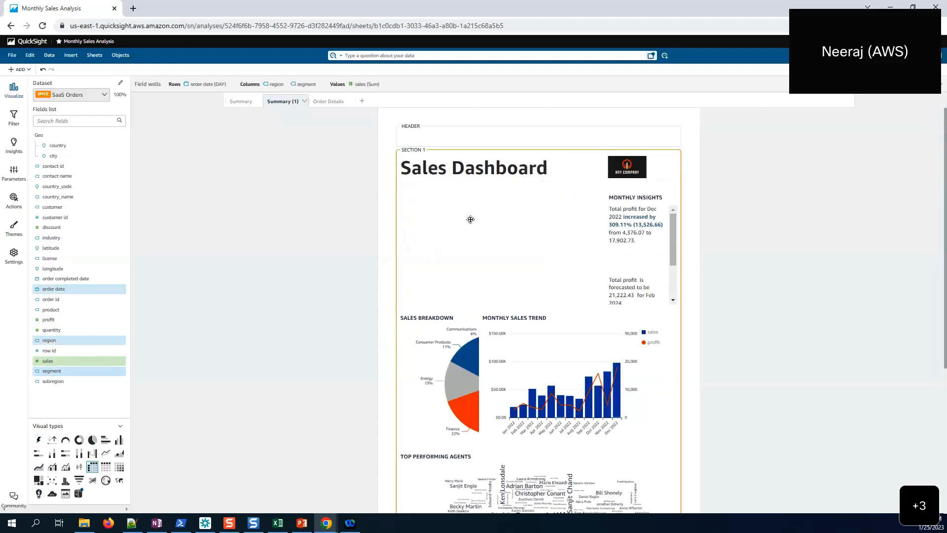
- Move the Sales Breakdown pie above Monthly Sales Trend, shrink it, and widen Monthly Insights beside it
click(524, 319)
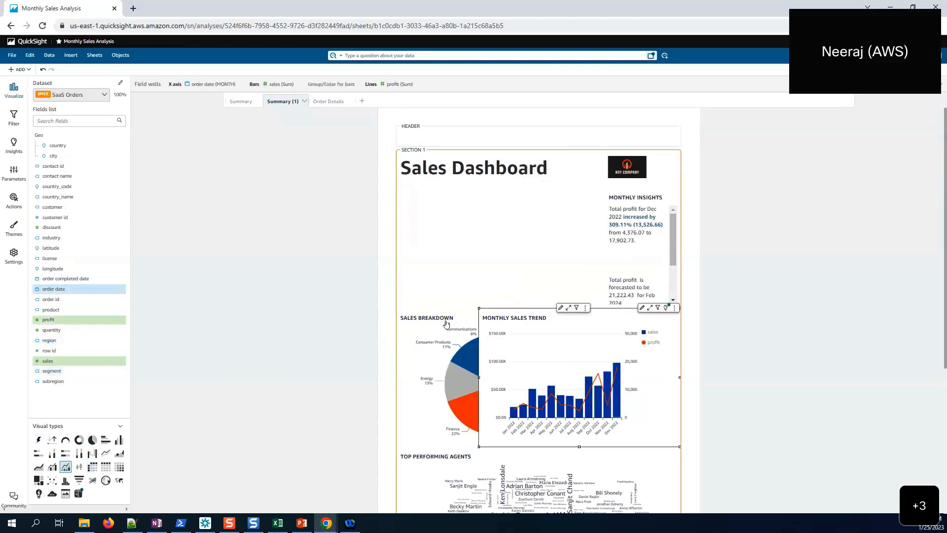
click(441, 320)
drag(441, 319, 440, 183)
drag(591, 321, 532, 306)
click(604, 253)
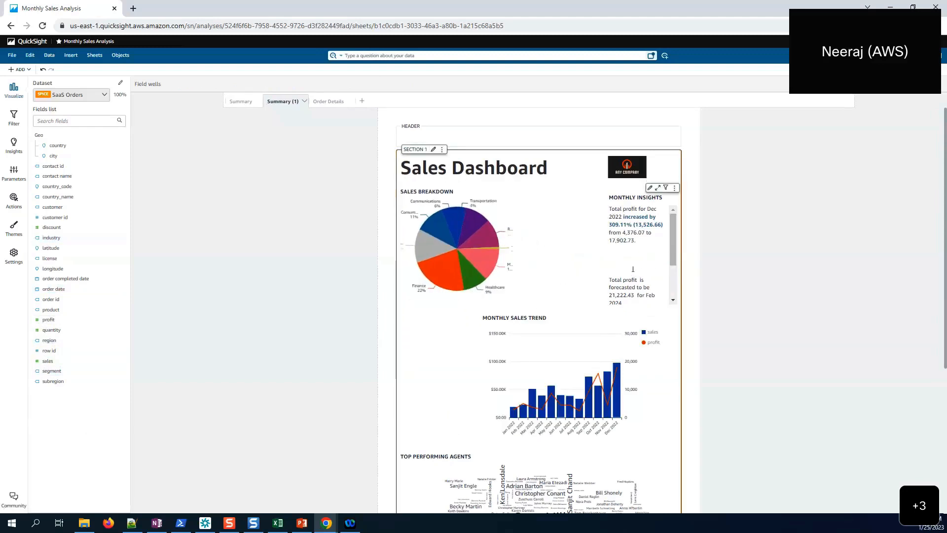
drag(603, 252, 535, 249)
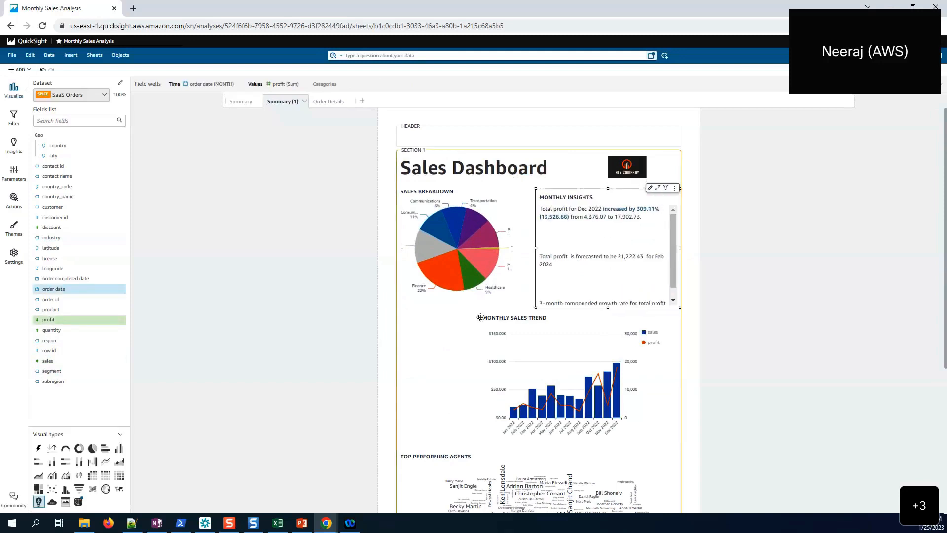
scroll(481, 317, down, 1)
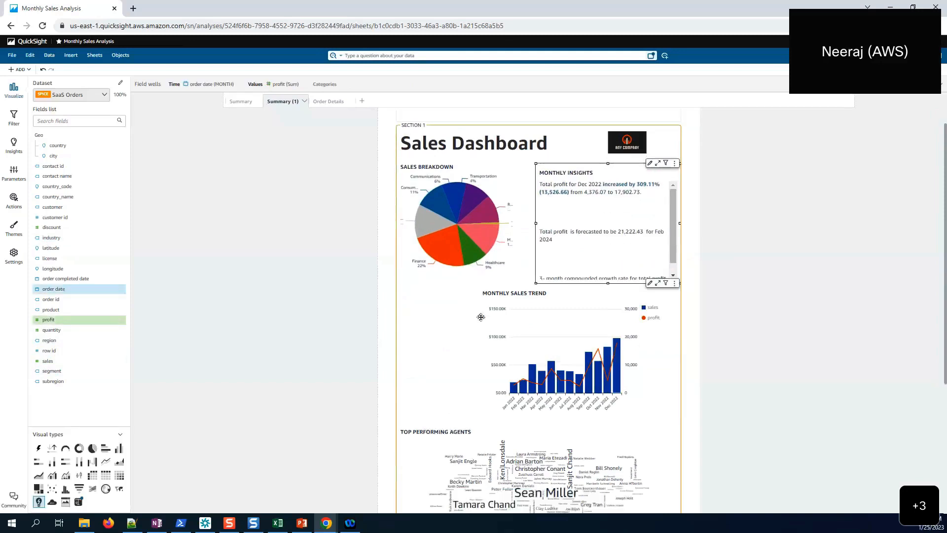
scroll(518, 274, down, 3)
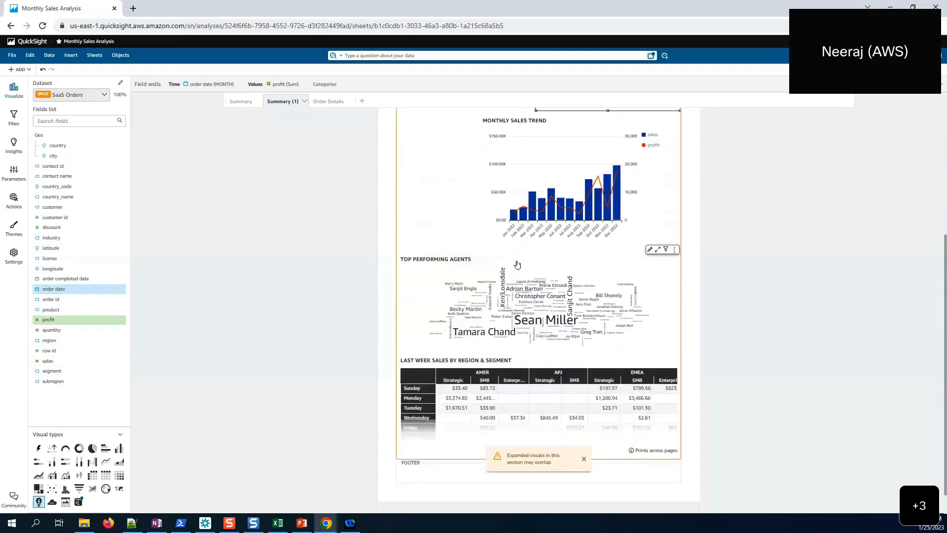
- Delete the Top Performing Agents word cloud and the Sales by Country map
click(491, 268)
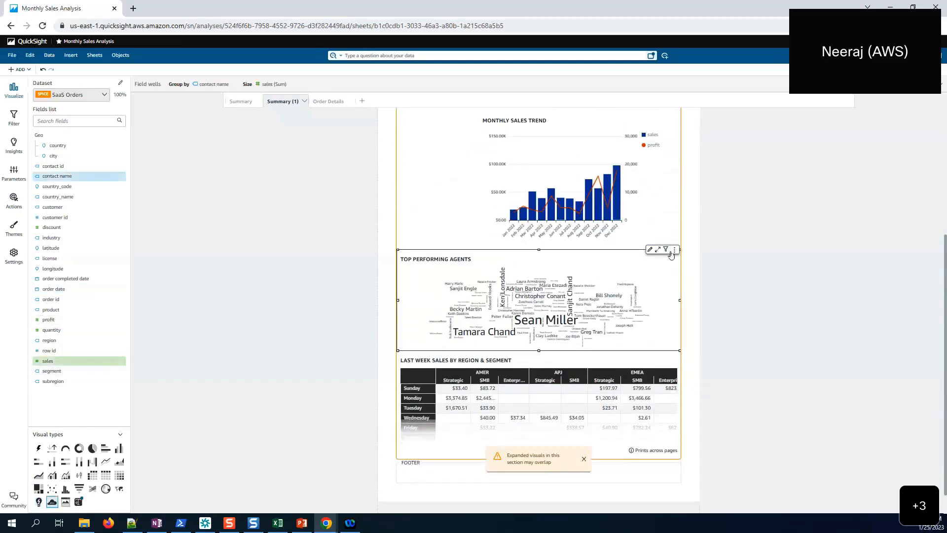
click(674, 250)
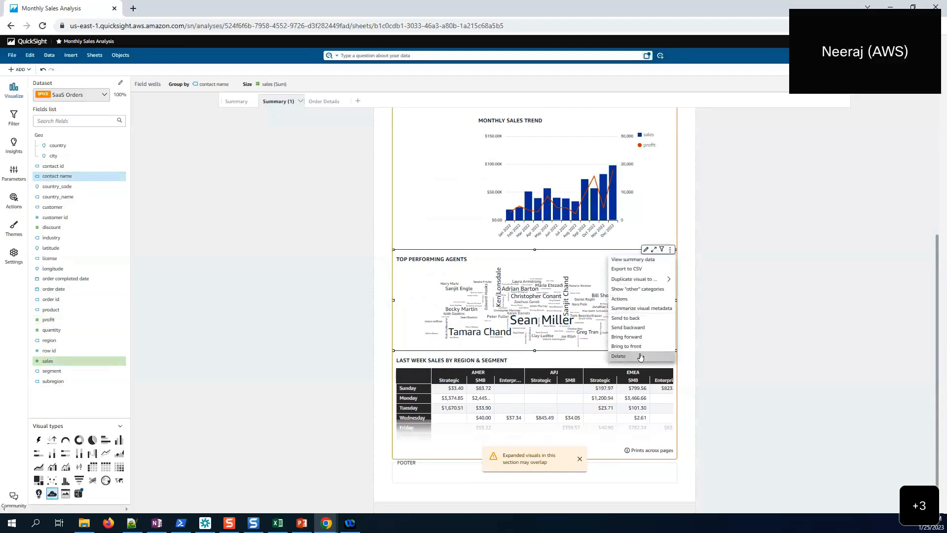
click(640, 355)
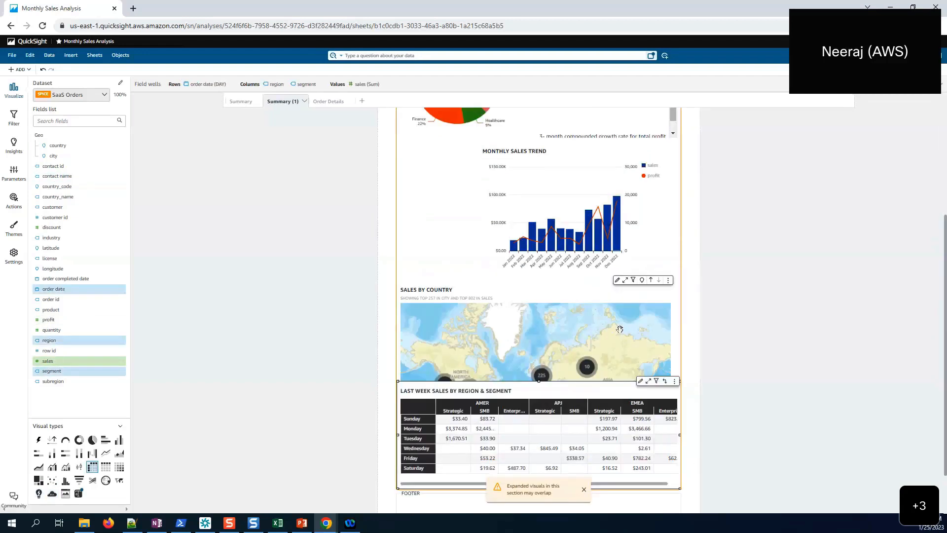
click(663, 296)
scroll(559, 301, down, 1)
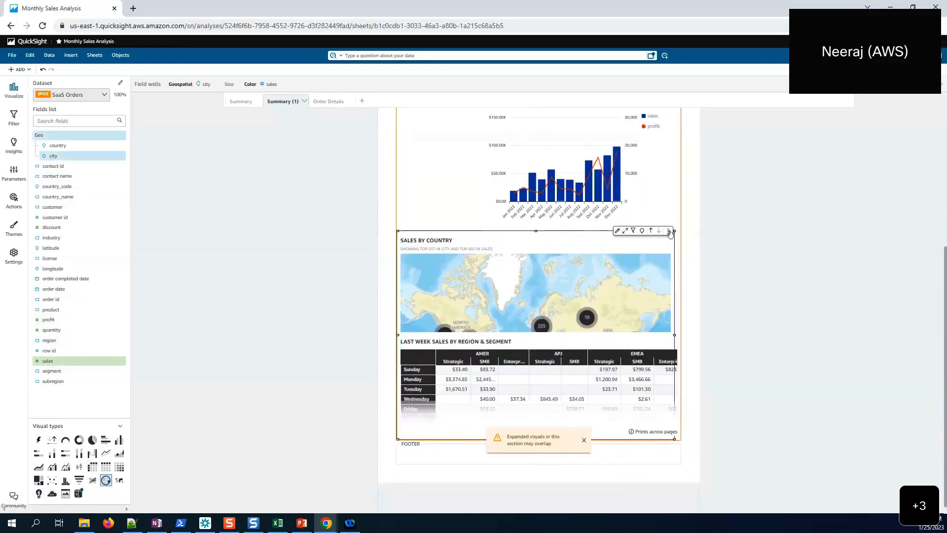
click(669, 232)
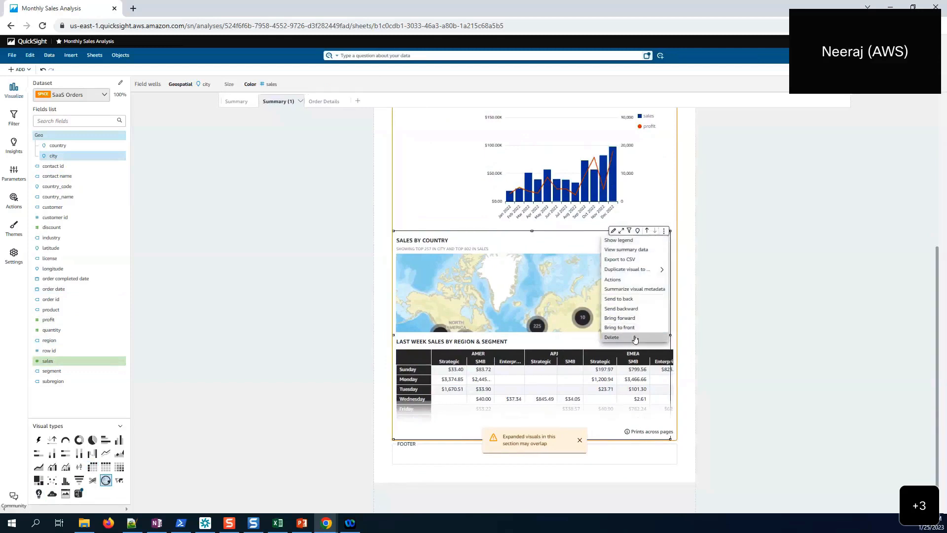
click(635, 339)
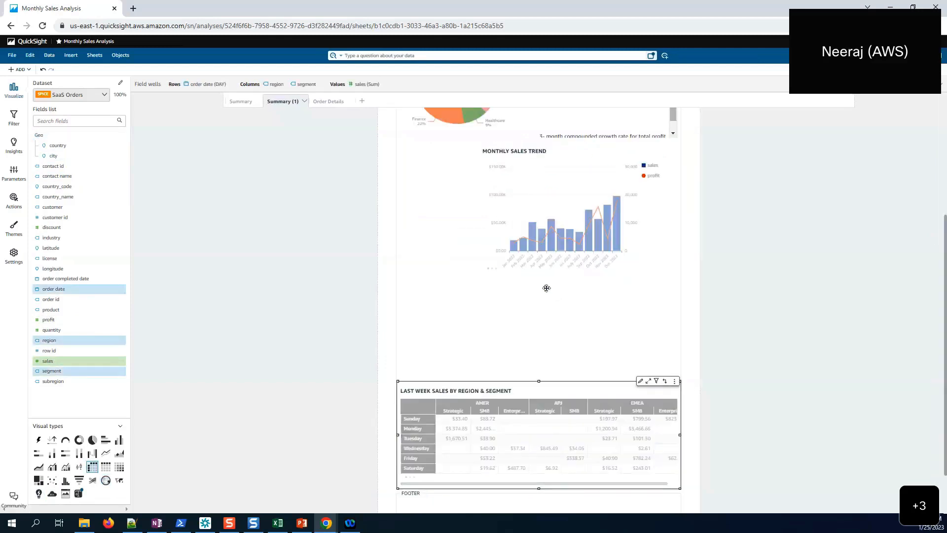
- Move the Last Week Sales table up into the empty gap below Monthly Sales Trend
drag(560, 382, 563, 295)
drag(559, 384, 555, 292)
scroll(599, 220, up, 3)
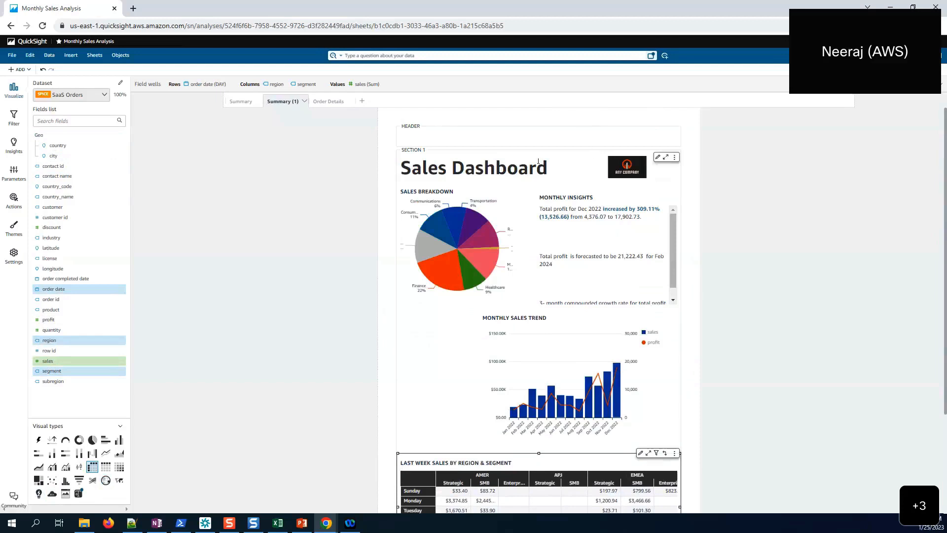
- Move the Sales Dashboard title and logo visual up into the report header
click(500, 171)
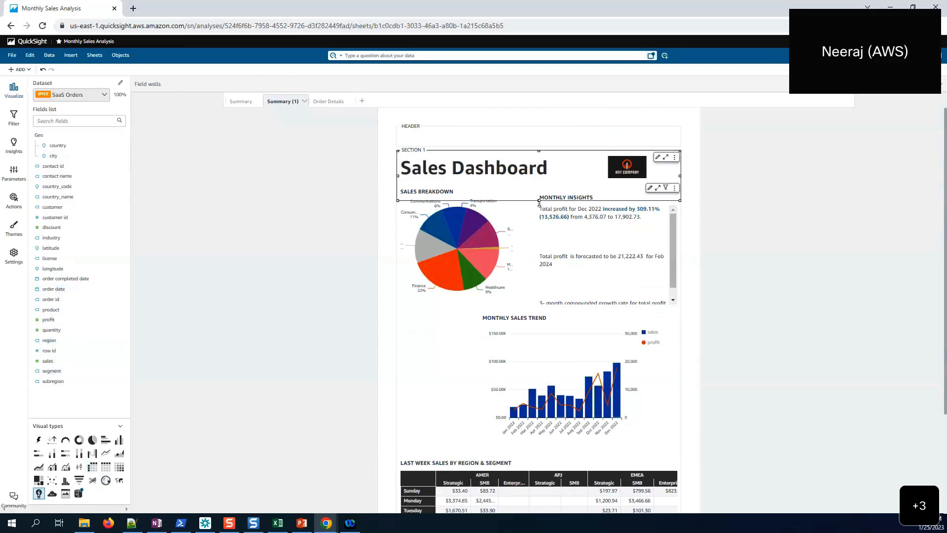
drag(538, 200, 539, 182)
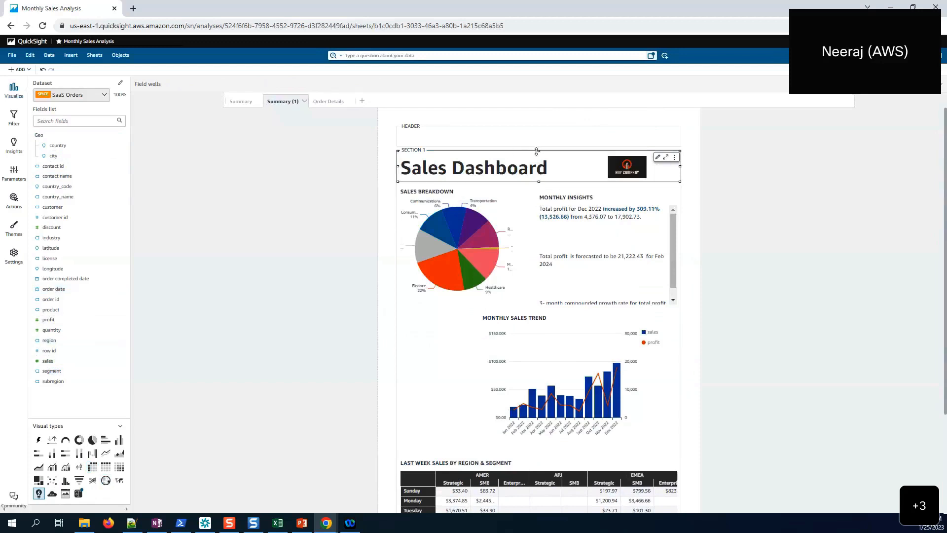
drag(546, 152, 546, 129)
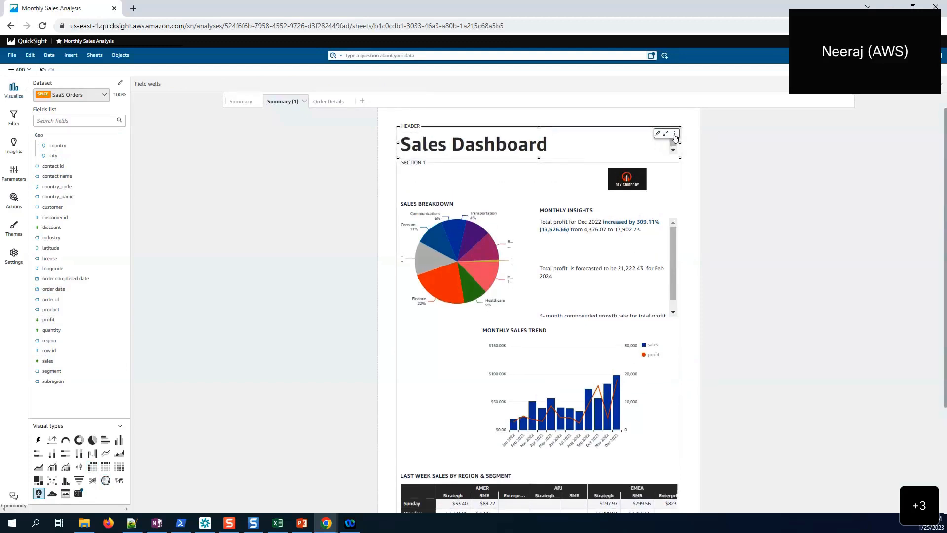
click(19, 70)
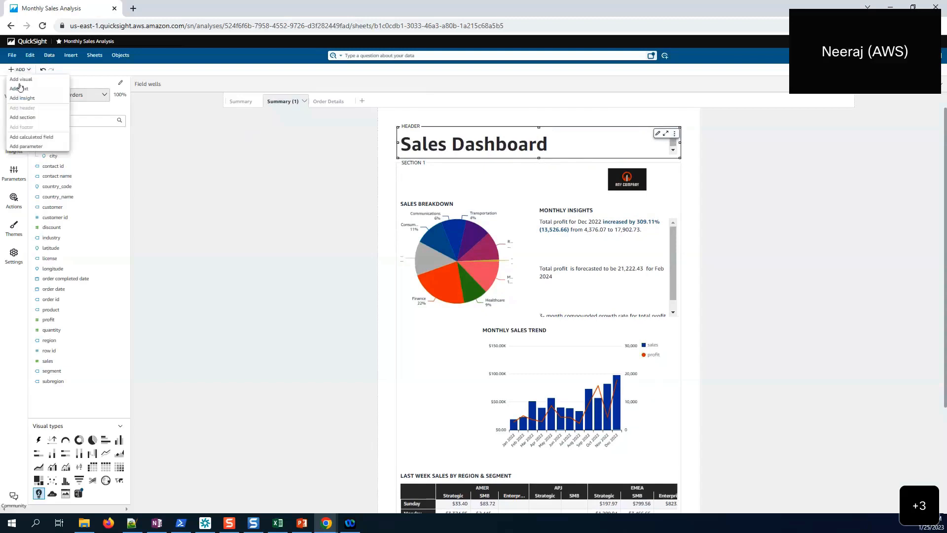
click(500, 141)
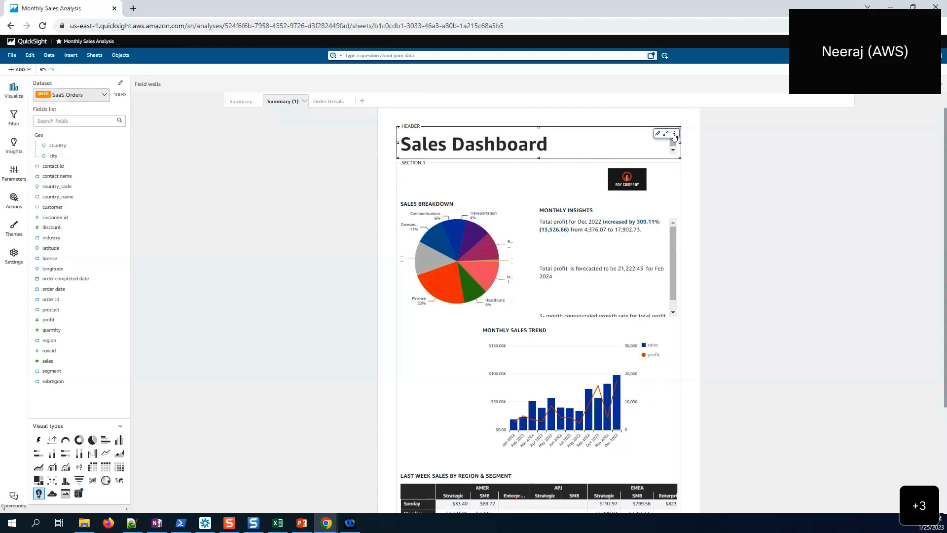
- Change the header title to 'Monthly Sales Report' styled as a centred small header
click(675, 135)
click(656, 164)
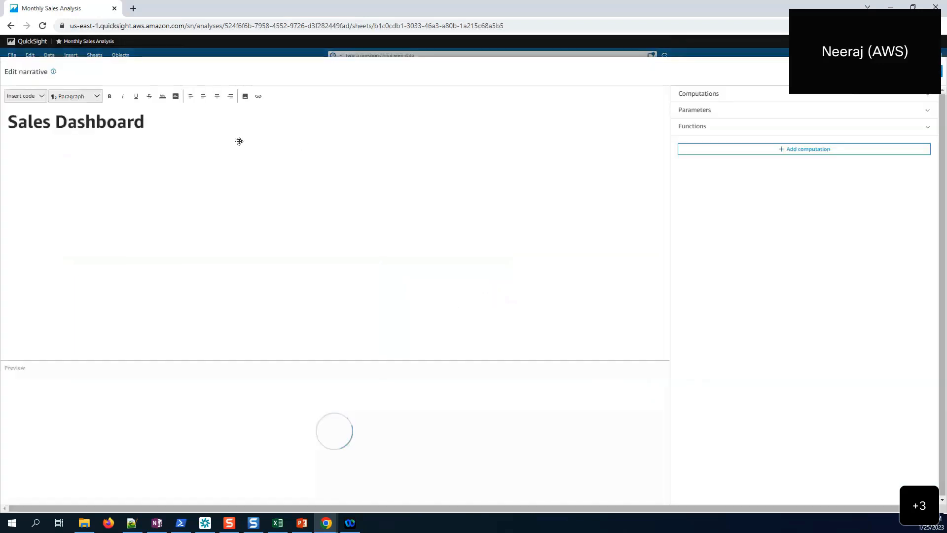
drag(184, 128, 5, 130)
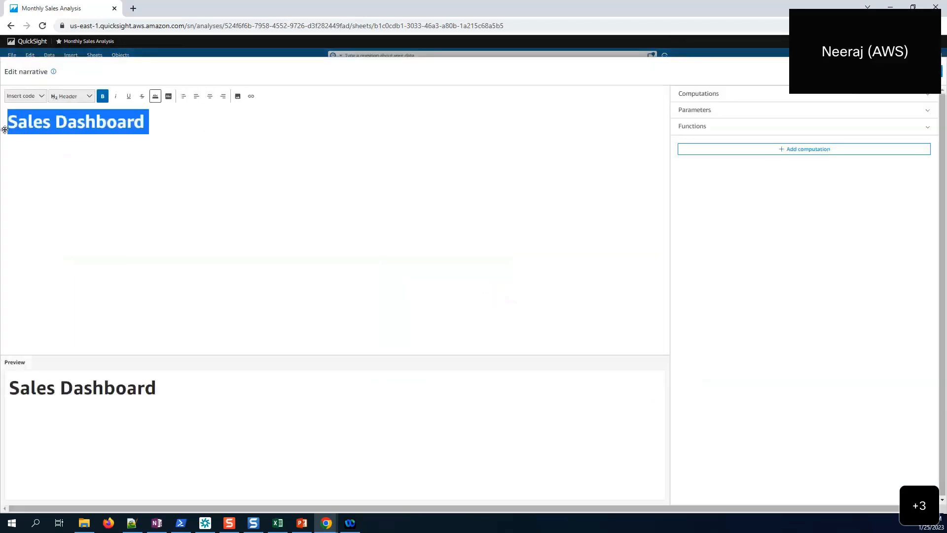
text(Monthly )
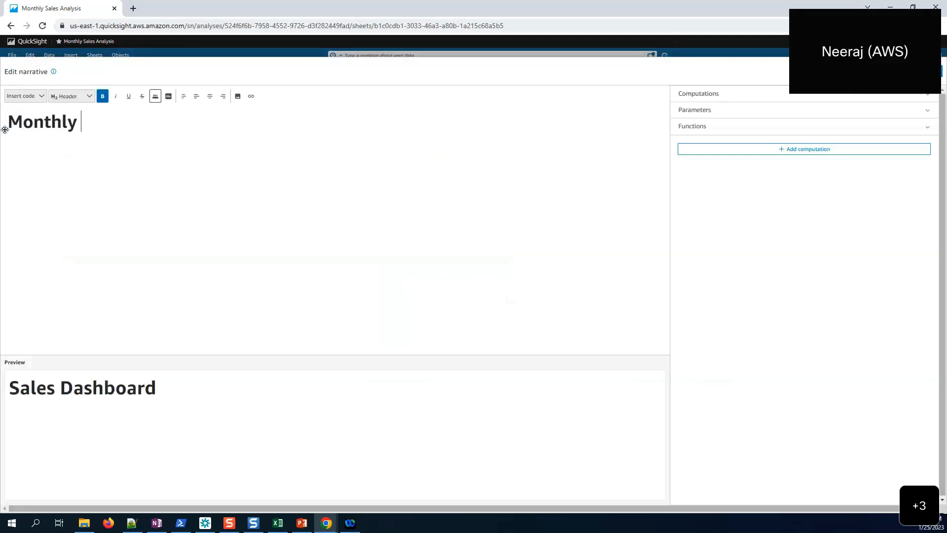
text(Sales Repor)
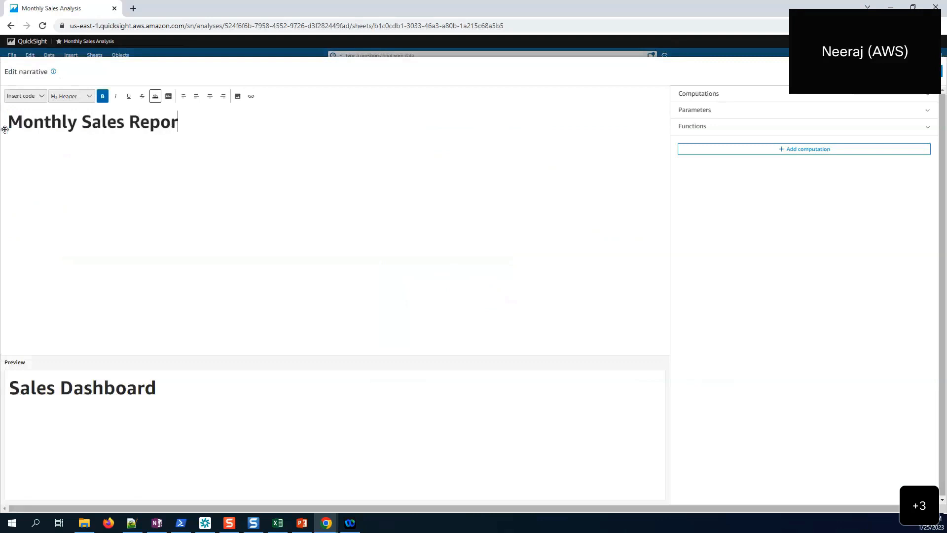
text(t)
key(ctrl+a)
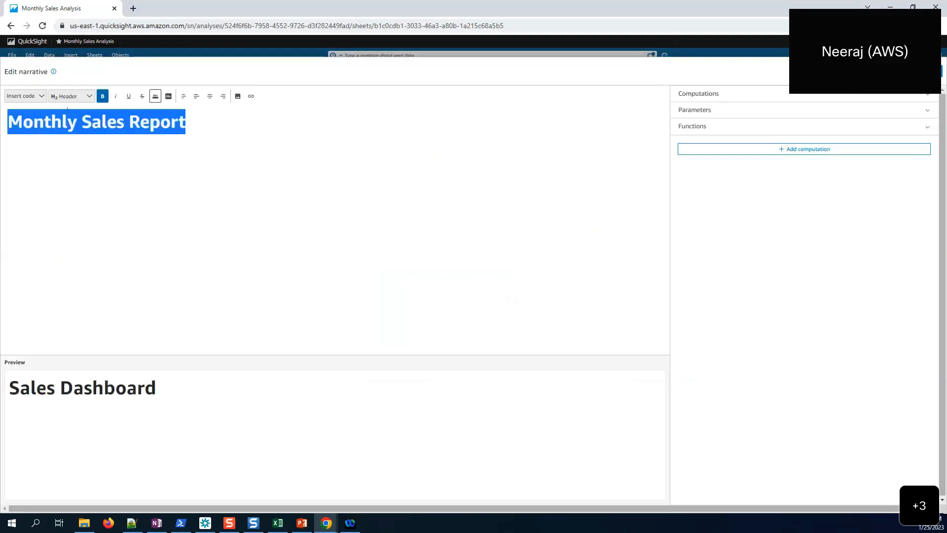
click(72, 96)
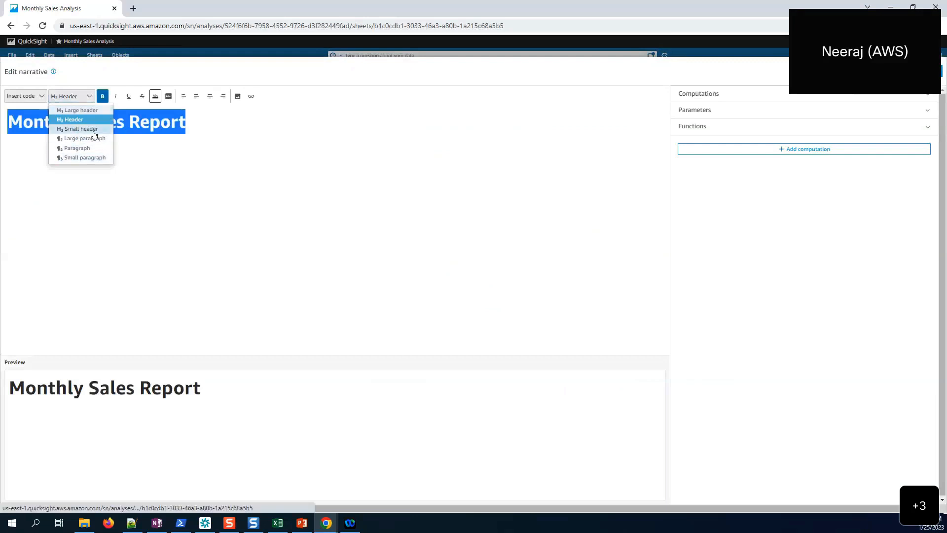
click(94, 130)
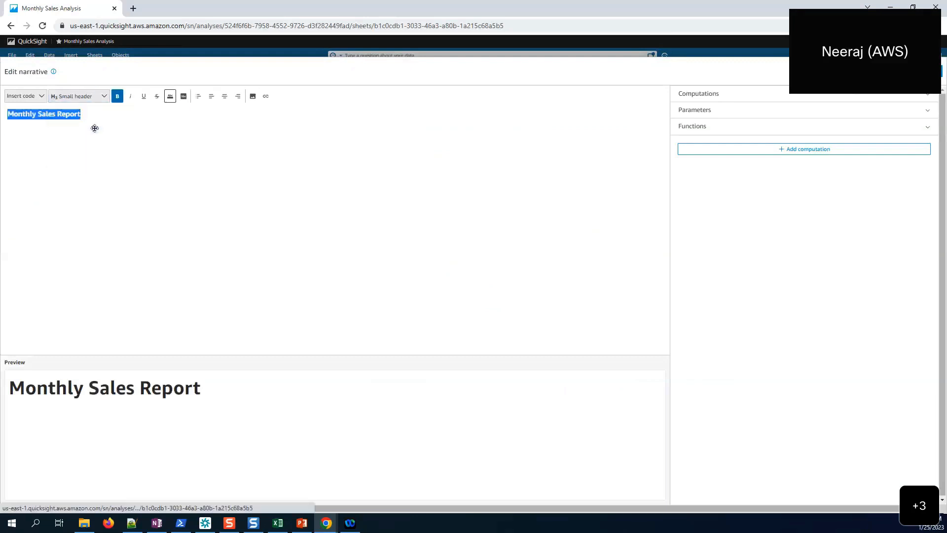
click(224, 97)
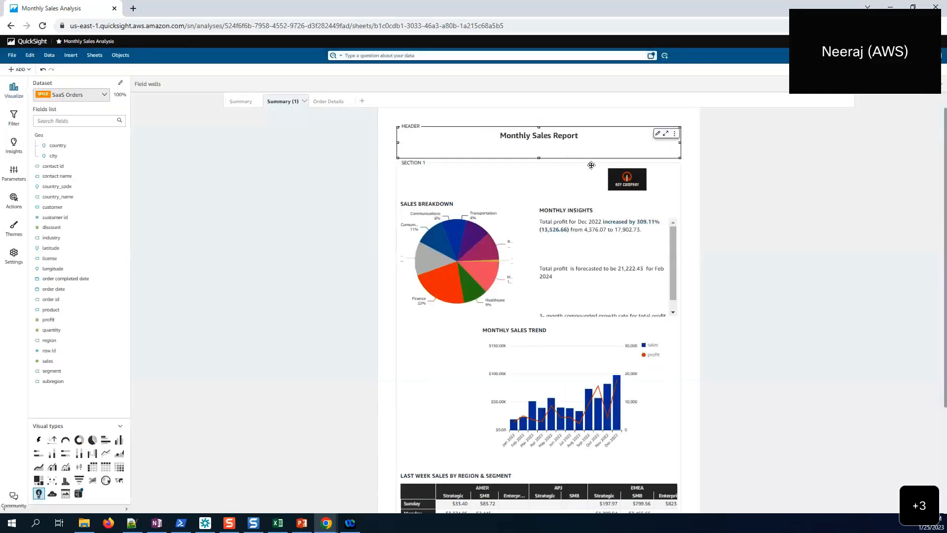
- Shrink the company logo and fit it into the header left of the title, adjusting header height
drag(538, 151, 538, 145)
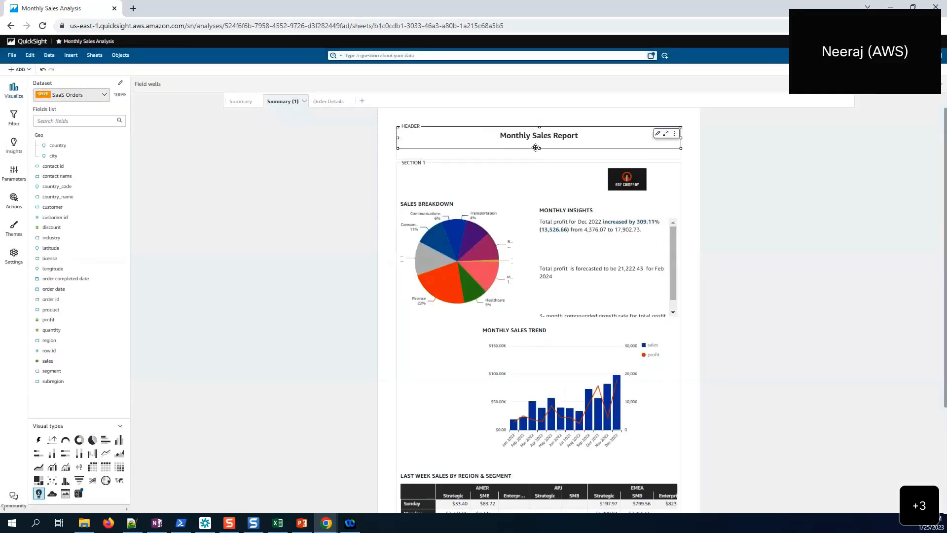
click(635, 168)
drag(677, 181, 433, 152)
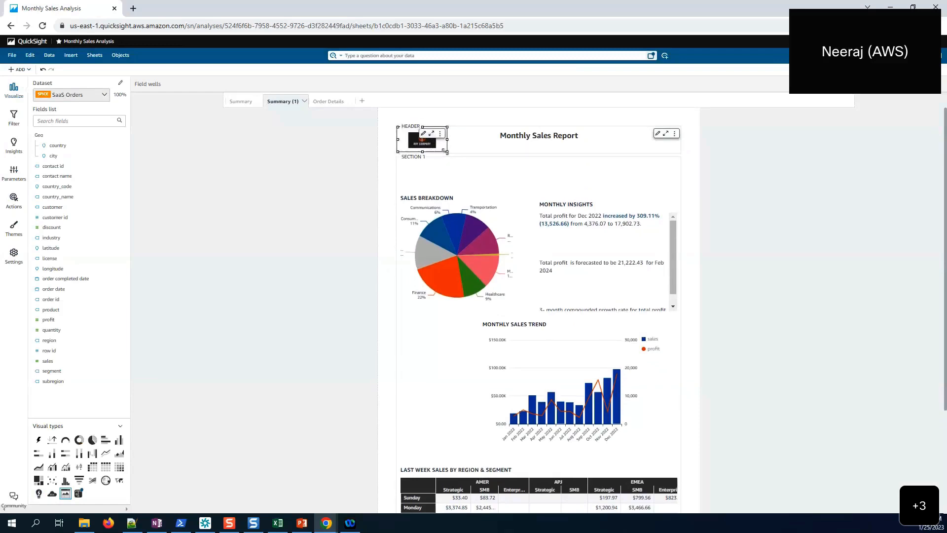
click(541, 142)
drag(541, 145, 539, 152)
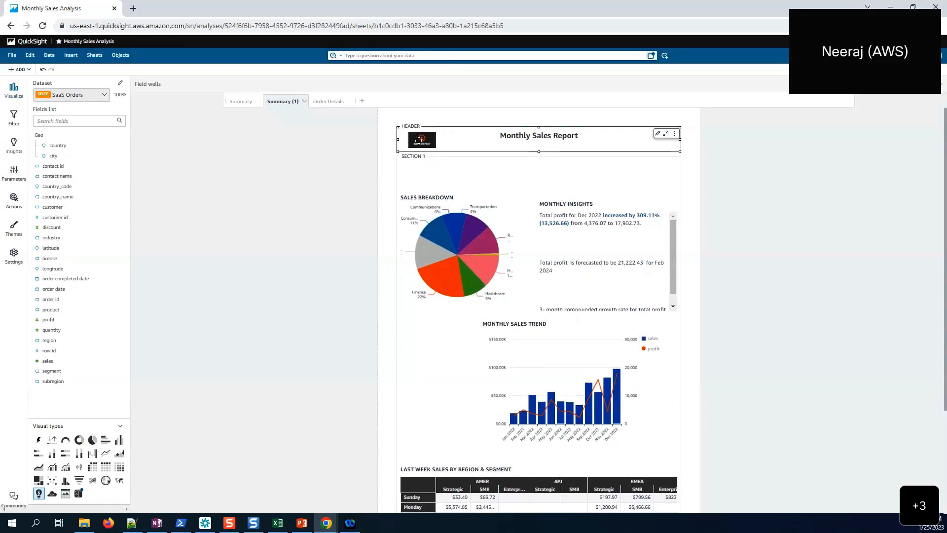
click(436, 147)
drag(447, 152, 441, 152)
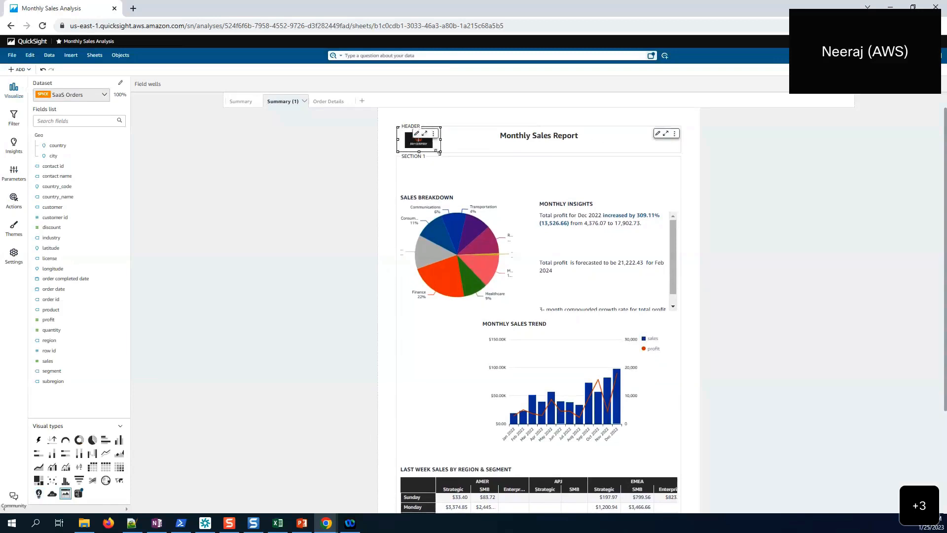
click(572, 139)
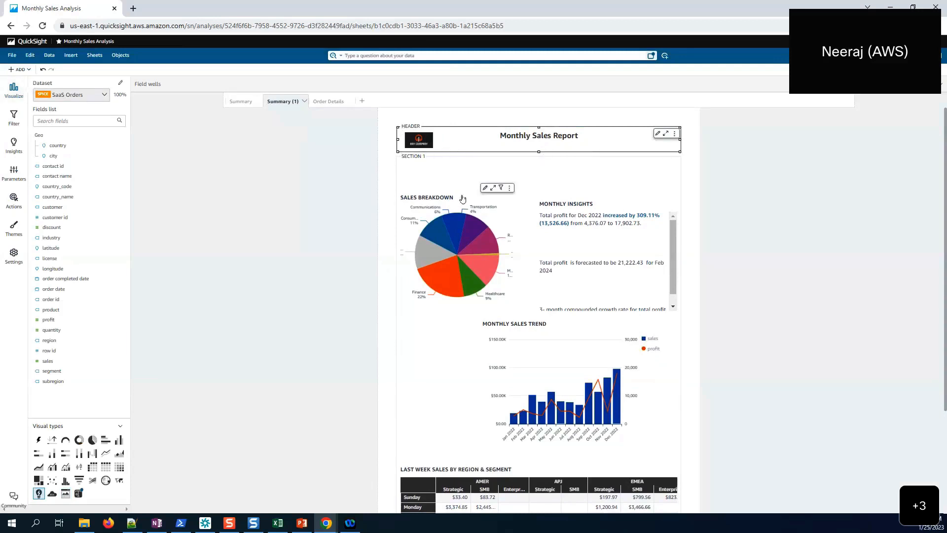
- Move the Sales Breakdown pie chart up to the top of Section 1
scroll(563, 176, down, 1)
scroll(582, 159, up, 1)
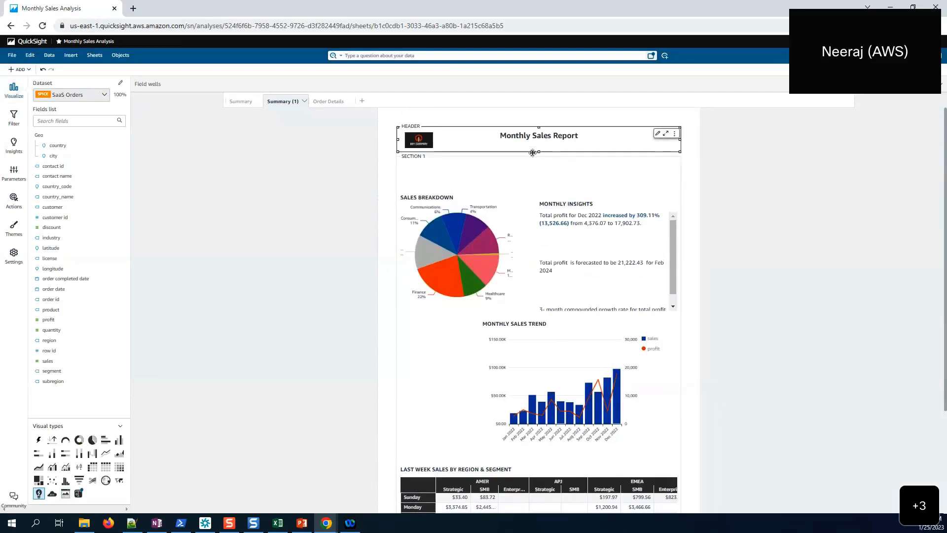
click(520, 179)
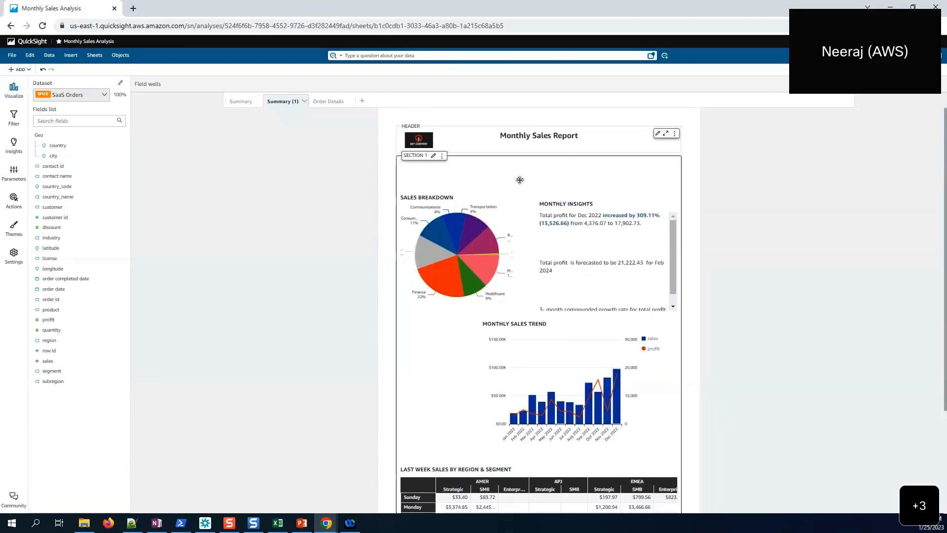
click(473, 198)
drag(431, 189, 430, 157)
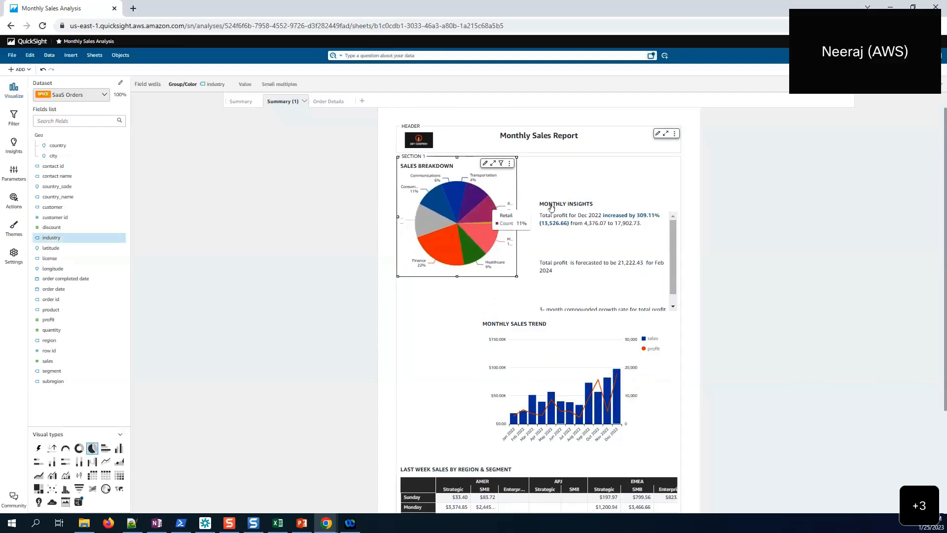
- Move the Monthly Insights visual up beside the Sales Breakdown pie and edit its narrative
click(575, 205)
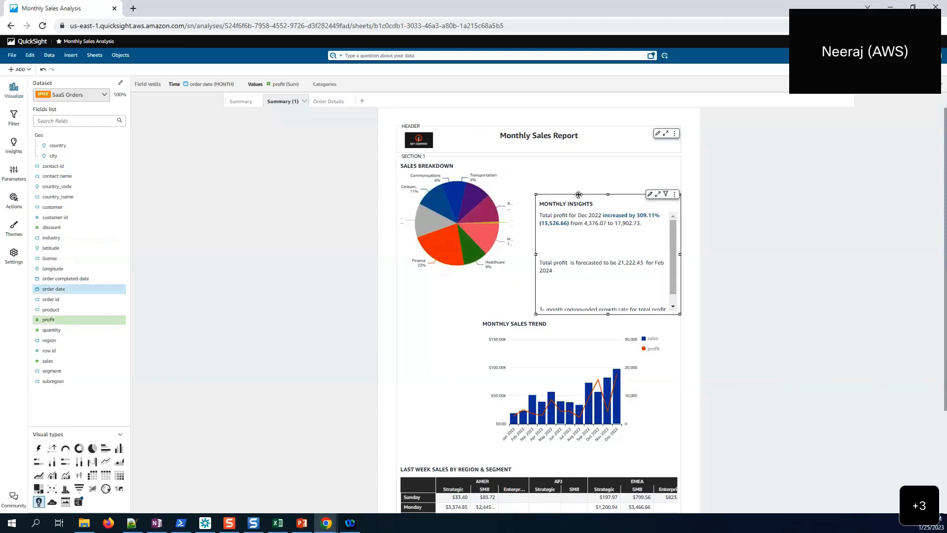
drag(579, 195, 579, 158)
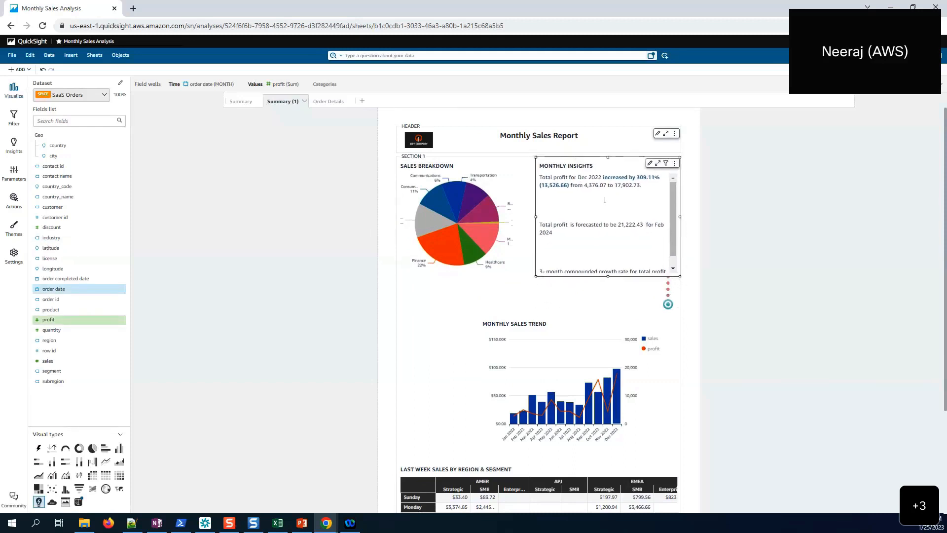
click(676, 165)
click(637, 194)
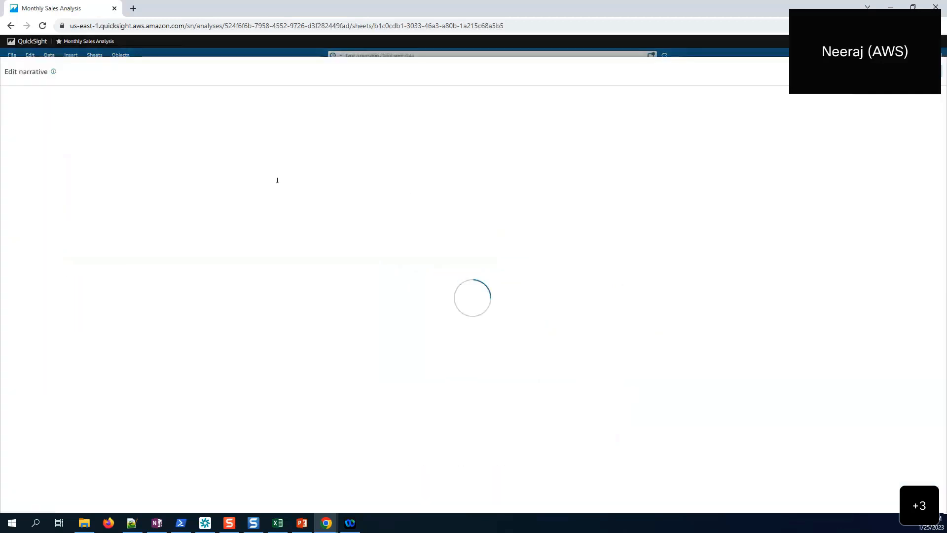
- Restyle the whole narrative as Small paragraph, delete the blank lines, and save
drag(499, 202, 97, 96)
click(97, 97)
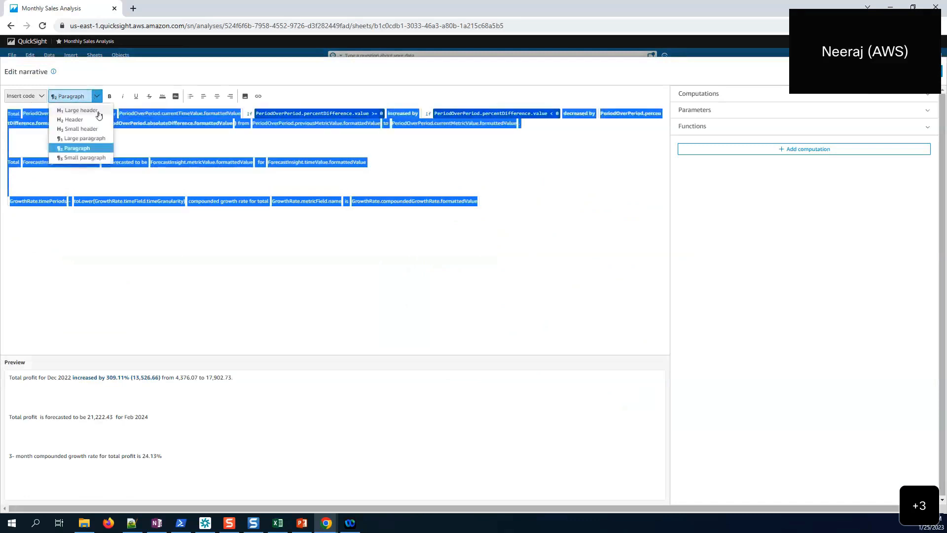
click(87, 155)
click(72, 145)
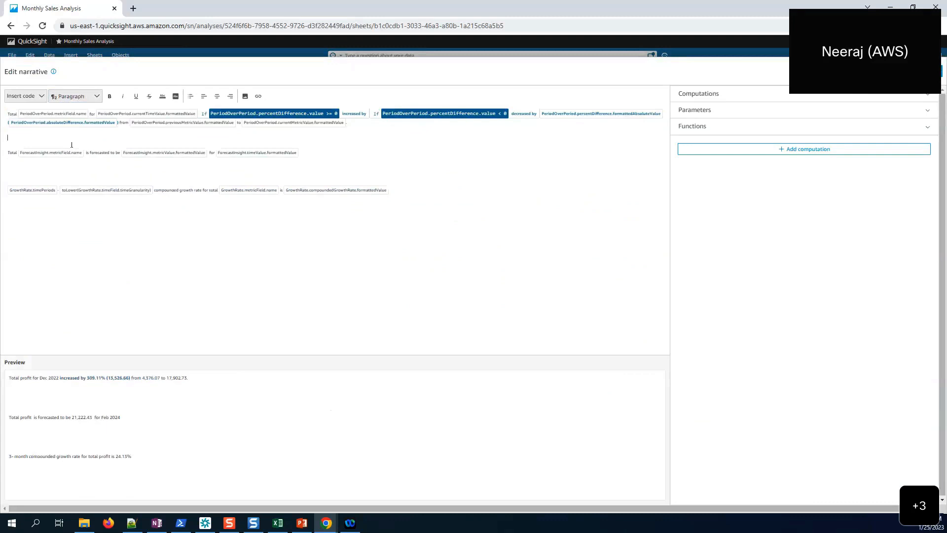
key(BackSpace)
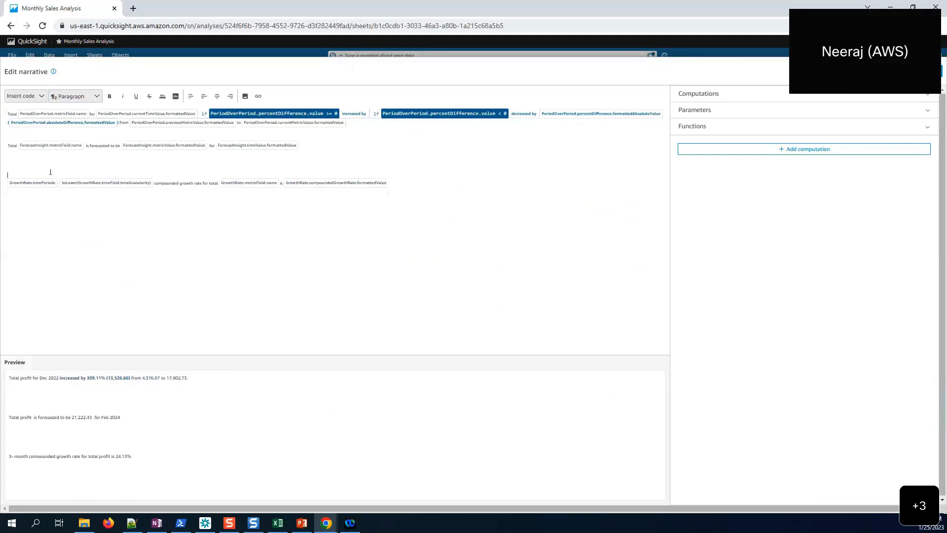
key(BackSpace)
key(BackSpace)
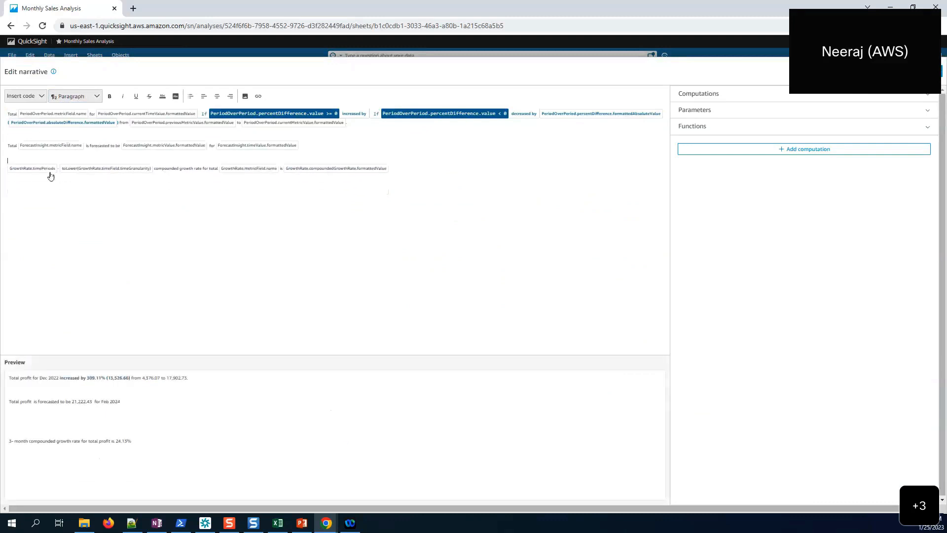
click(926, 72)
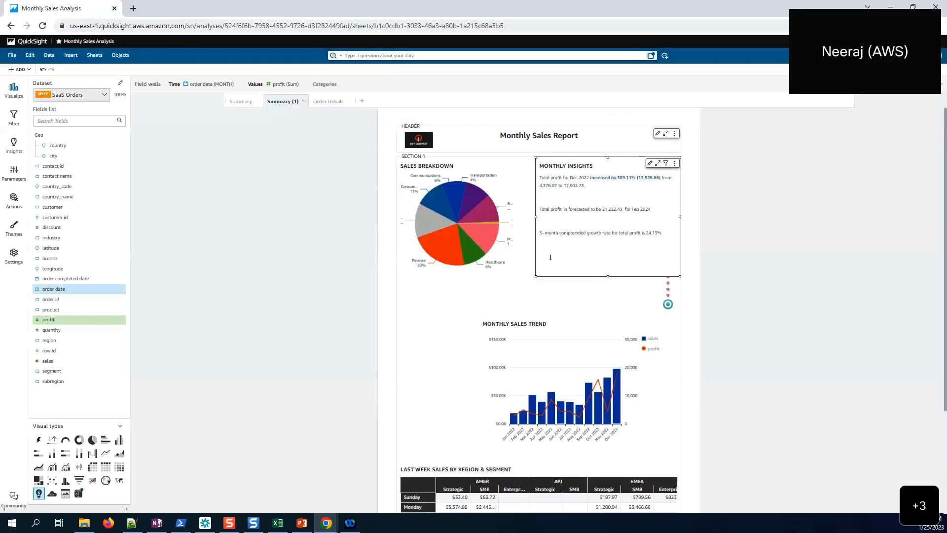
- Narrow Monthly Insights from the left and place the dotted marker graphic beside its text
drag(533, 218, 578, 218)
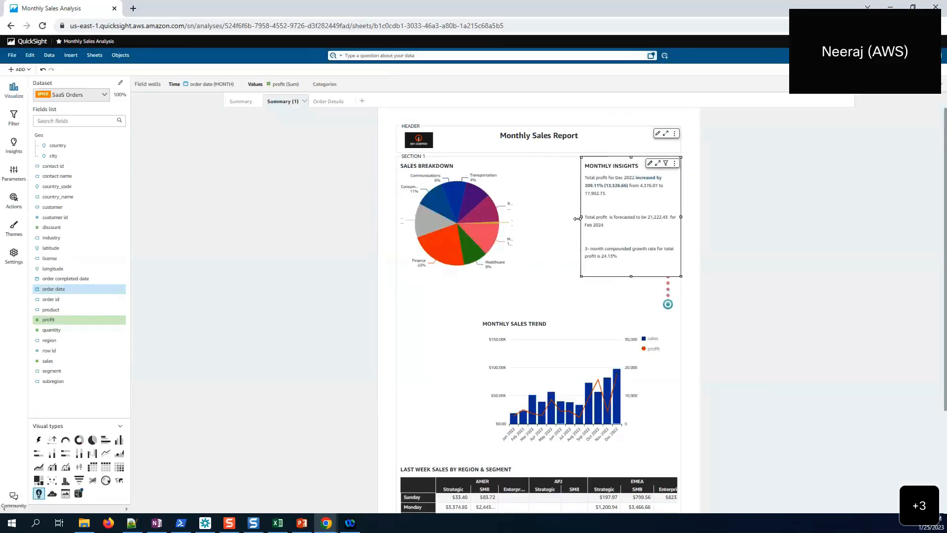
click(668, 304)
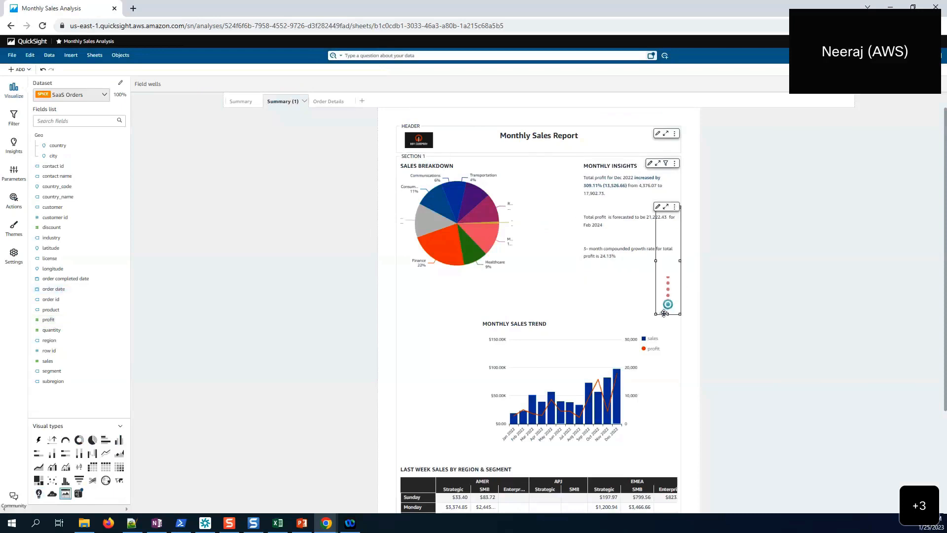
drag(664, 314, 575, 255)
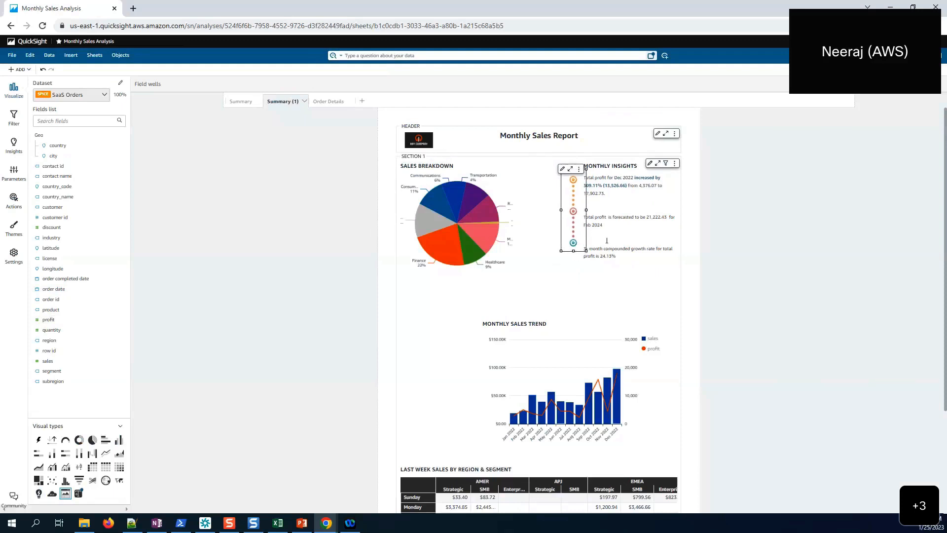
key(Down)
key(Down)
key(Down)
key(Down)
key(Down)
key(Down)
key(Down)
key(Down)
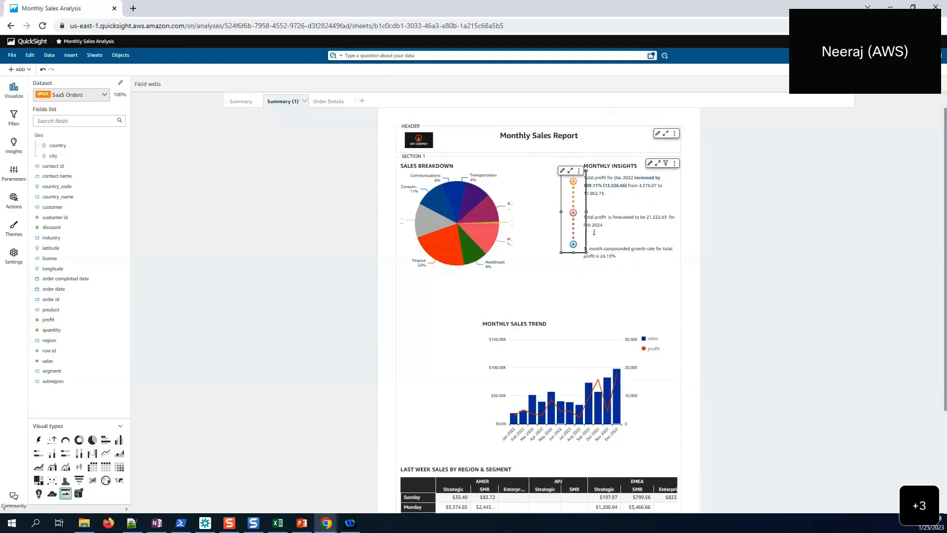
key(Right)
key(Right)
key(Right)
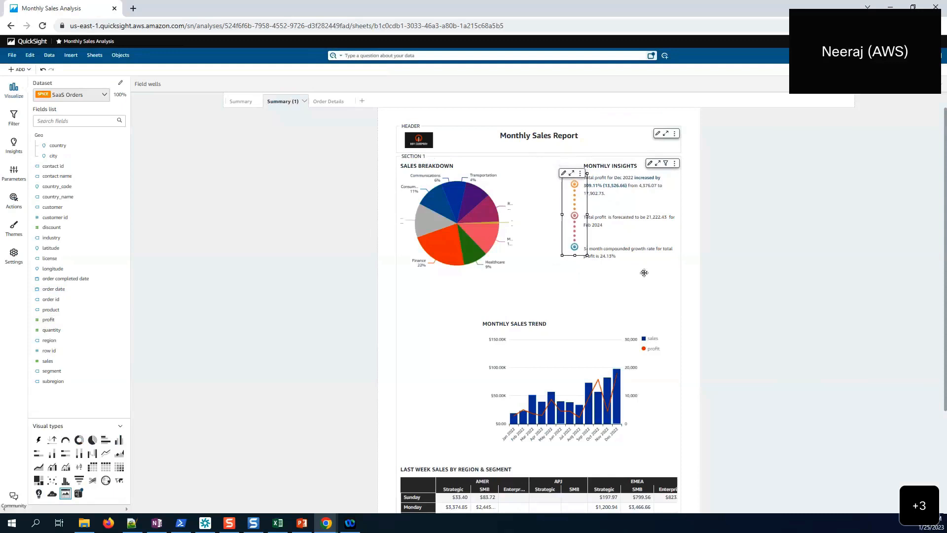
- Resize the Sales Breakdown pie wider and shorter so its industry labels read fully
click(671, 268)
click(476, 257)
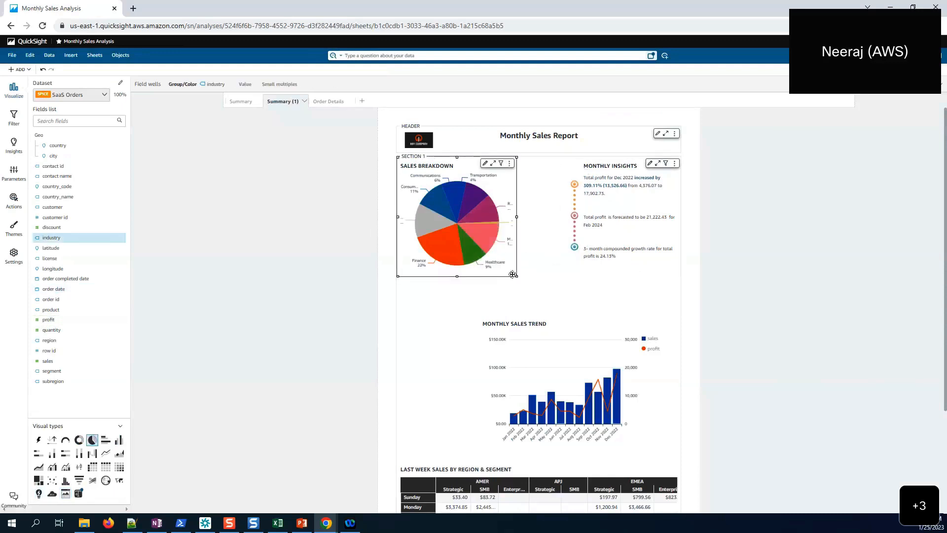
drag(516, 275, 555, 261)
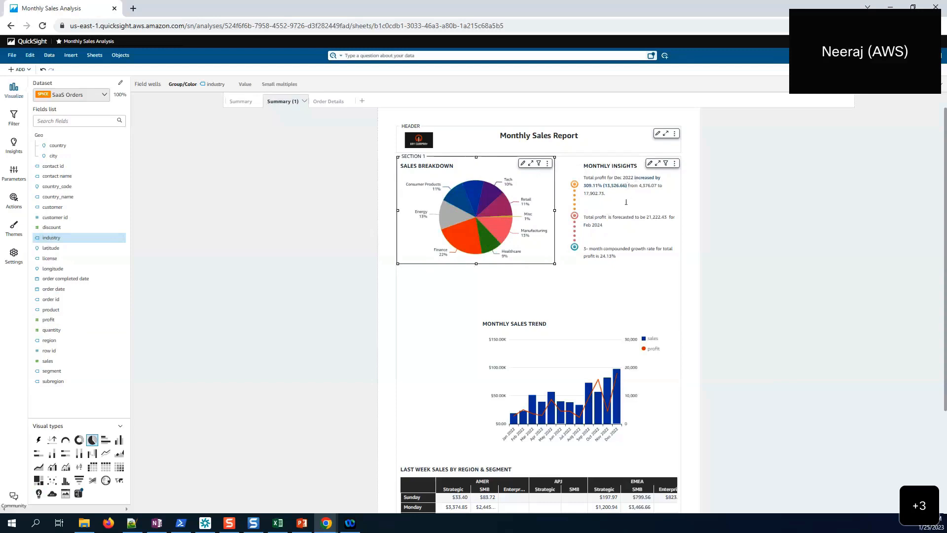
- Move the Monthly Sales Trend chart up under the pie and make it wider and shorter
scroll(625, 202, down, 2)
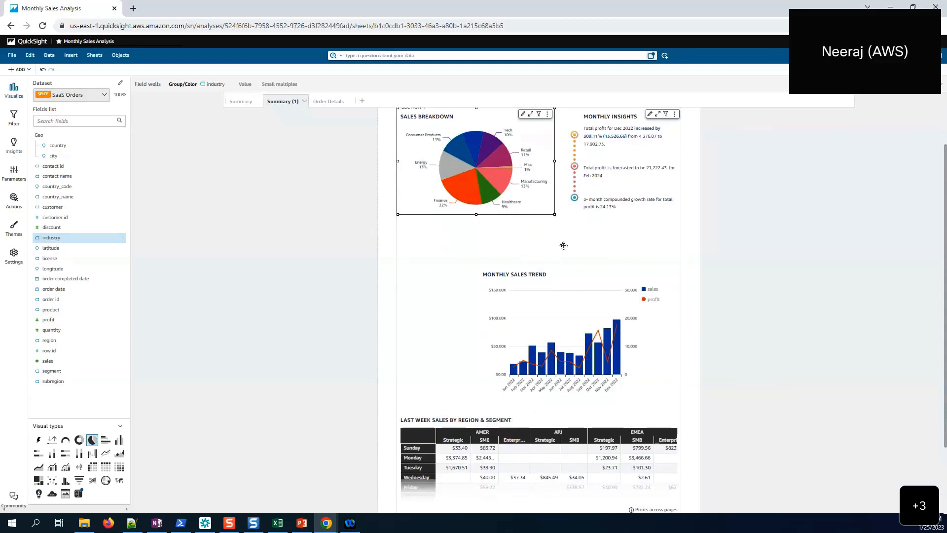
click(551, 276)
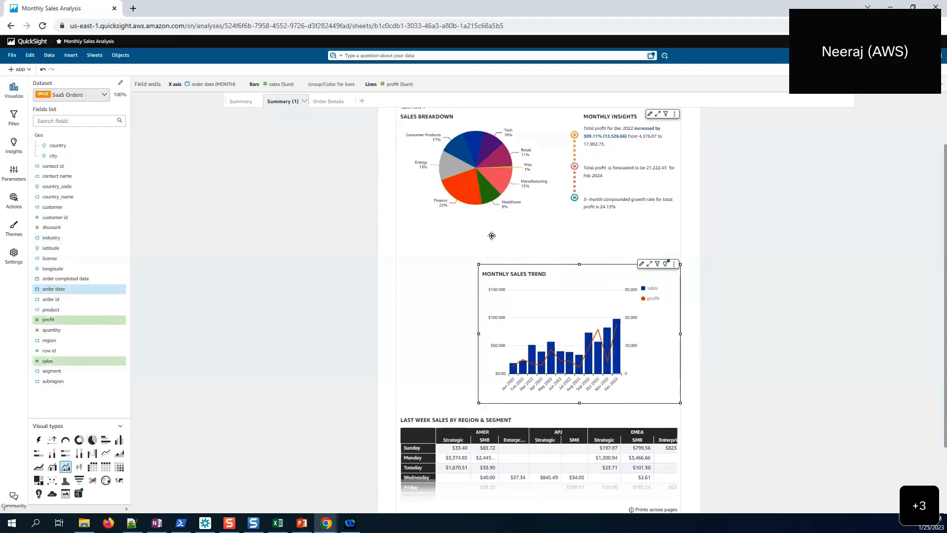
drag(492, 236, 492, 236)
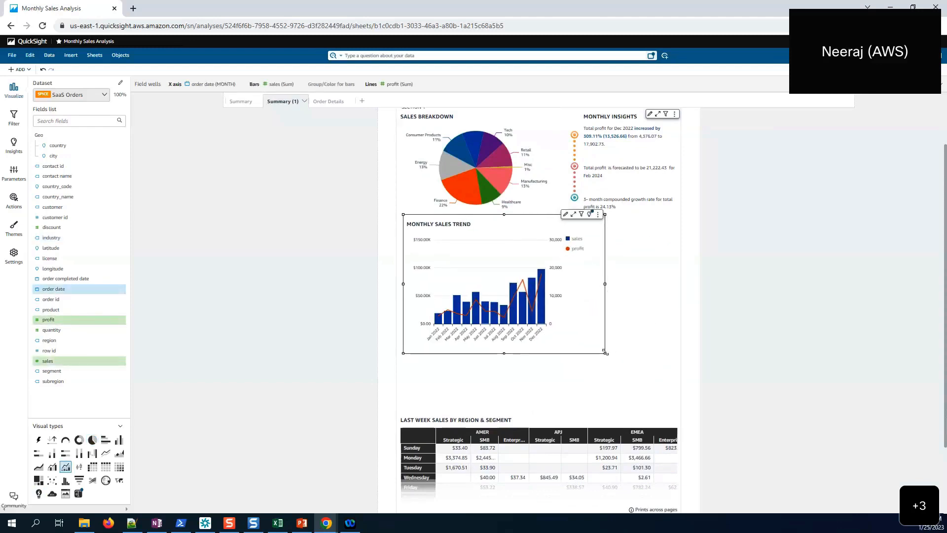
drag(605, 352, 676, 307)
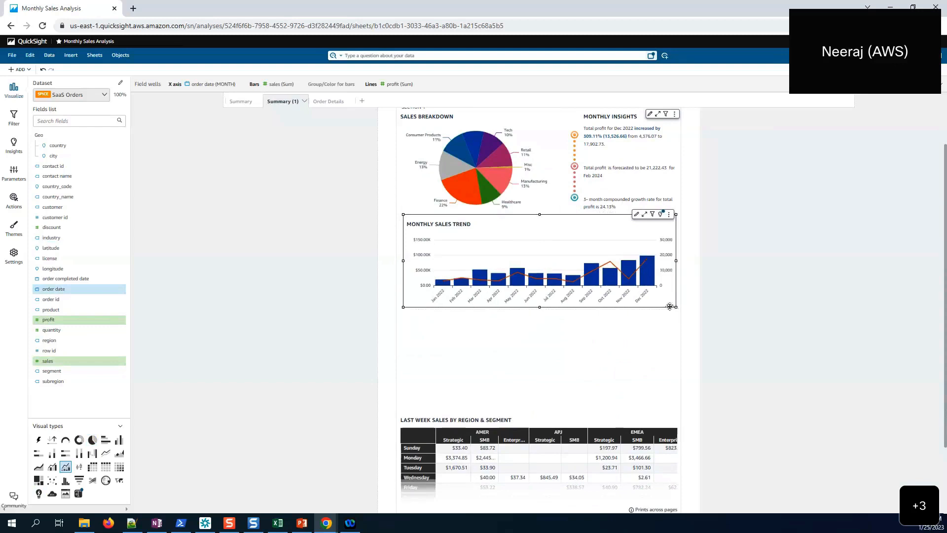
- Move the Last Week Sales table up directly beneath the trend chart
click(579, 415)
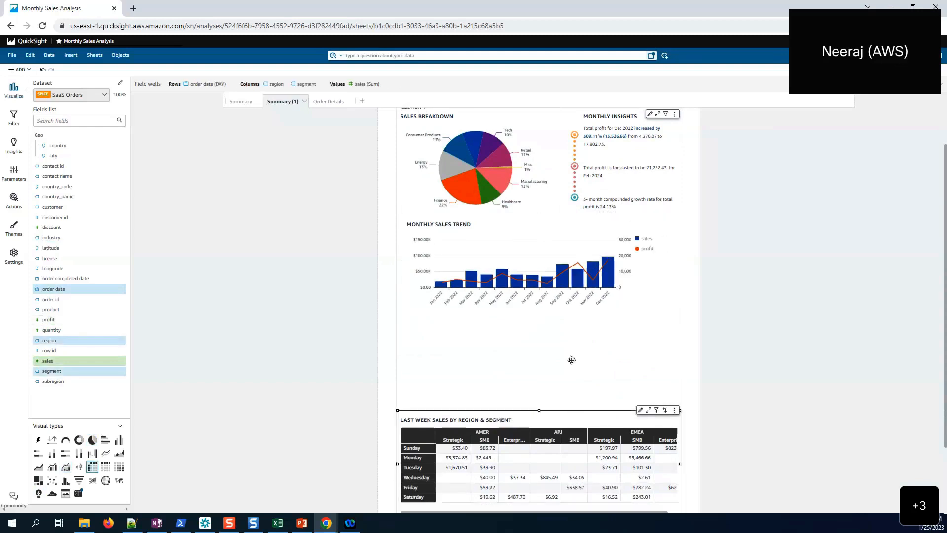
drag(572, 360, 569, 321)
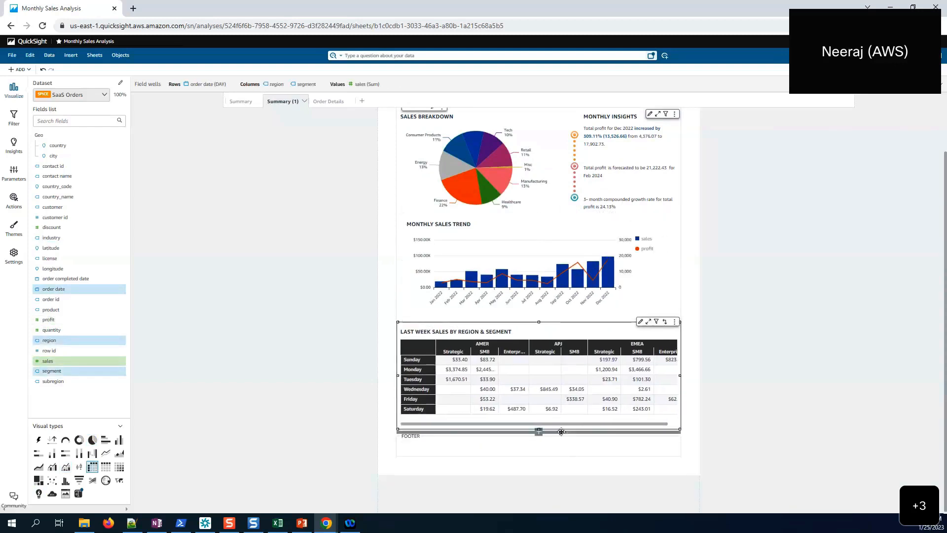
click(676, 273)
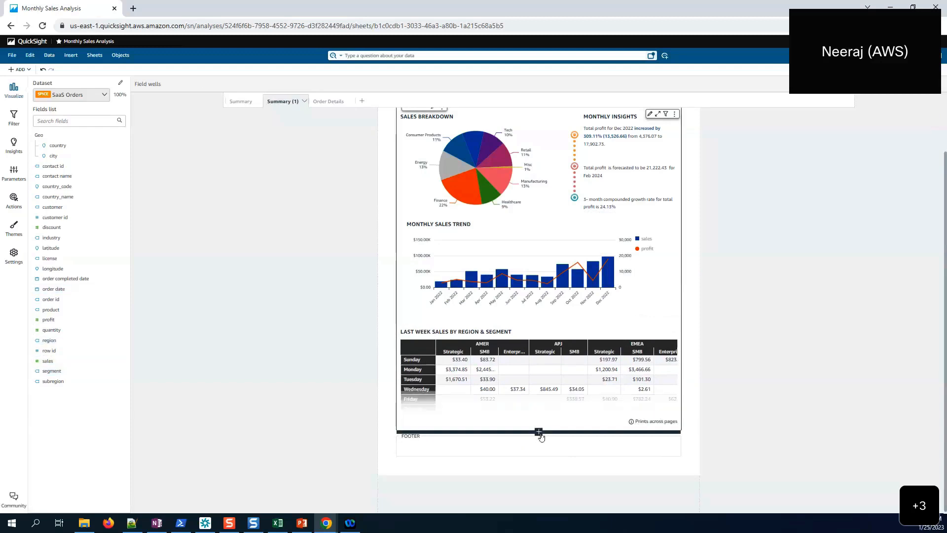
- Add empty Sections 2 and 3 above the report footer
click(540, 433)
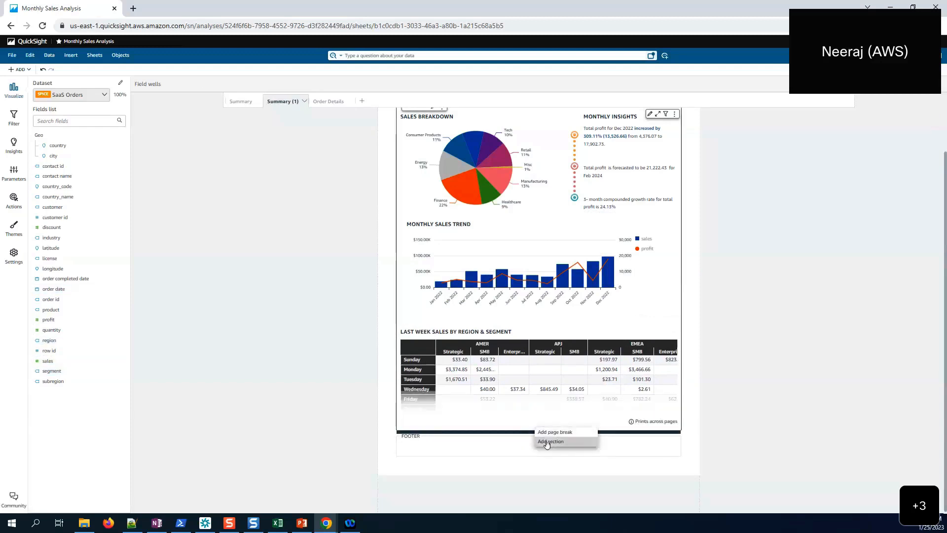
click(549, 441)
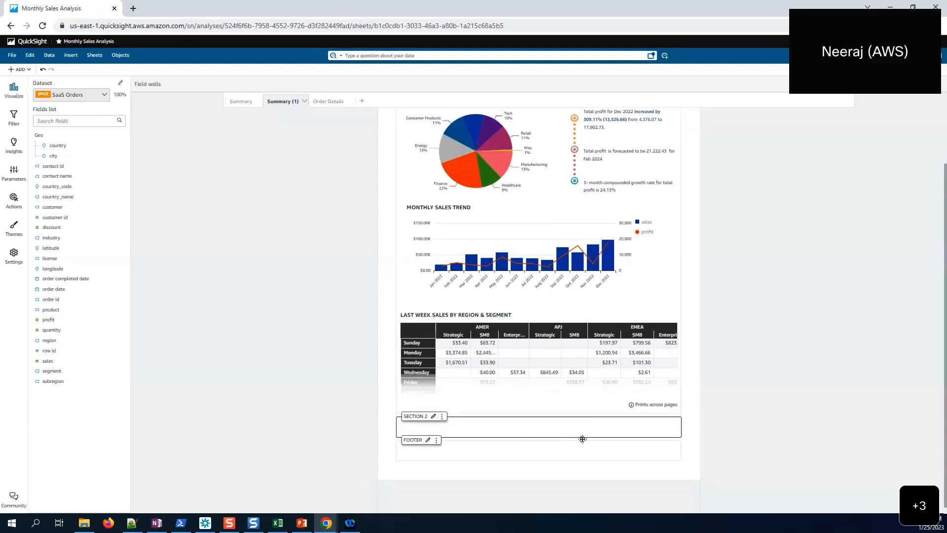
click(539, 441)
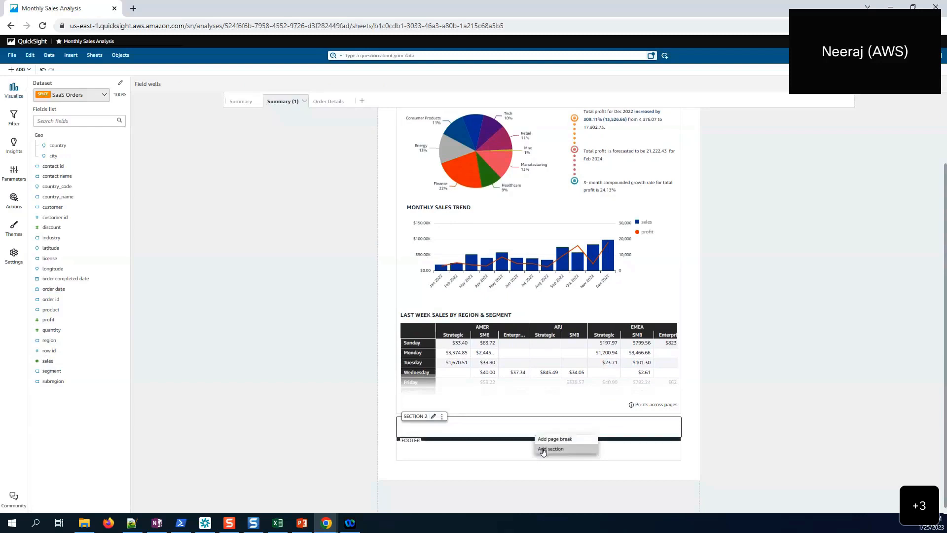
click(546, 448)
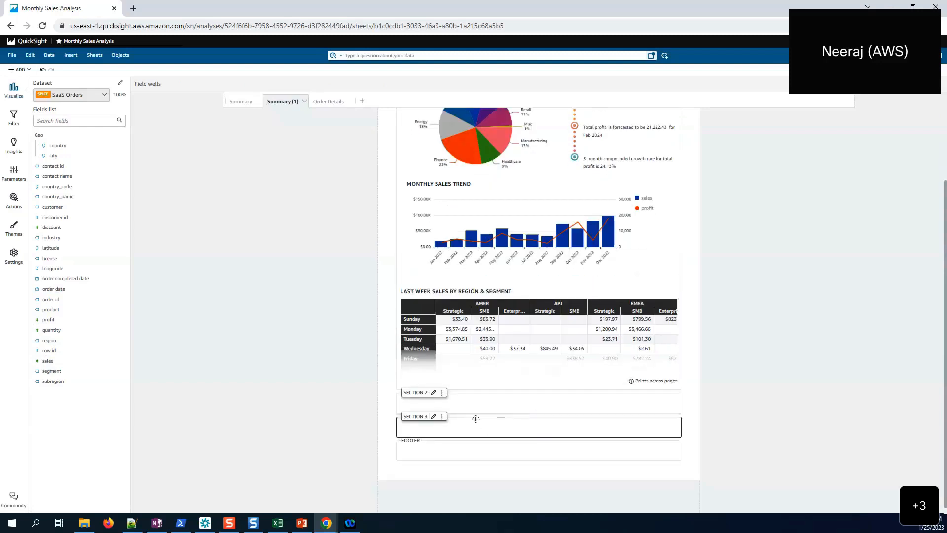
- Move the trend chart into Section 2 and the sales table into Section 3, fitting the chart's left edge
click(524, 264)
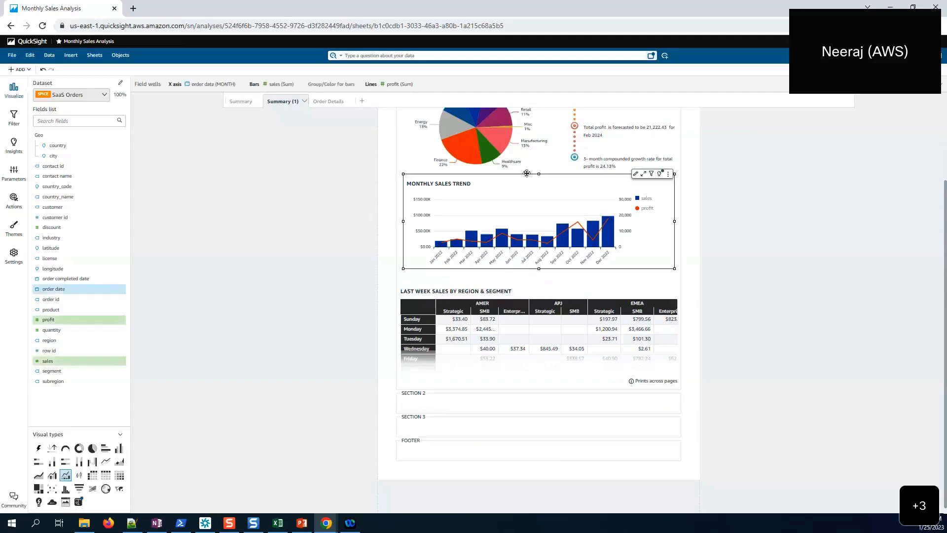
drag(527, 173, 527, 351)
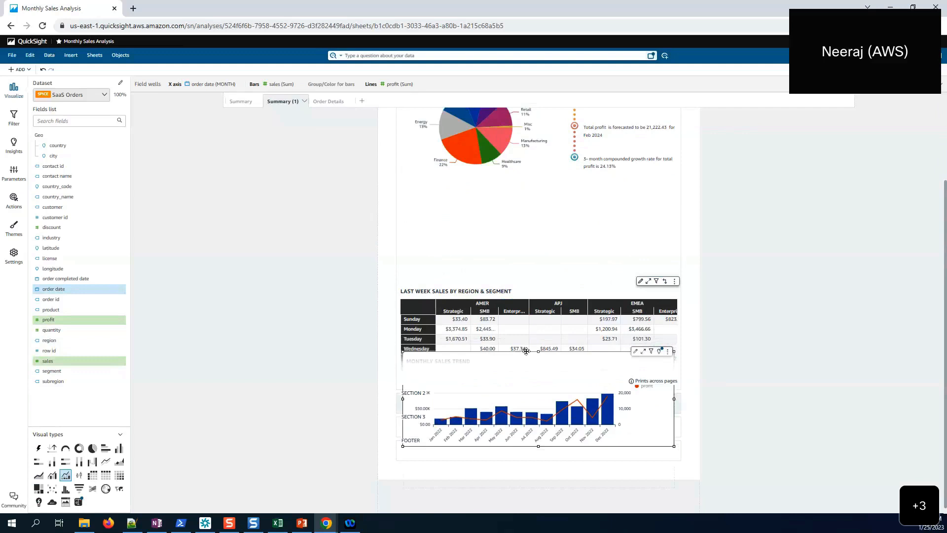
drag(526, 351, 526, 351)
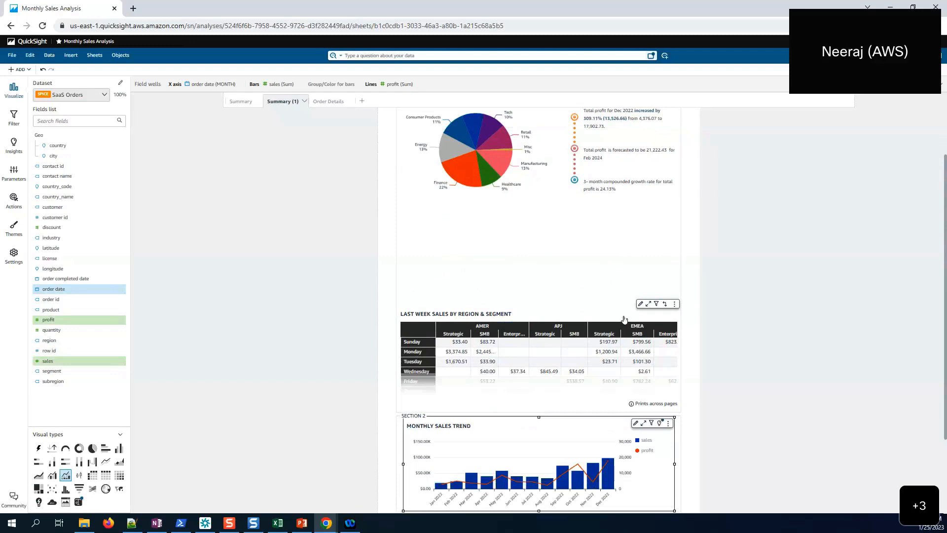
click(441, 320)
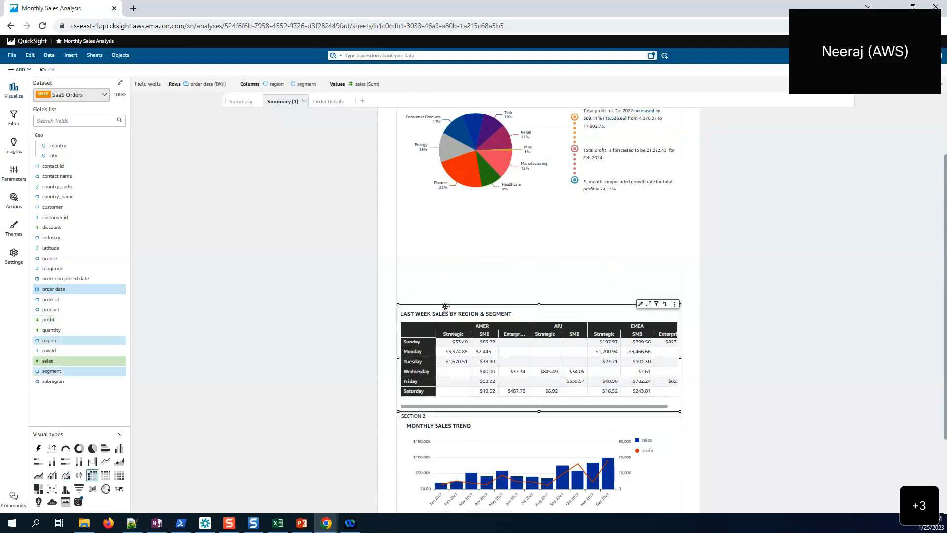
drag(446, 303, 466, 391)
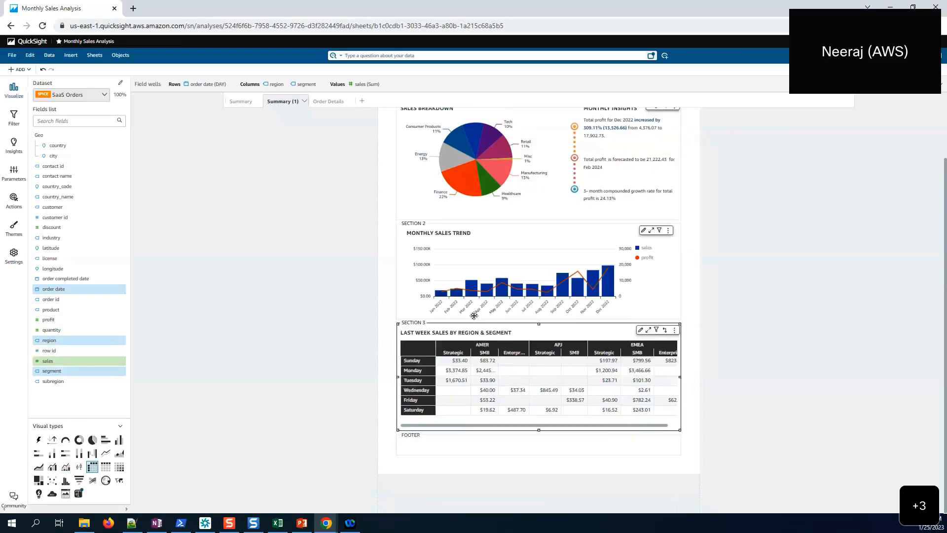
click(660, 299)
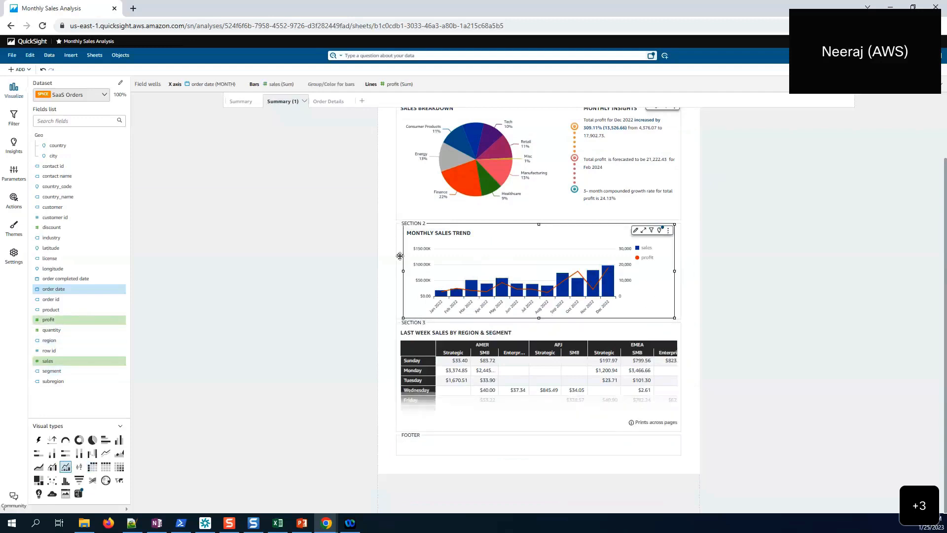
drag(403, 269, 397, 271)
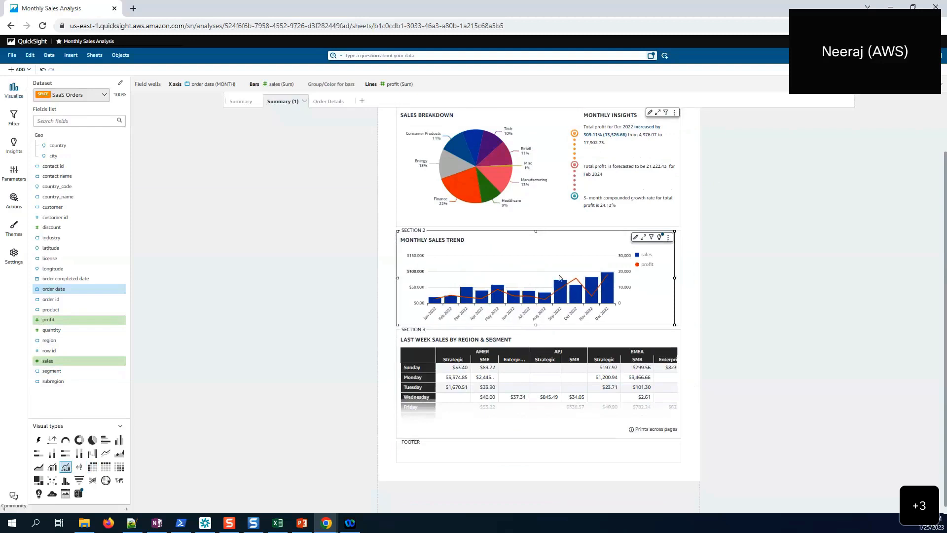
- Resize the Monthly Sales Trend chart to 720 wide by 208 tall using its Placement settings
click(635, 238)
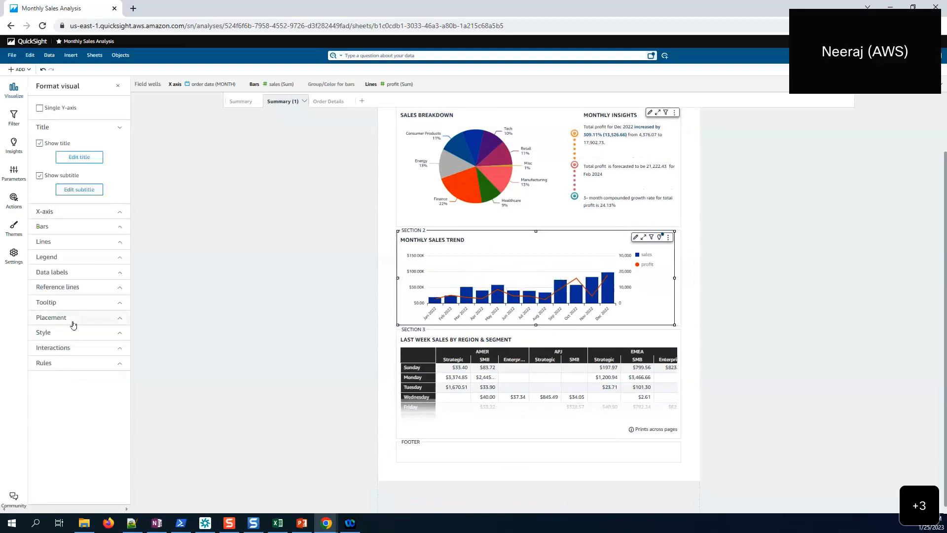
click(73, 318)
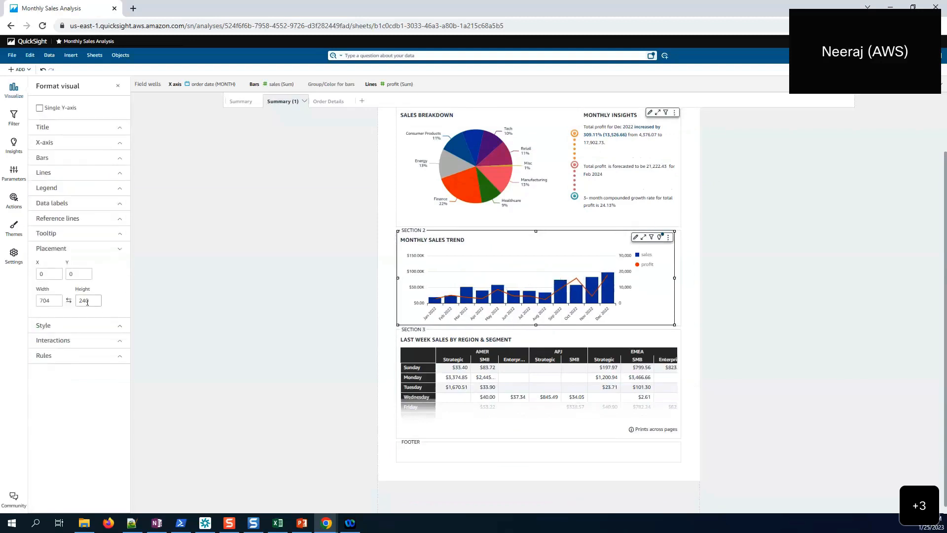
drag(92, 301, 80, 300)
drag(673, 322, 678, 323)
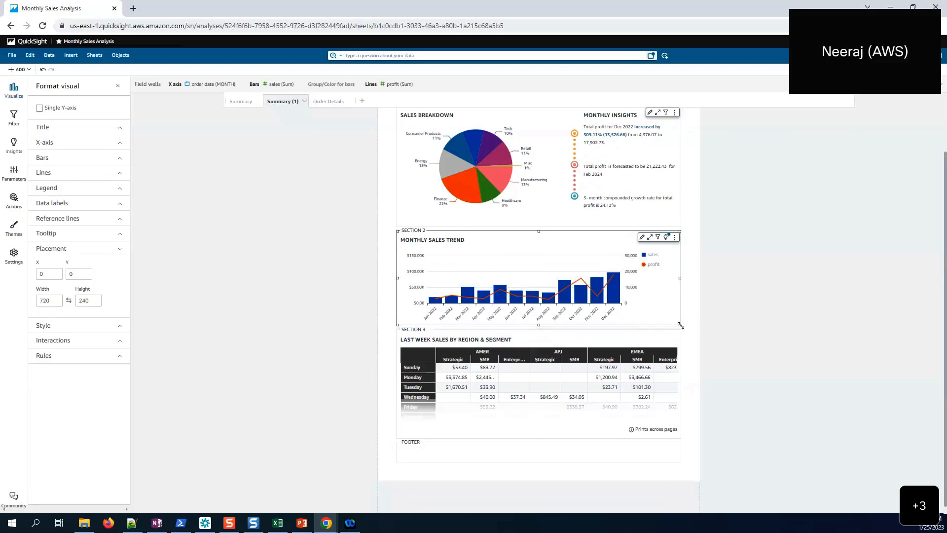
drag(678, 320, 680, 327)
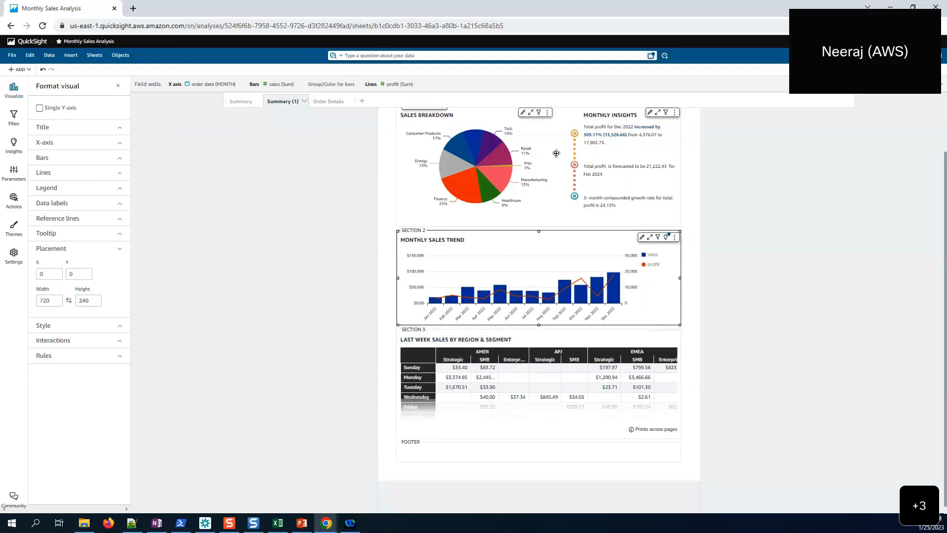
click(586, 343)
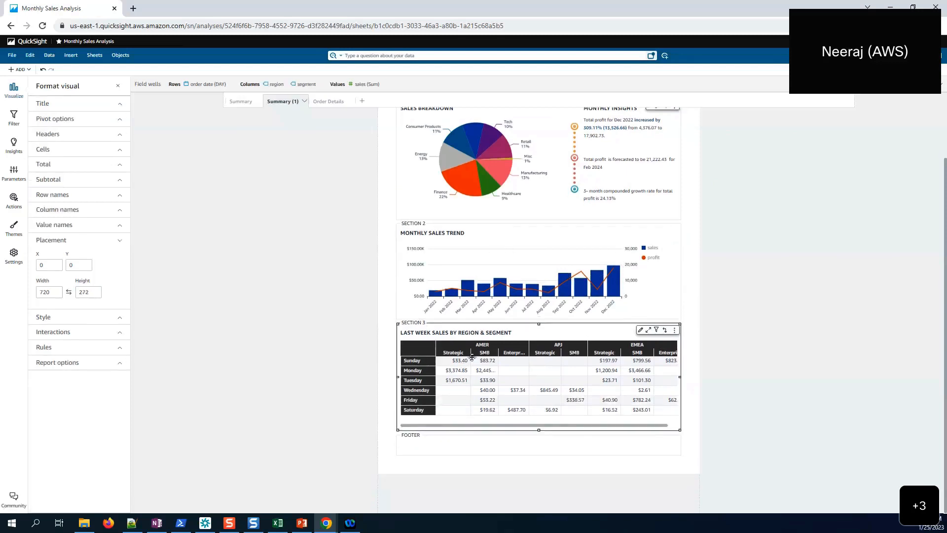
- Add an empty Section 4 and rename the Summary (1) sheet to 'Monthly Sales Report'
click(539, 433)
click(551, 447)
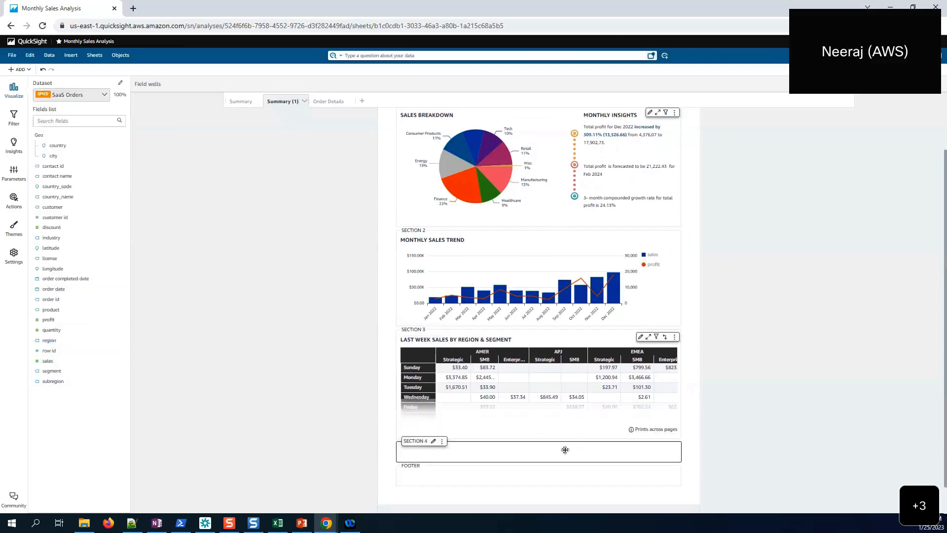
scroll(565, 453, down, 1)
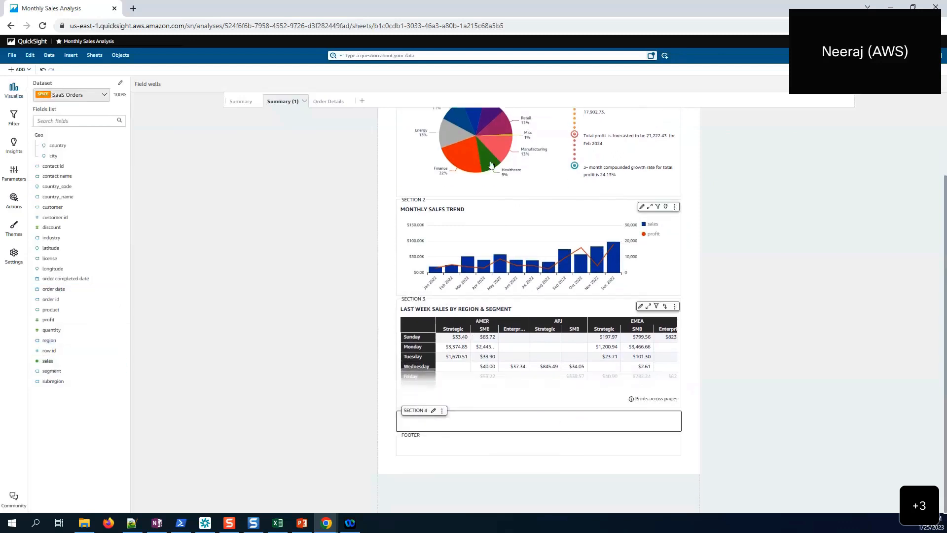
double_click(280, 102)
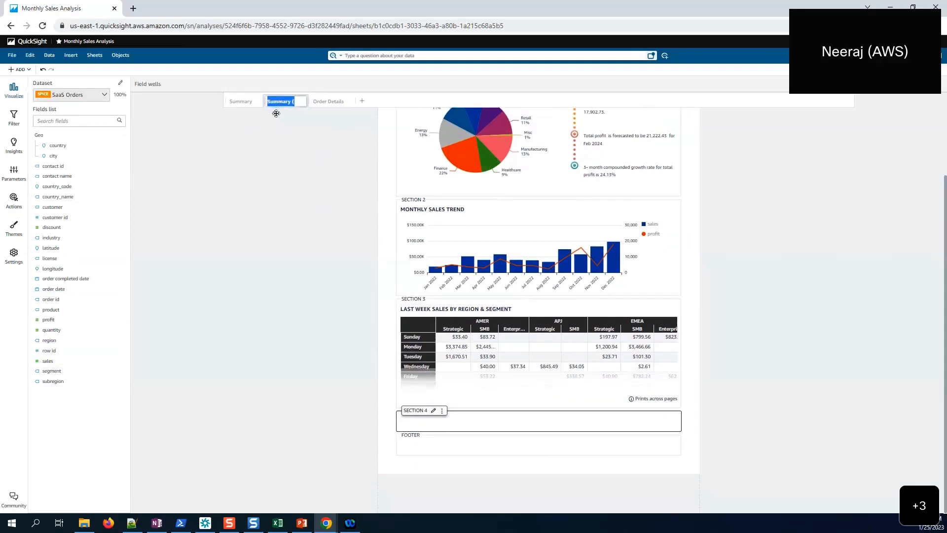
text(Mo)
text(nthly Sales Rep)
text(ort)
click(332, 146)
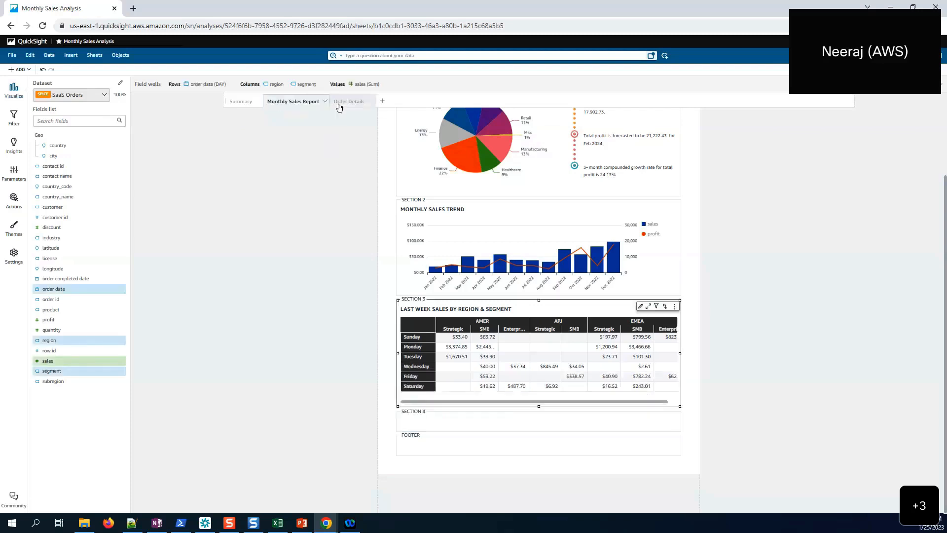
- Duplicate the Order Details table from its sheet into the Monthly Sales Report sheet
click(336, 103)
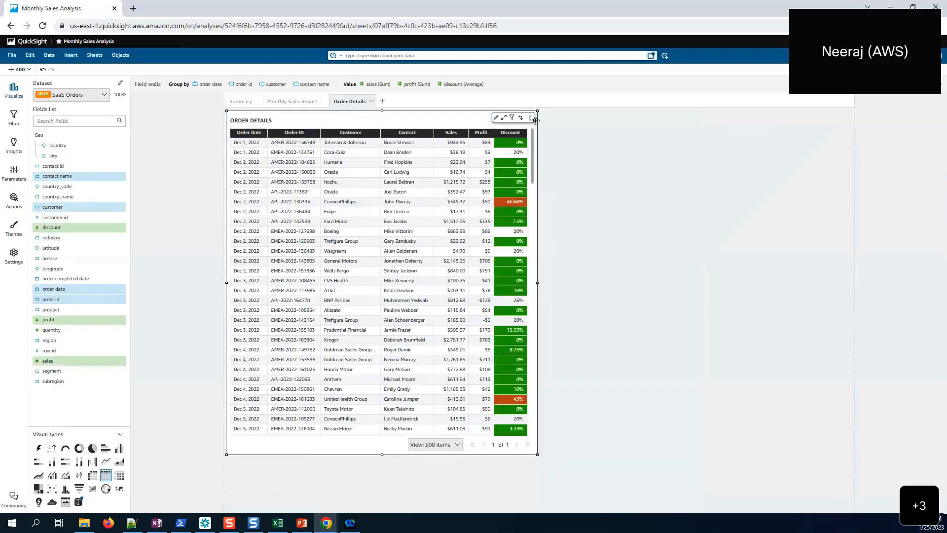
click(531, 119)
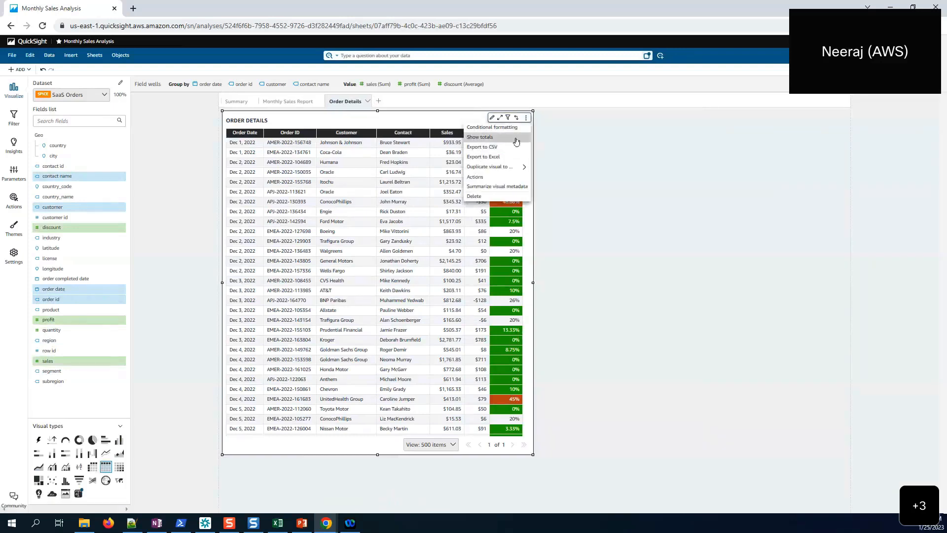
mouse_move(510, 170)
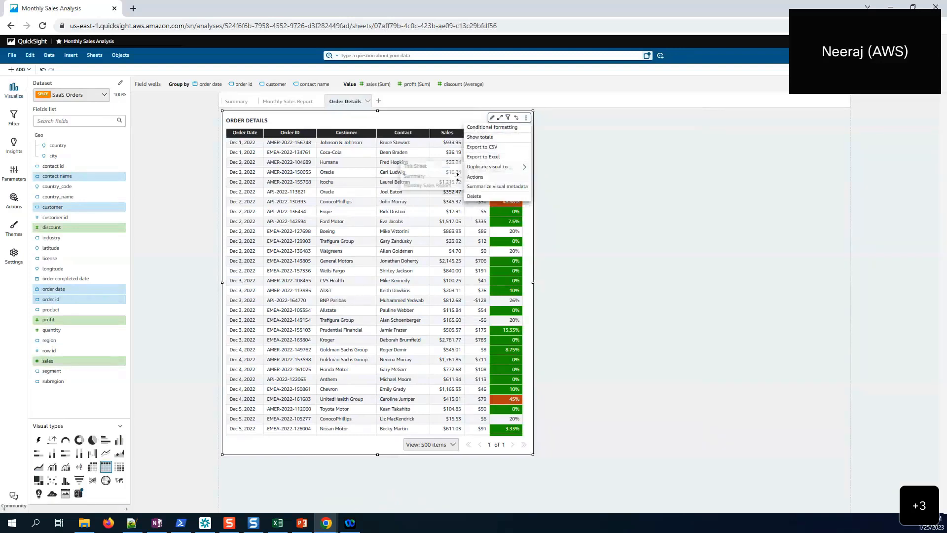
click(427, 186)
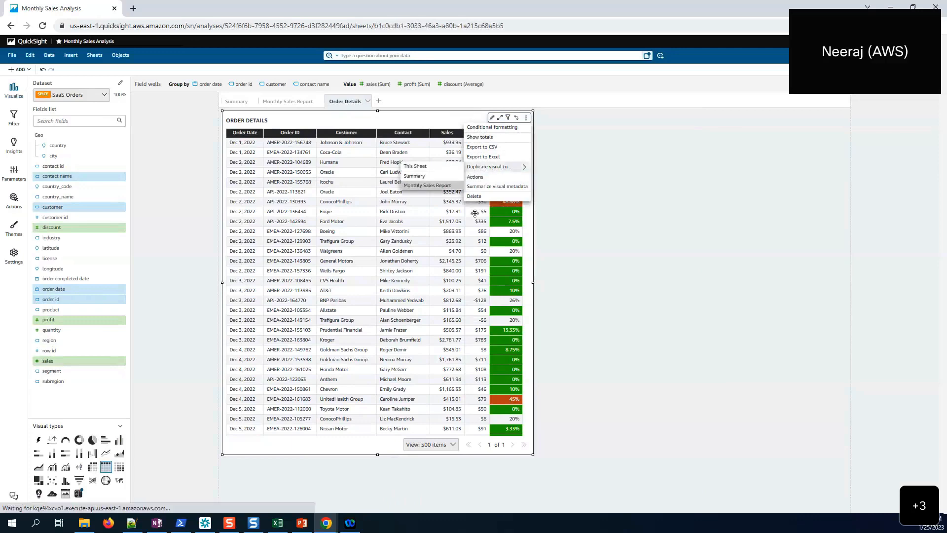
click(600, 374)
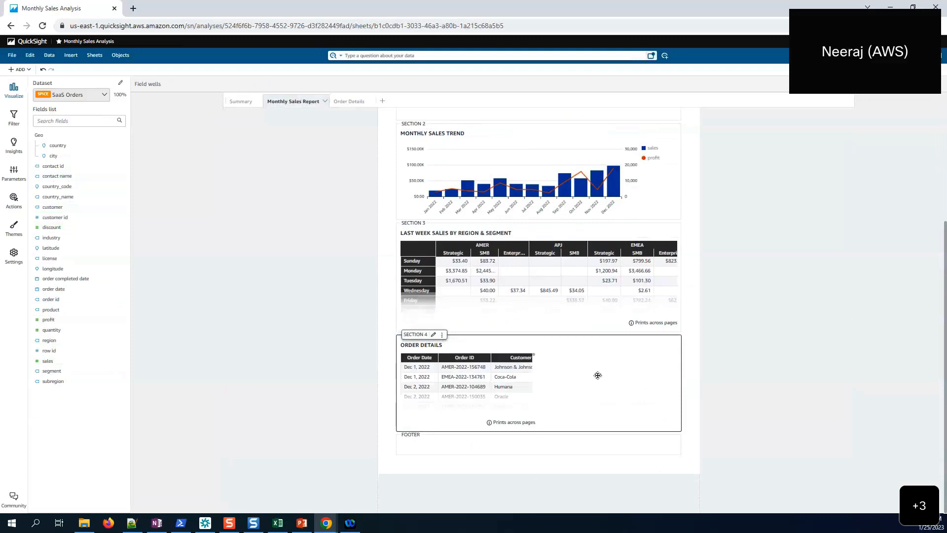
- Stretch the Order Details table to the full width of Section 4
click(468, 344)
drag(542, 383, 680, 377)
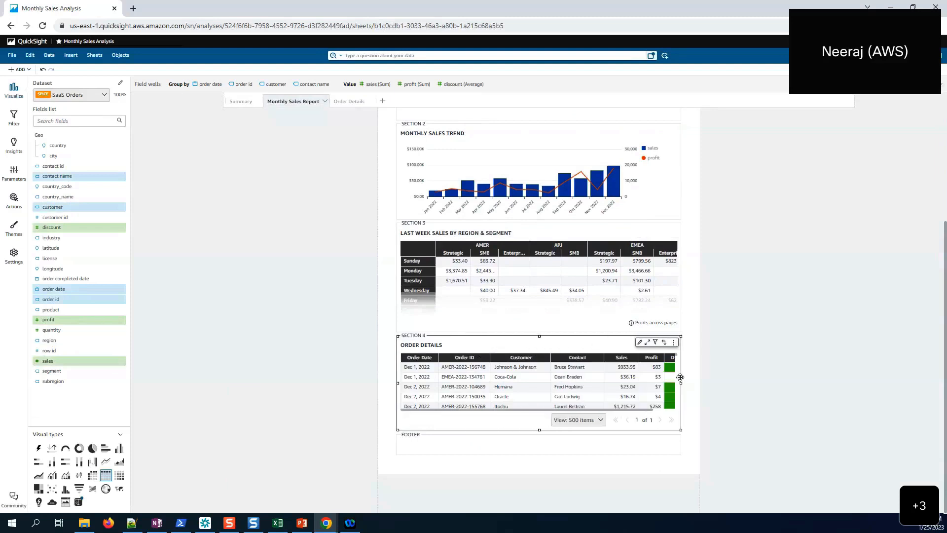
scroll(521, 420, up, 1)
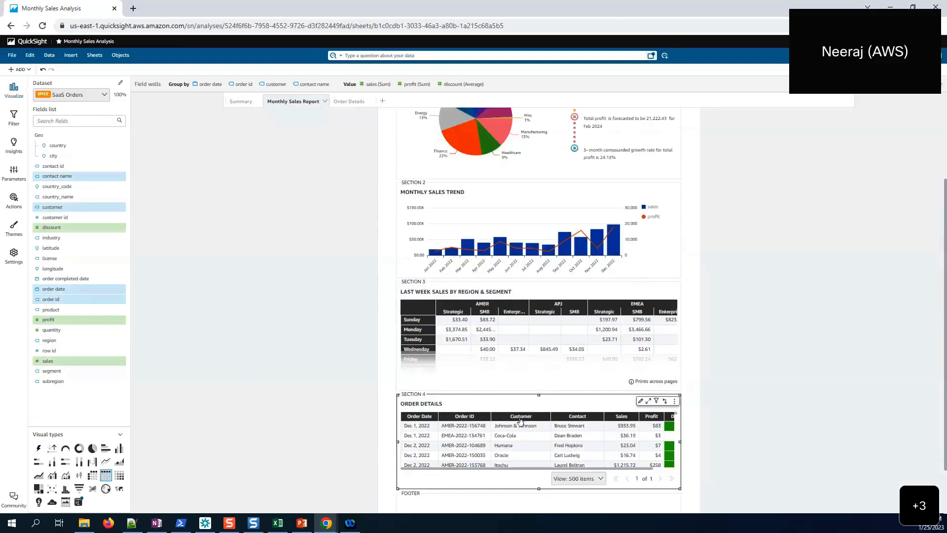
scroll(521, 420, down, 2)
- Narrow the Order Date and Contact columns so Discount shows, and the region table's weekday column
drag(438, 416, 489, 416)
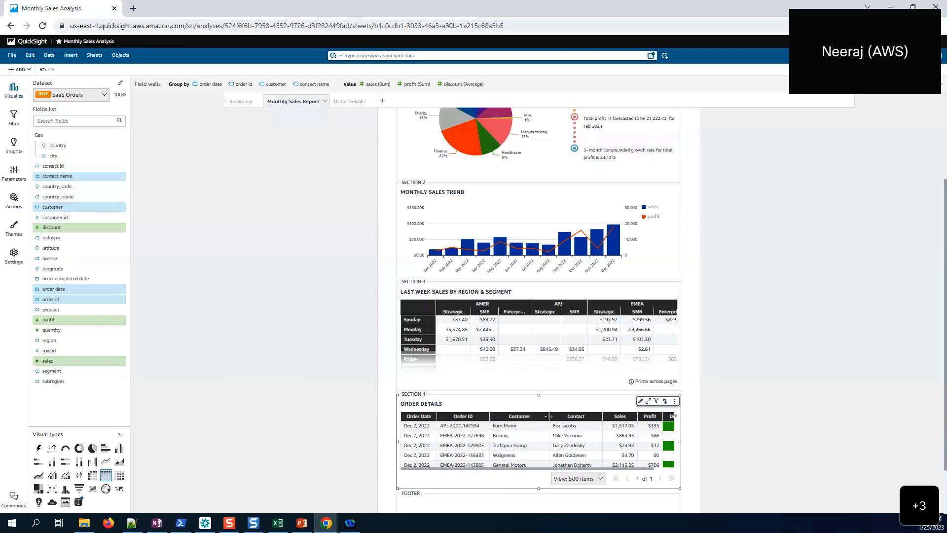
drag(549, 416, 538, 416)
drag(587, 417, 612, 416)
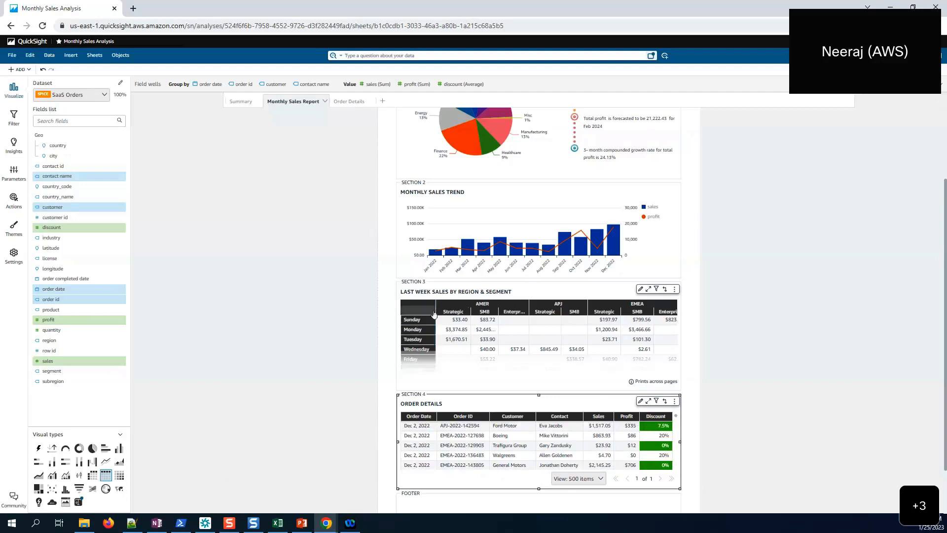
drag(434, 314, 614, 312)
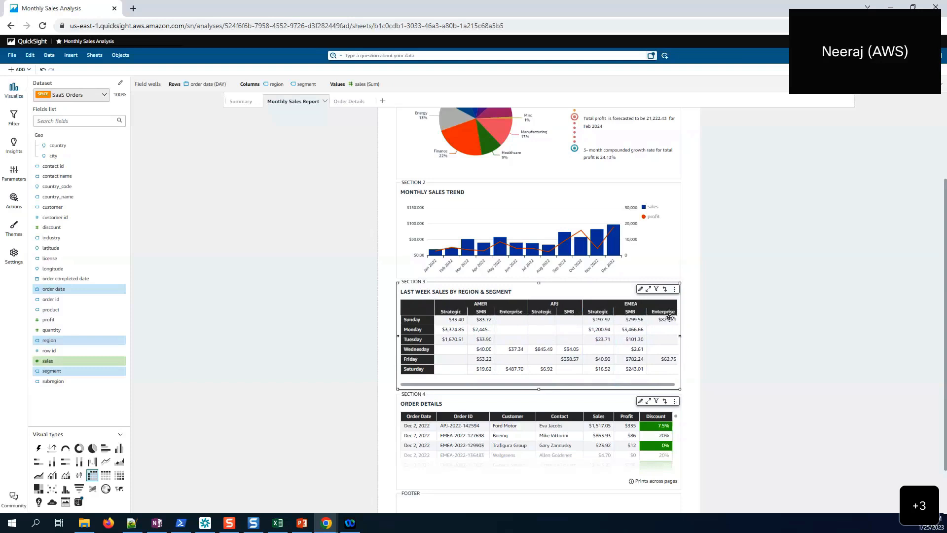
scroll(616, 290, down, 1)
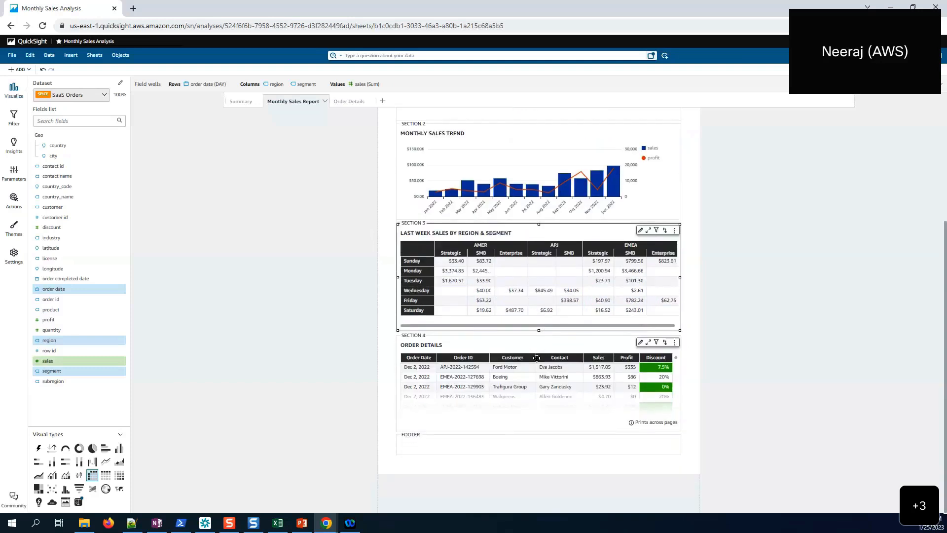
scroll(545, 384, down, 2)
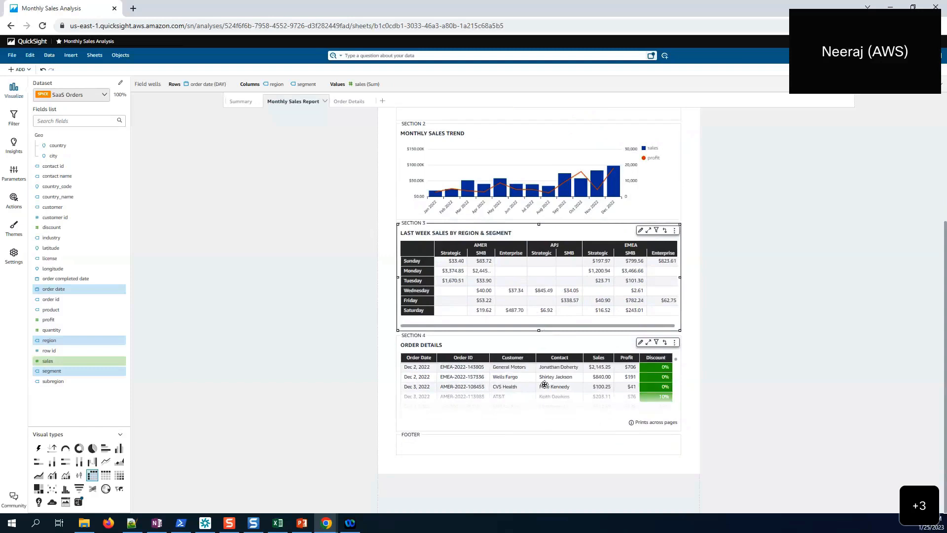
scroll(545, 384, up, 2)
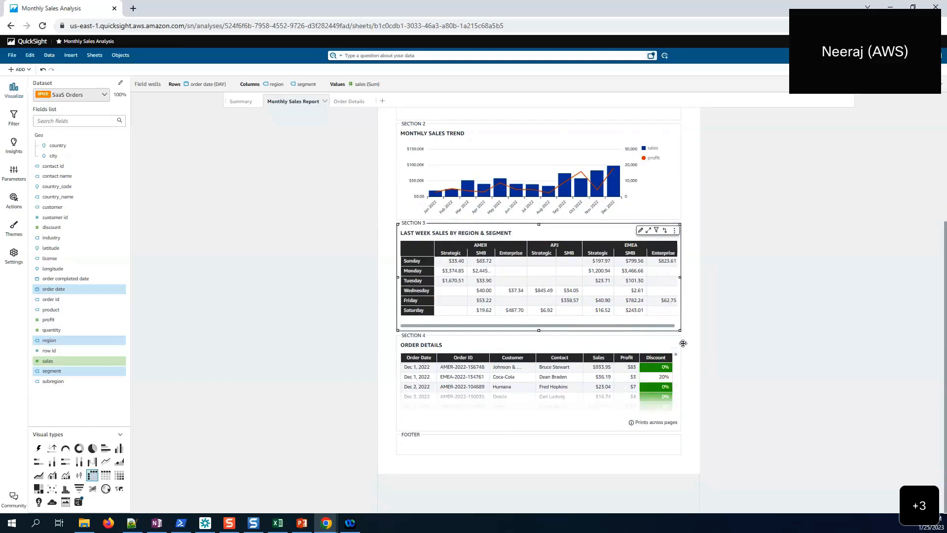
- Insert a page break between Sections 3 and 4 so Order Details starts a new page
click(539, 334)
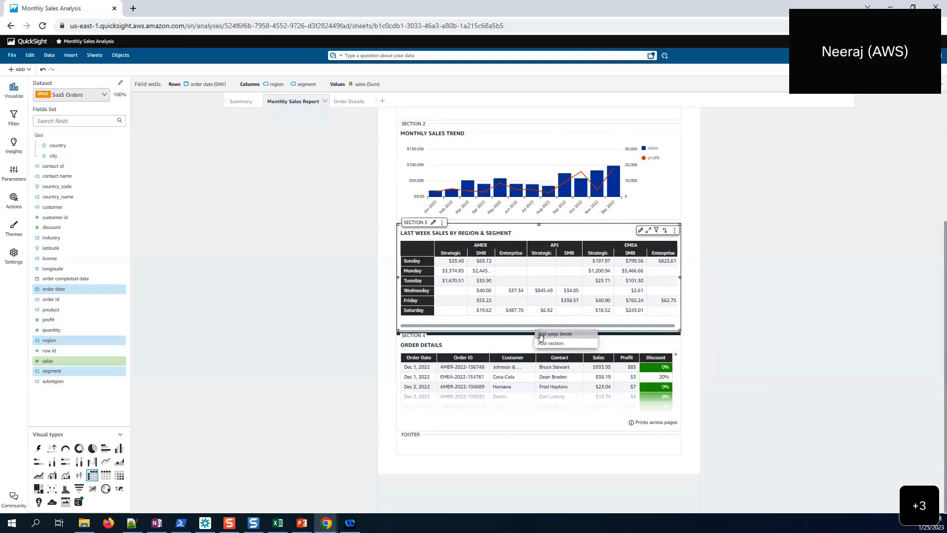
click(545, 334)
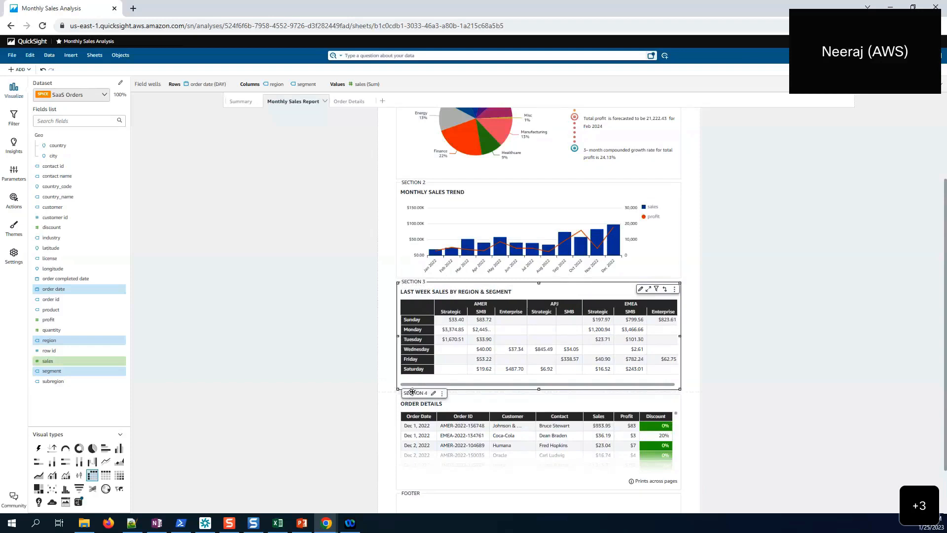
scroll(412, 393, down, 1)
click(511, 348)
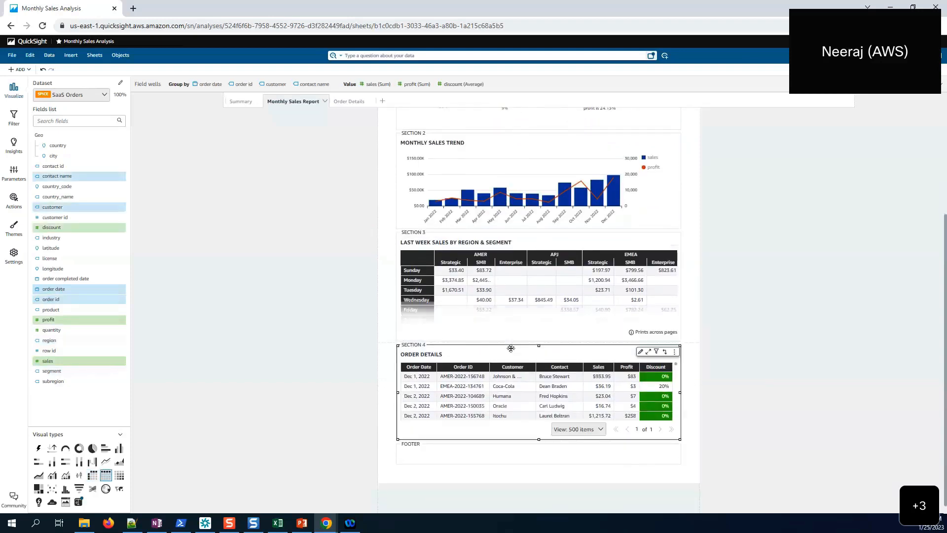
scroll(665, 250, up, 3)
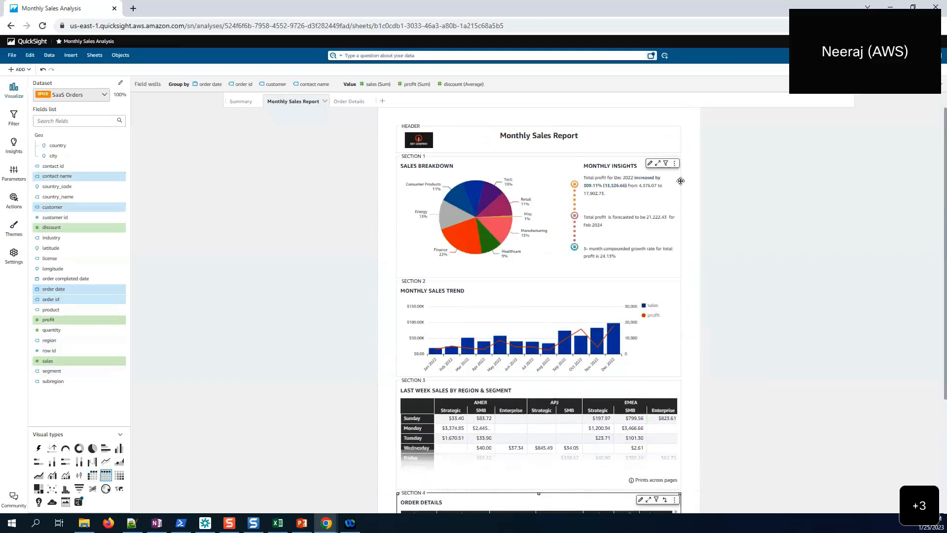
scroll(679, 186, down, 3)
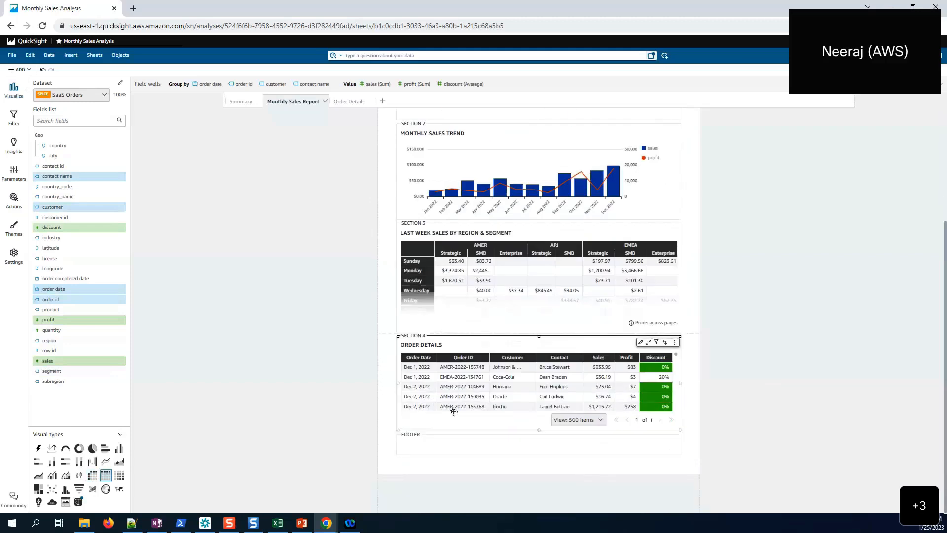
click(426, 443)
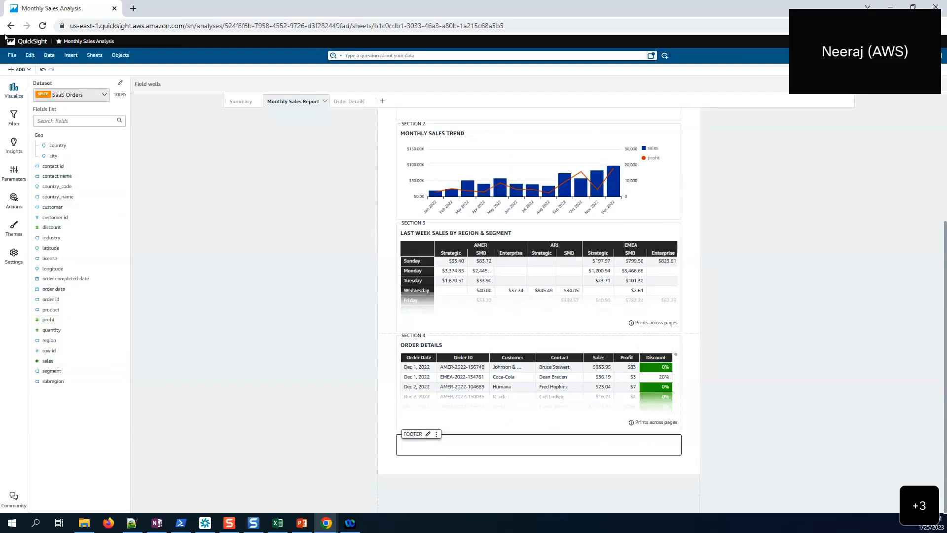
- Add a footer text box reading 'Any Company Confidential', sized to fit the text
click(18, 70)
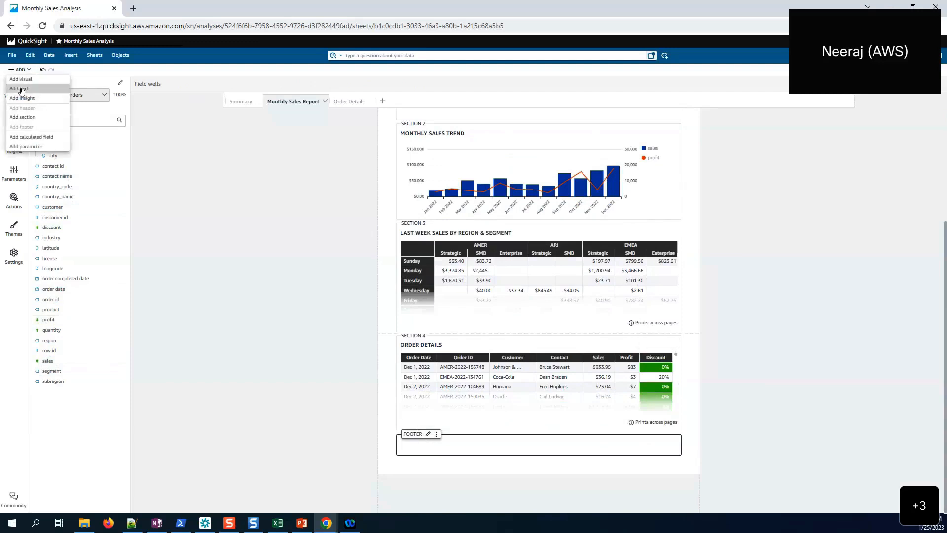
click(20, 89)
drag(467, 510, 455, 481)
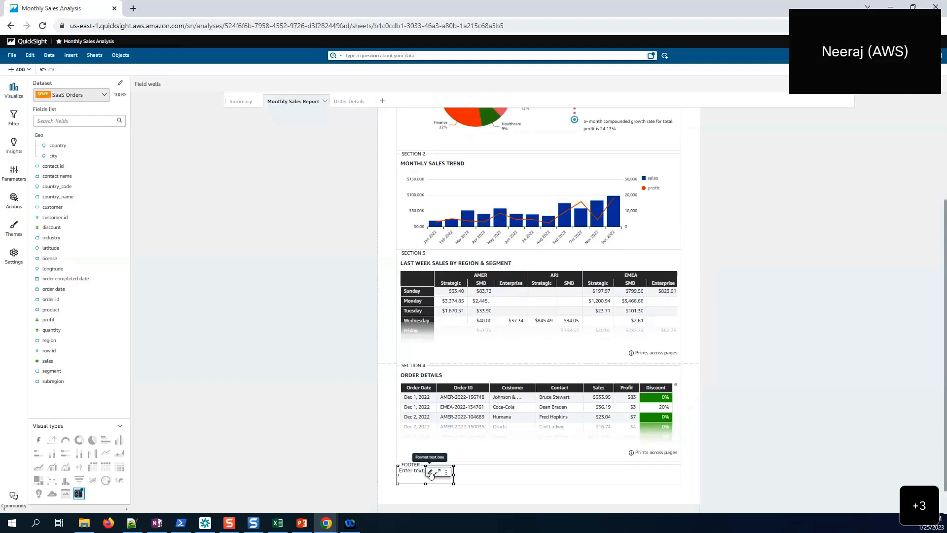
click(415, 473)
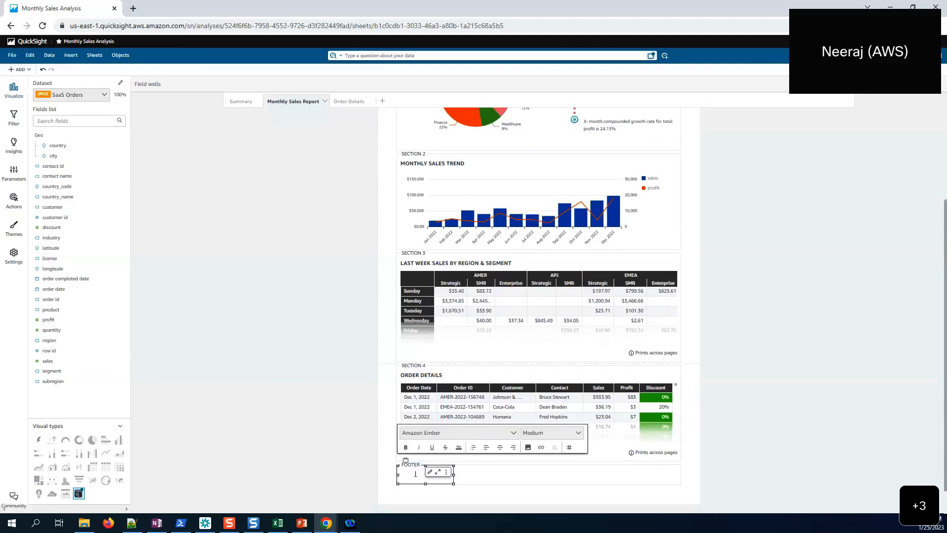
scroll(415, 473, down, 1)
text(Con)
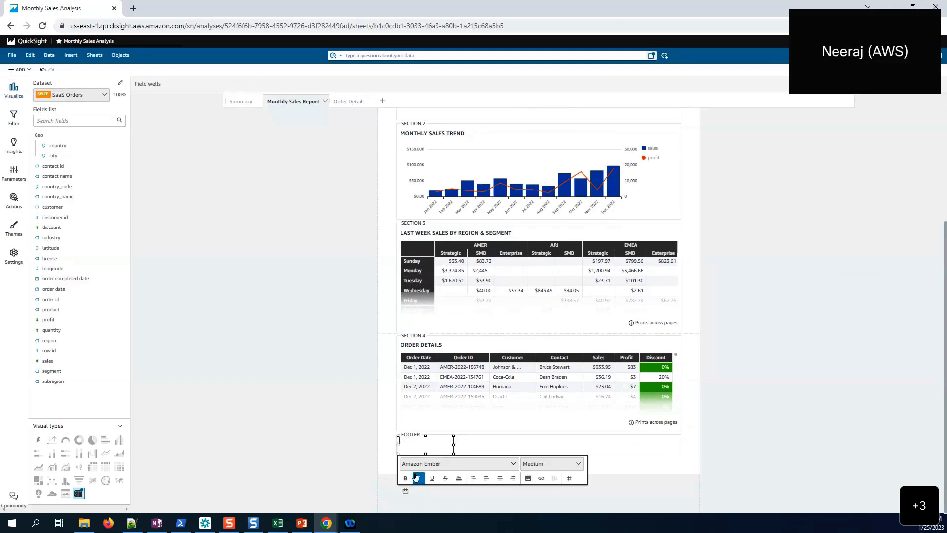
text(omp)
text(any Confident)
drag(454, 444, 485, 440)
scroll(485, 440, up, 1)
- Make the whole footer sentence bold and italic
double_click(423, 497)
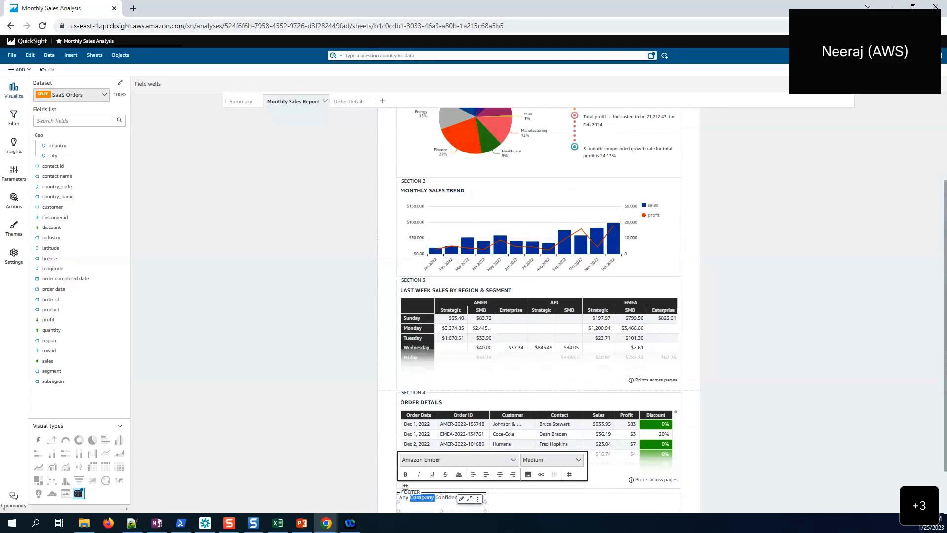
triple_click(423, 497)
click(405, 474)
click(417, 474)
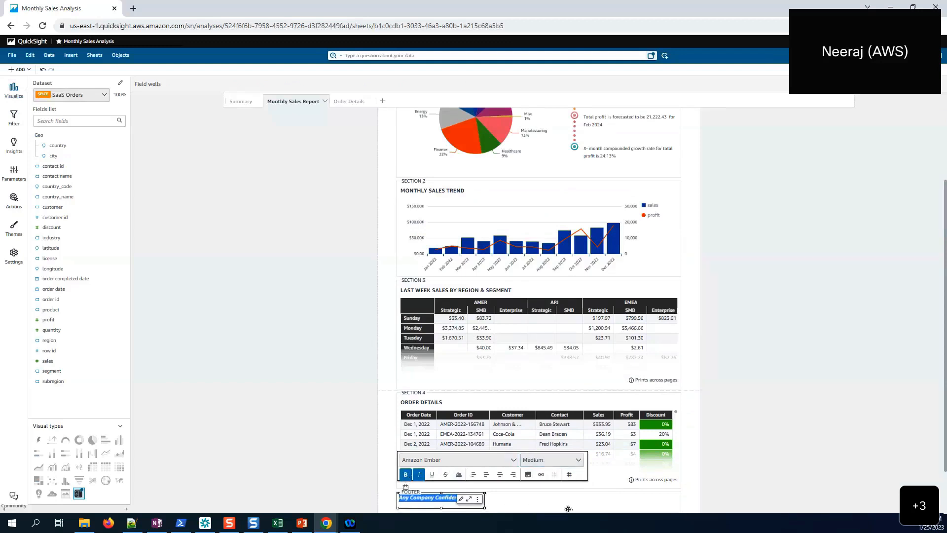
scroll(644, 445, down, 1)
click(644, 446)
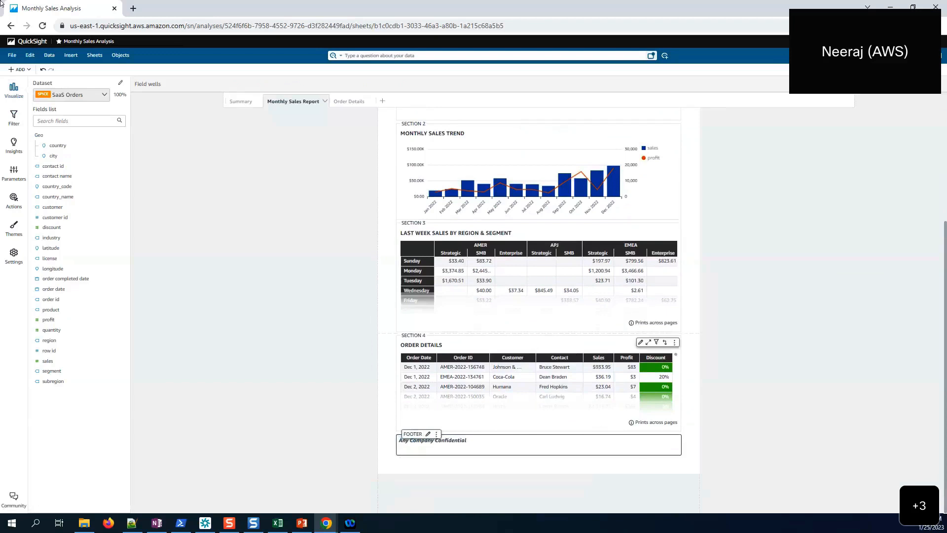
- Add a second, shorter text box at the right end of the footer
click(11, 71)
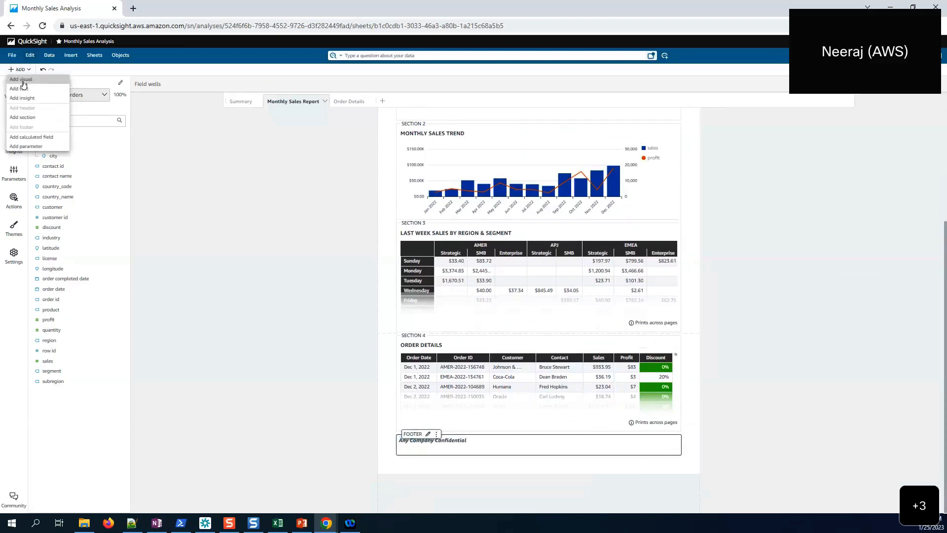
click(26, 88)
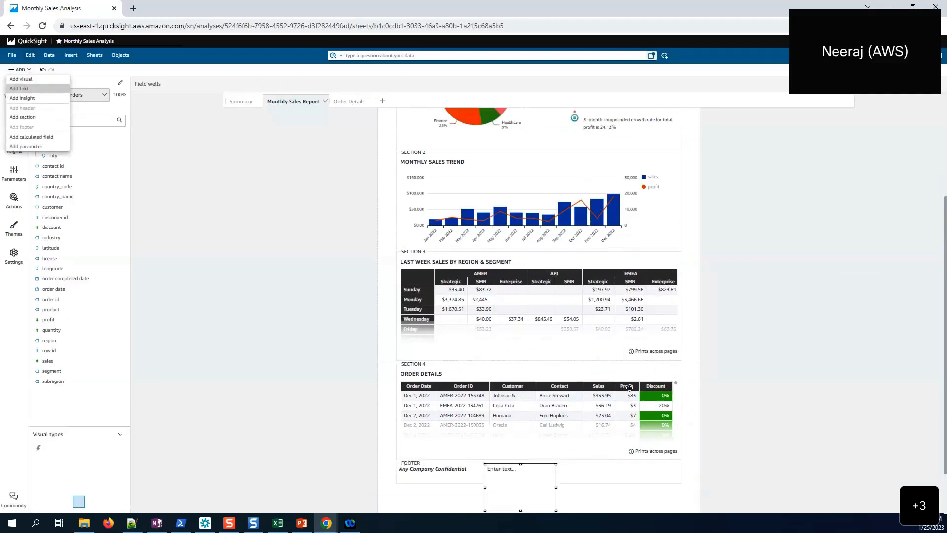
drag(555, 510, 567, 483)
drag(508, 466, 621, 466)
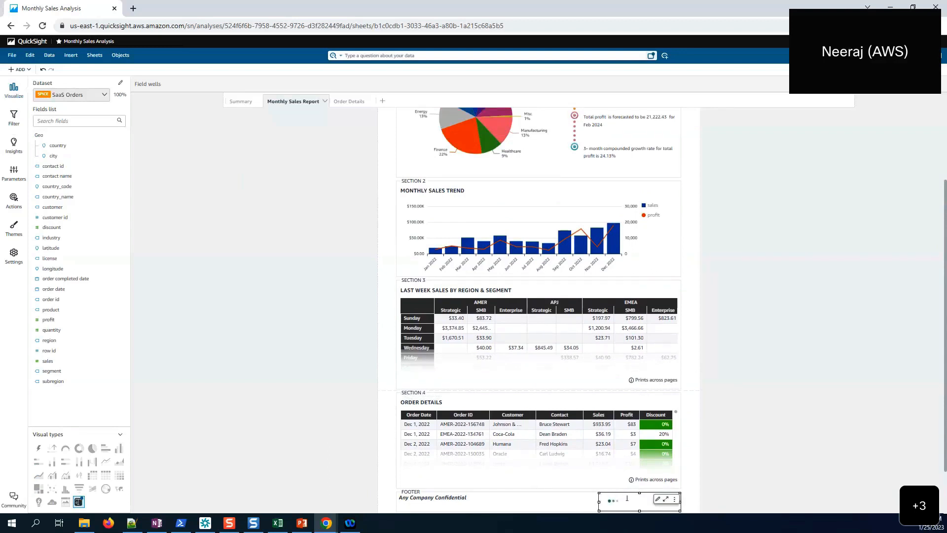
- Insert a Page Number / Page Count field ('1 / 1') and fit the box at the right
click(627, 499)
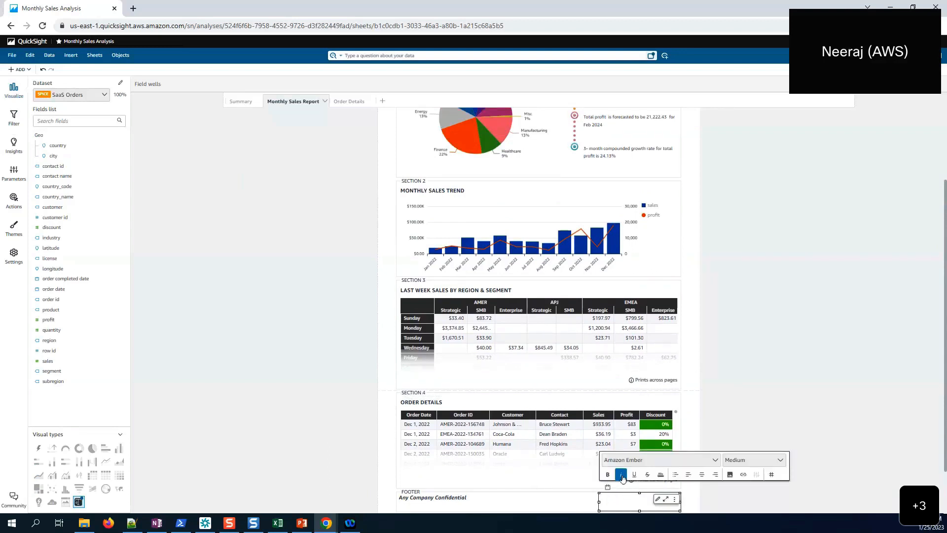
click(772, 476)
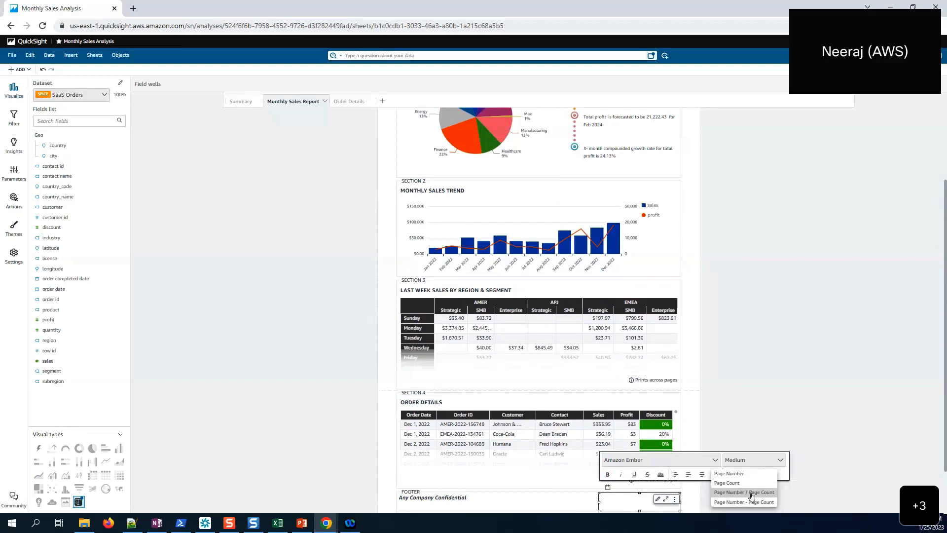
click(752, 493)
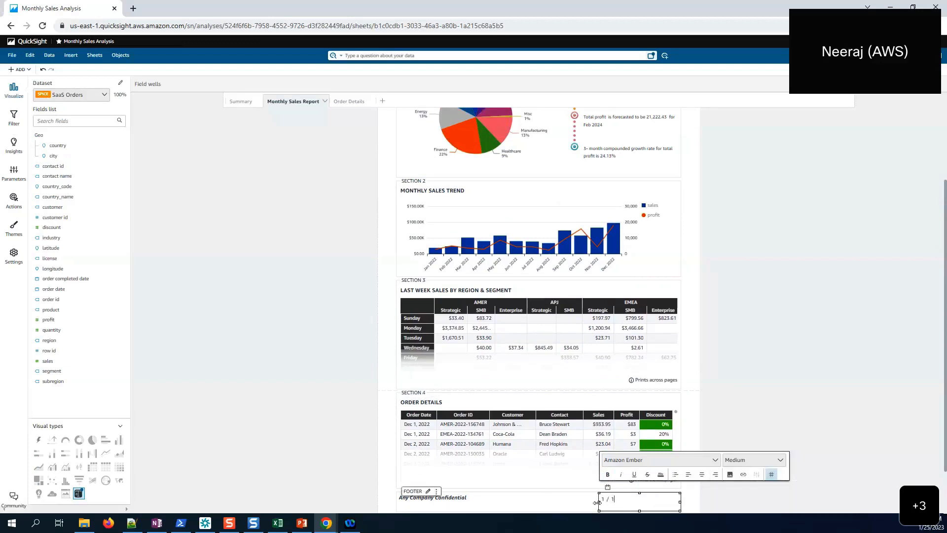
drag(599, 499, 645, 499)
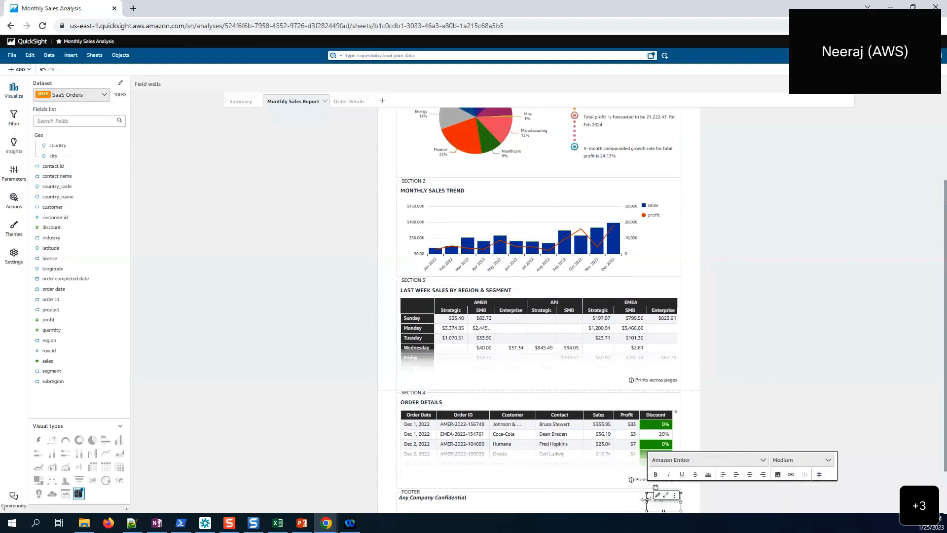
click(692, 496)
scroll(691, 484, down, 2)
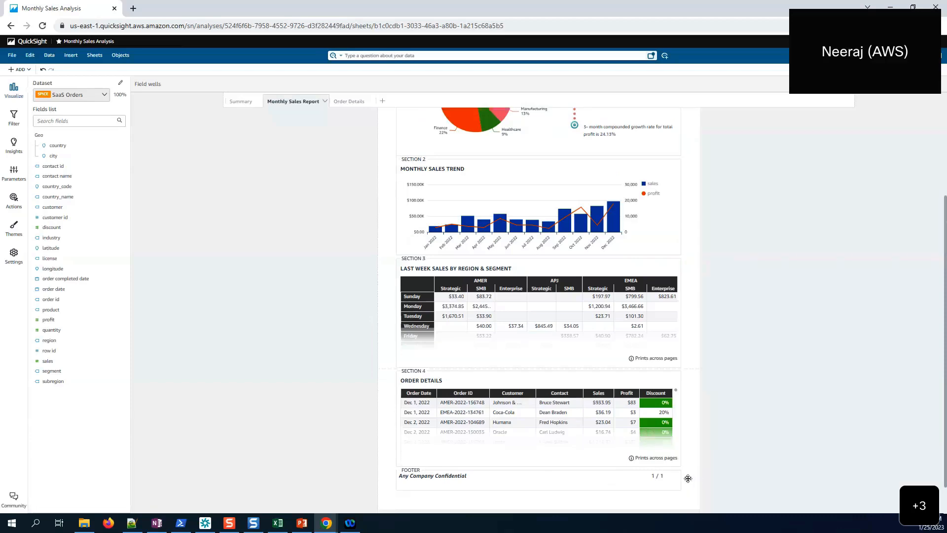
- Set the report header block's background colour to light grey
scroll(706, 239, up, 4)
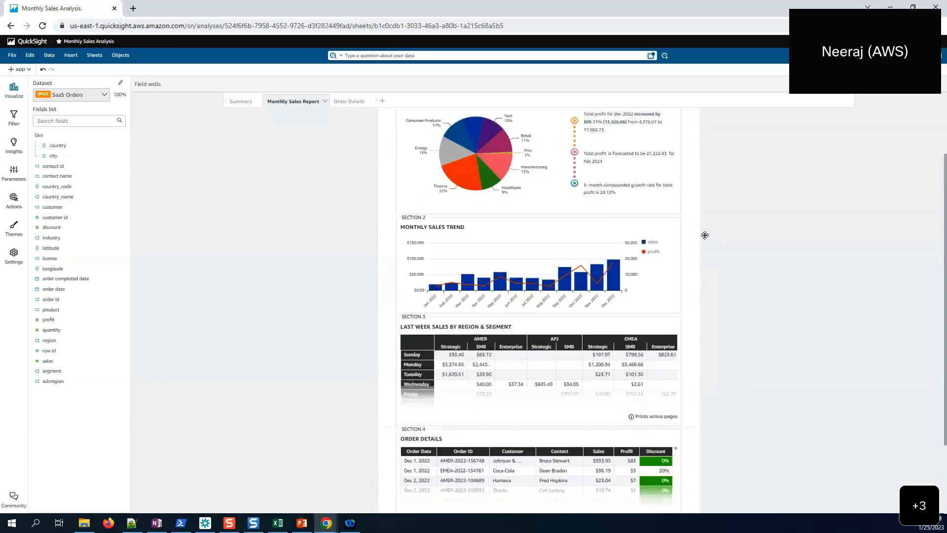
click(568, 136)
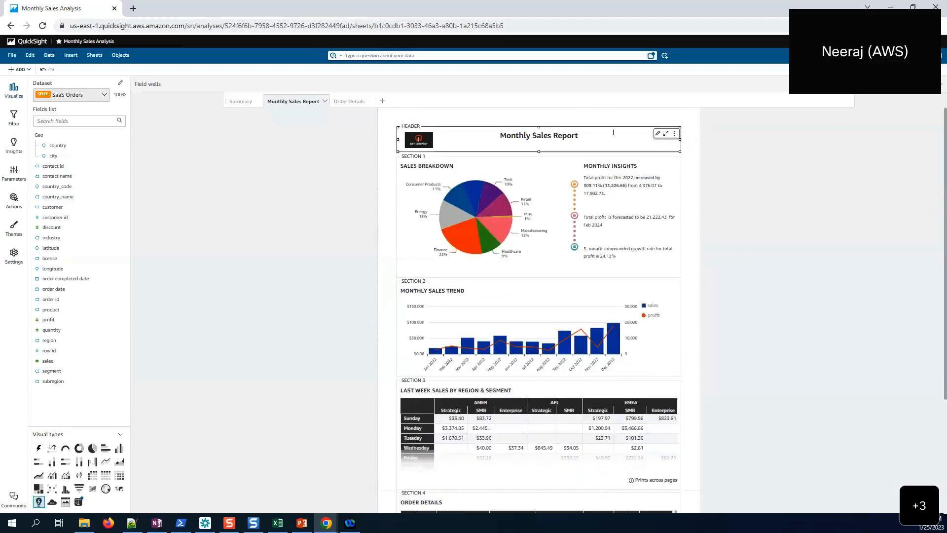
click(658, 133)
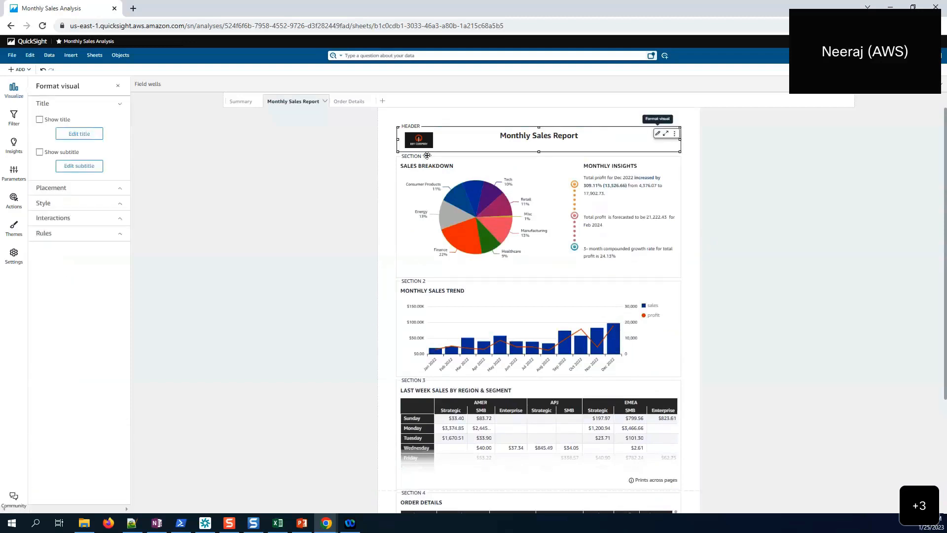
click(73, 201)
click(49, 162)
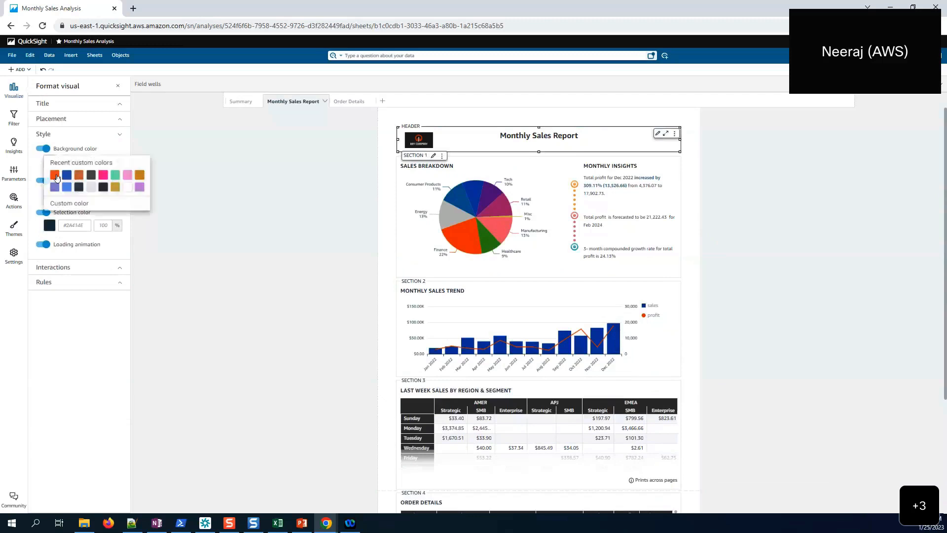
click(92, 187)
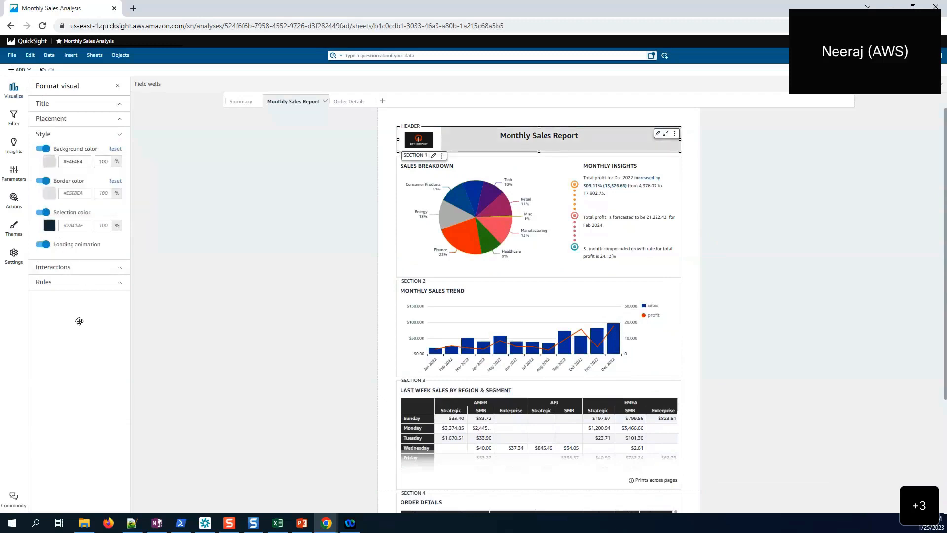
- Give the header's logo image a matching light grey background
click(414, 139)
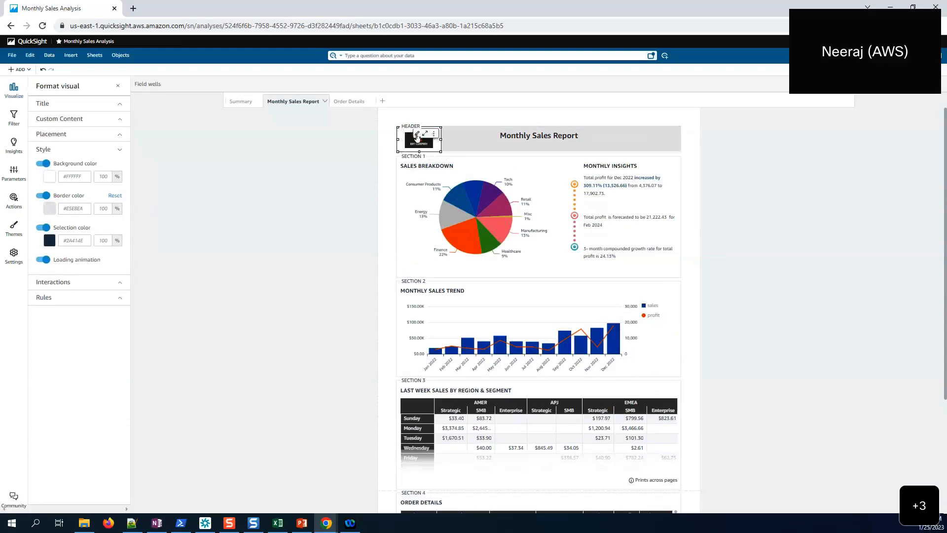
click(49, 176)
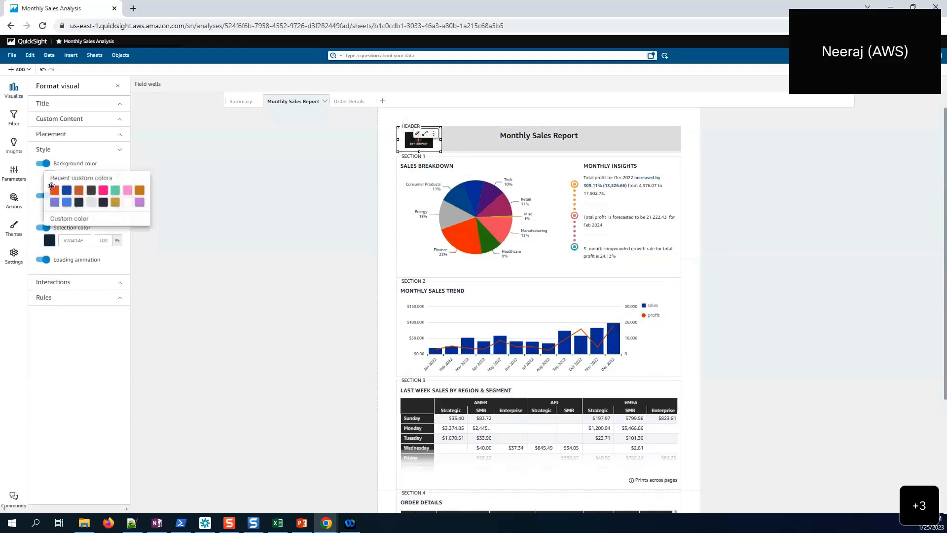
click(92, 204)
click(523, 146)
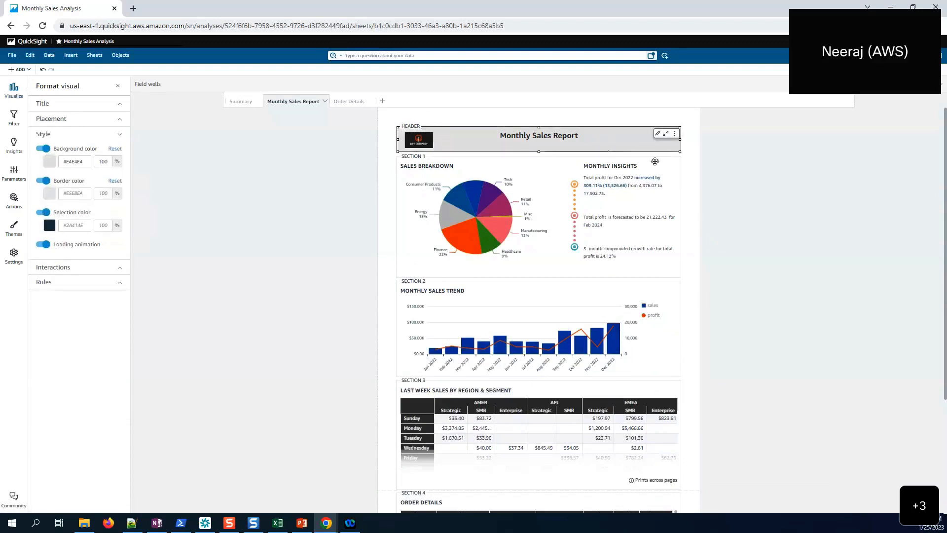
click(690, 170)
mouse_move(623, 147)
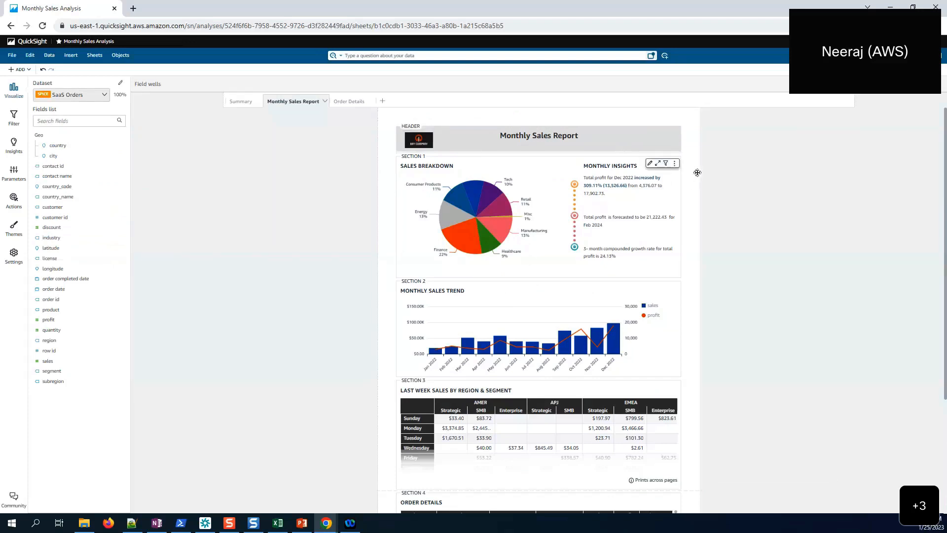
scroll(698, 172, down, 1)
scroll(520, 152, up, 1)
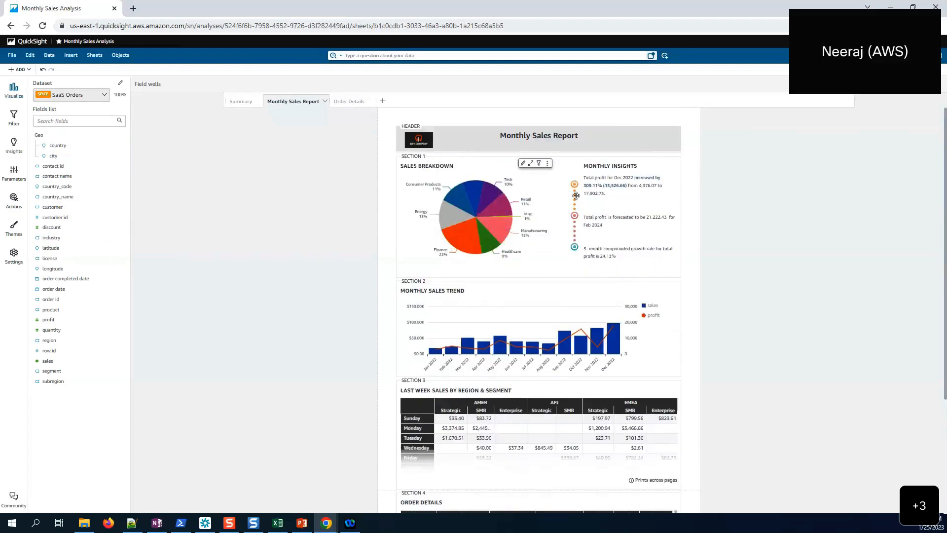
scroll(637, 207, down, 2)
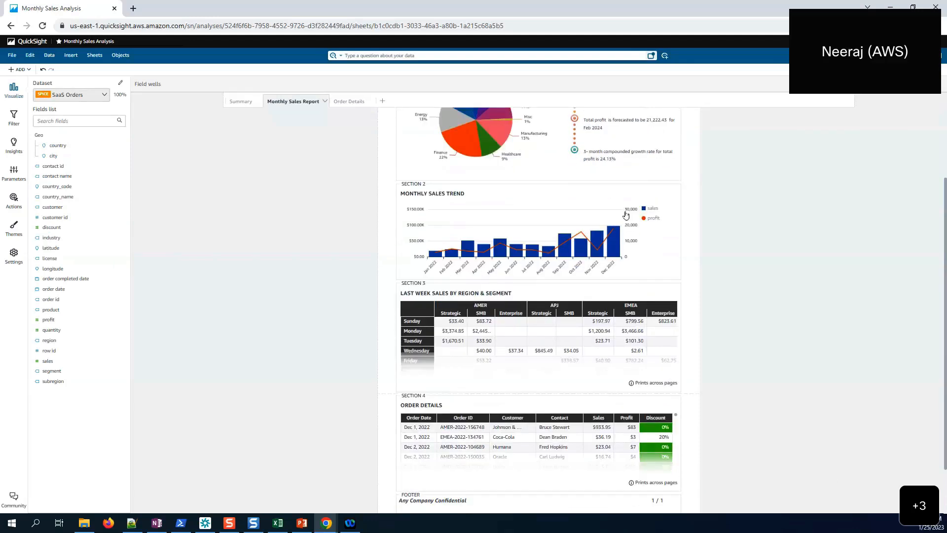
scroll(512, 208, up, 3)
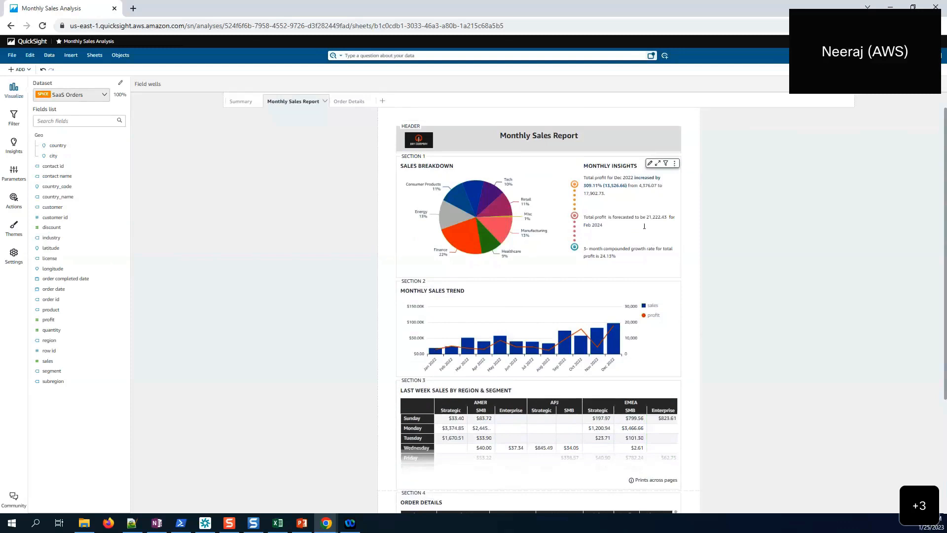
scroll(686, 240, down, 2)
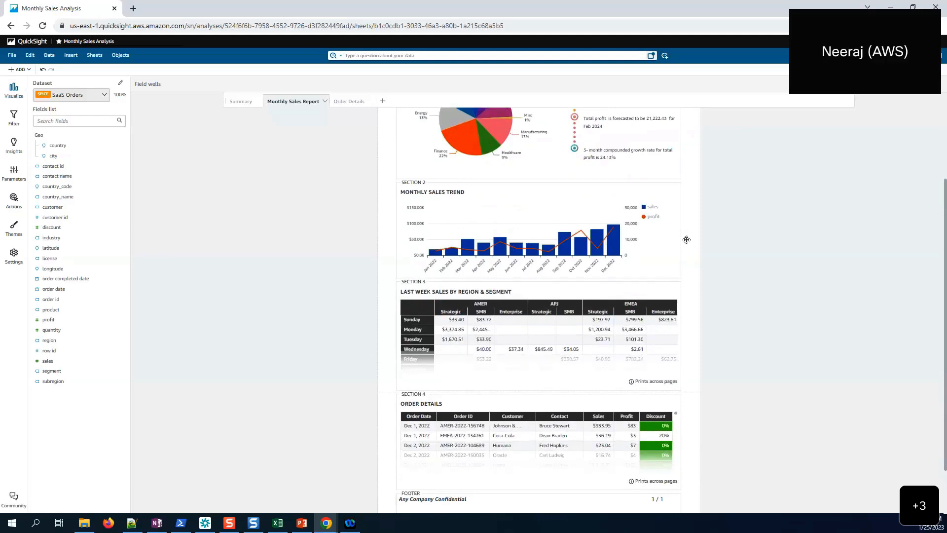
scroll(687, 239, down, 1)
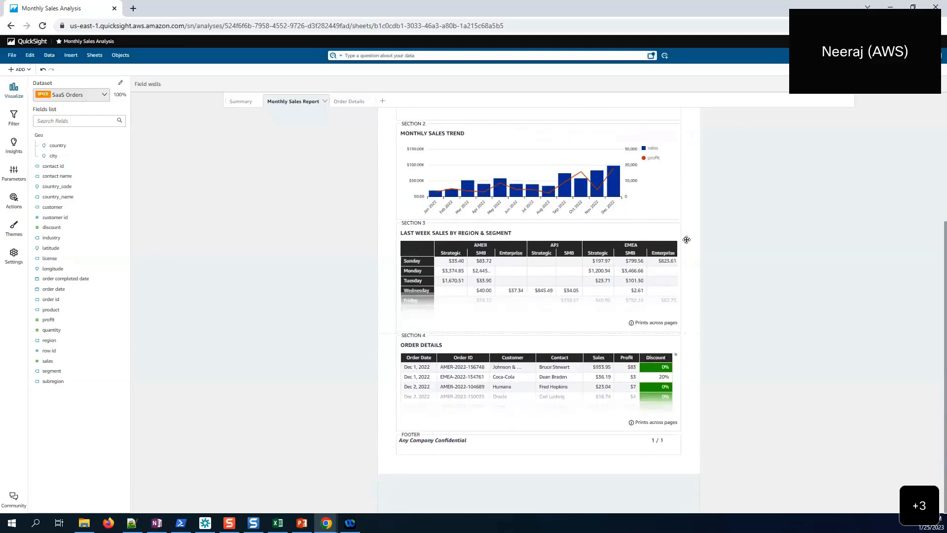
scroll(687, 240, up, 3)
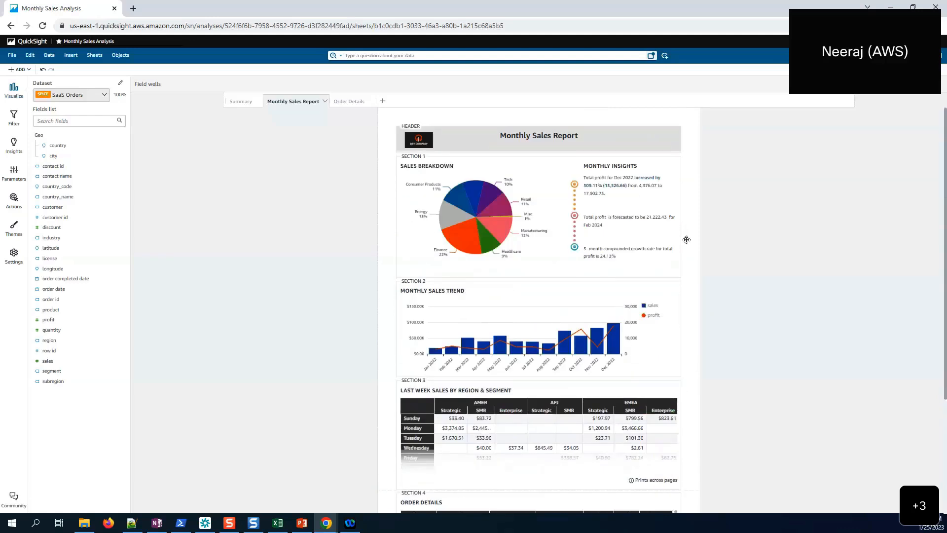
scroll(687, 240, down, 3)
scroll(686, 239, up, 3)
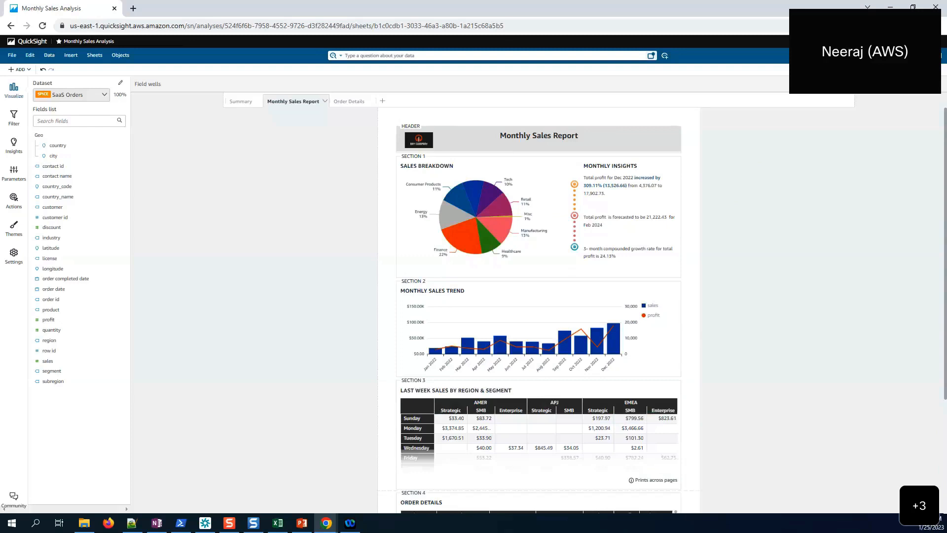
- Publish over the existing Monthly Sales Dashboard, including the Monthly Sales Report sheet
click(907, 93)
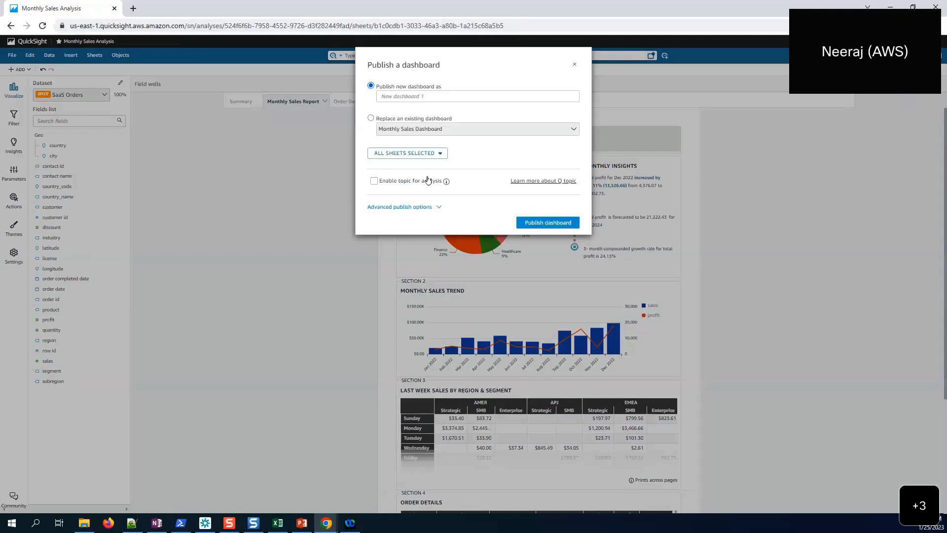
click(392, 120)
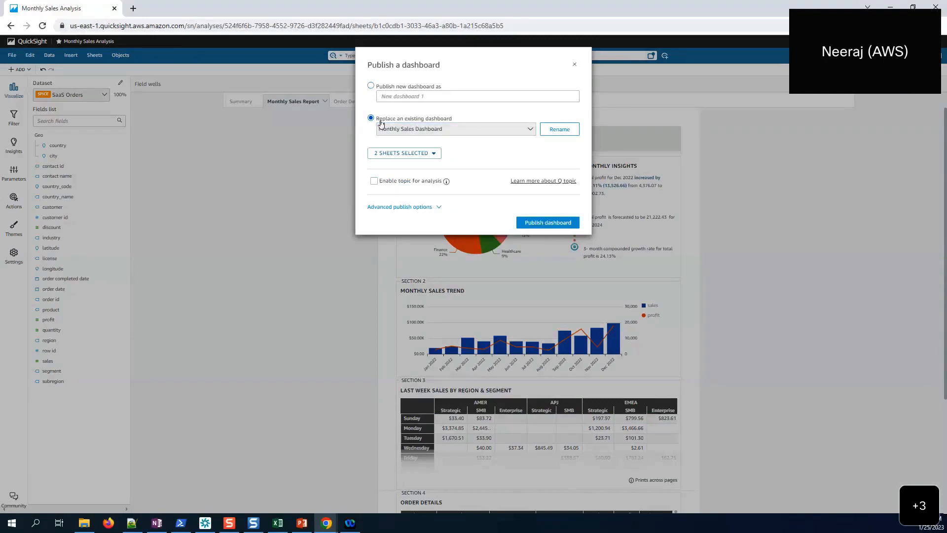
click(432, 153)
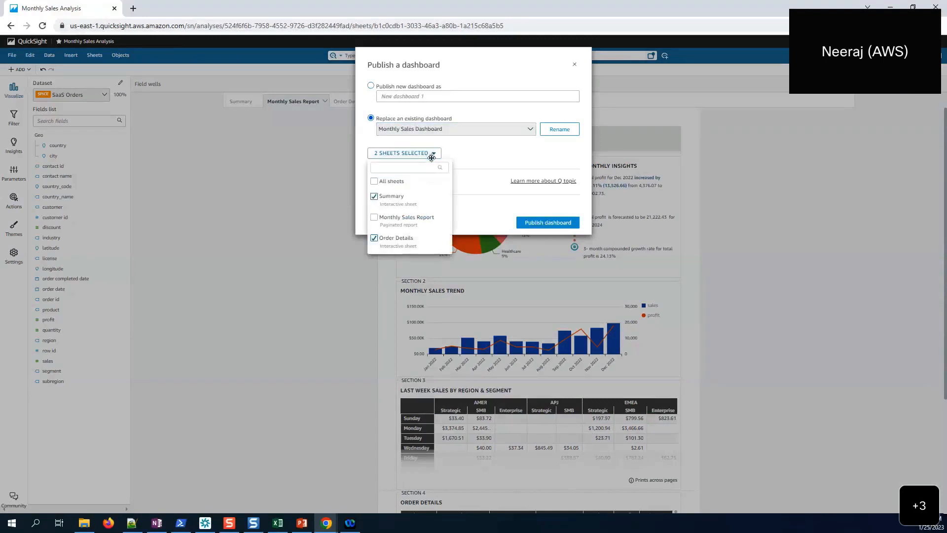
click(374, 218)
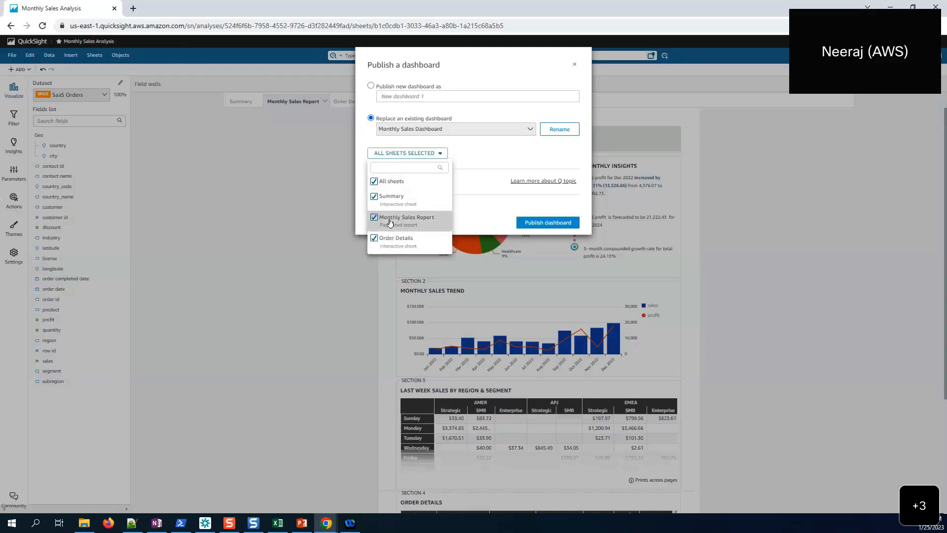
click(565, 223)
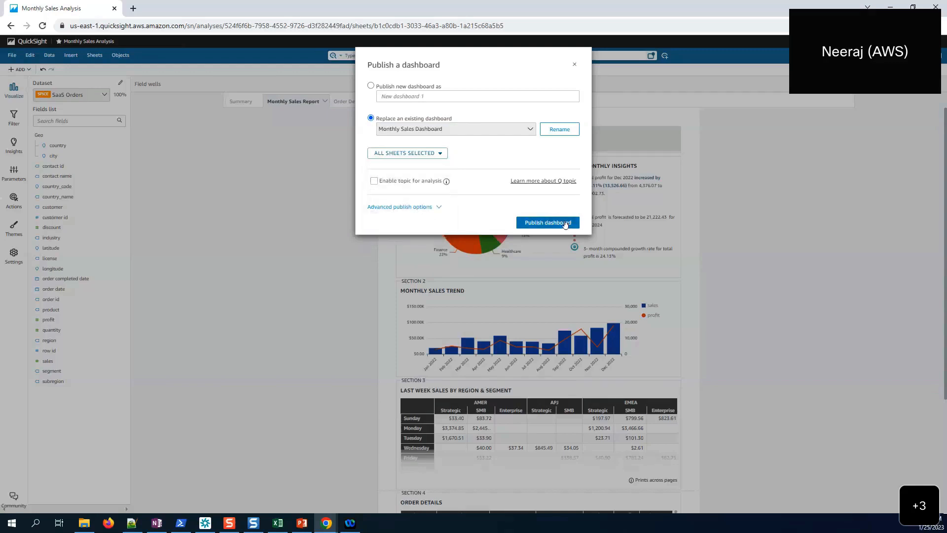
click(565, 223)
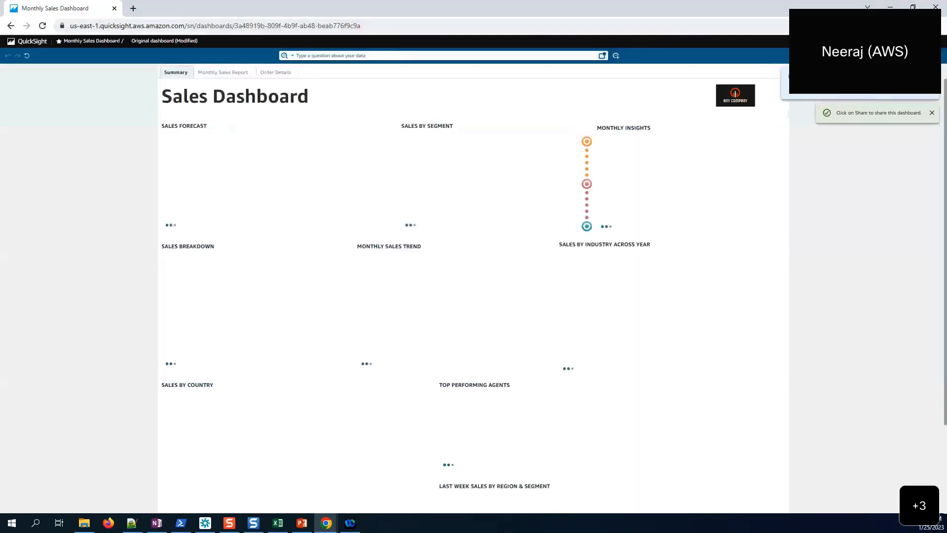
- View the dashboard's Monthly Sales Report sheet, still an empty placeholder
click(218, 73)
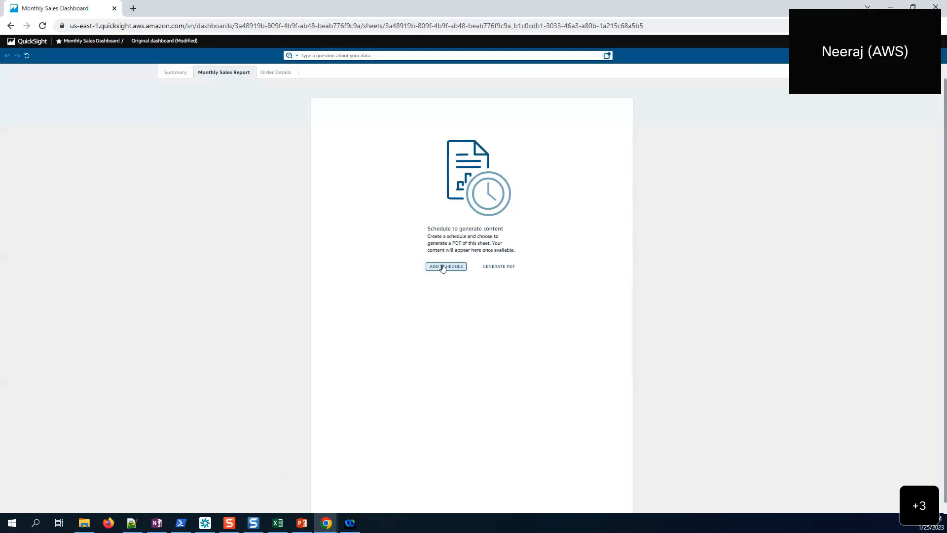
- Create a new report schedule named 'Monthly Sales Report' and expand its PDF content settings
click(443, 267)
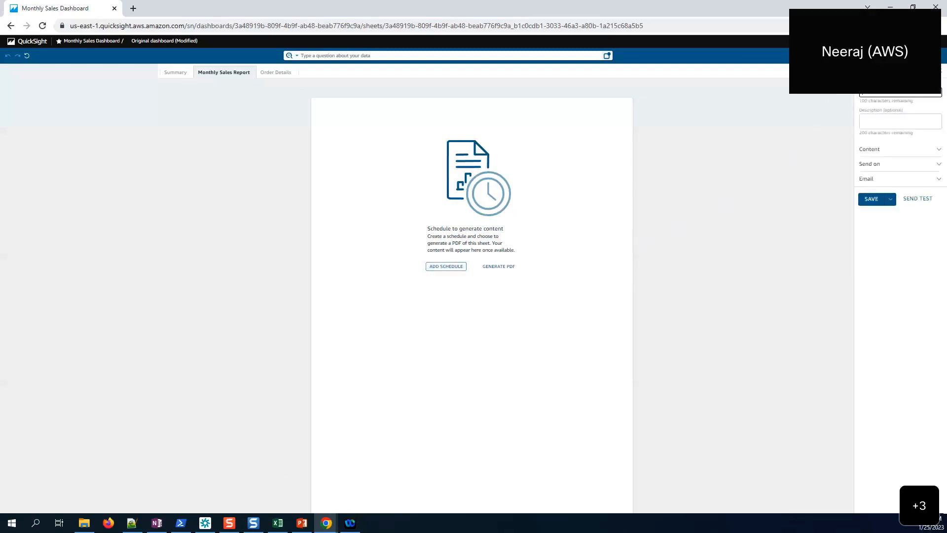
click(876, 93)
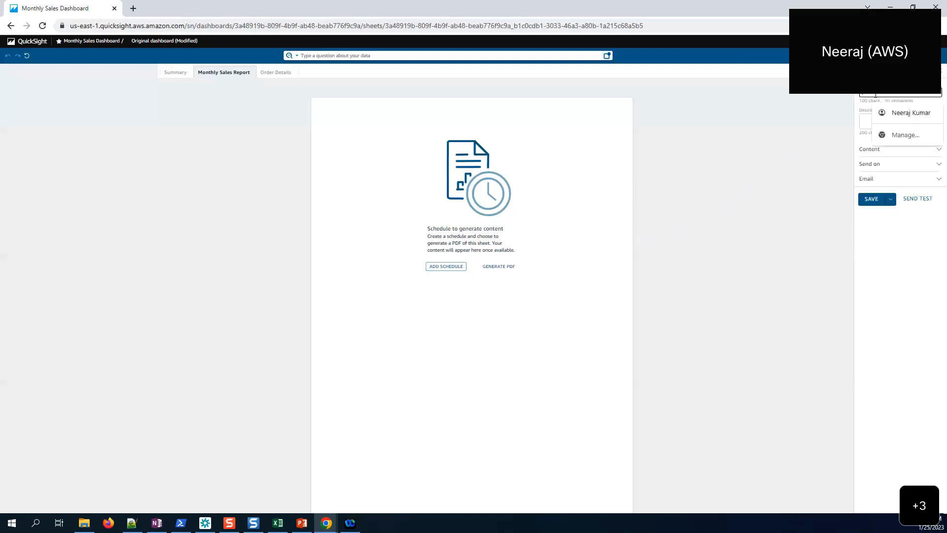
text(M)
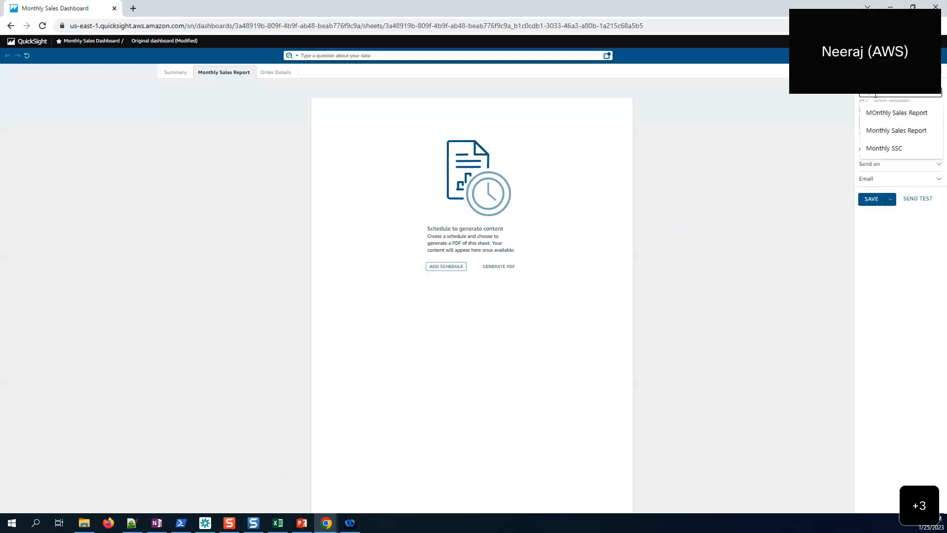
click(879, 130)
drag(918, 94, 862, 92)
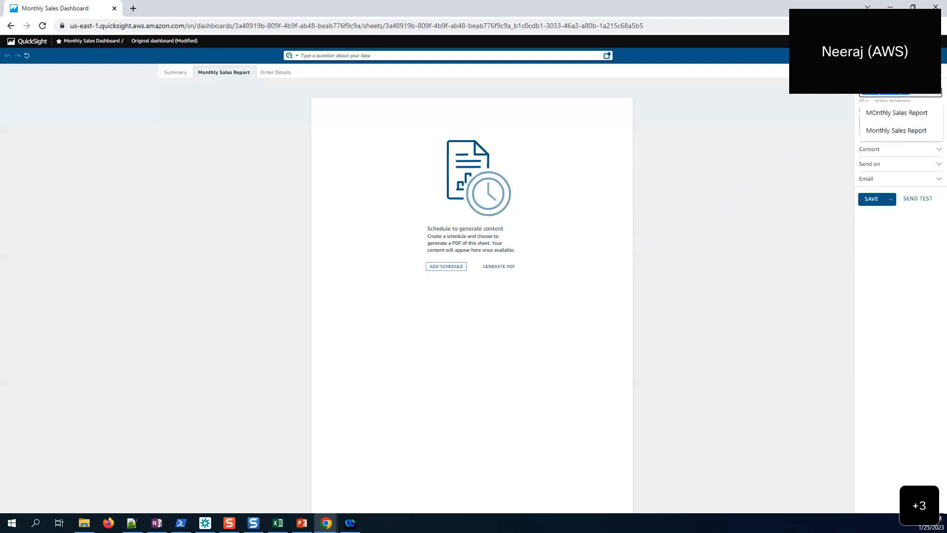
click(835, 138)
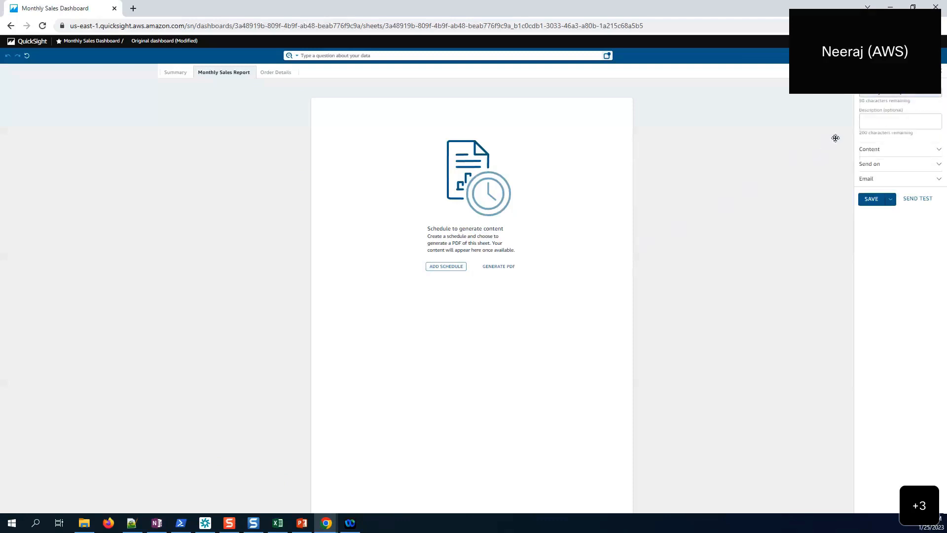
click(870, 149)
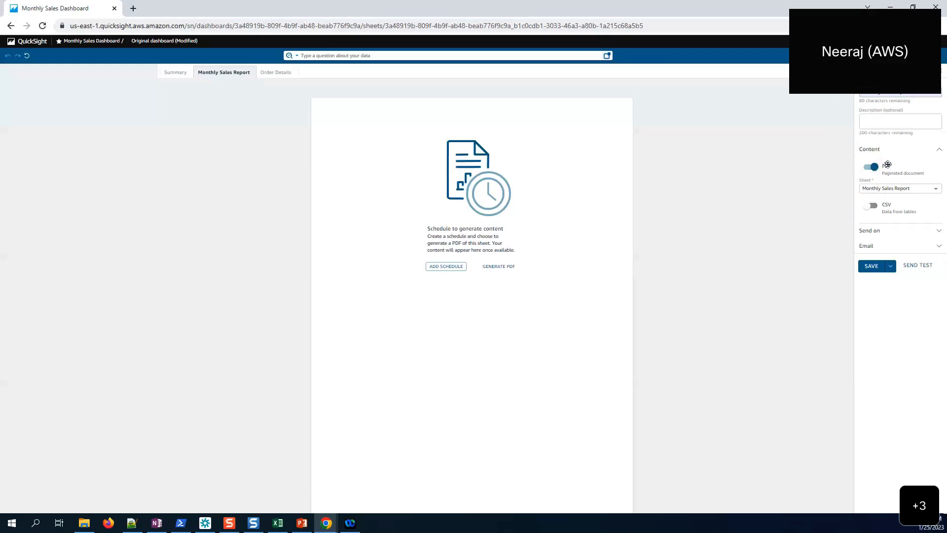
- Turn on CSV delivery and select the ORDER DETAILS table as its only visual
click(876, 206)
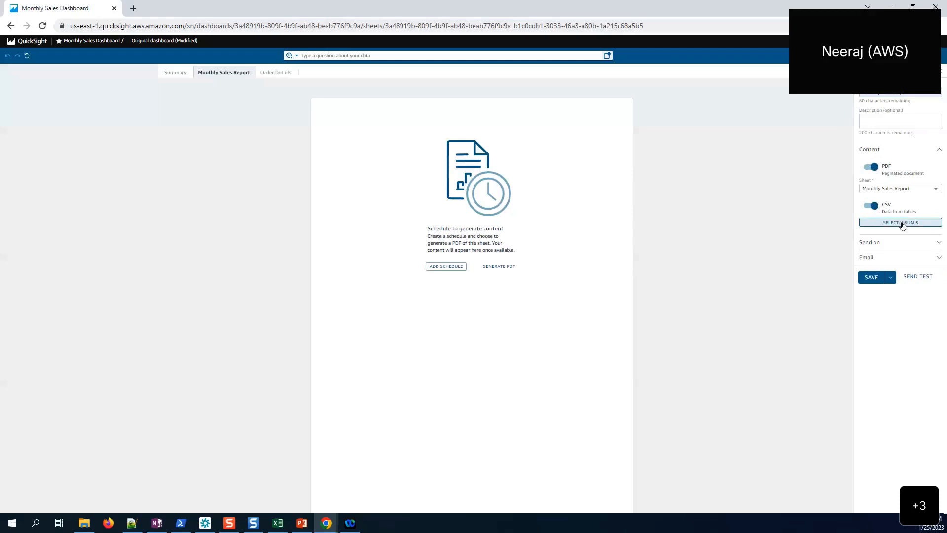
click(902, 222)
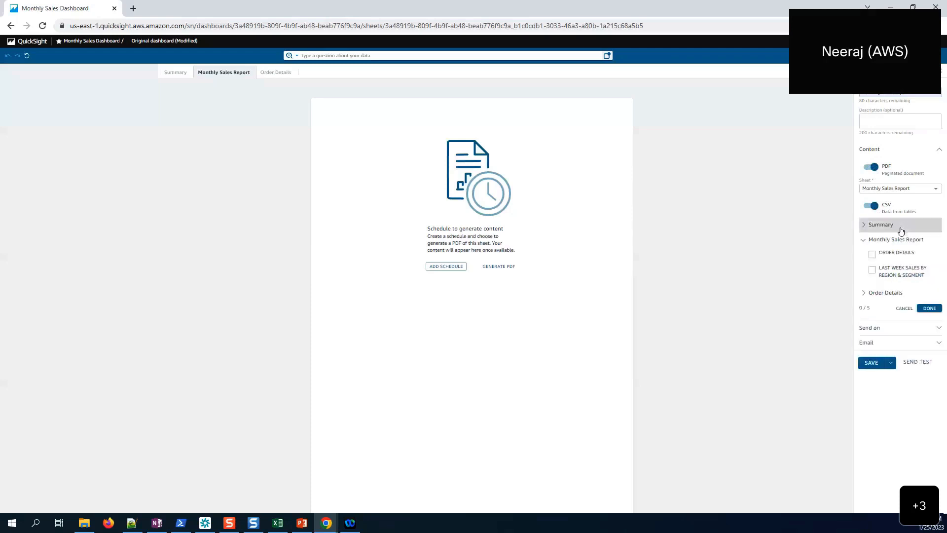
click(874, 228)
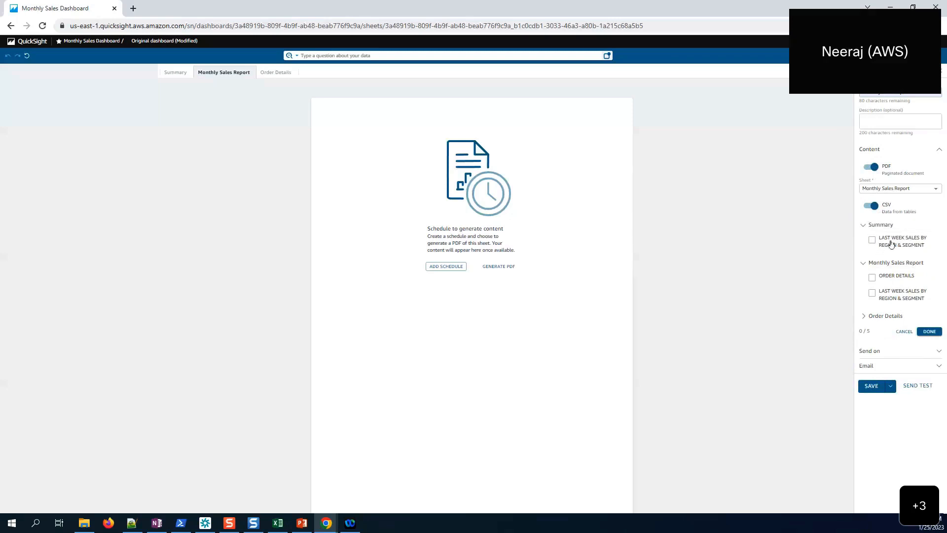
click(866, 225)
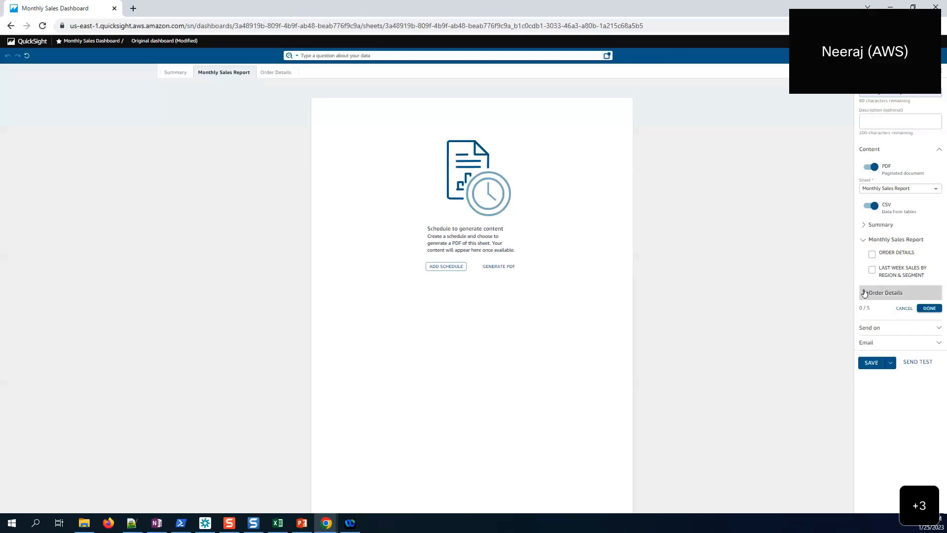
click(865, 293)
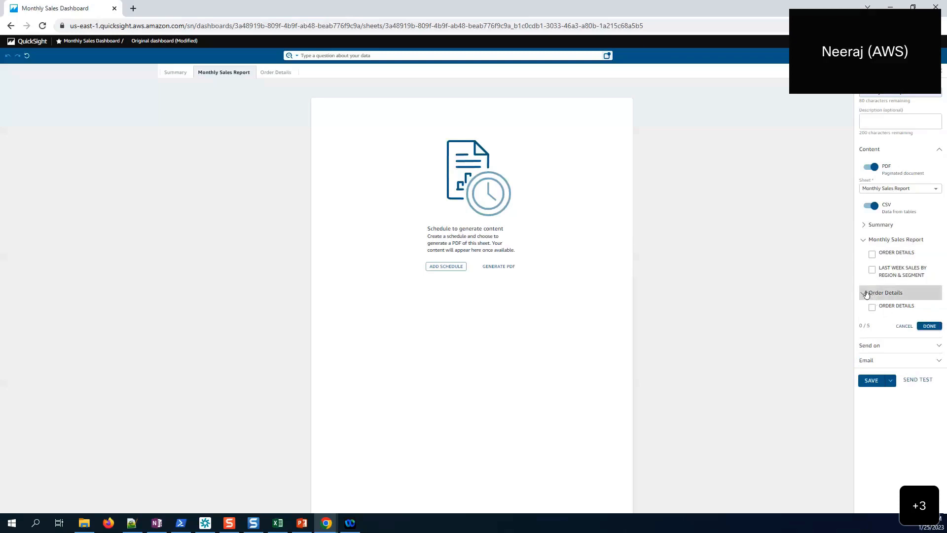
click(866, 293)
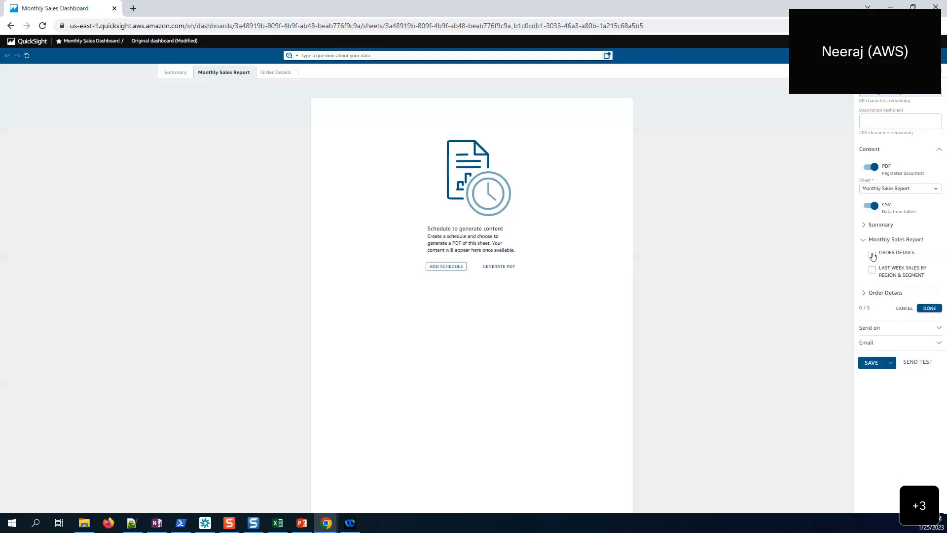
click(872, 255)
click(928, 308)
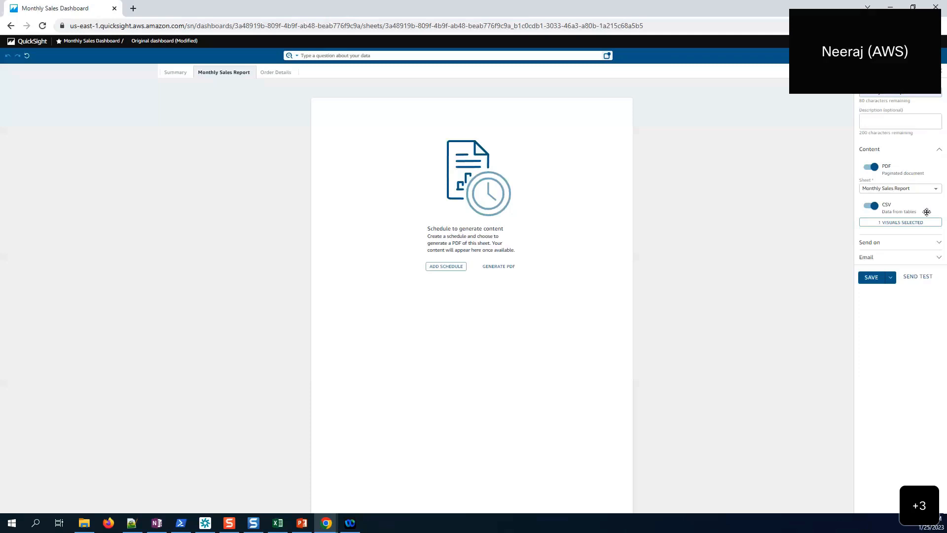
- Set the schedule to repeat Monthly from 2023/01/25, 01:48 PM America/New_York
click(897, 246)
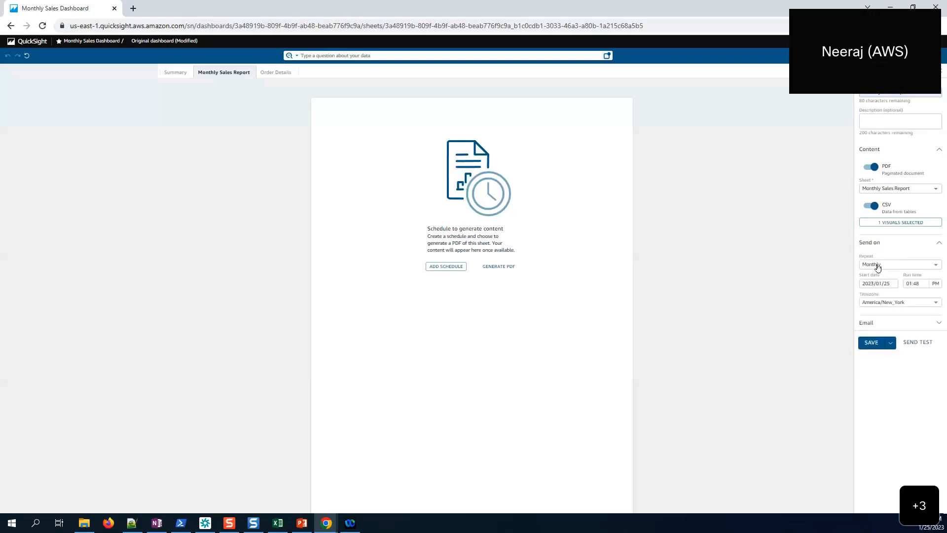
click(878, 267)
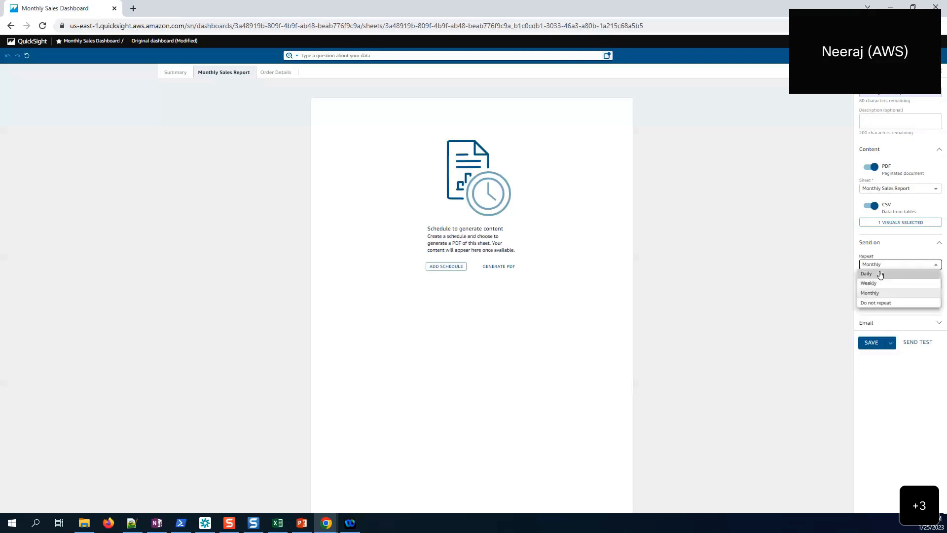
click(880, 275)
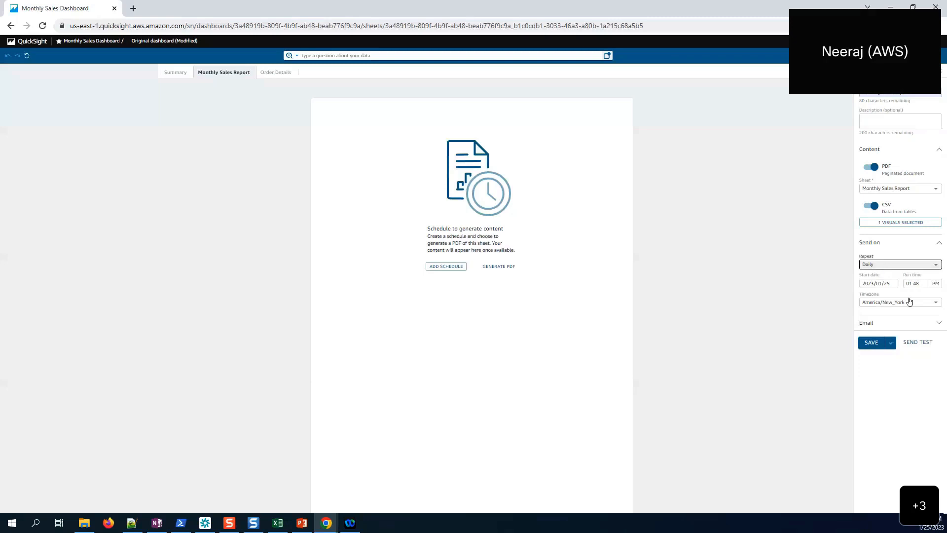
click(893, 264)
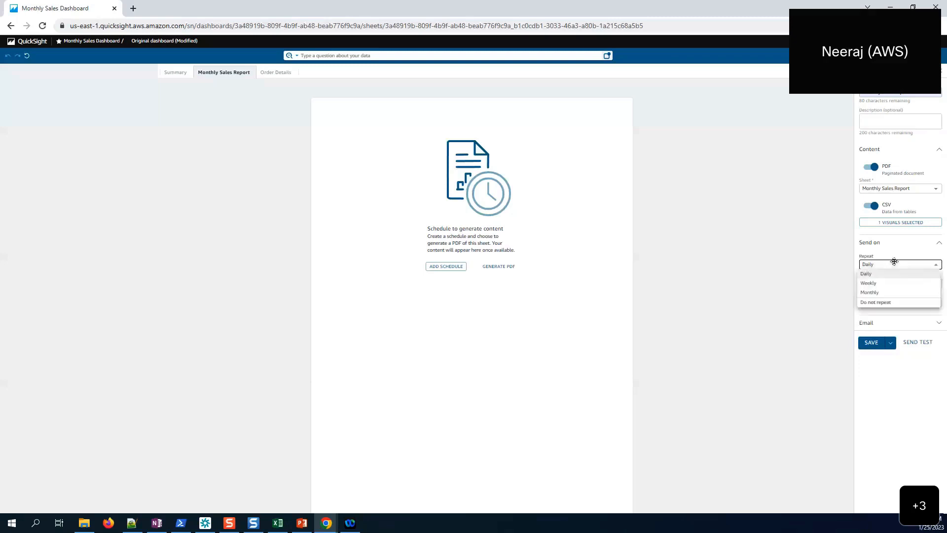
click(886, 292)
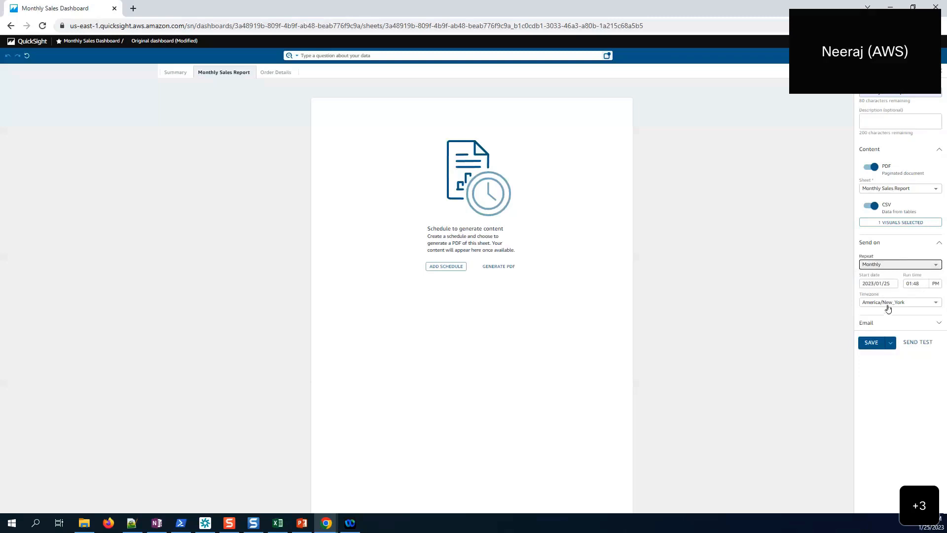
click(885, 322)
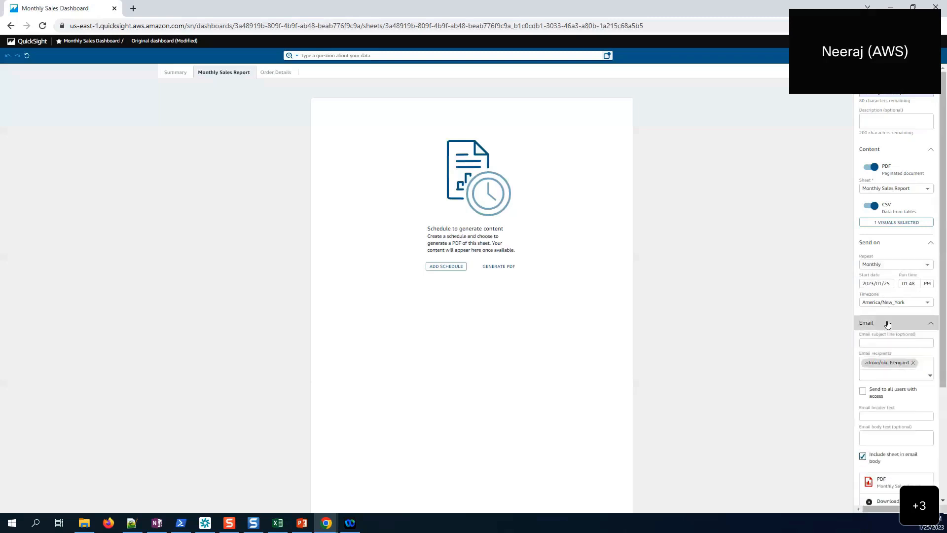
- Set the email subject and header text to 'Monthly Sales Report'
scroll(883, 309, down, 2)
click(876, 245)
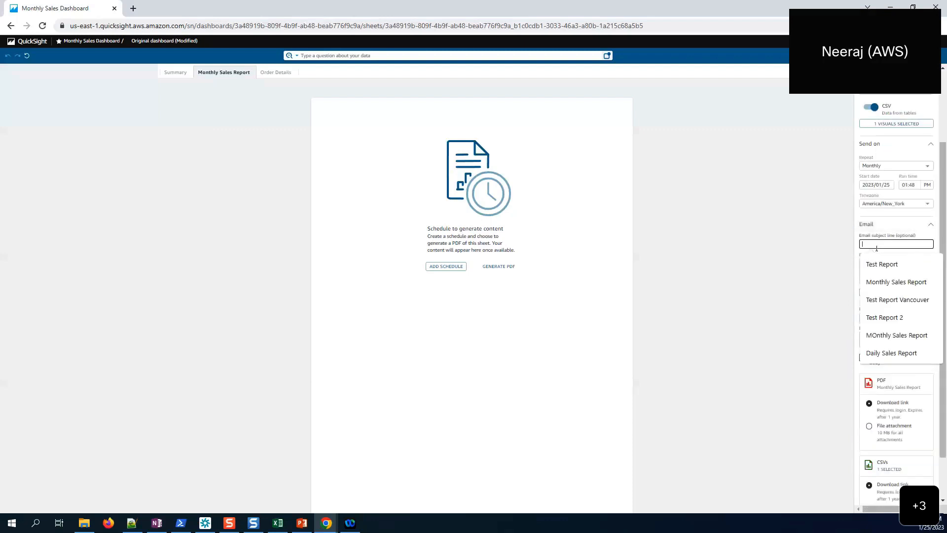
text(Monthly Sales Report)
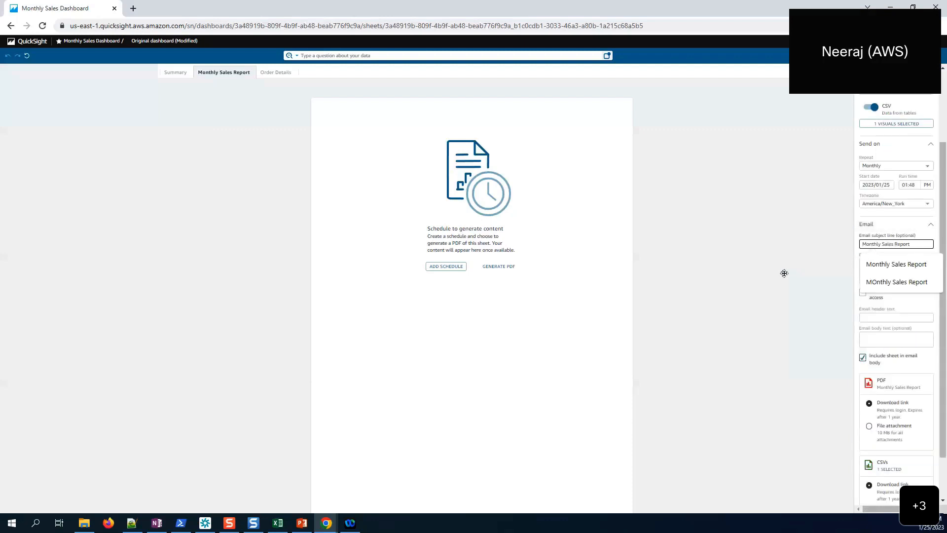
click(783, 273)
click(874, 319)
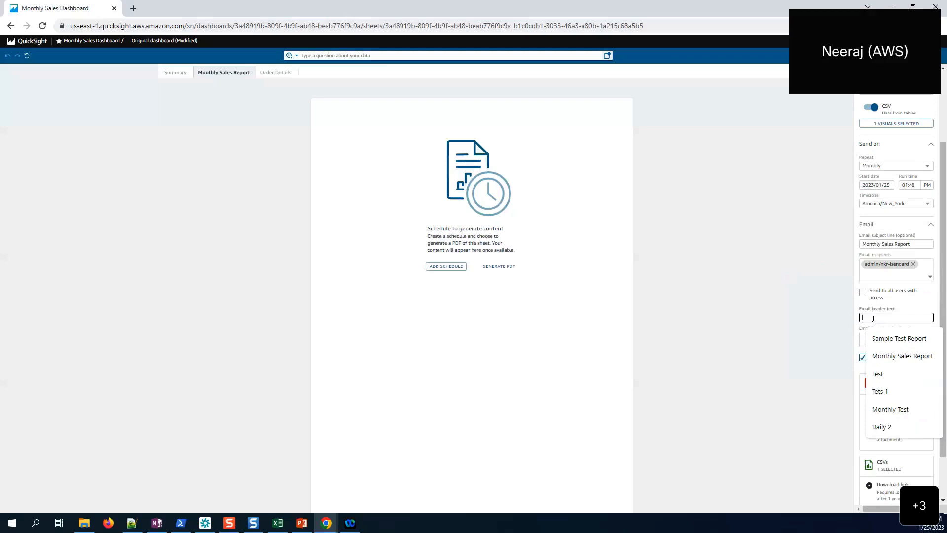
text(Monthly Sales Report)
click(814, 322)
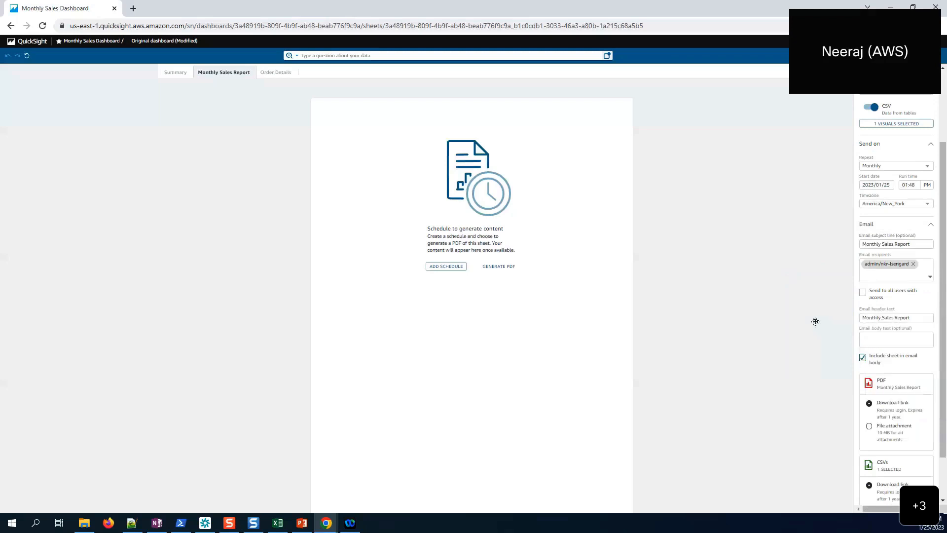
- Exclude the sheet from the email body and send the PDF as a file attachment
click(864, 358)
scroll(888, 412, down, 1)
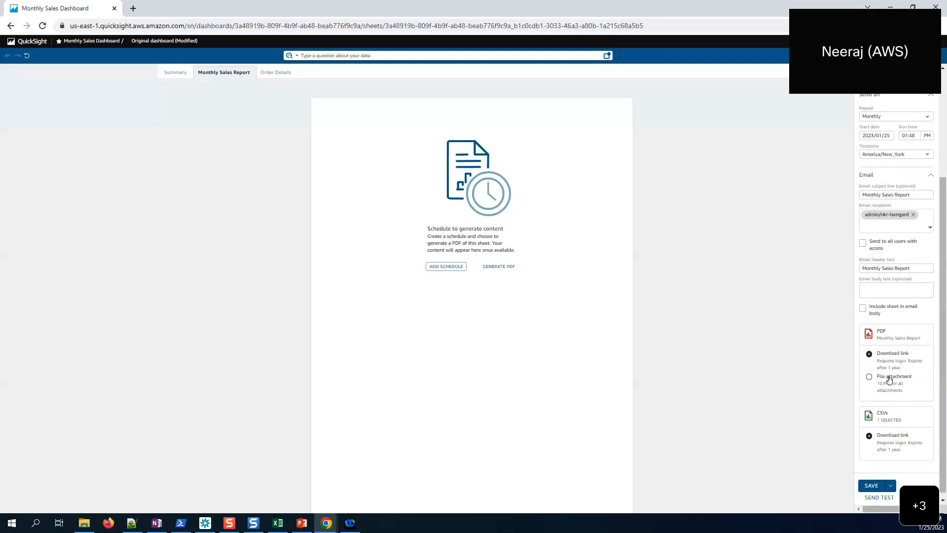
click(889, 378)
scroll(903, 382, down, 1)
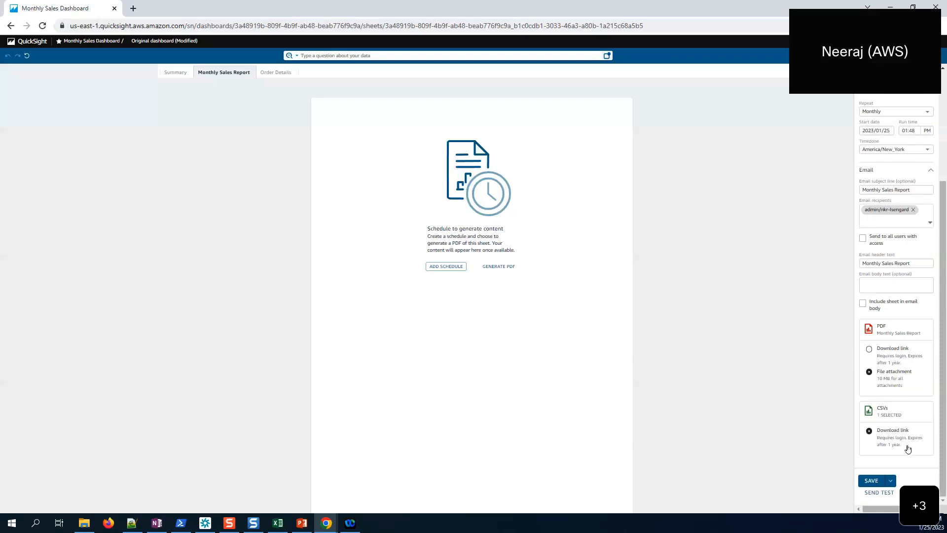
- Save the Monthly Sales Report schedule so it is listed as Scheduled
click(872, 481)
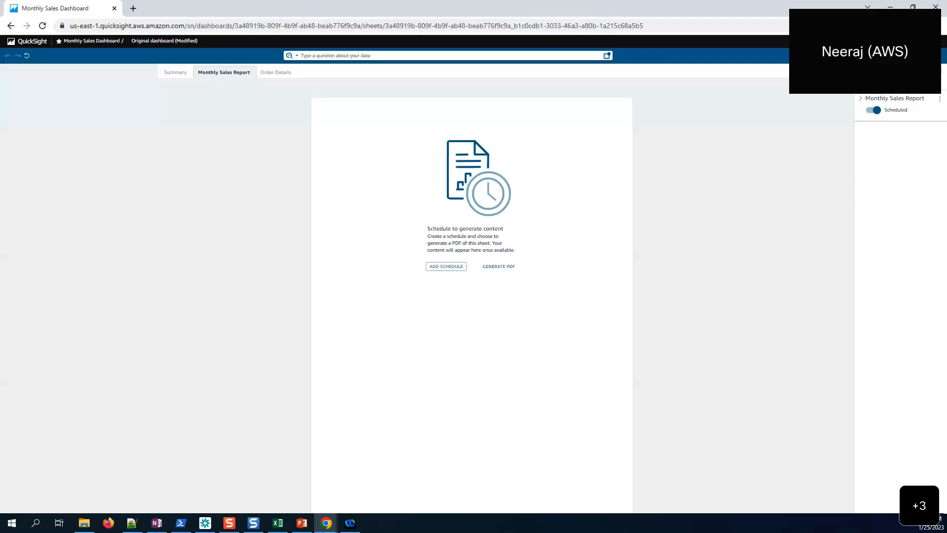
- Open the Daily_Sales_Report_2023-01-25T13_04_22.pdf attachment from the Outlook Daily Sales Report email
key(alt+Tab)
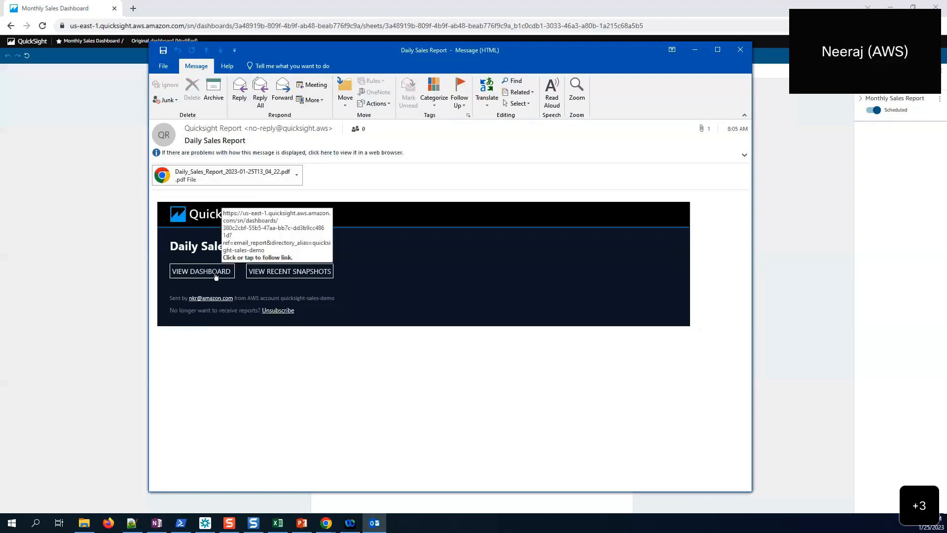
double_click(217, 176)
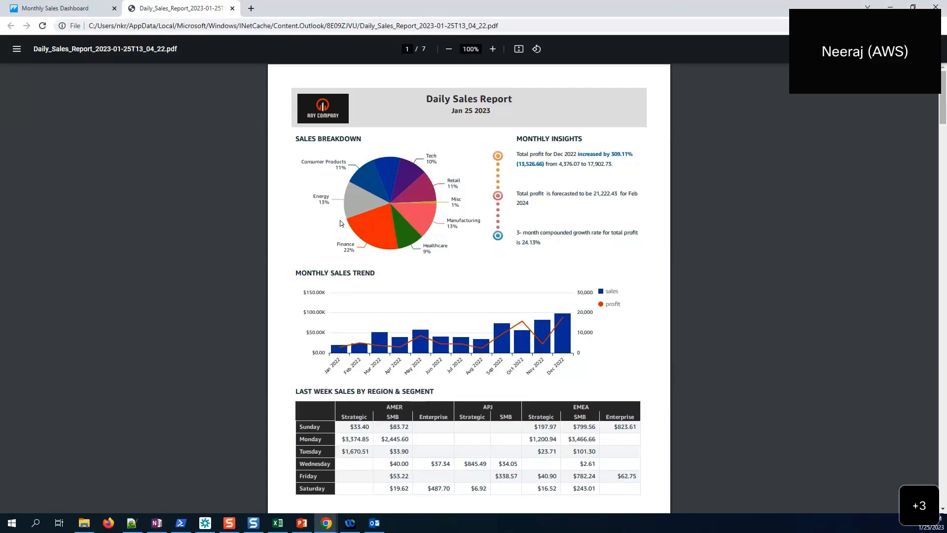
scroll(485, 198, down, 4)
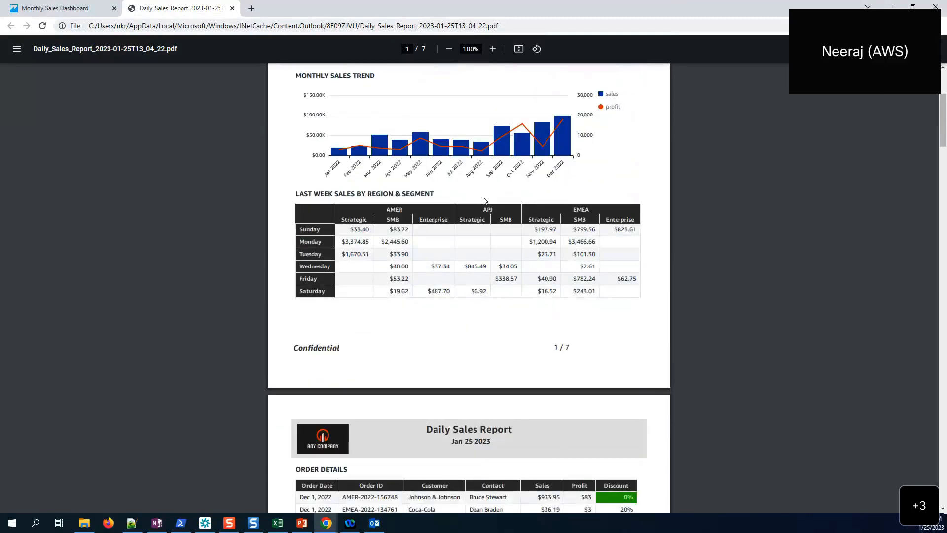
scroll(484, 201, down, 13)
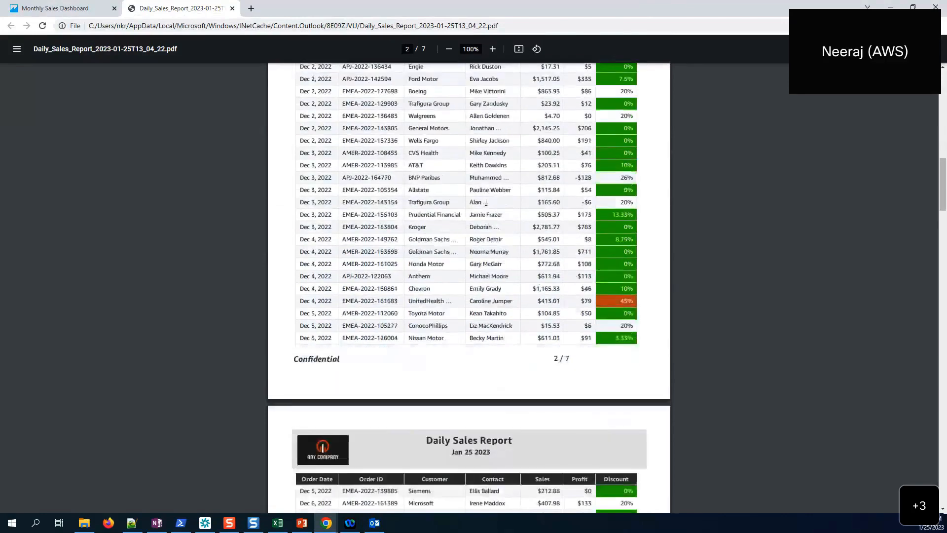
scroll(486, 203, down, 3)
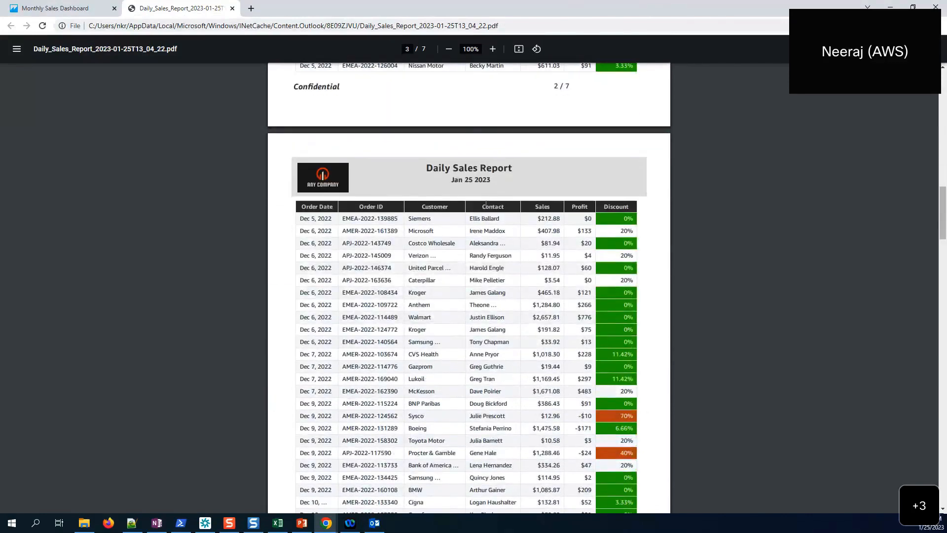
scroll(486, 204, up, 14)
scroll(486, 204, down, 4)
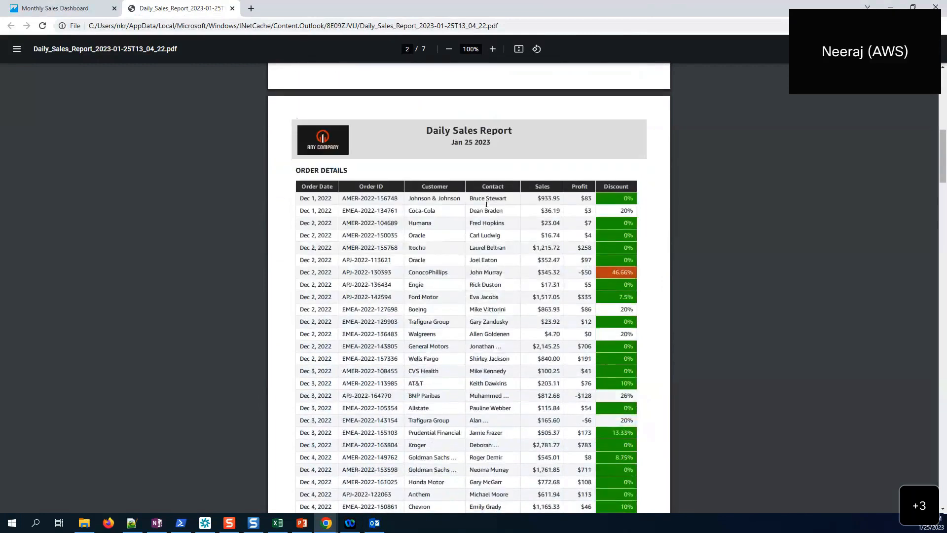
scroll(486, 204, down, 8)
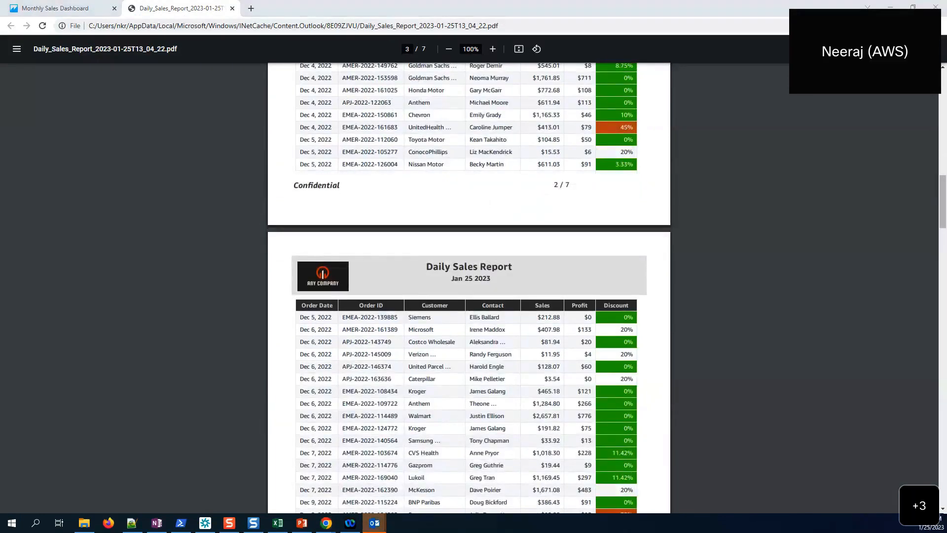
click(541, 222)
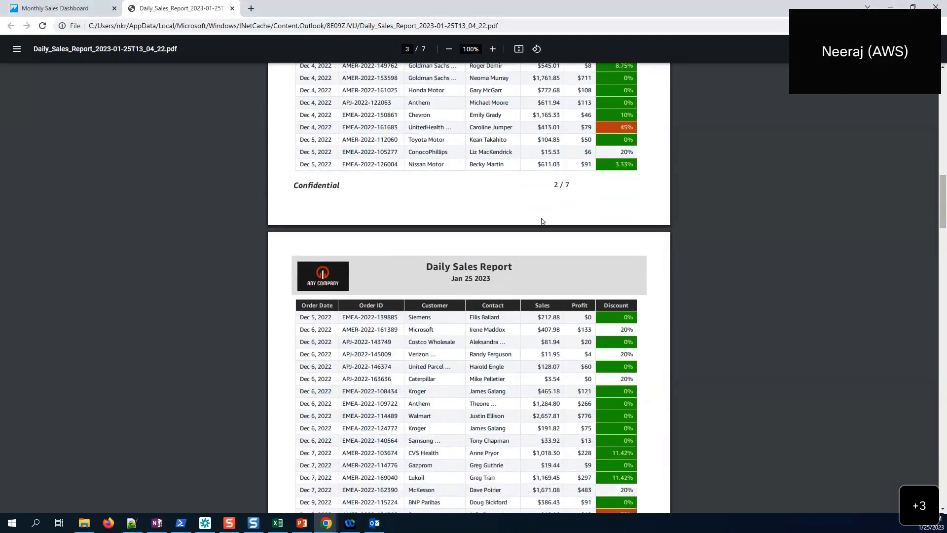
scroll(541, 222, down, 12)
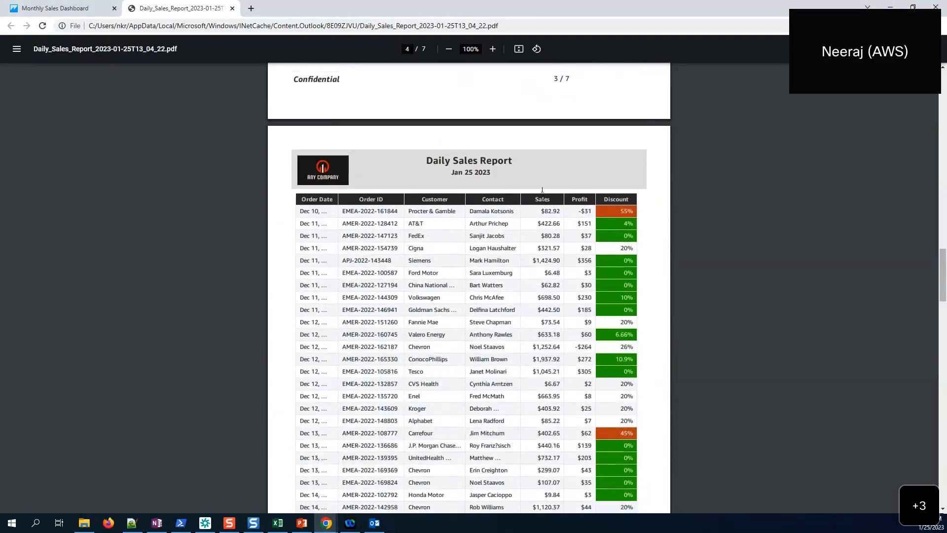
scroll(406, 220, up, 8)
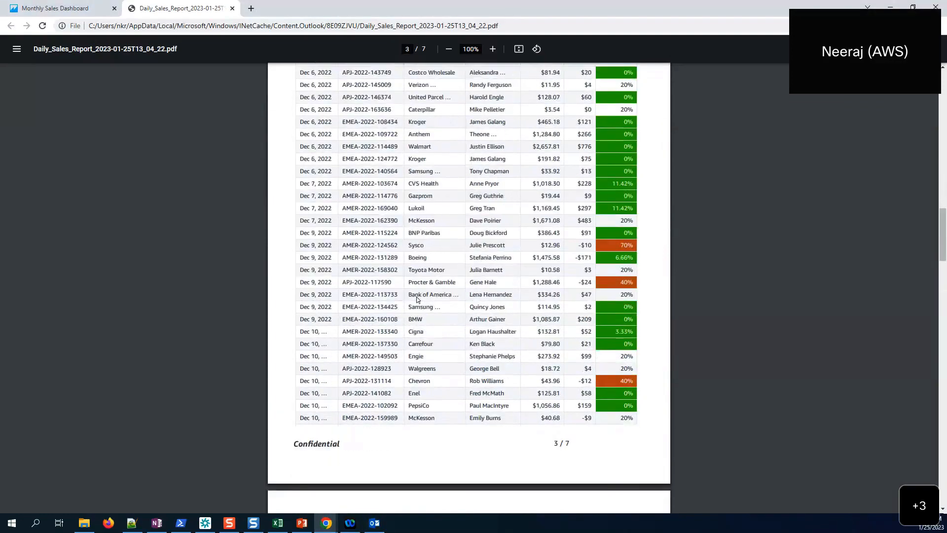
scroll(417, 299, down, 10)
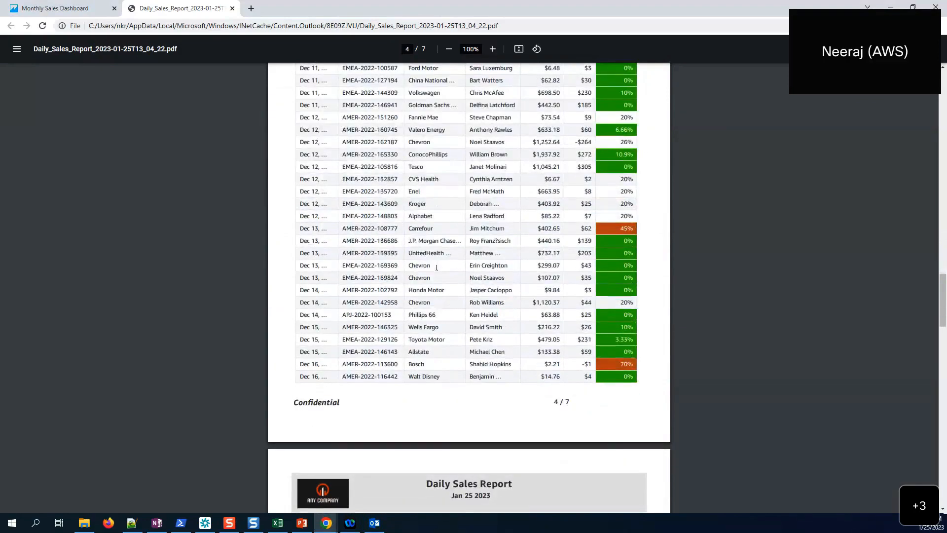
scroll(437, 267, down, 3)
scroll(437, 267, up, 20)
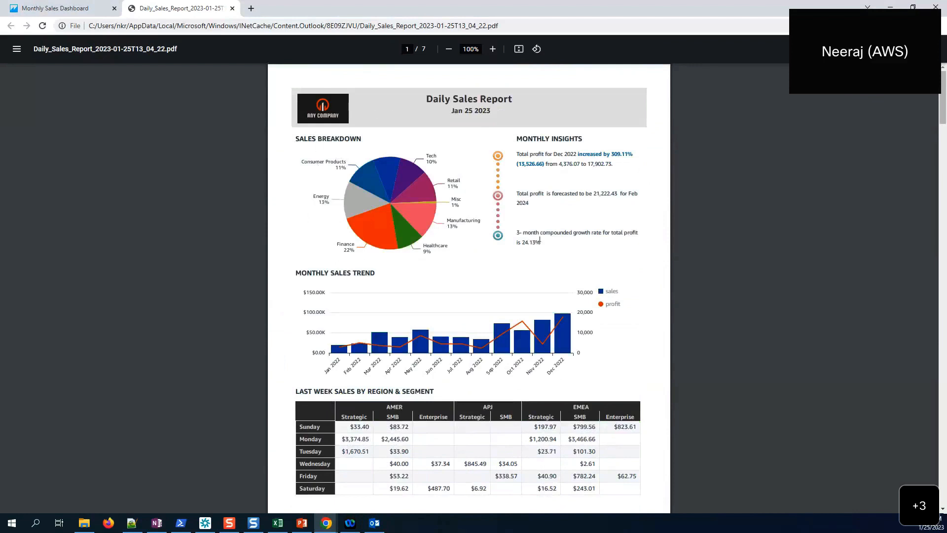
scroll(437, 382, down, 2)
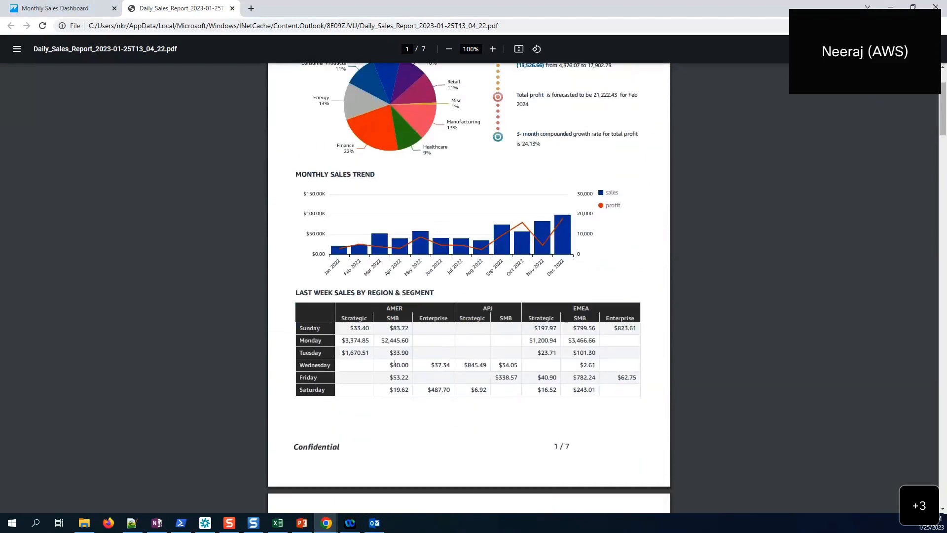
scroll(599, 338, down, 5)
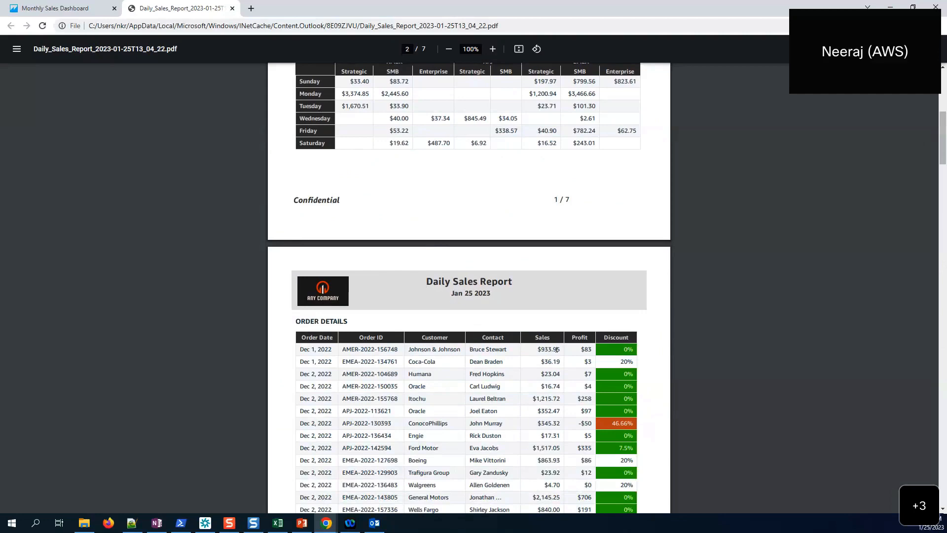
scroll(557, 349, down, 11)
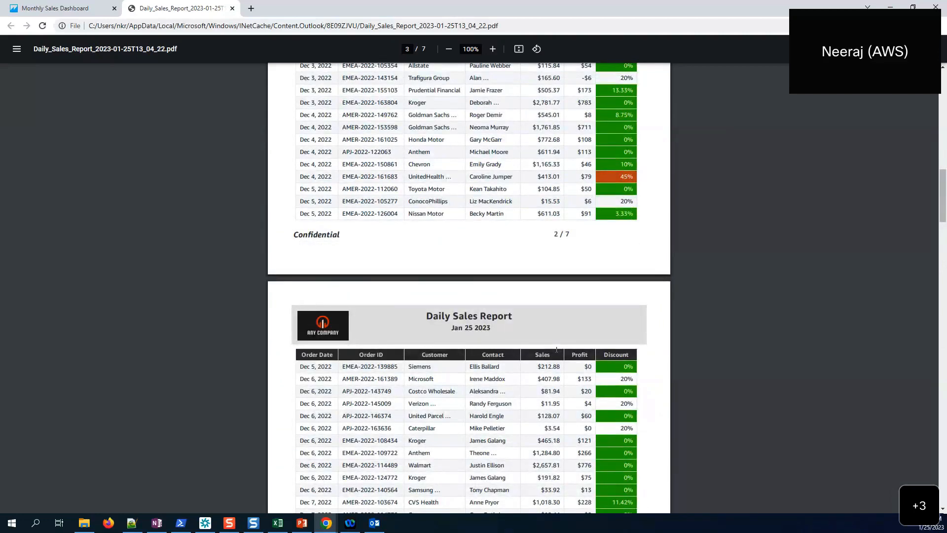
scroll(557, 349, up, 12)
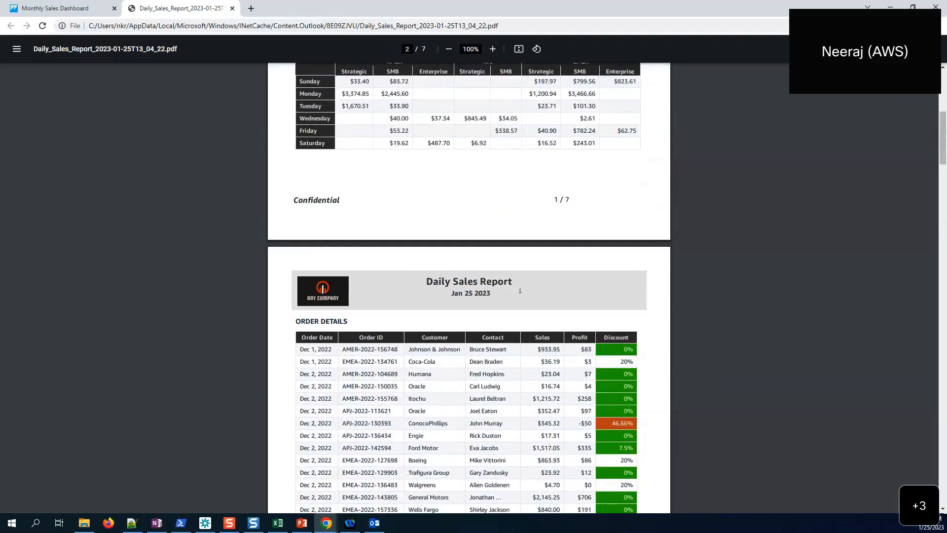
scroll(520, 290, down, 14)
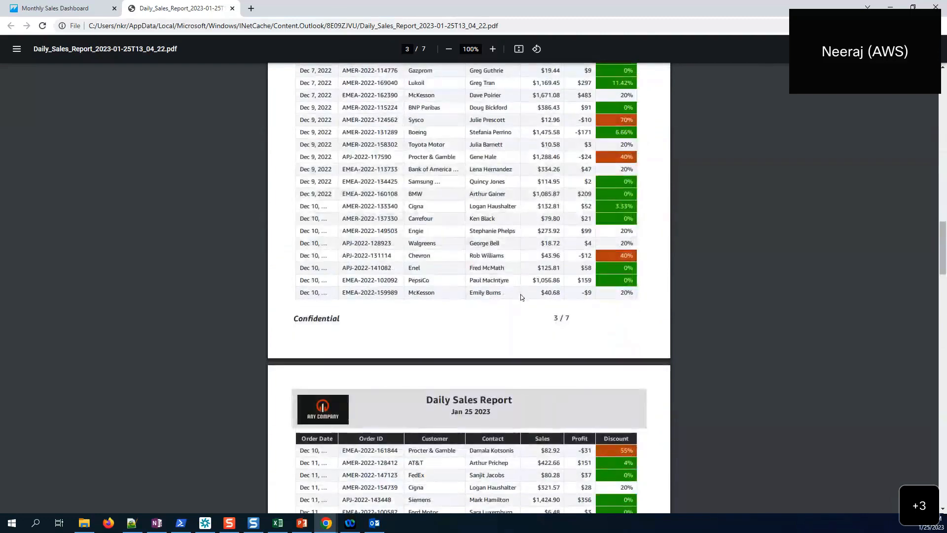
scroll(522, 296, down, 8)
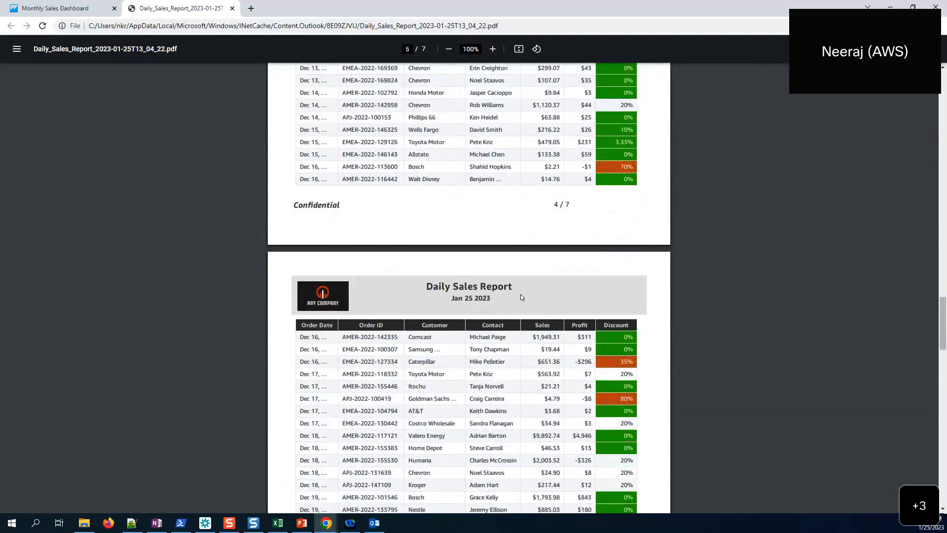
scroll(520, 297, up, 20)
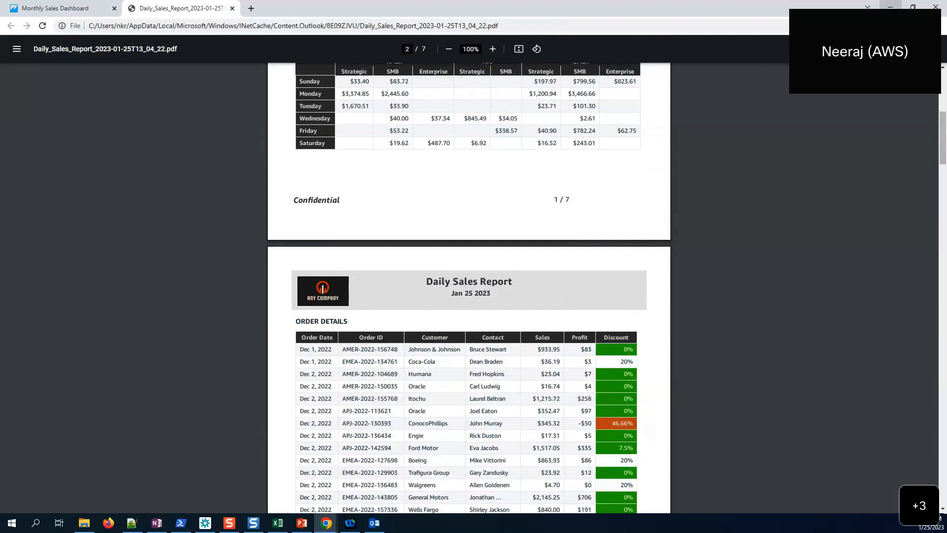
- Minimize Chrome and follow the email's VIEW RECENT SNAPSHOTS link into QuickSight
click(891, 7)
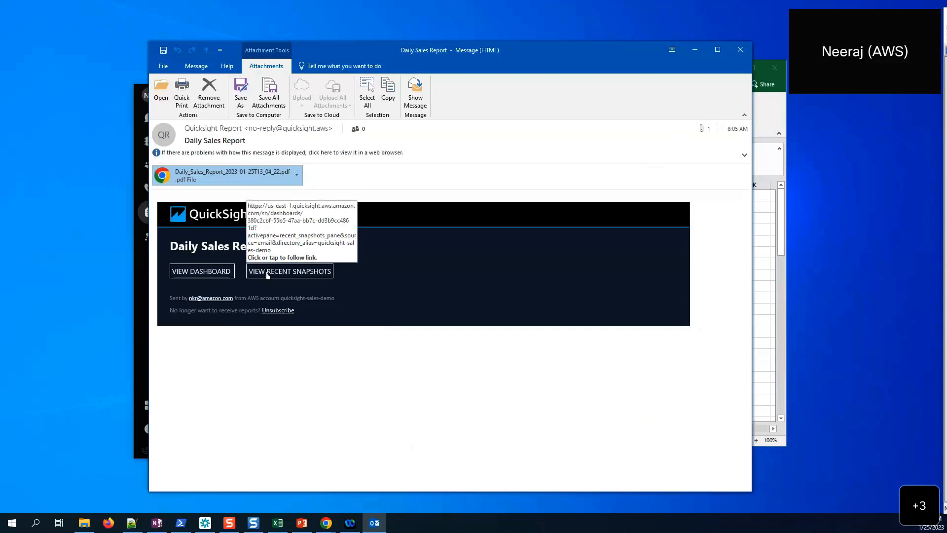
click(268, 272)
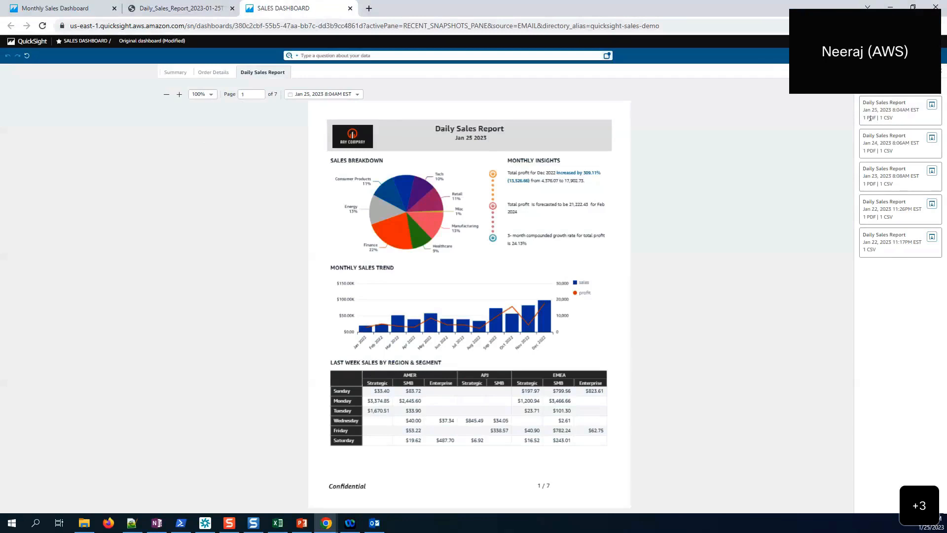
- View the Jan 23, Jan 24 and Jan 25, 2023 snapshots, then show Jan 25's downloadable files
click(358, 96)
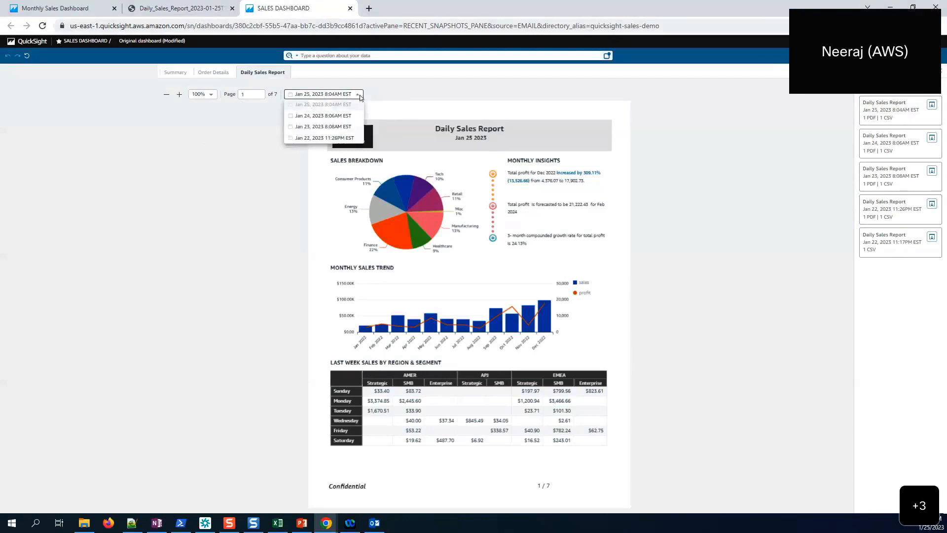
click(341, 127)
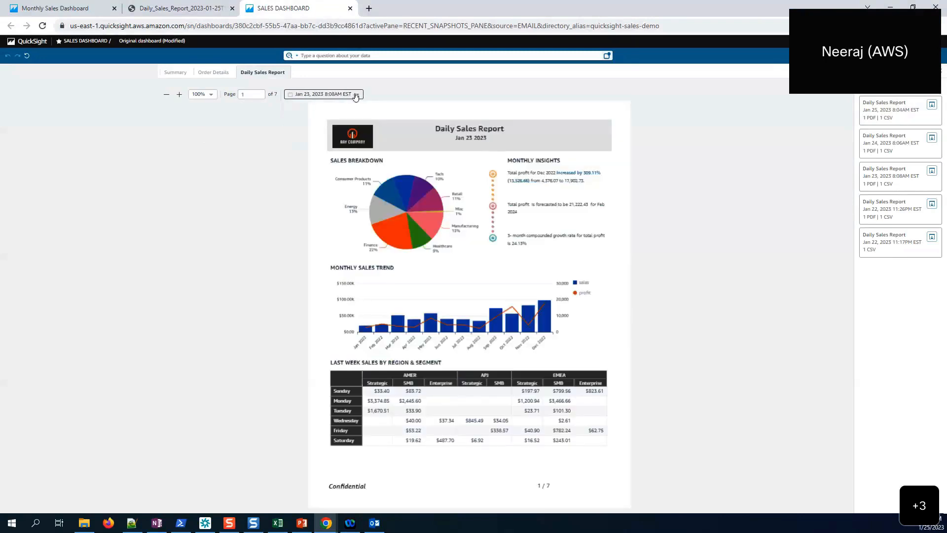
click(356, 96)
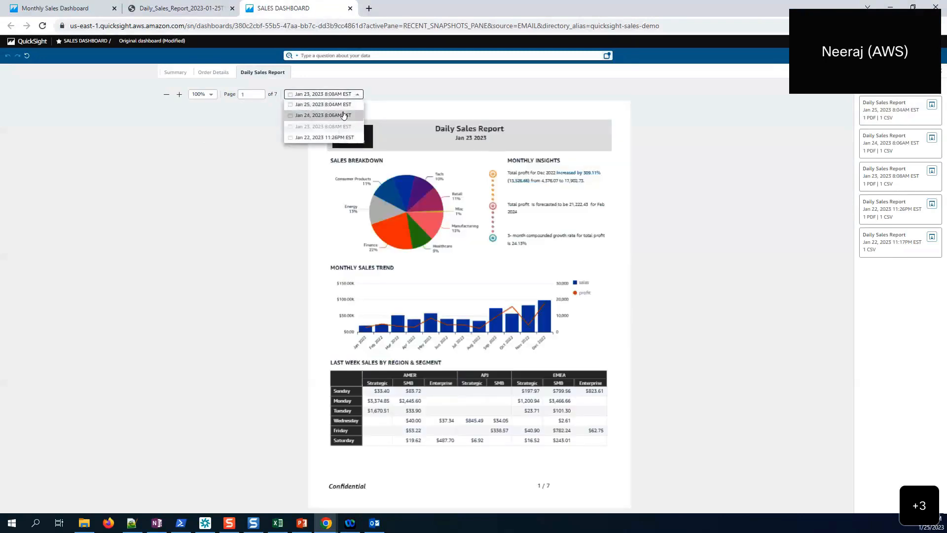
click(344, 115)
click(350, 93)
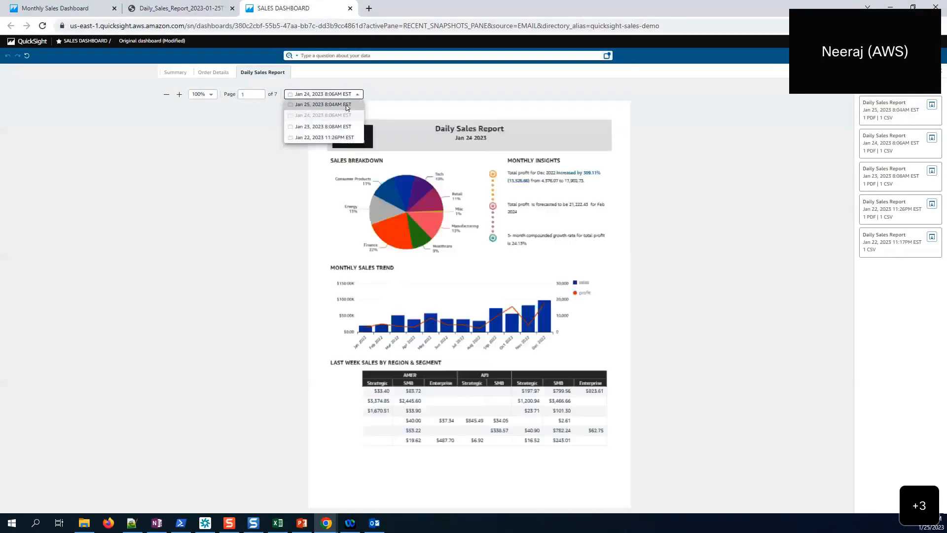
click(347, 105)
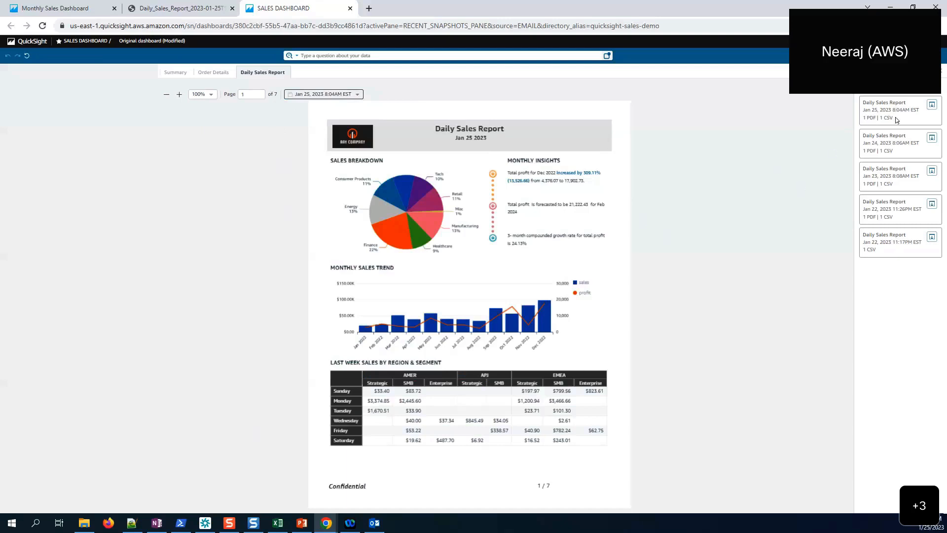
click(931, 105)
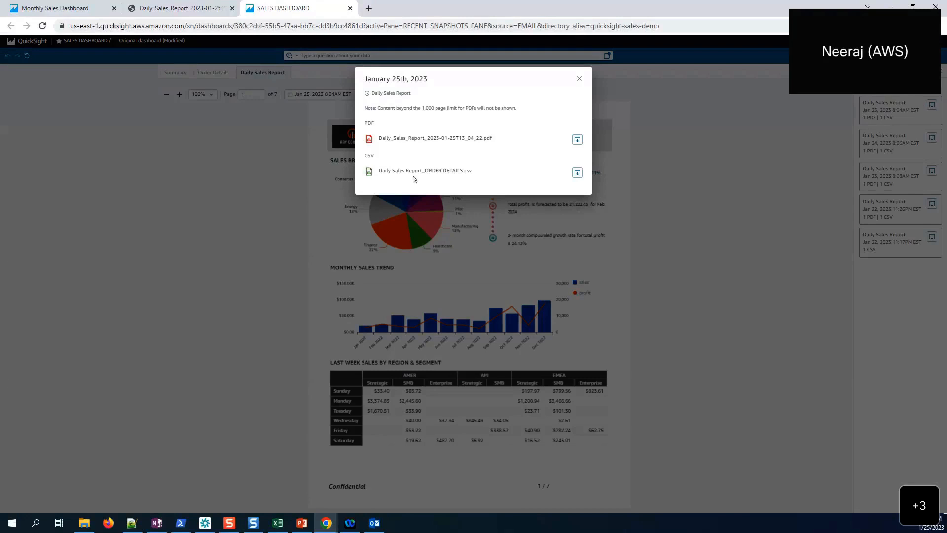
- Download the Jan 25 ORDER DETAILS CSV, then present the References slide in PowerPoint
click(577, 172)
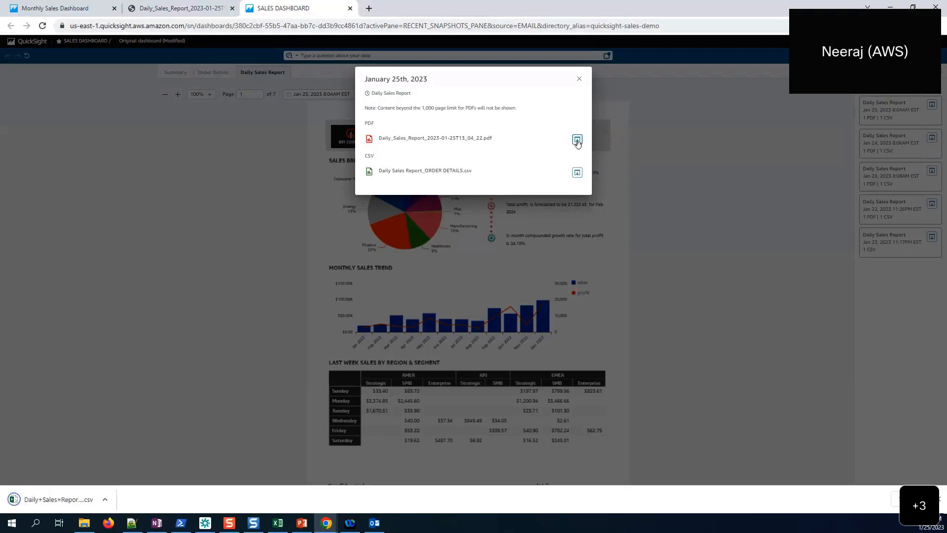
click(579, 79)
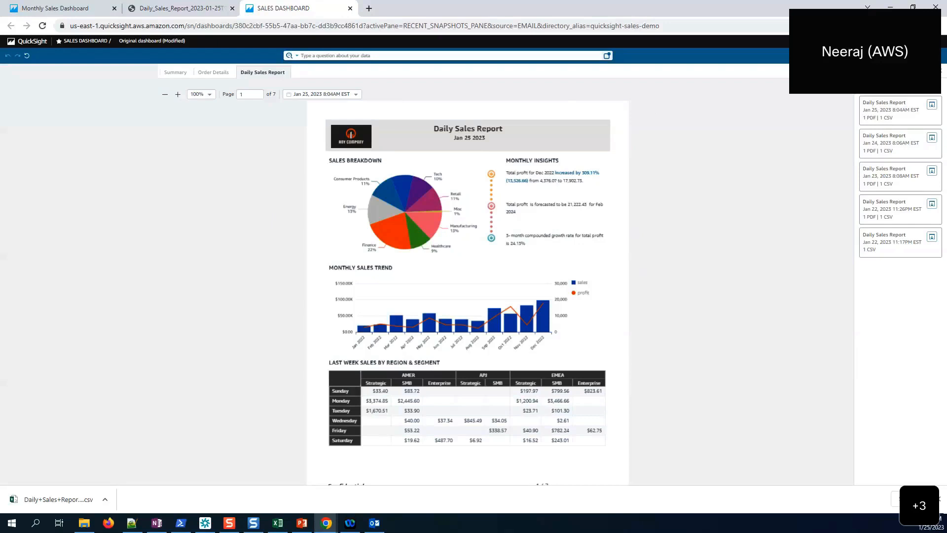
key(alt+Tab)
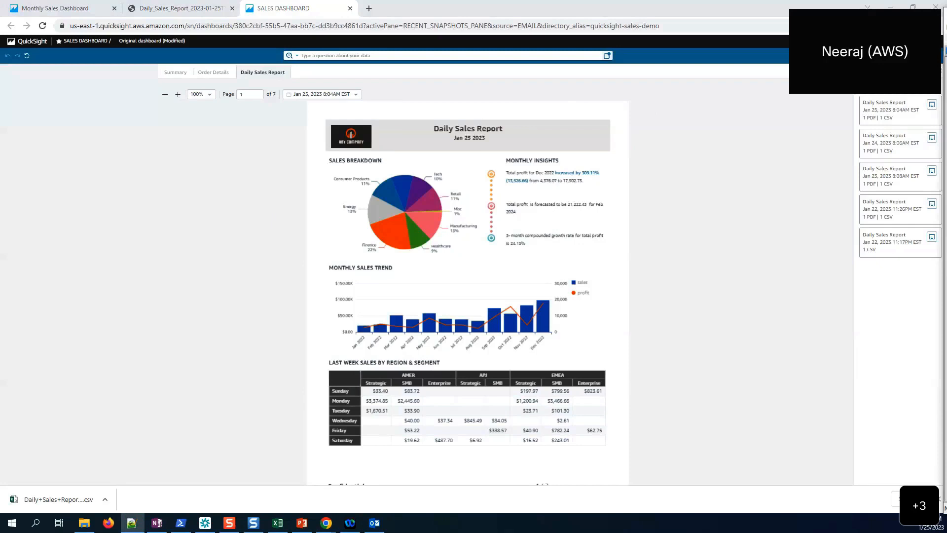
key(alt+Tab)
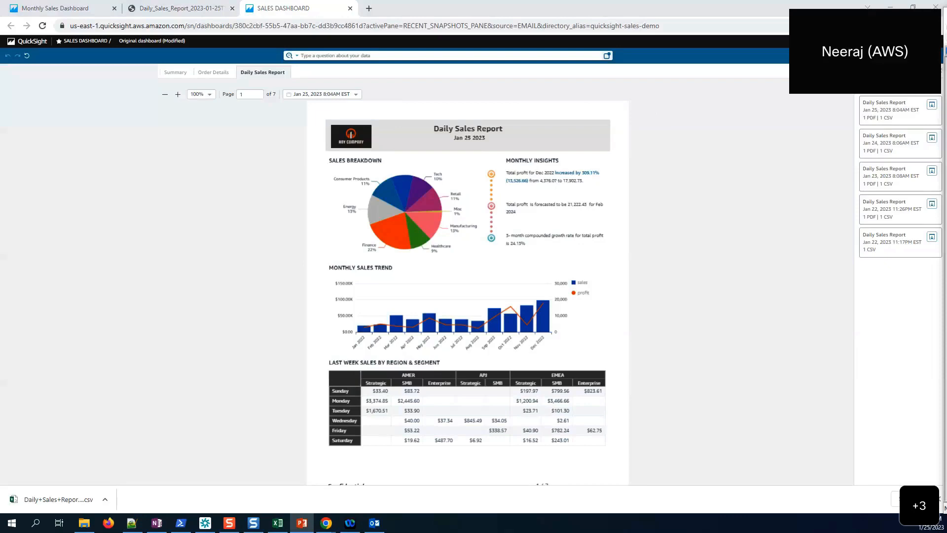
key(shift+F5)
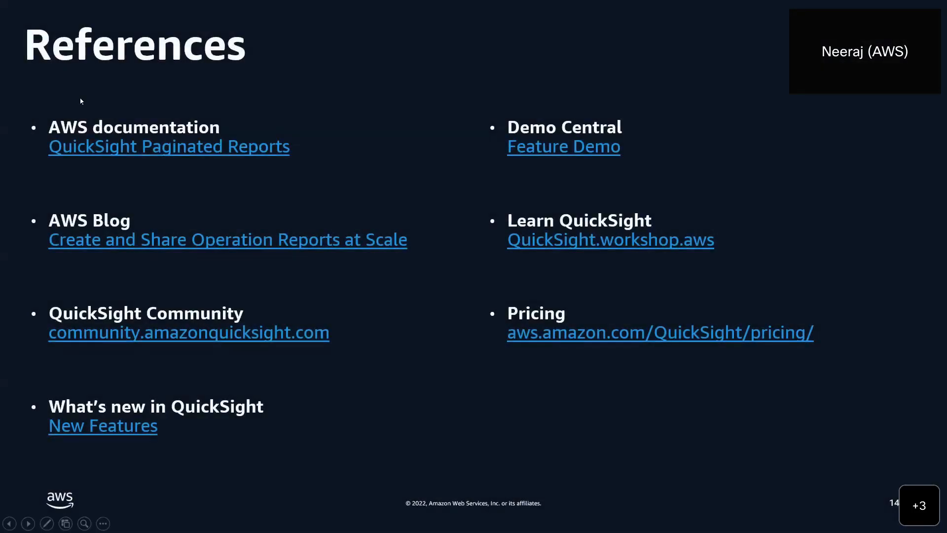
click(122, 148)
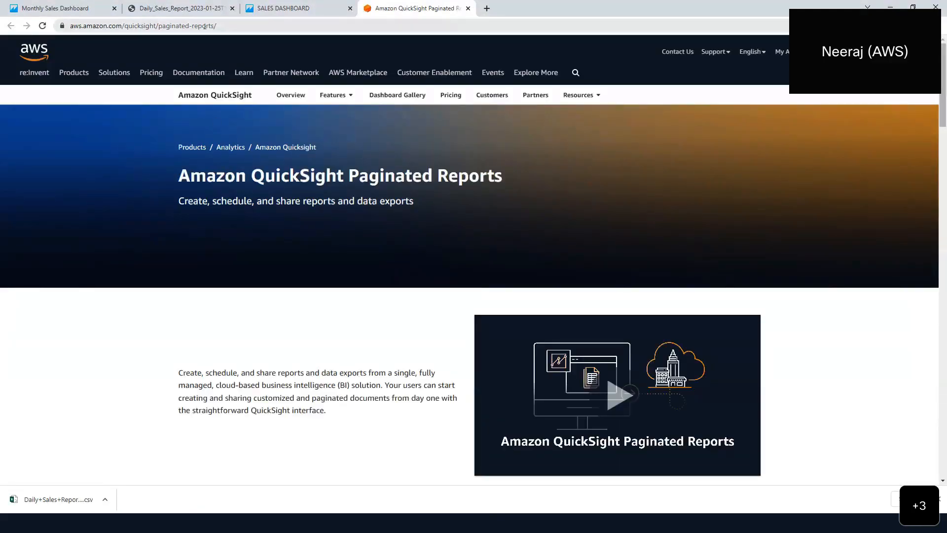
scroll(306, 200, down, 5)
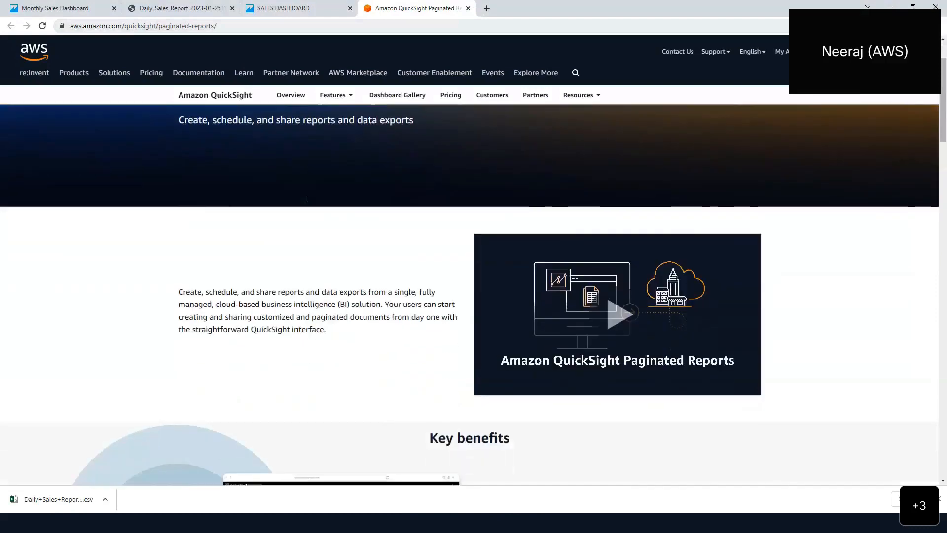
scroll(306, 200, down, 5)
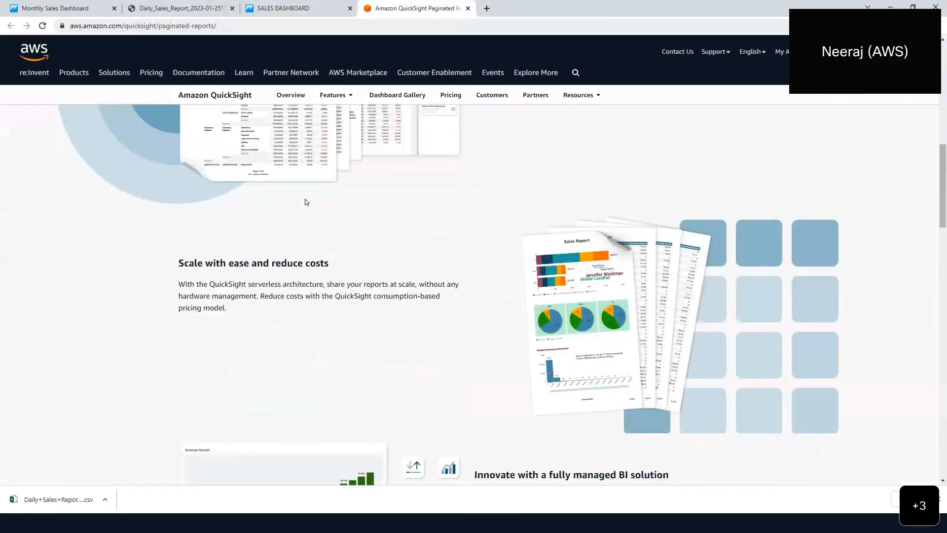
scroll(305, 201, up, 10)
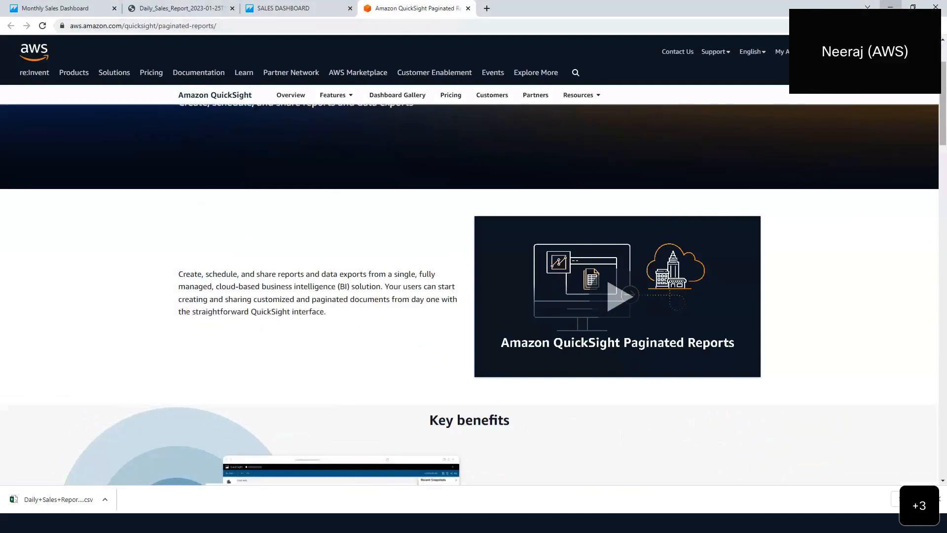
click(890, 7)
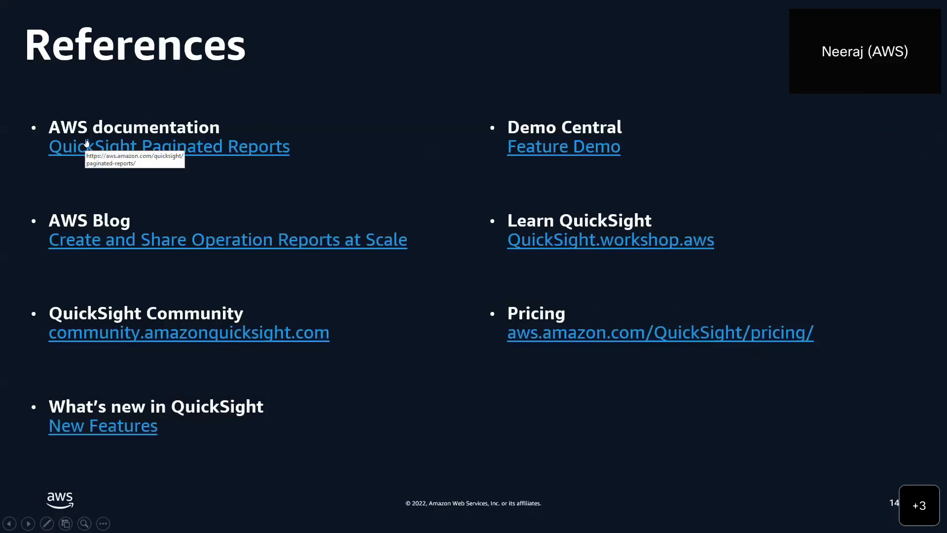
click(128, 243)
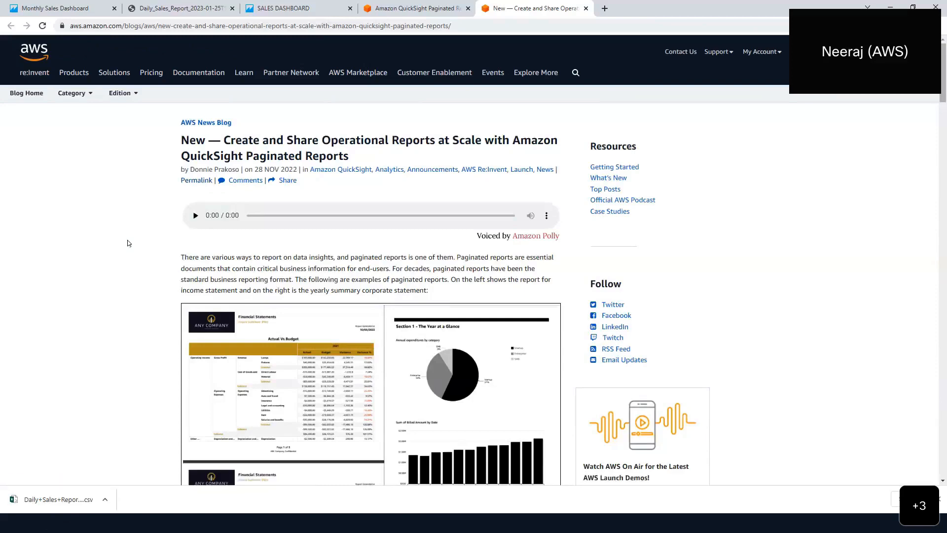
scroll(128, 242, down, 2)
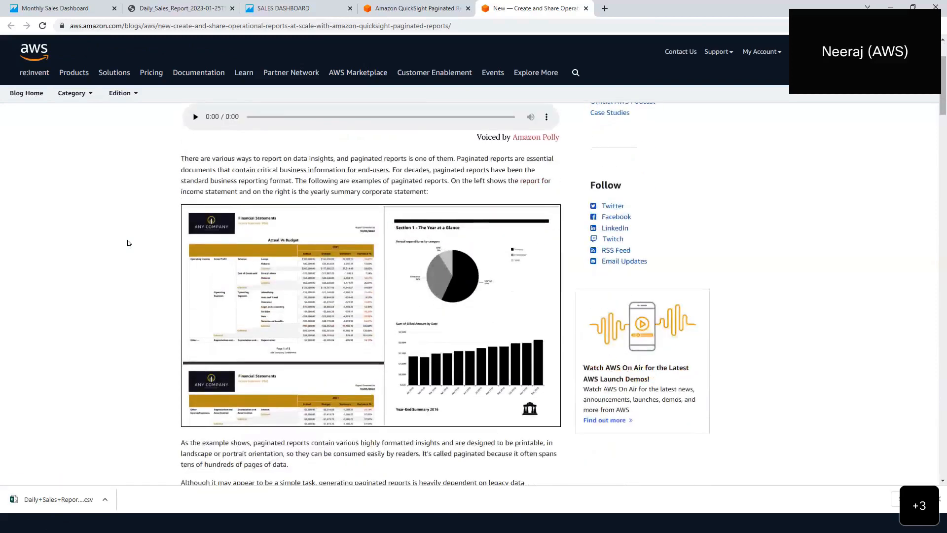
scroll(128, 242, up, 2)
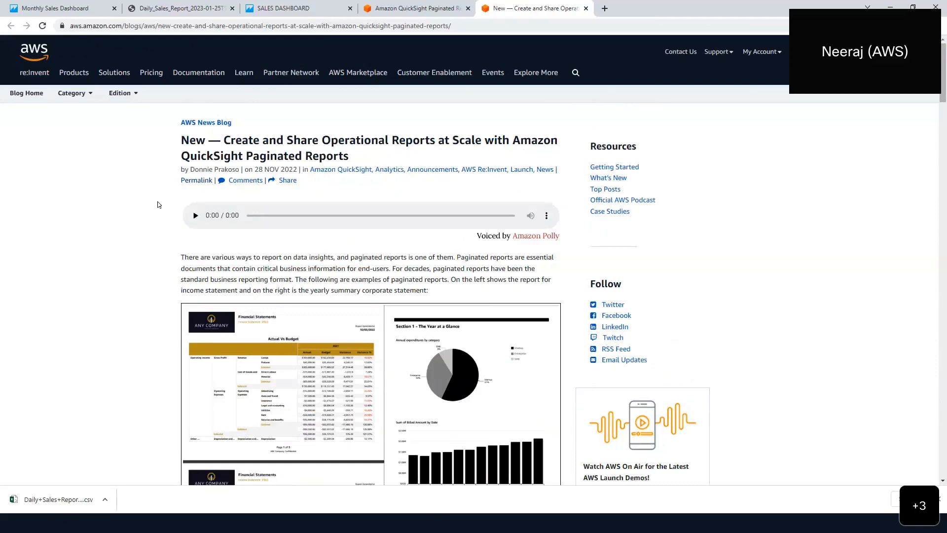
scroll(158, 204, down, 8)
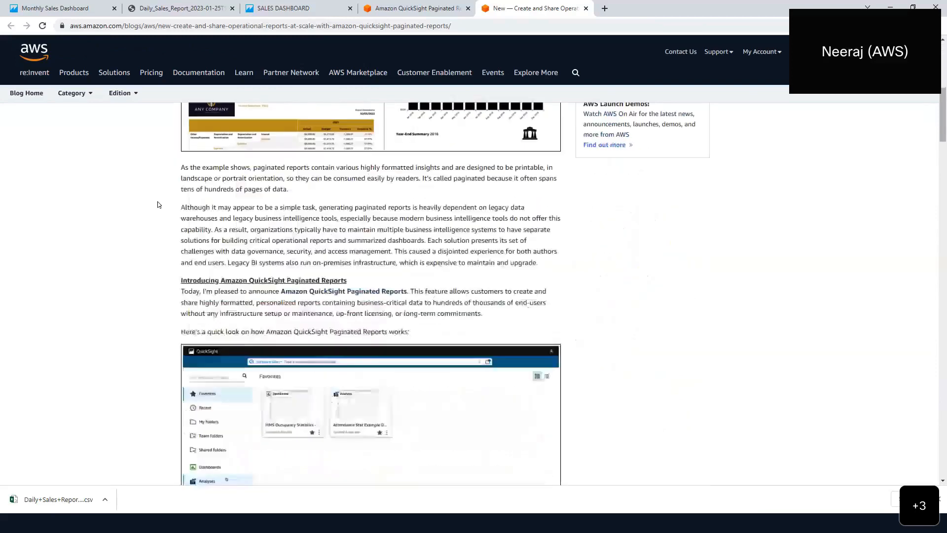
scroll(158, 204, down, 8)
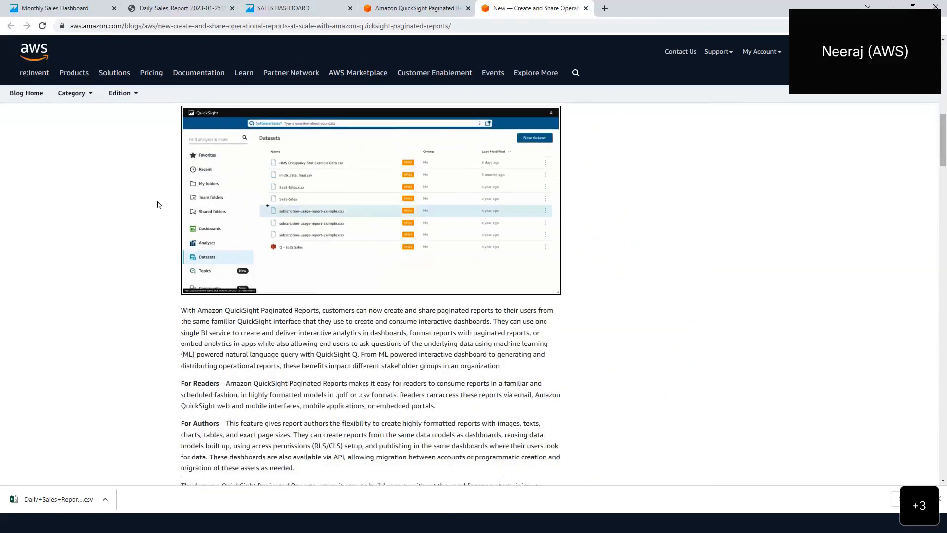
scroll(158, 205, down, 5)
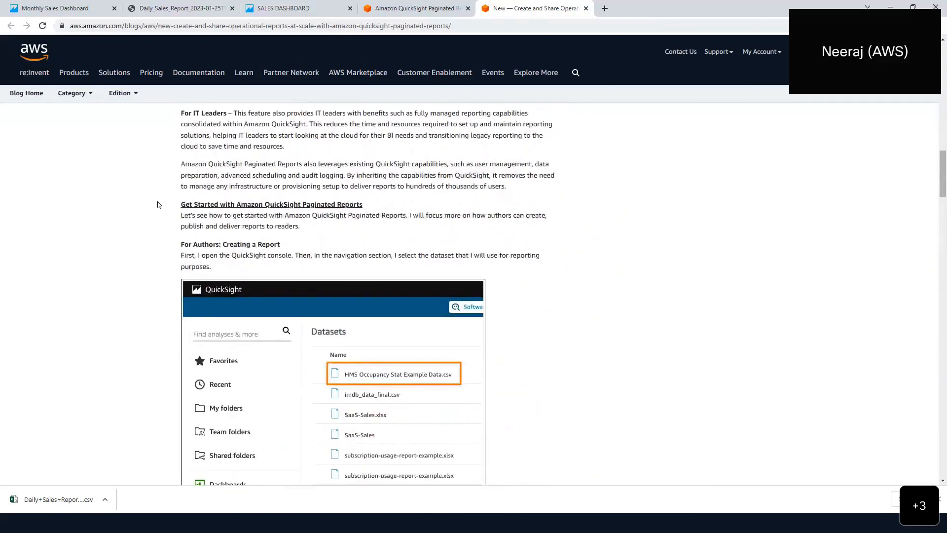
scroll(158, 204, down, 7)
scroll(158, 204, down, 5)
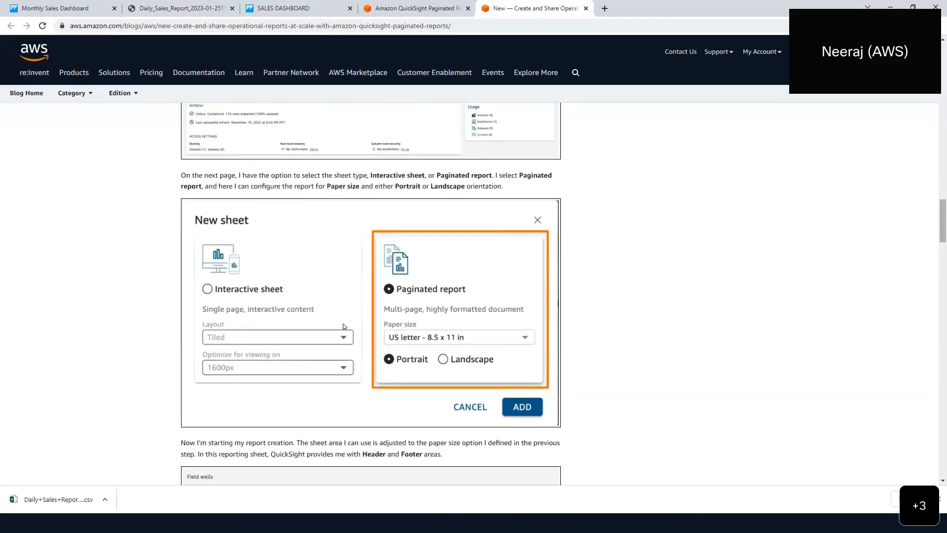
scroll(358, 317, down, 6)
scroll(345, 318, down, 3)
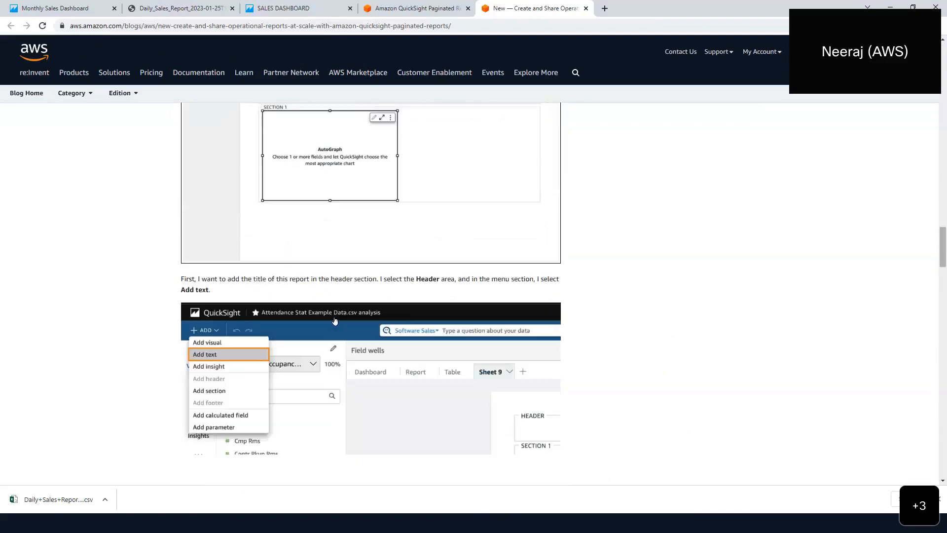
scroll(317, 272, down, 4)
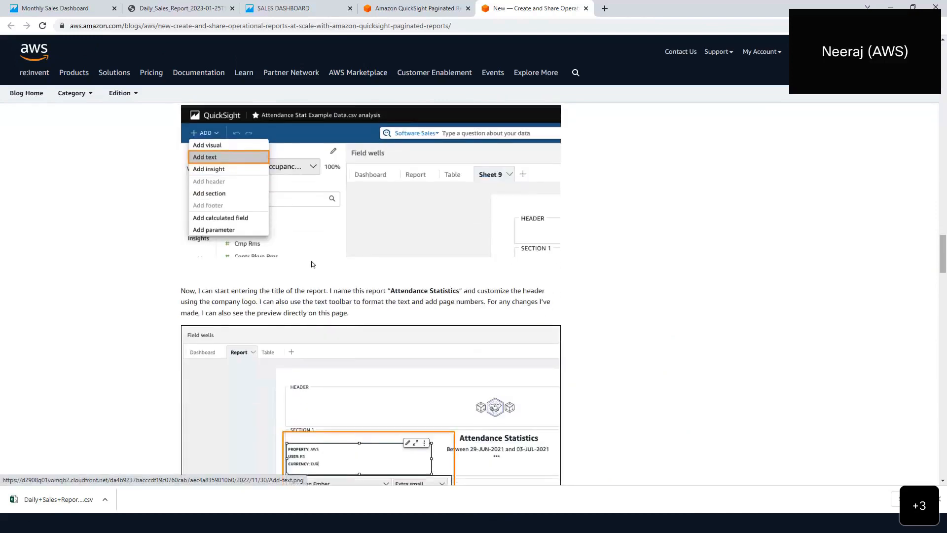
scroll(318, 277, down, 3)
scroll(323, 319, down, 11)
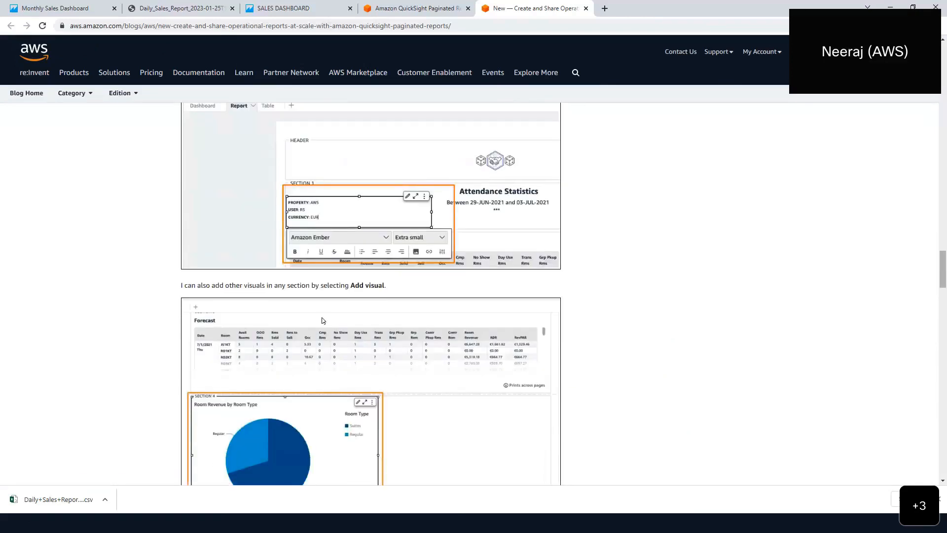
scroll(322, 318, down, 15)
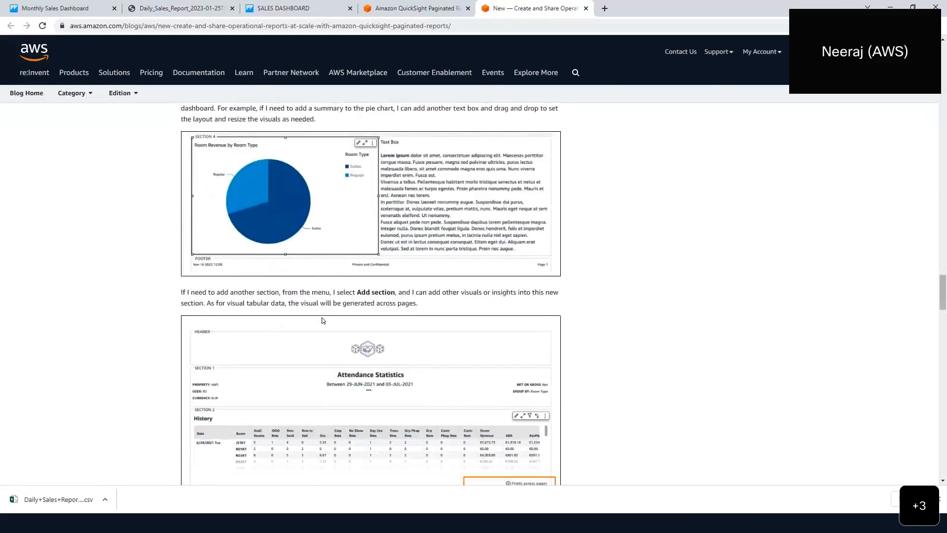
scroll(322, 320, down, 4)
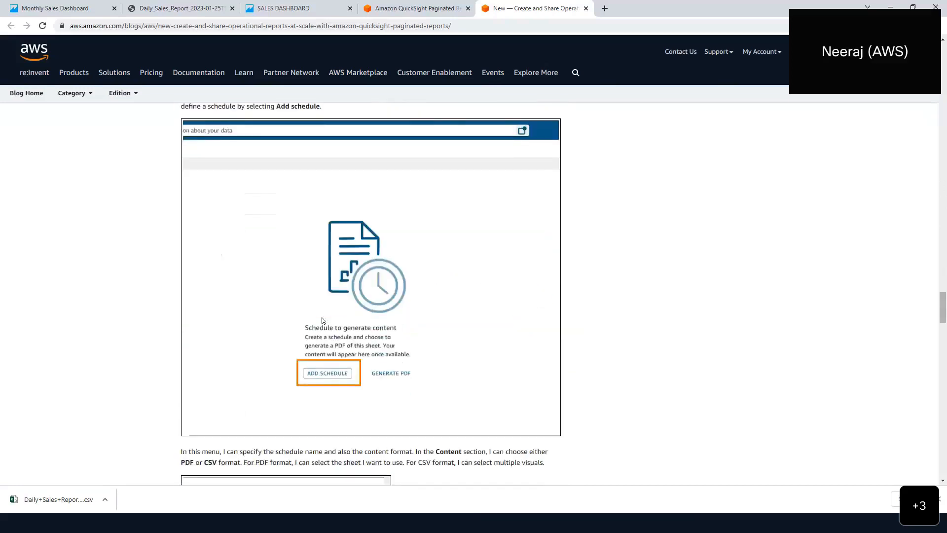
scroll(317, 374, down, 12)
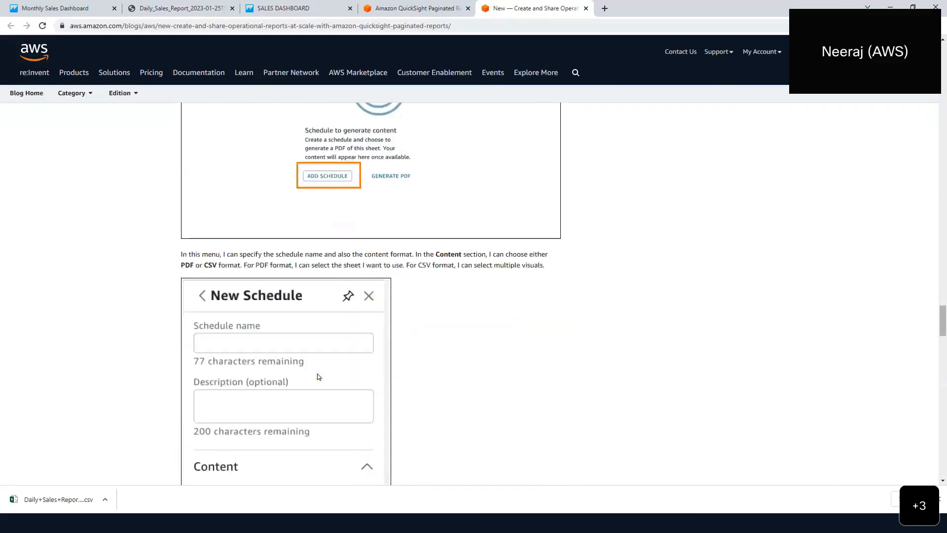
scroll(318, 374, down, 12)
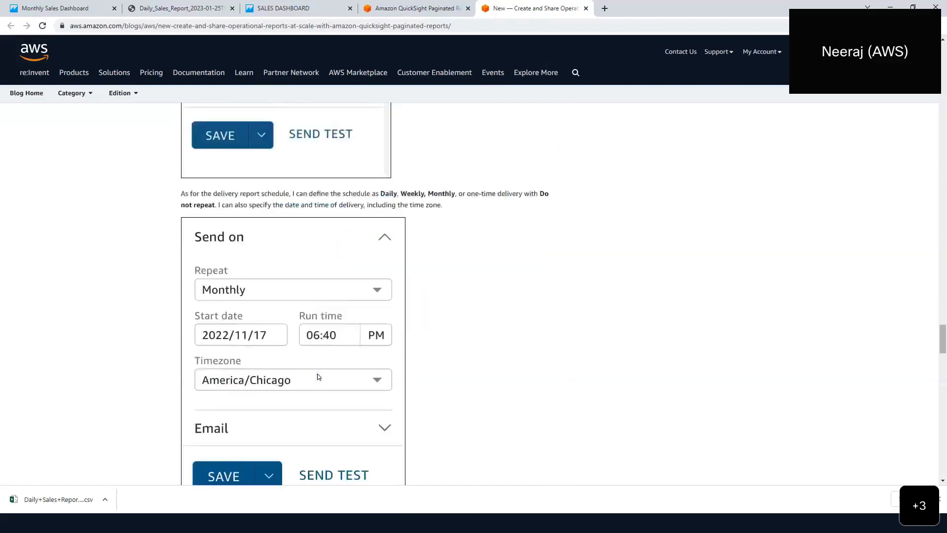
scroll(319, 374, down, 3)
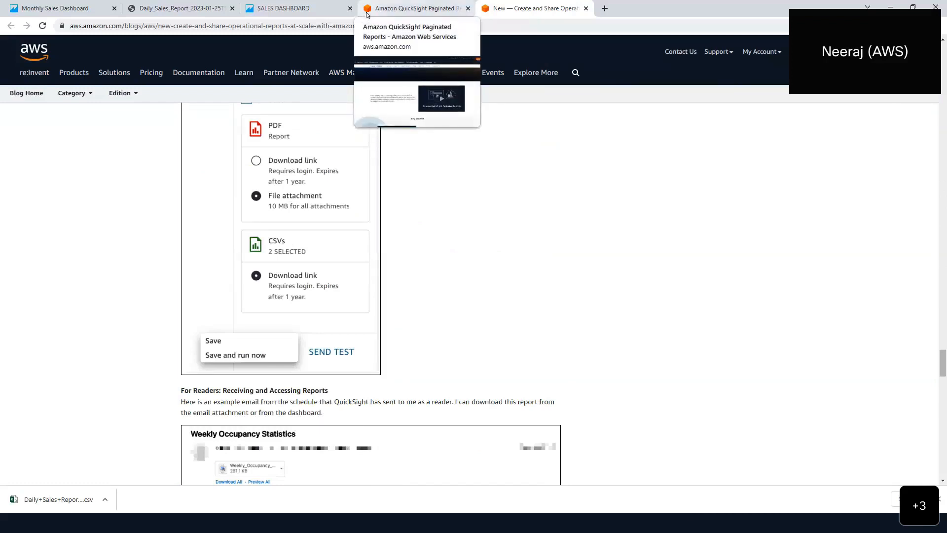
click(890, 8)
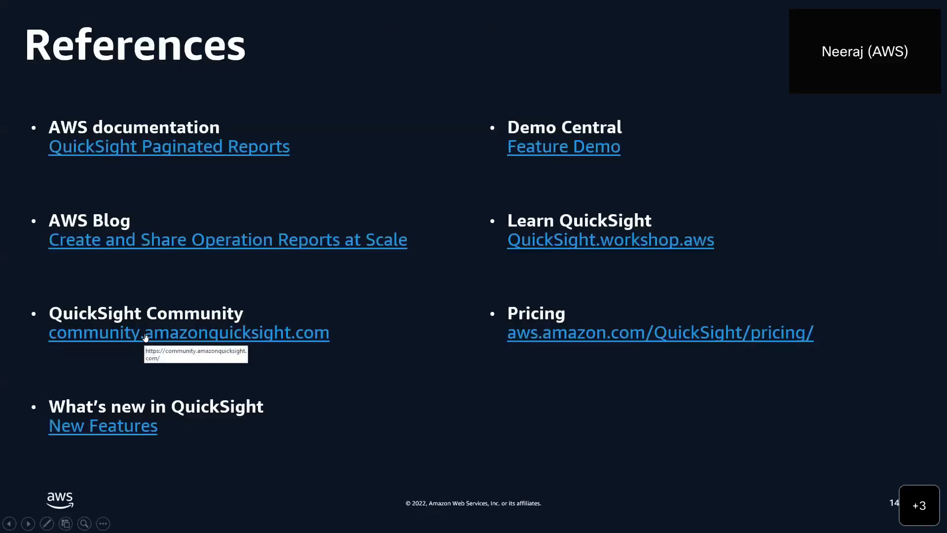
- Open the Demo Central Feature Demo for financial-statement reporting from the References slide
click(562, 150)
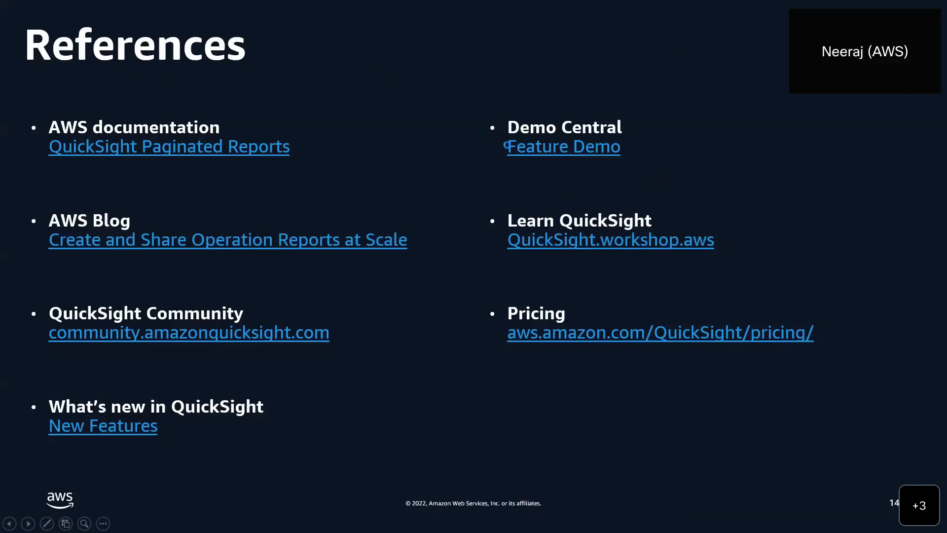